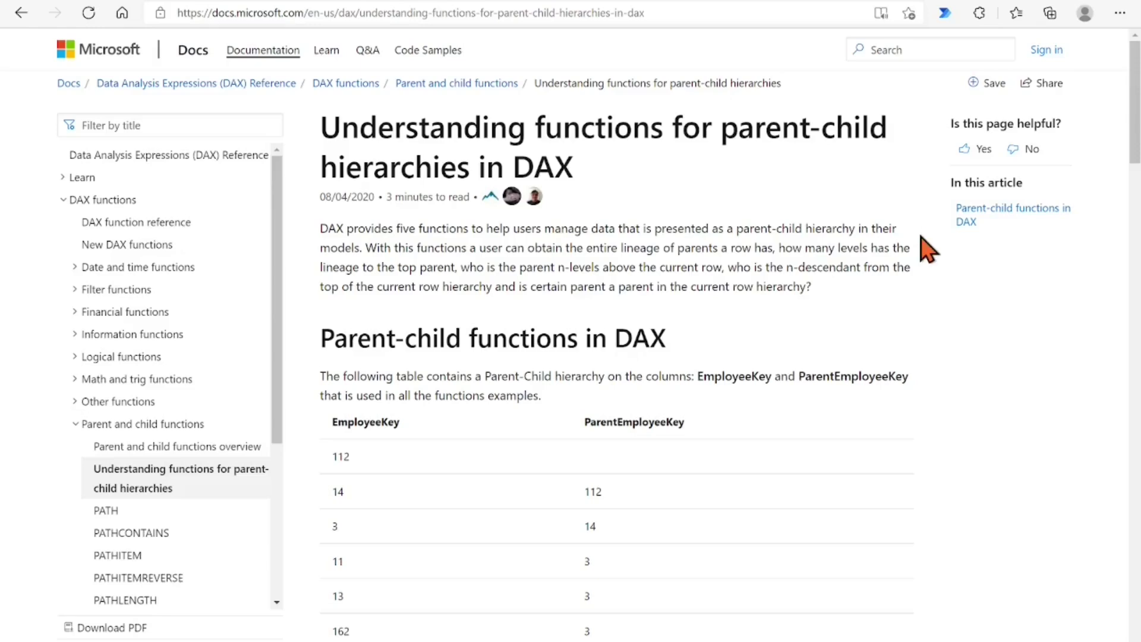
Step: Read the documentation on DAX parent-child functions, covering the EmployeeKey hierarchy table and the PATH, PATHLENGTH, PATHITEM, PATHITEMREVERSE and PATHCONTAINS examples
{"action": "scroll", "coordinate": [879, 291], "scroll_direction": "down", "scroll_amount": 1}
{"action": "scroll", "coordinate": [879, 303], "scroll_direction": "down", "scroll_amount": 2}
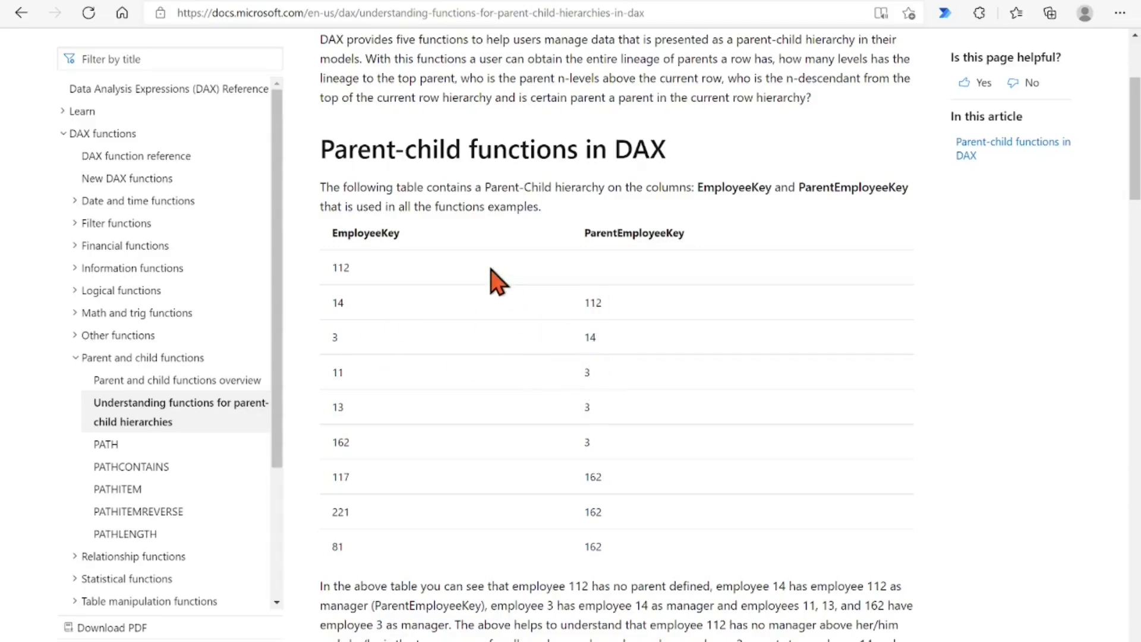
{"action": "scroll", "coordinate": [906, 508], "scroll_direction": "down", "scroll_amount": 2}
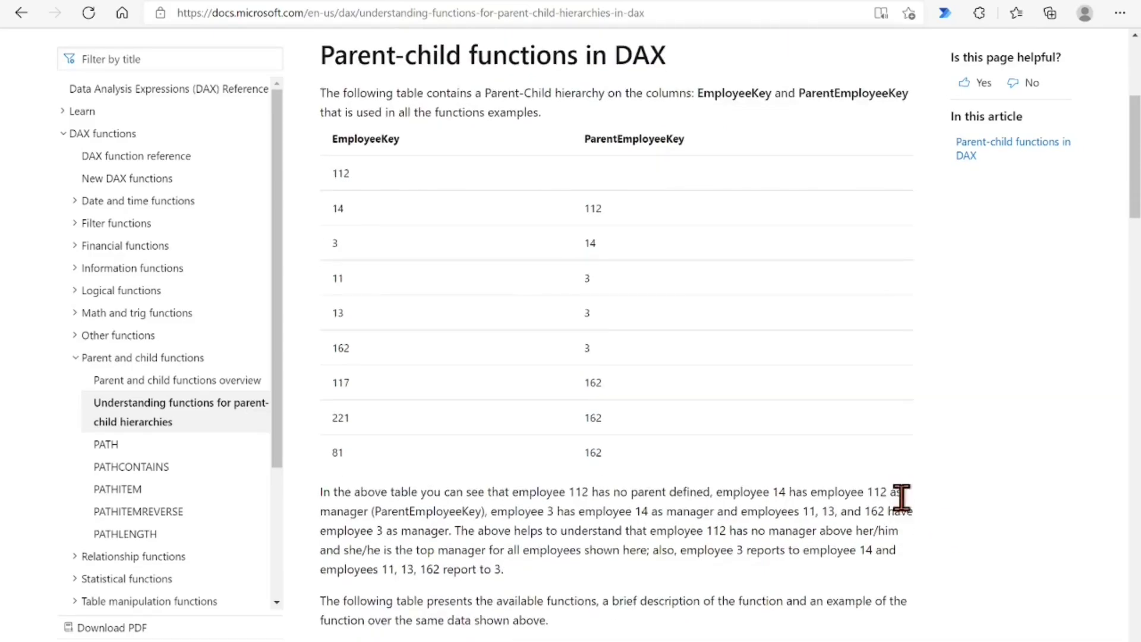
{"action": "scroll", "coordinate": [937, 598], "scroll_direction": "down", "scroll_amount": 2}
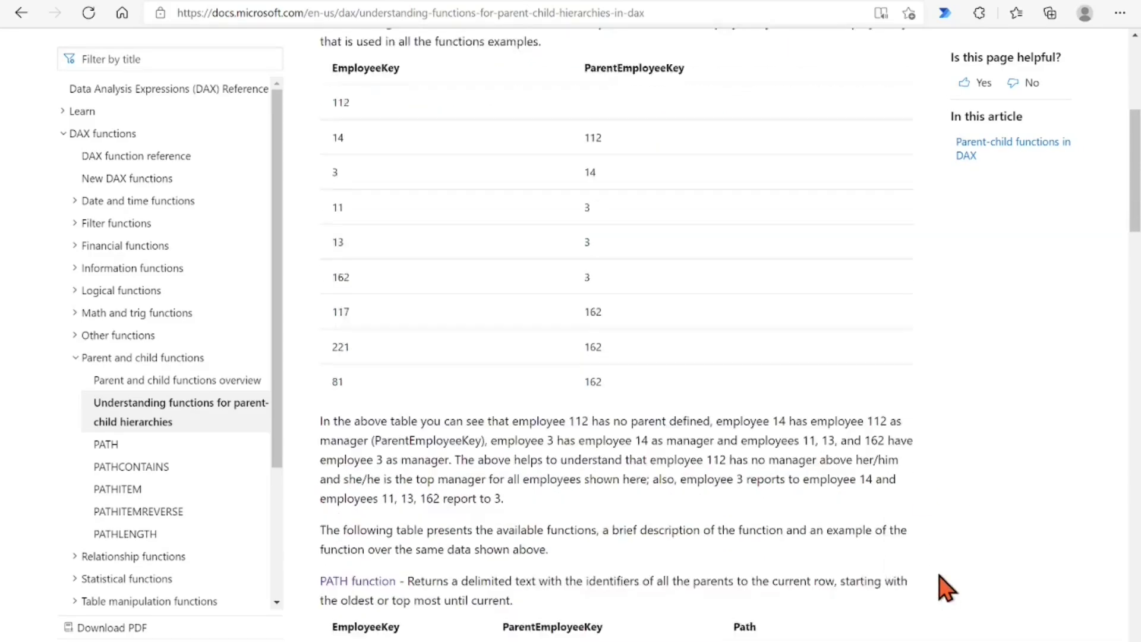
{"action": "scroll", "coordinate": [946, 568], "scroll_direction": "down", "scroll_amount": 4}
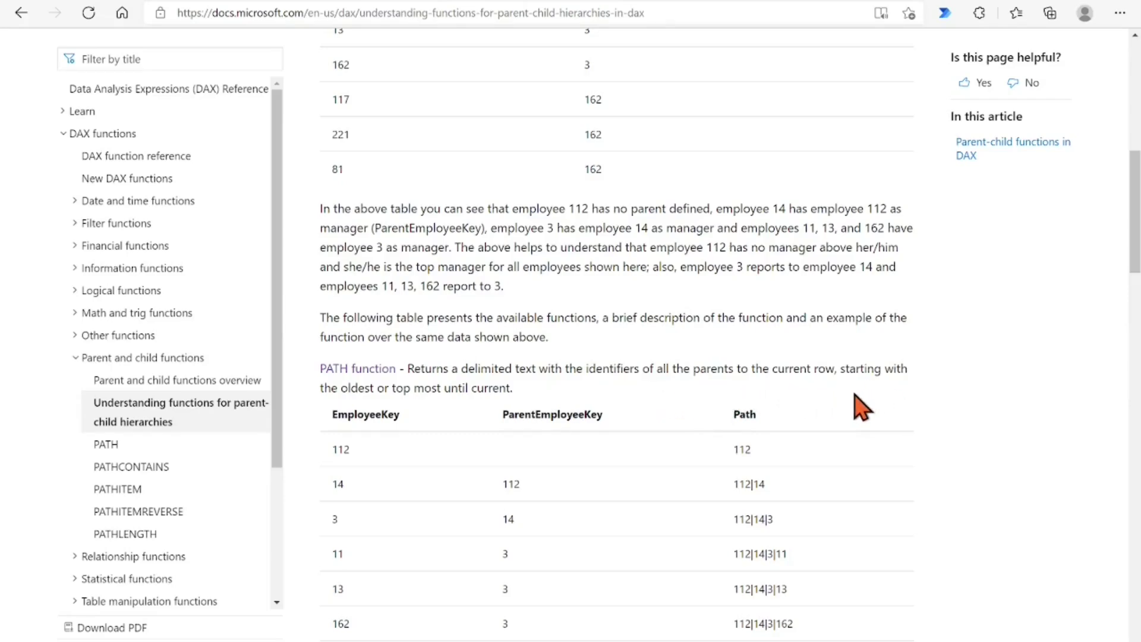
{"action": "scroll", "coordinate": [862, 408], "scroll_direction": "down", "scroll_amount": 3}
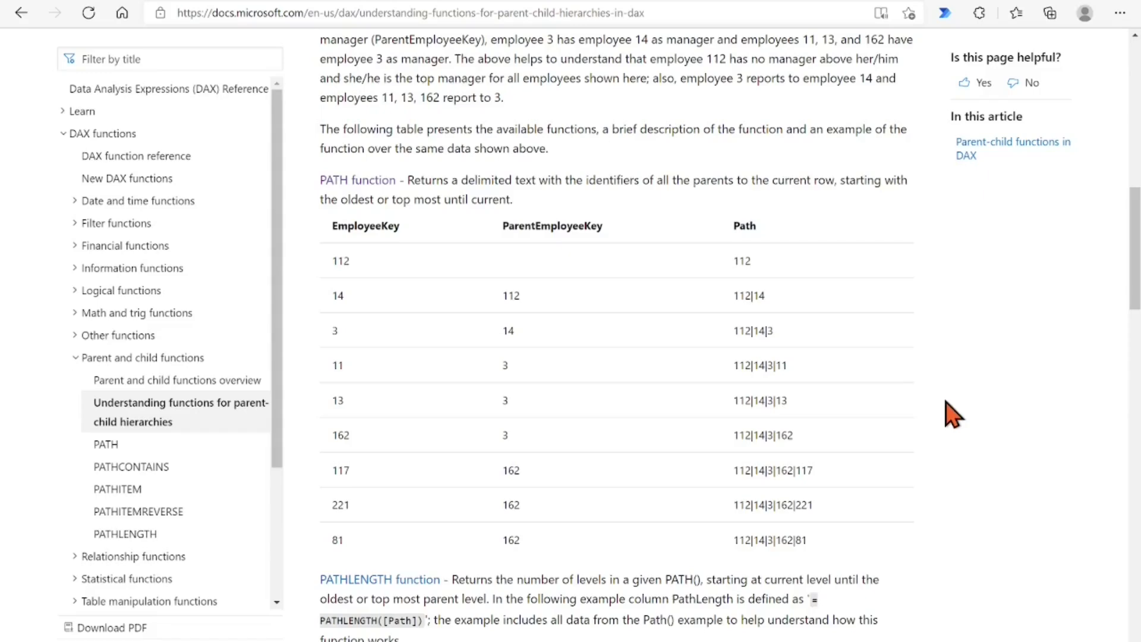
{"action": "scroll", "coordinate": [951, 416], "scroll_direction": "down", "scroll_amount": 6}
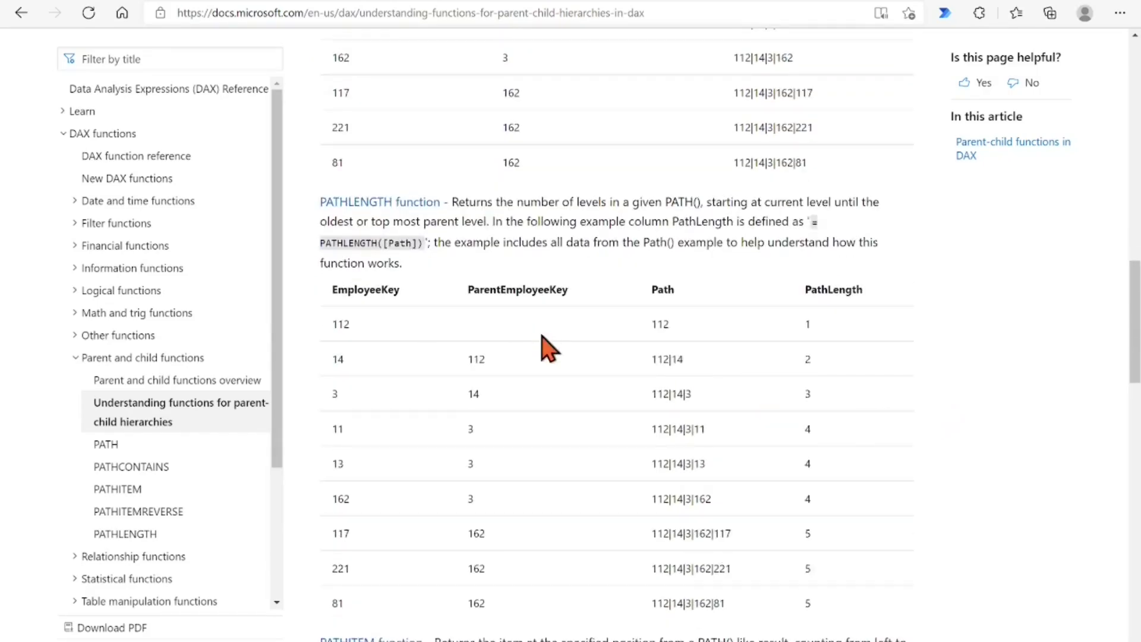
{"action": "scroll", "coordinate": [497, 420], "scroll_direction": "down", "scroll_amount": 3}
{"action": "scroll", "coordinate": [402, 434], "scroll_direction": "down", "scroll_amount": 7}
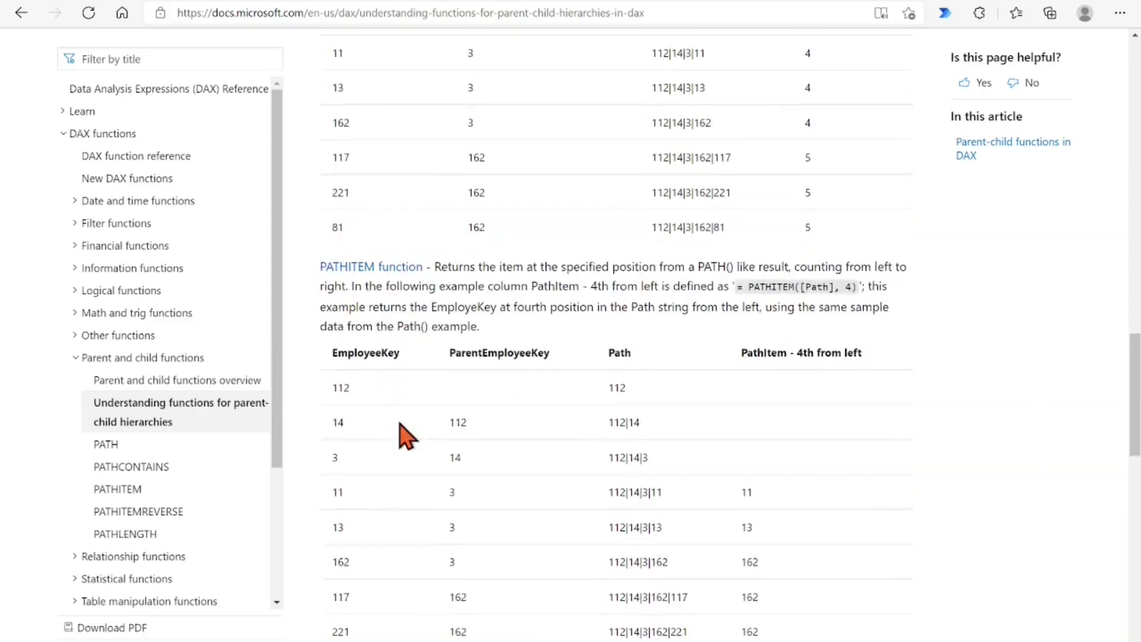
{"action": "scroll", "coordinate": [410, 452], "scroll_direction": "down", "scroll_amount": 8}
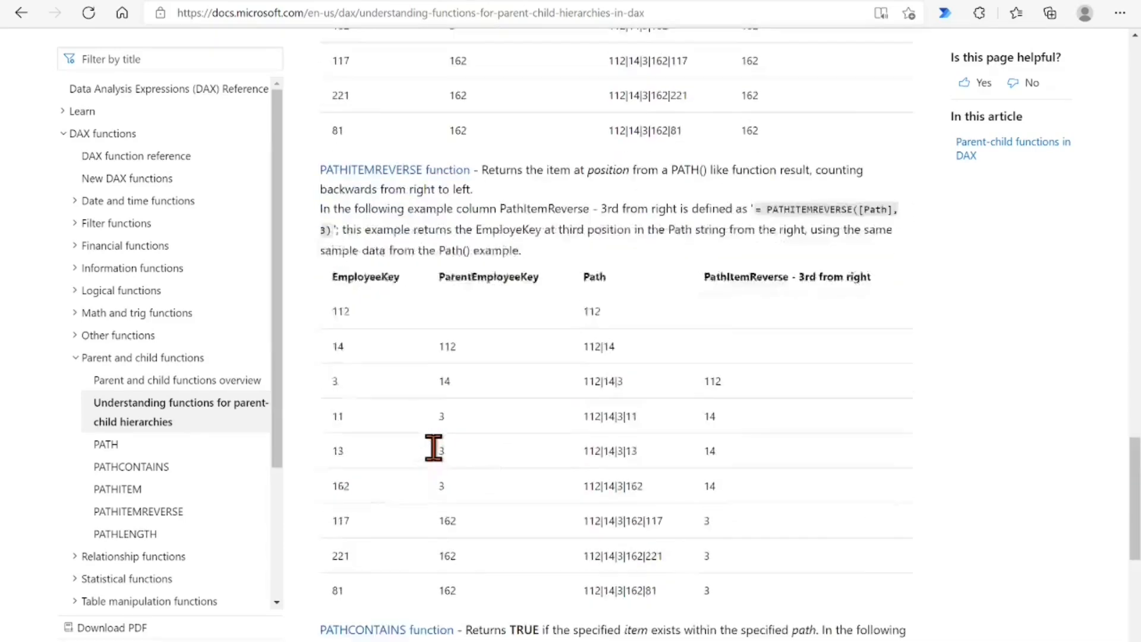
{"action": "scroll", "coordinate": [426, 493], "scroll_direction": "down", "scroll_amount": 3}
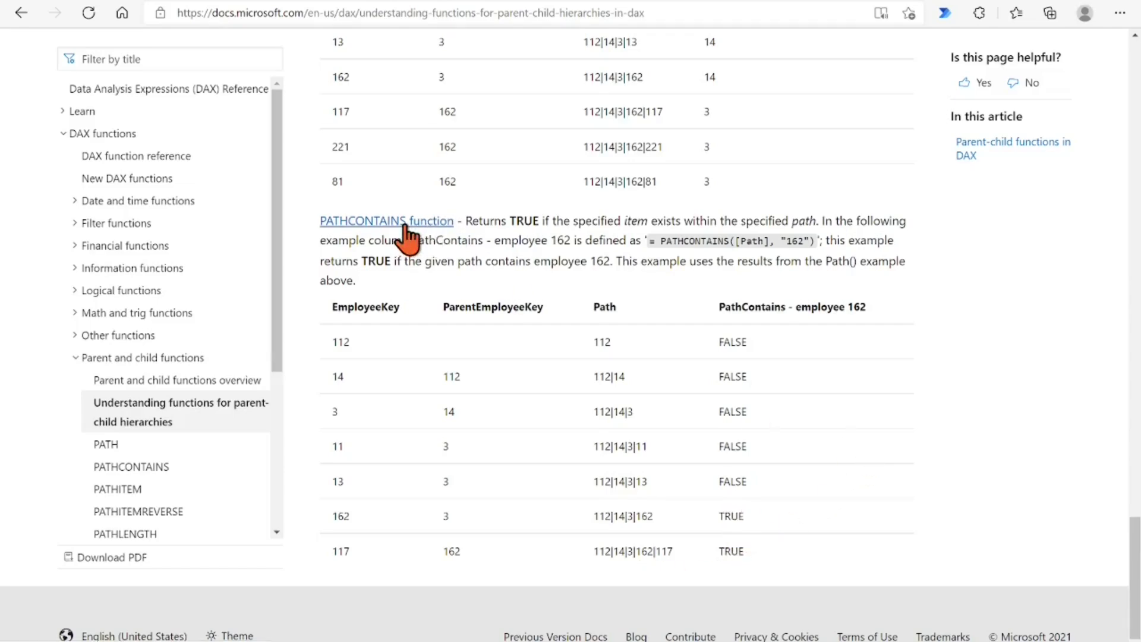
{"action": "scroll", "coordinate": [673, 259], "scroll_direction": "up", "scroll_amount": 1}
{"action": "scroll", "coordinate": [675, 274], "scroll_direction": "up", "scroll_amount": 15}
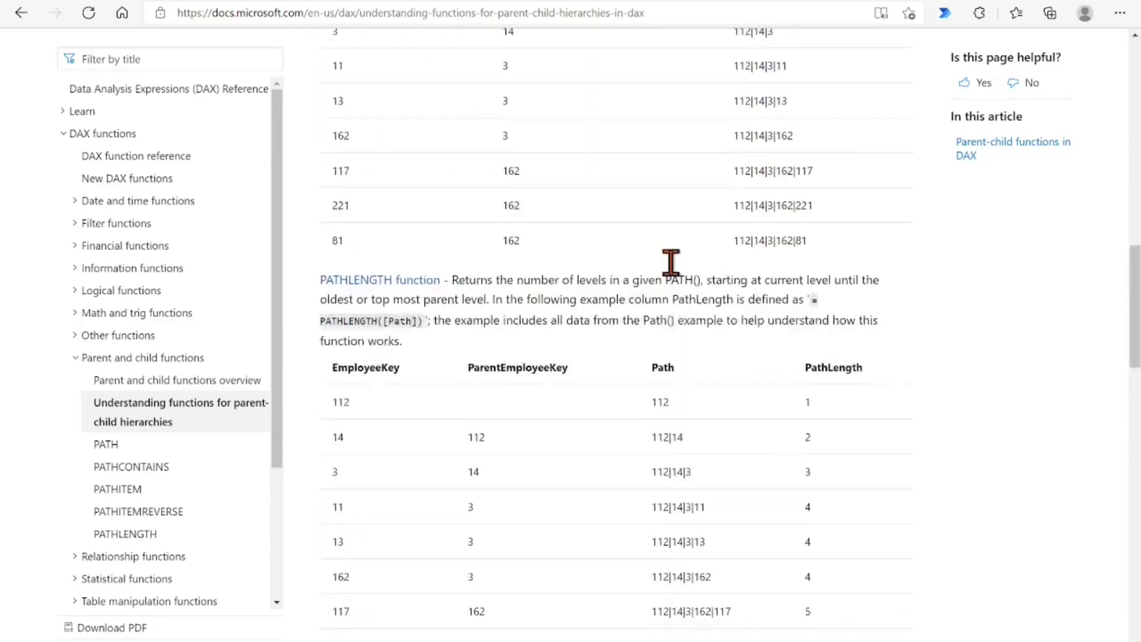
{"action": "scroll", "coordinate": [677, 276], "scroll_direction": "up", "scroll_amount": 9}
{"action": "scroll", "coordinate": [676, 276], "scroll_direction": "down", "scroll_amount": 6}
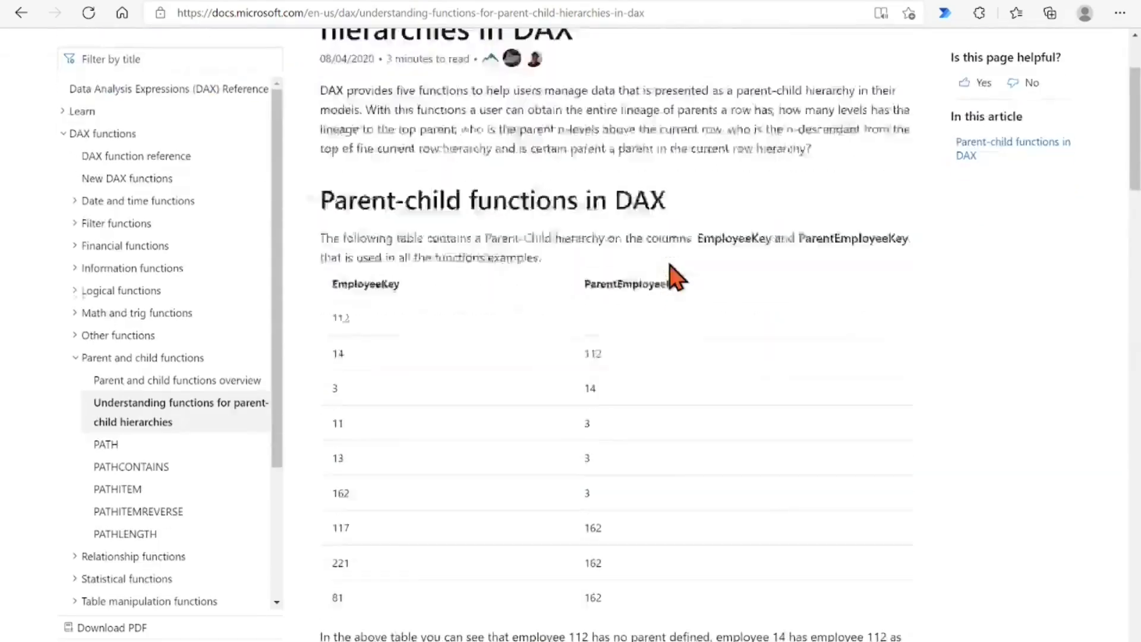
{"action": "scroll", "coordinate": [676, 276], "scroll_direction": "down", "scroll_amount": 3}
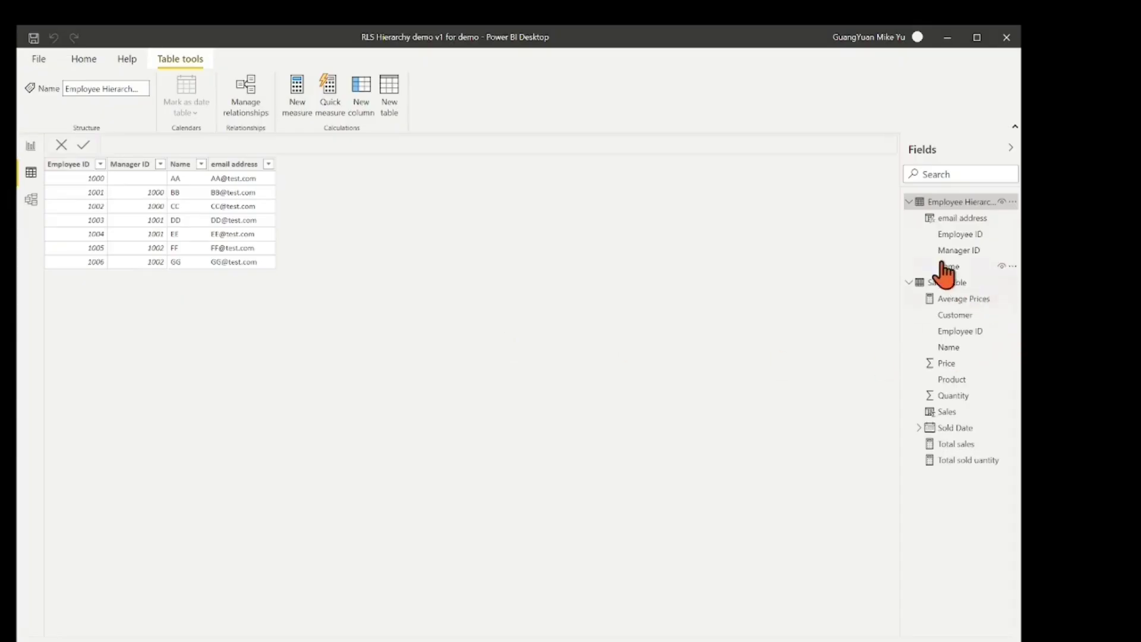
Step: Switch to Power BI Desktop and review the Employee Hierarchy and Sales tables, their model relationship and the sales performance report
{"action": "left_click", "coordinate": [909, 202]}
{"action": "left_click", "coordinate": [909, 219]}
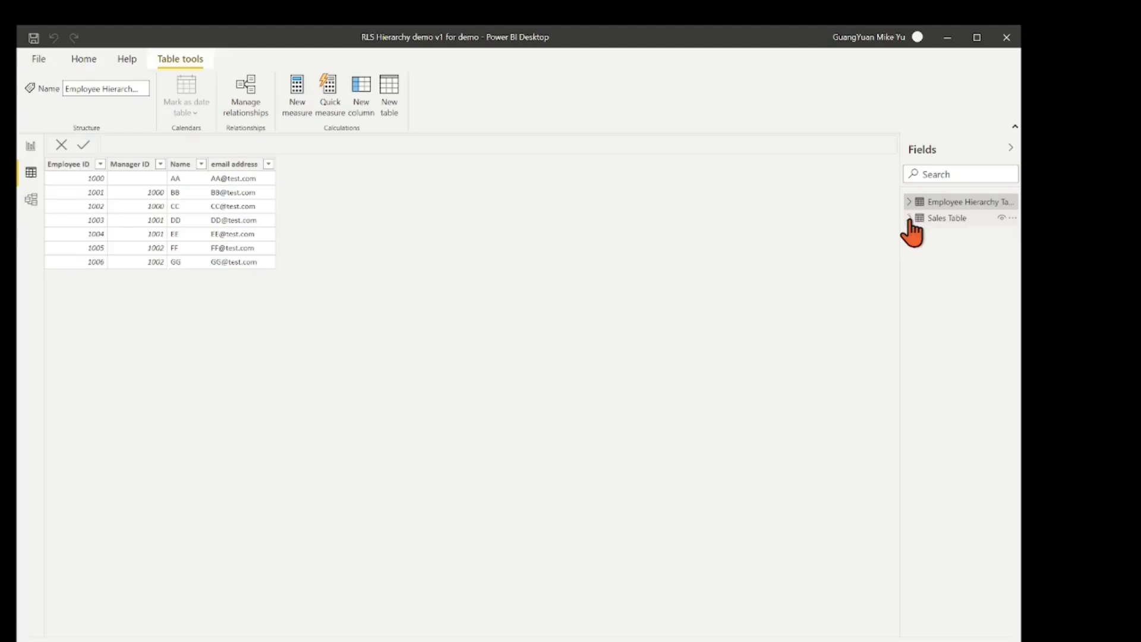
{"action": "left_click", "coordinate": [908, 202]}
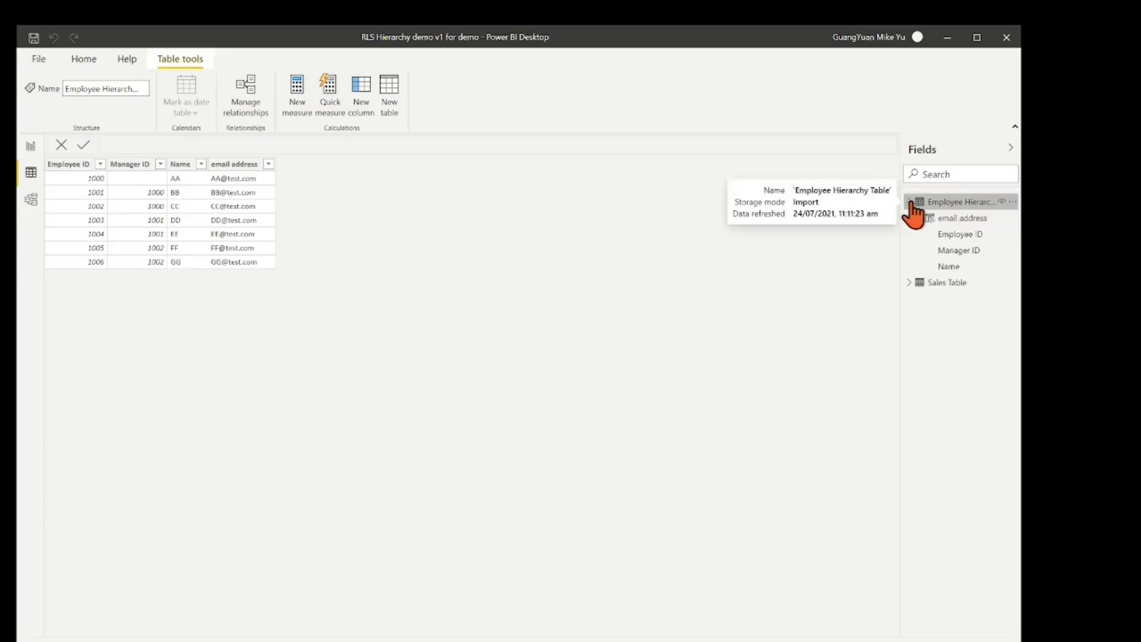
{"action": "left_click", "coordinate": [909, 283]}
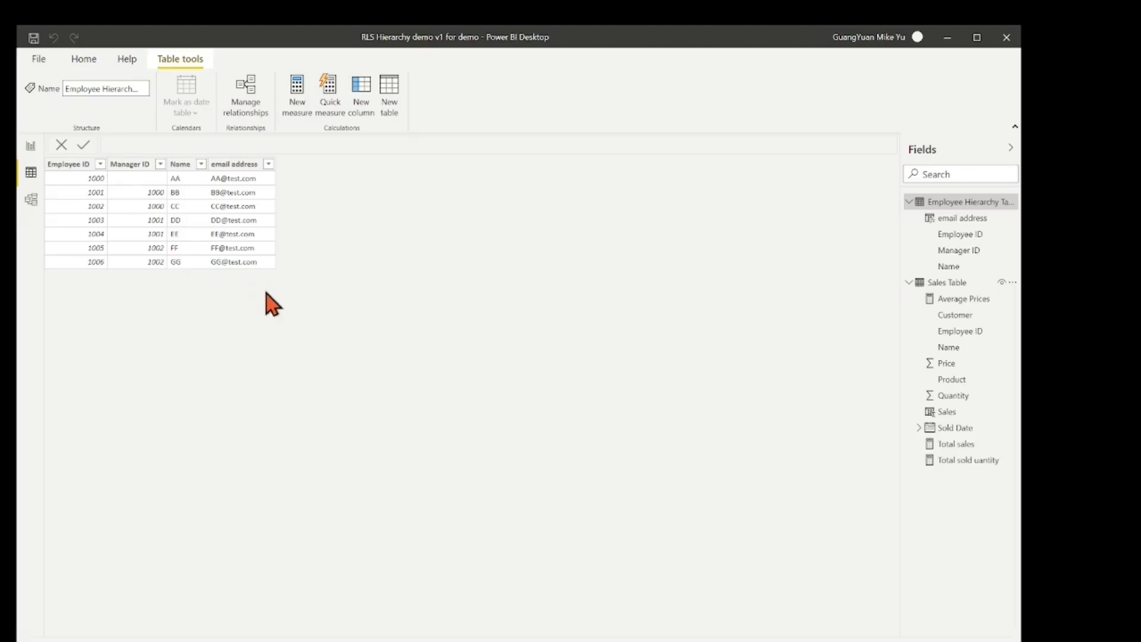
{"action": "left_click", "coordinate": [950, 283]}
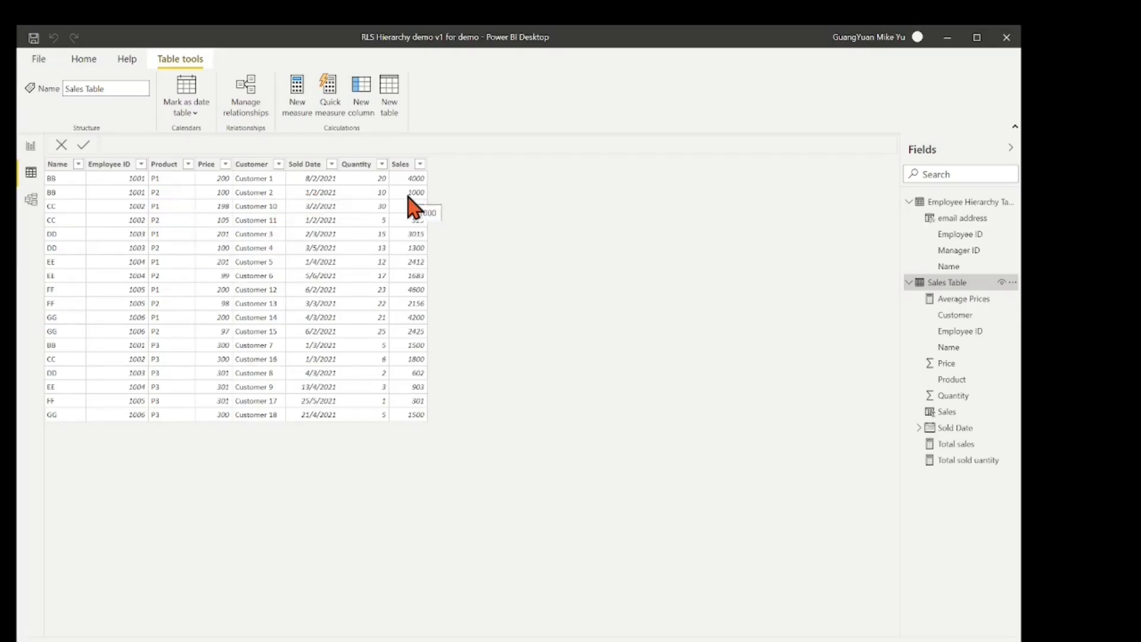
{"action": "left_click", "coordinate": [31, 202]}
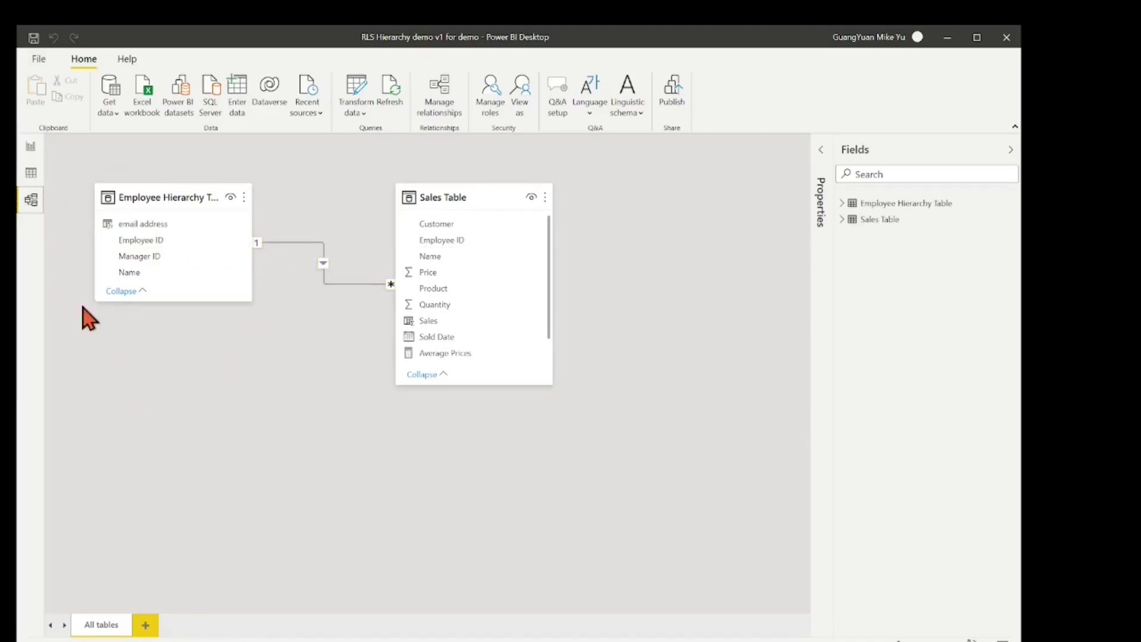
{"action": "left_click", "coordinate": [31, 147]}
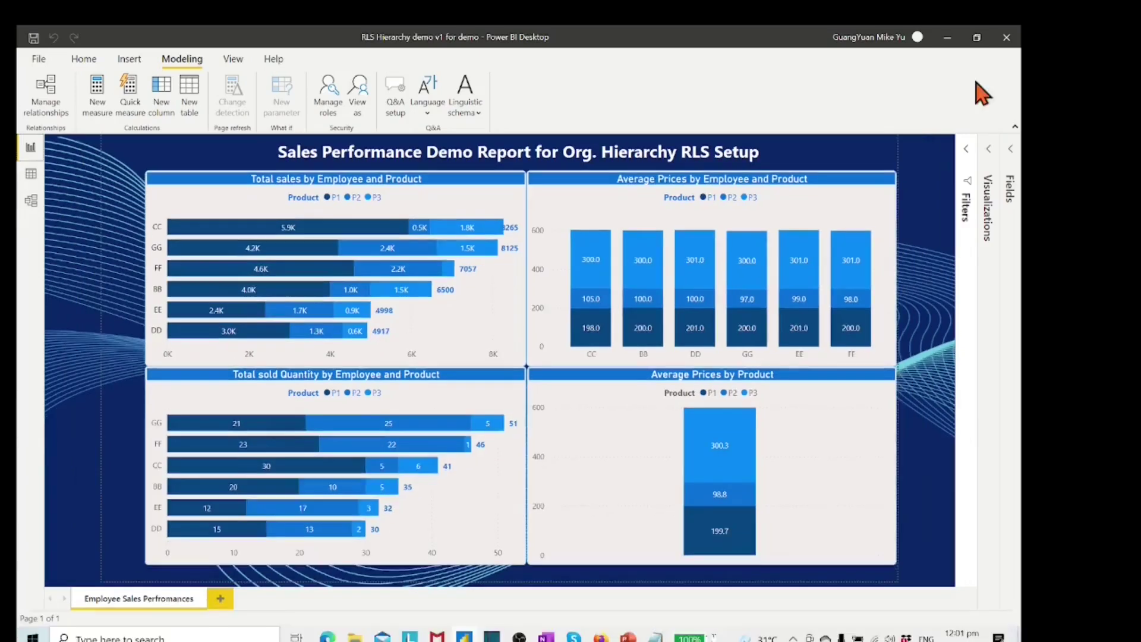
Step: Add a calculated column to the Employee Hierarchy Table: Hierarchy Path=PATH('Employee Hierarchy Table'[Employee ID],'Employee Hierarchy Table'[Manager ID])
{"action": "left_click", "coordinate": [31, 174]}
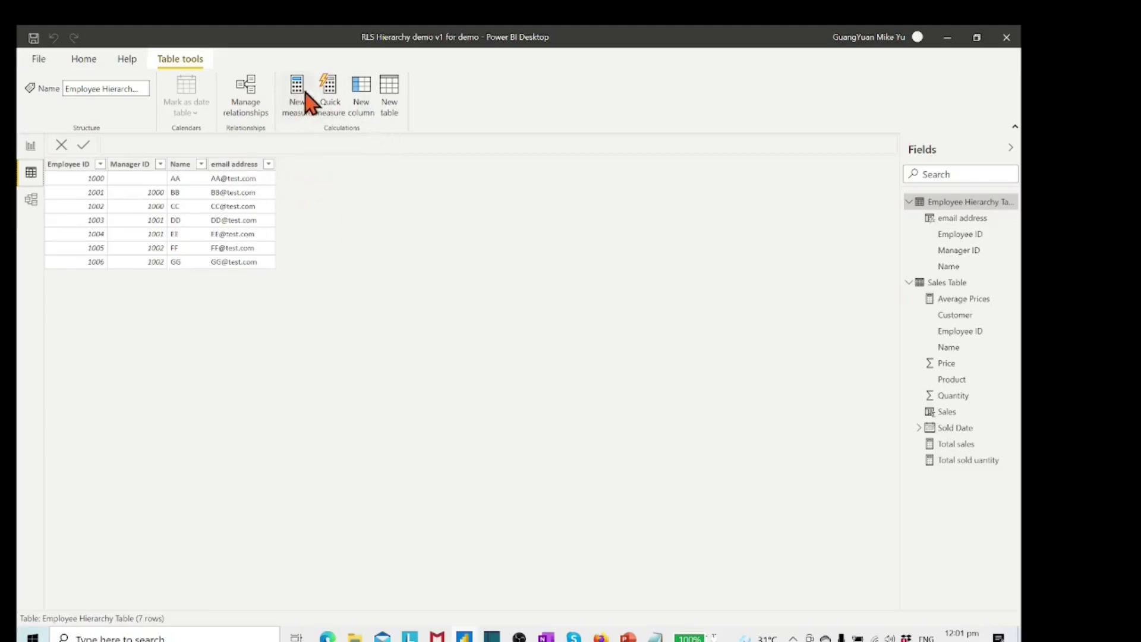
{"action": "left_click", "coordinate": [362, 94]}
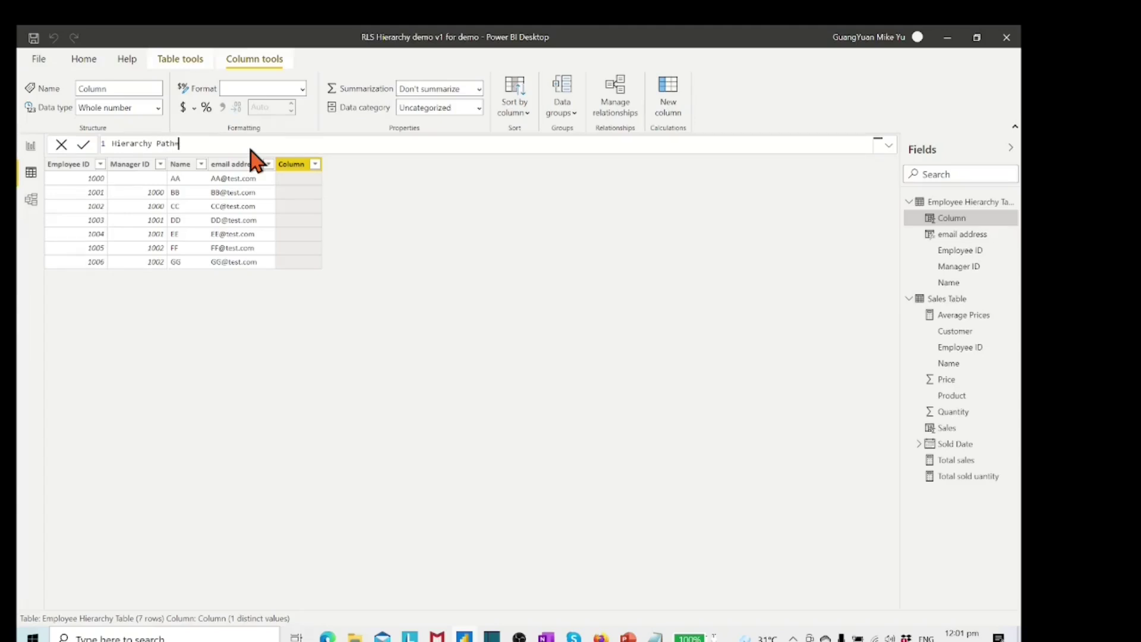
{"action": "type", "text": "Pat"}
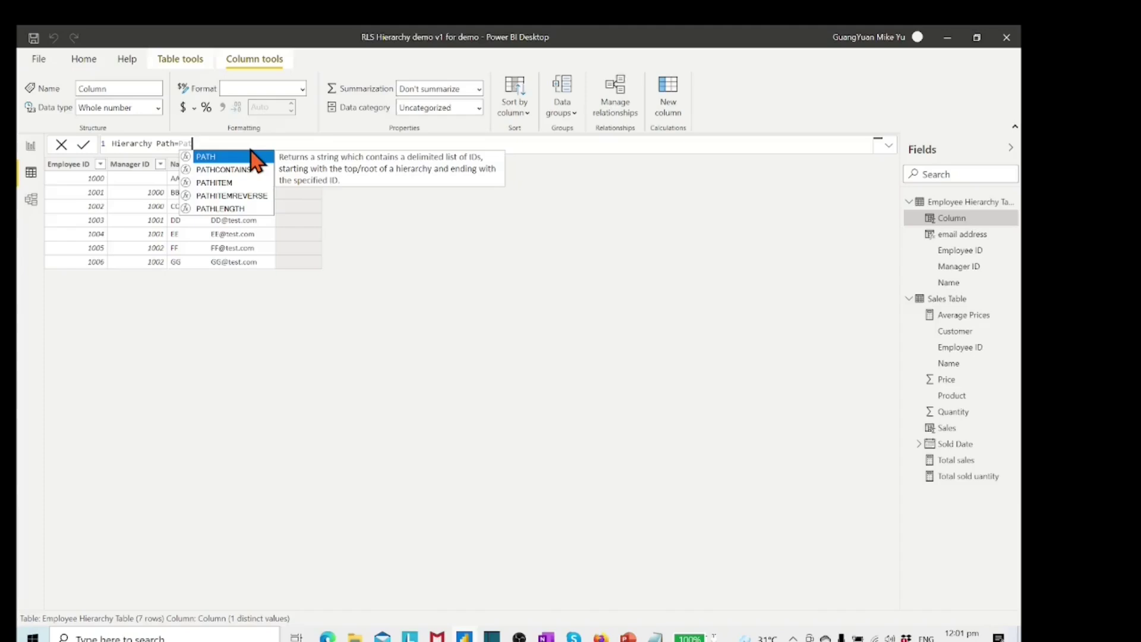
{"action": "key", "text": "Tab"}
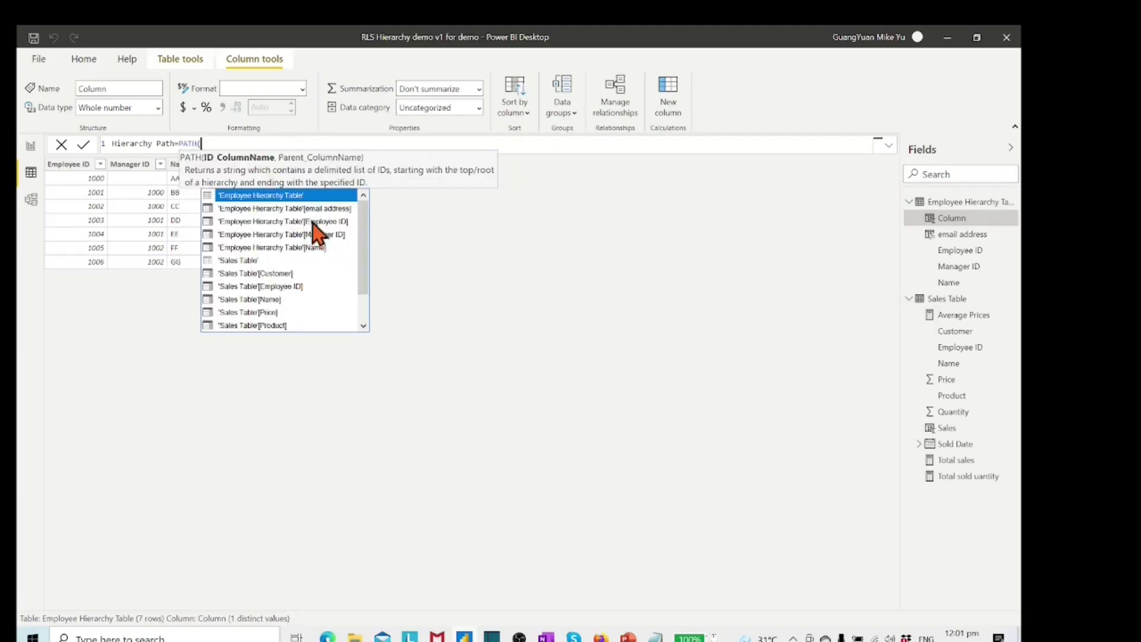
{"action": "key", "text": "Down"}
{"action": "key", "text": "Down"}
{"action": "key", "text": "Tab"}
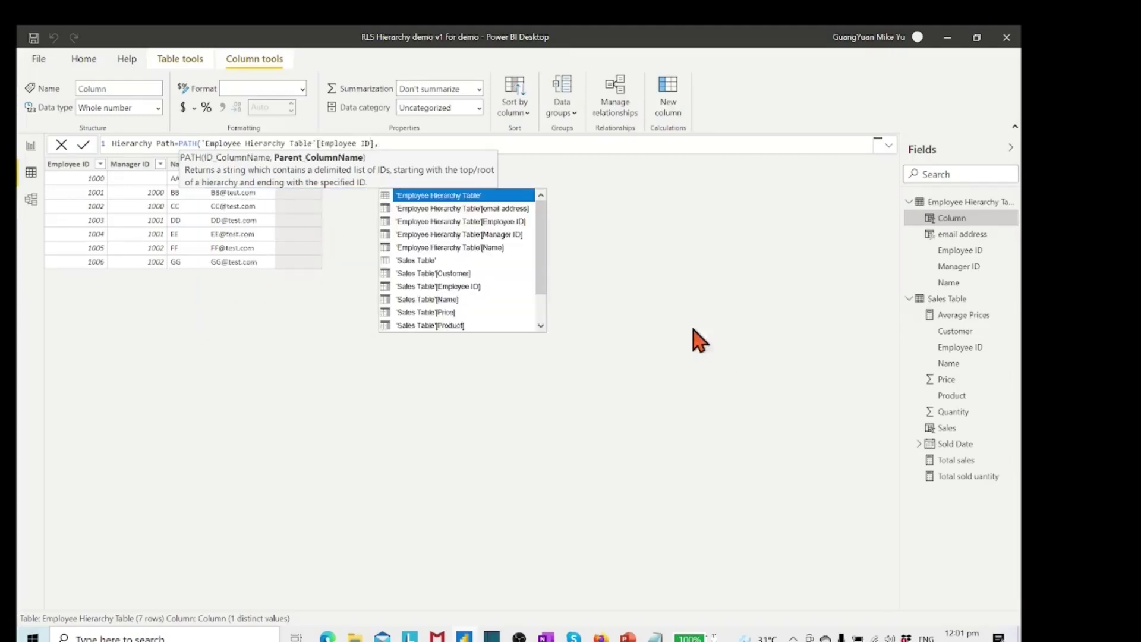
{"action": "left_click", "coordinate": [470, 236]}
{"action": "type", "text": ")"}
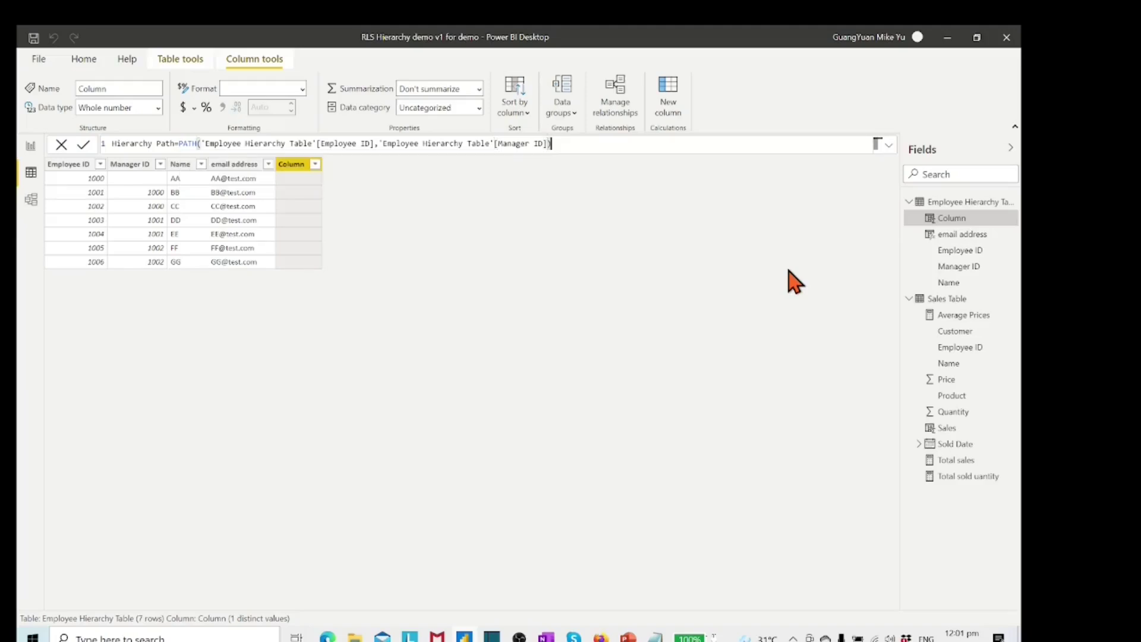
{"action": "left_click", "coordinate": [85, 146]}
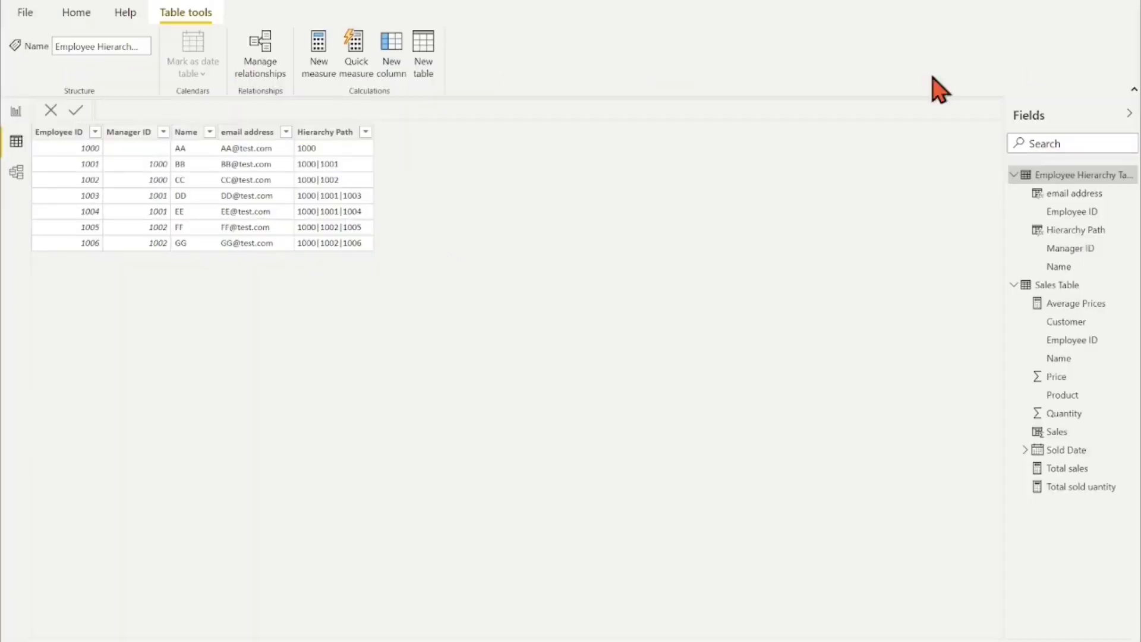
Step: Add a calculated column to the Employee Hierarchy Table: RLS Fiter Index =PATHCONTAINS([Hierarchy Path],"1002")
{"action": "left_click", "coordinate": [393, 50]}
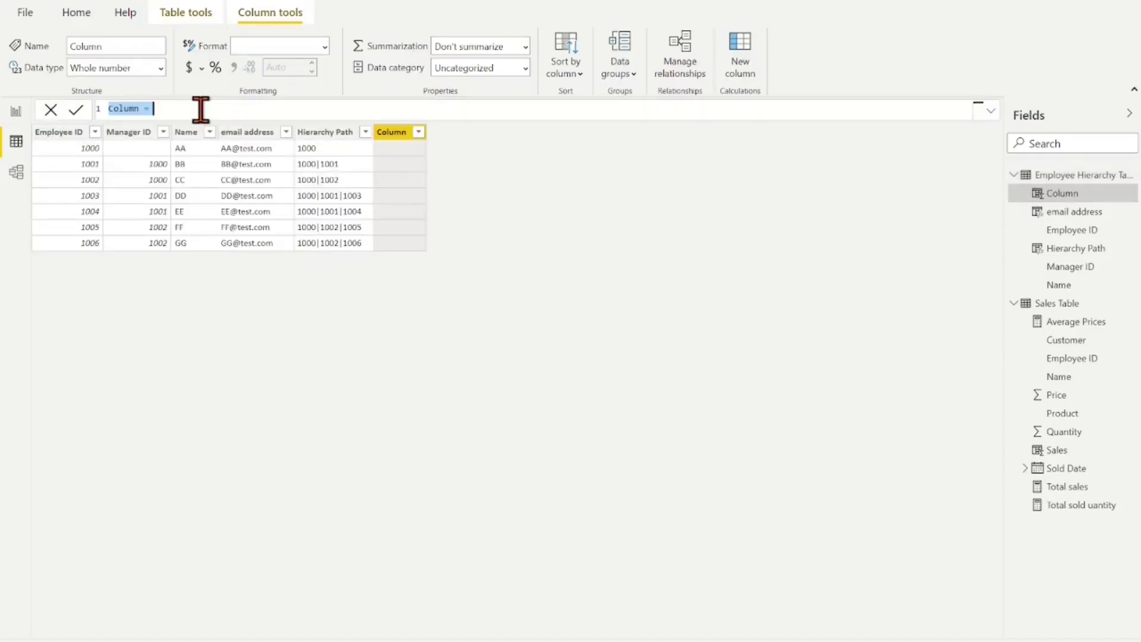
{"action": "type", "text": "RLS Fiter Index"}
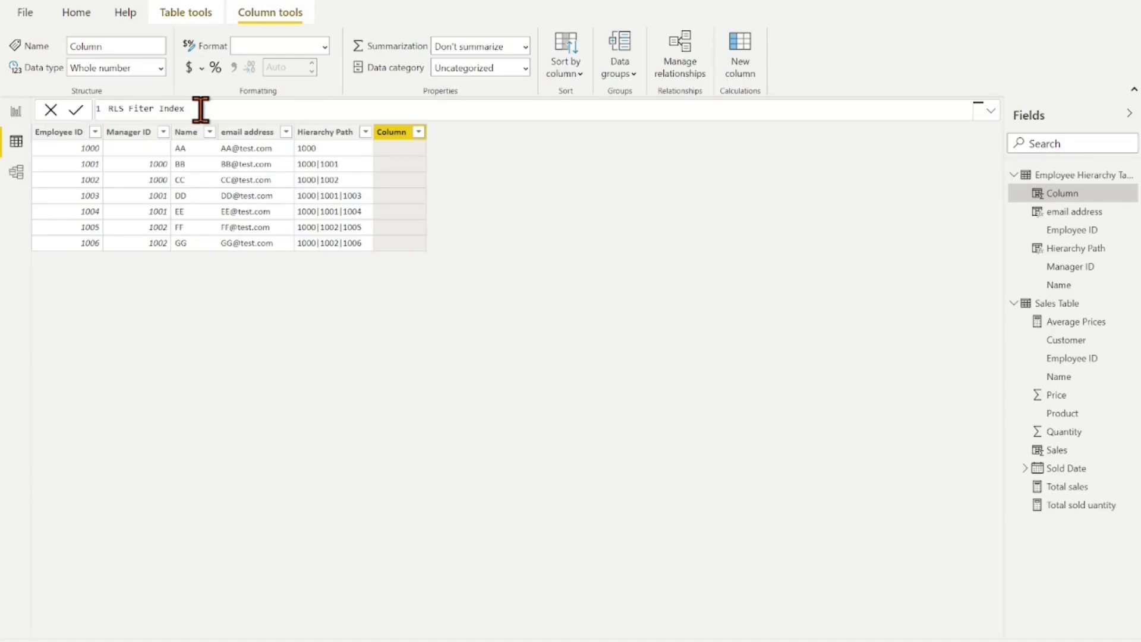
{"action": "type", "text": " =pat"}
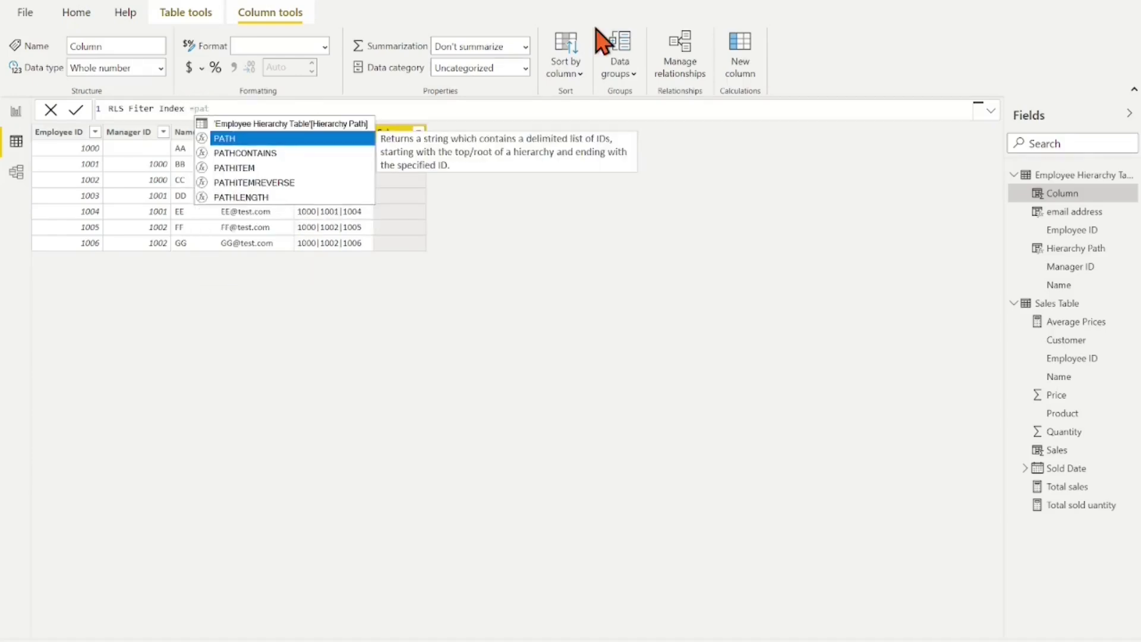
{"action": "key", "text": "Down"}
{"action": "key", "text": "Tab"}
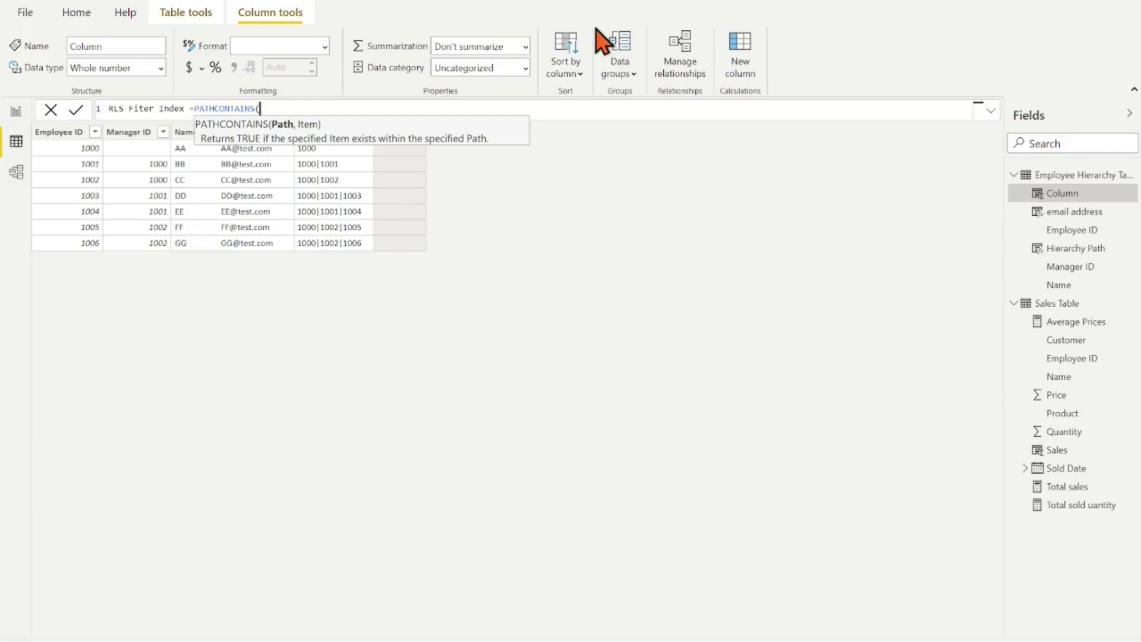
{"action": "type", "text": "["}
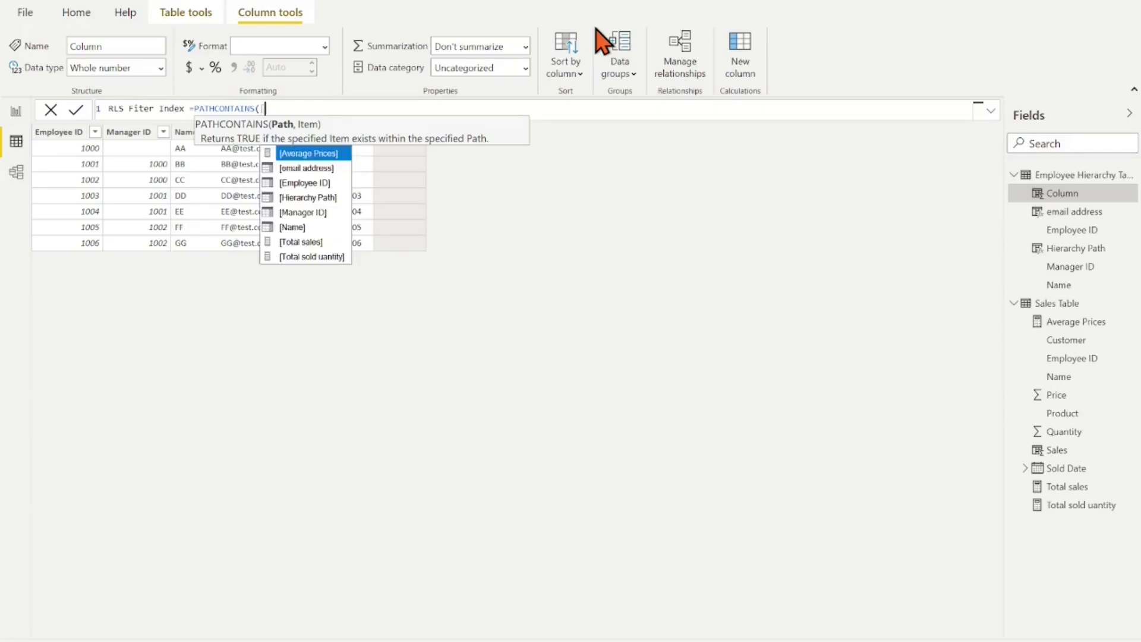
{"action": "left_click", "coordinate": [316, 199]}
{"action": "type", "text": ",\"10"}
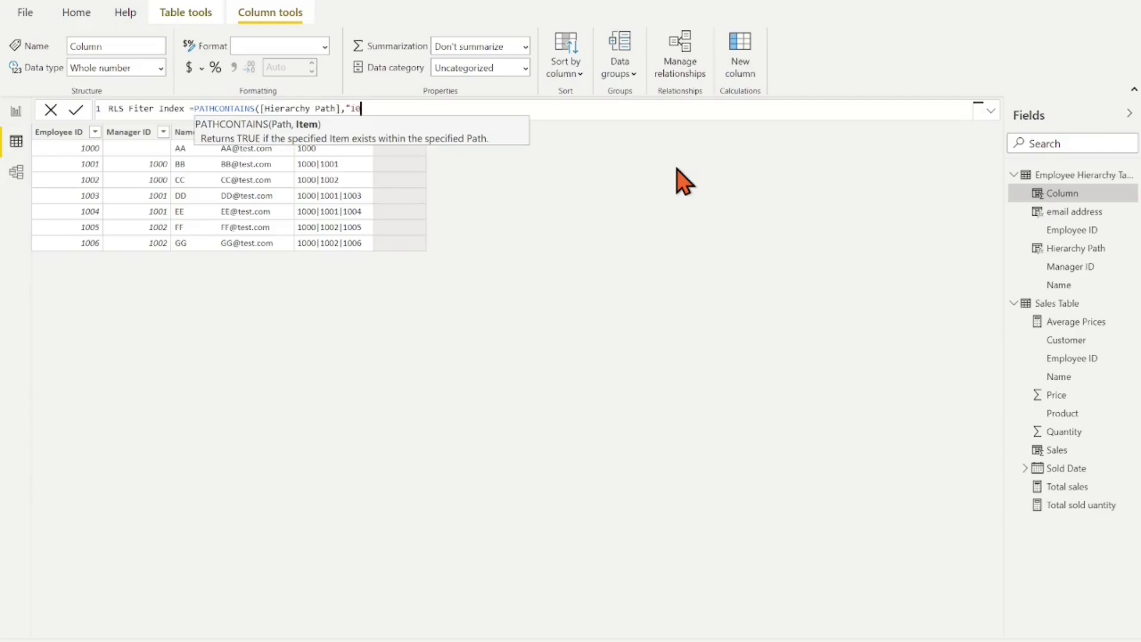
{"action": "type", "text": "02\")"}
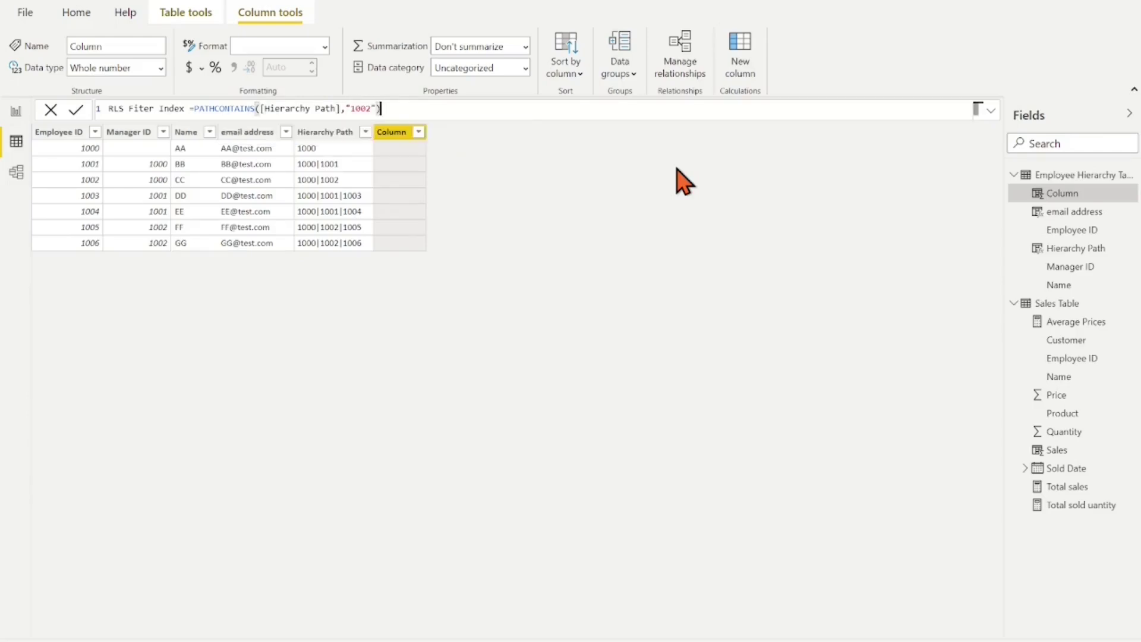
{"action": "left_click", "coordinate": [76, 111]}
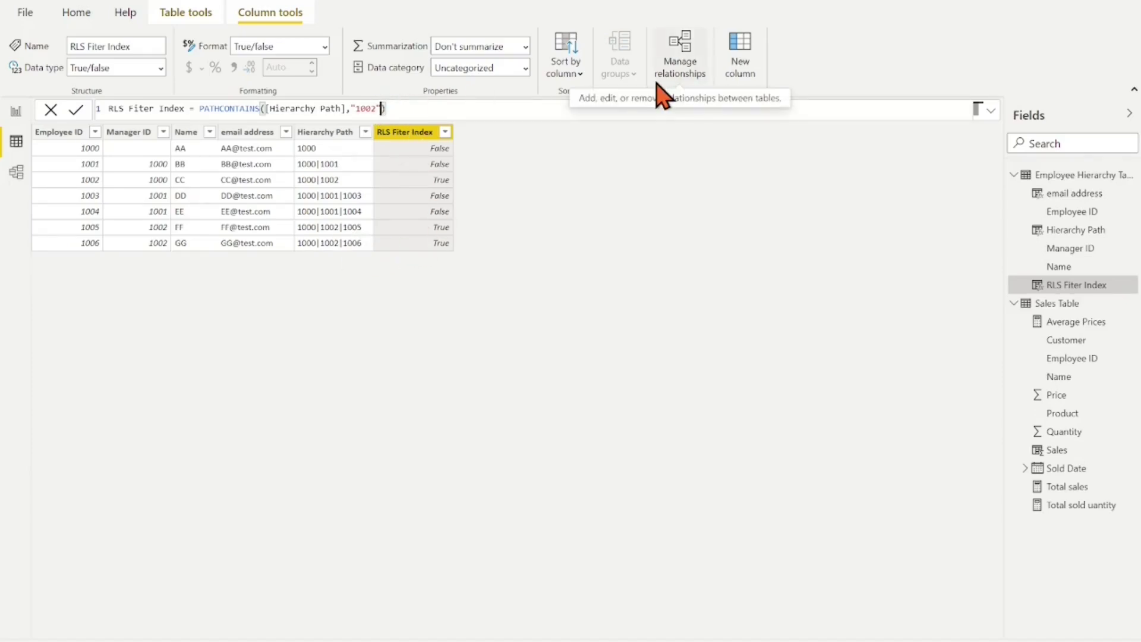
Step: Replace "1002" in the RLS Fiter Index formula with LOOKUPVALUE('Employee Hierarchy Table'[Employee ID],'Employee Hierarchy Table'[email address], a manager's quoted e-mail)
{"action": "key", "text": "BackSpace"}
{"action": "key", "text": "BackSpace"}
{"action": "key", "text": "BackSpace"}
{"action": "key", "text": "BackSpace"}
{"action": "key", "text": "BackSpace"}
{"action": "key", "text": "BackSpace"}
{"action": "type", "text": "Loo"}
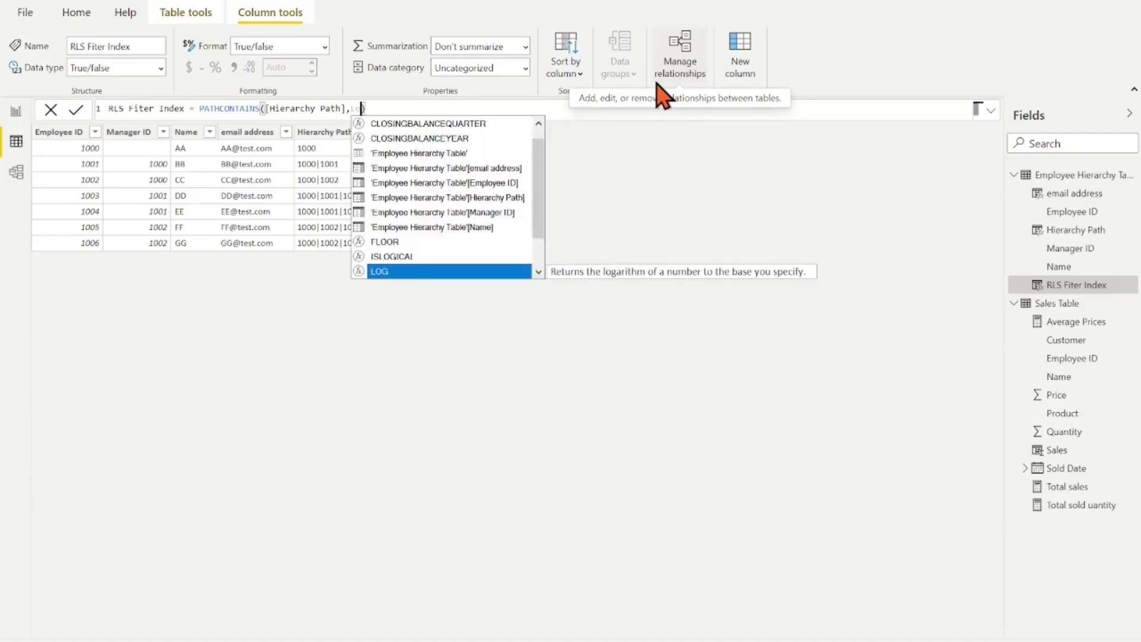
{"action": "key", "text": "Tab"}
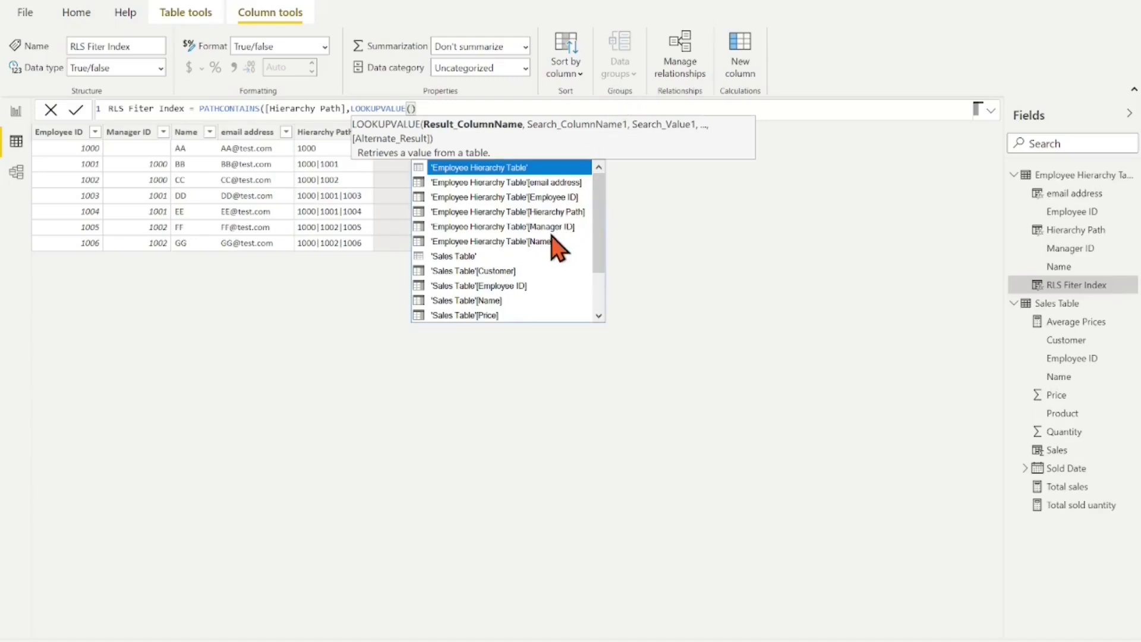
{"action": "left_click", "coordinate": [552, 197]}
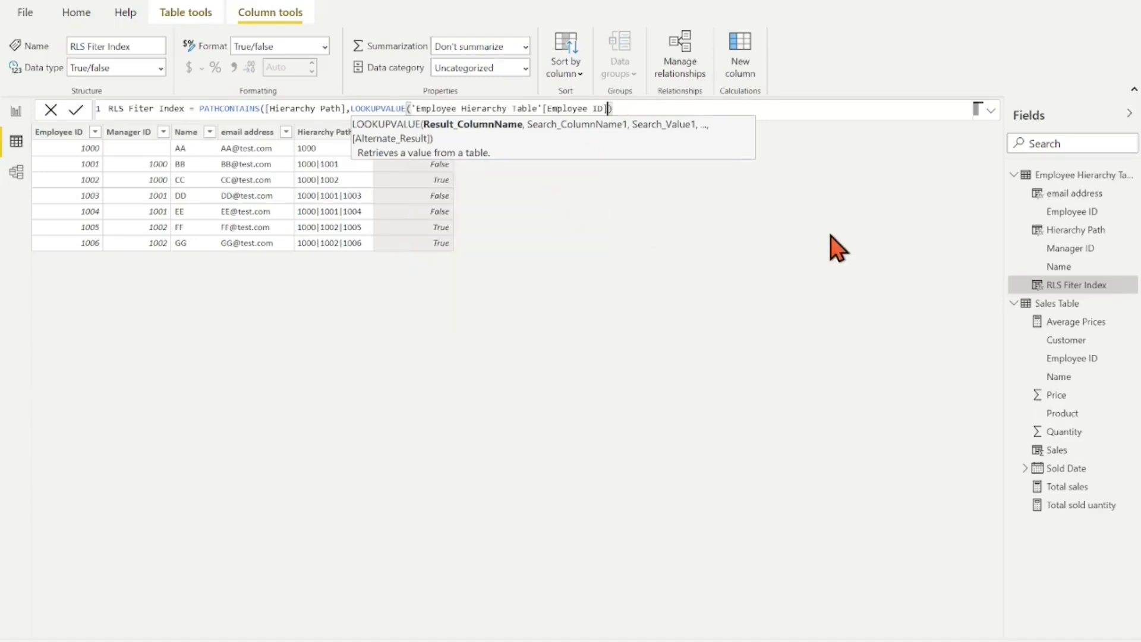
{"action": "type", "text": ","}
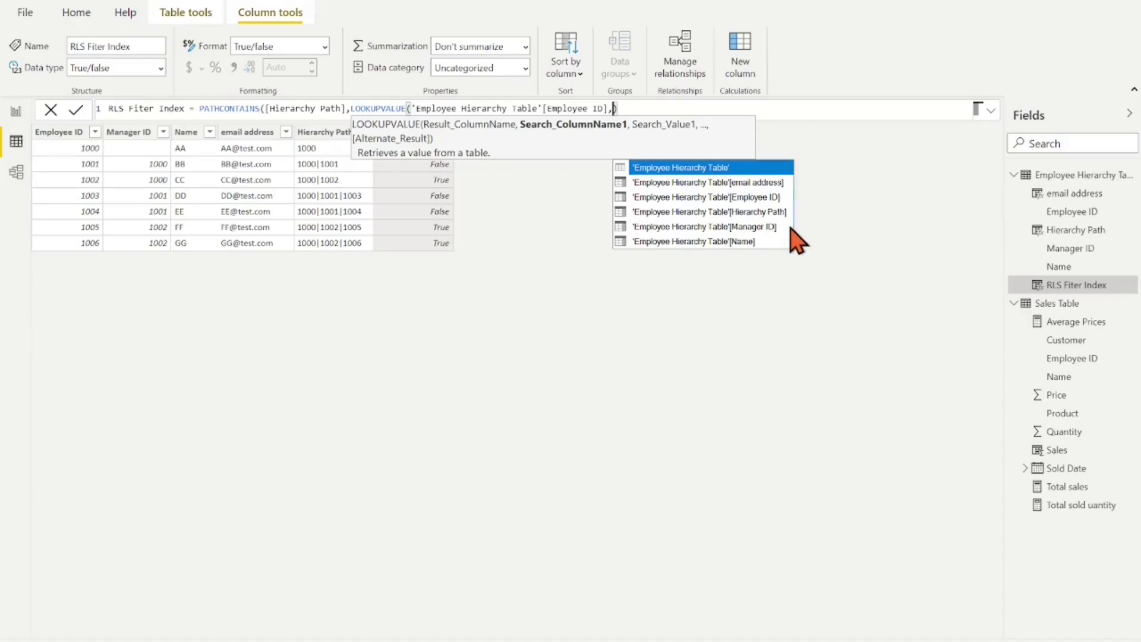
{"action": "left_click", "coordinate": [771, 183]}
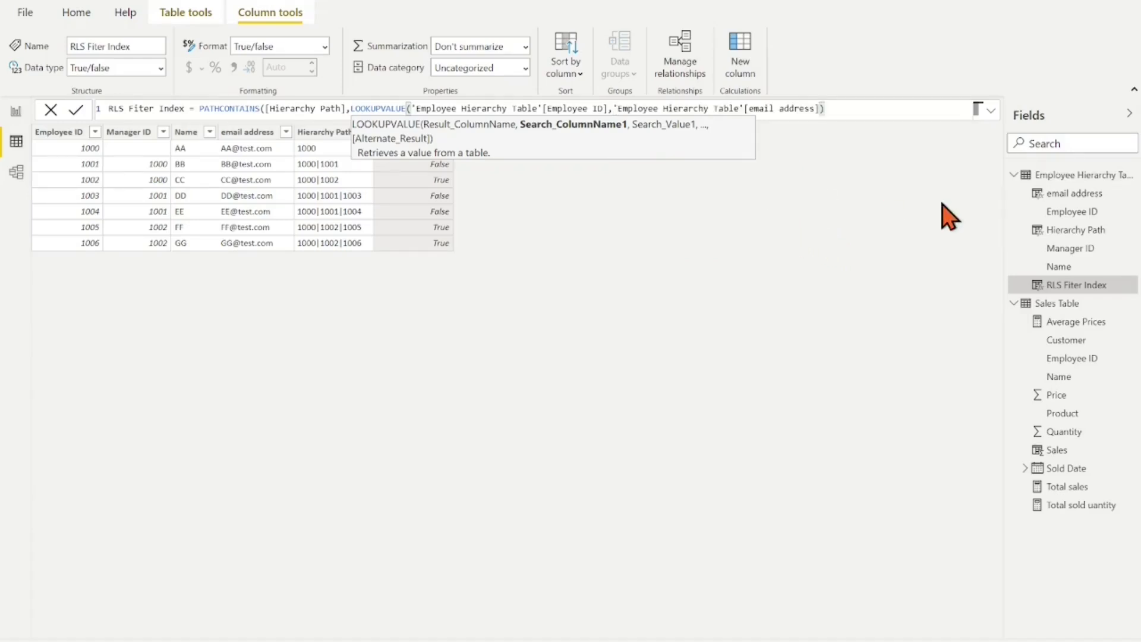
{"action": "type", "text": ","}
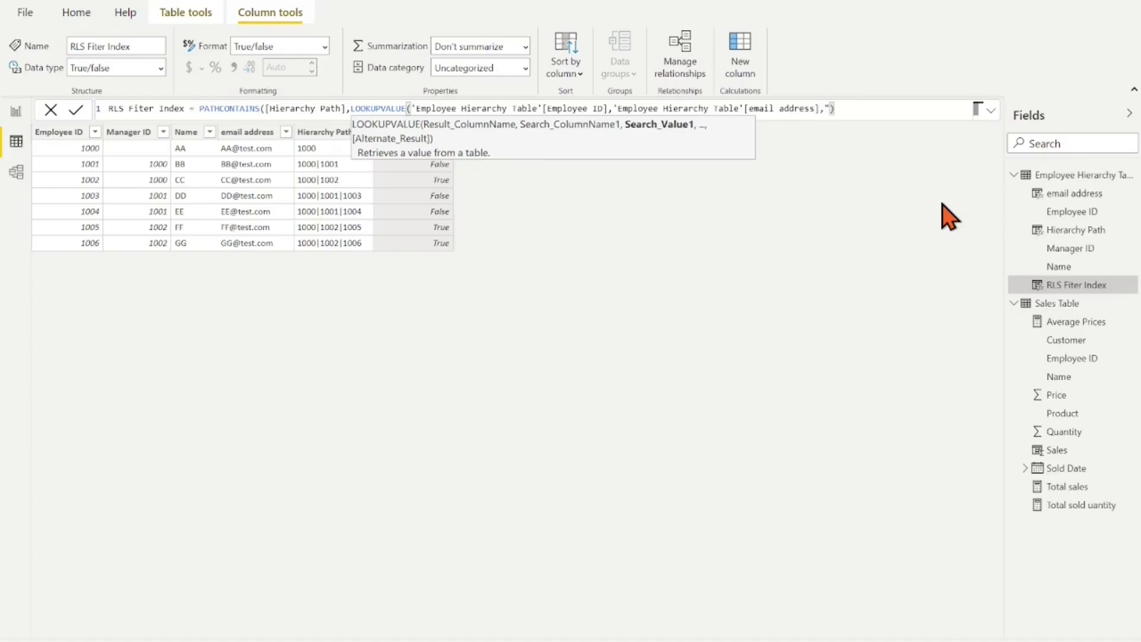
{"action": "type", "text": "\"CC@test.com\")"}
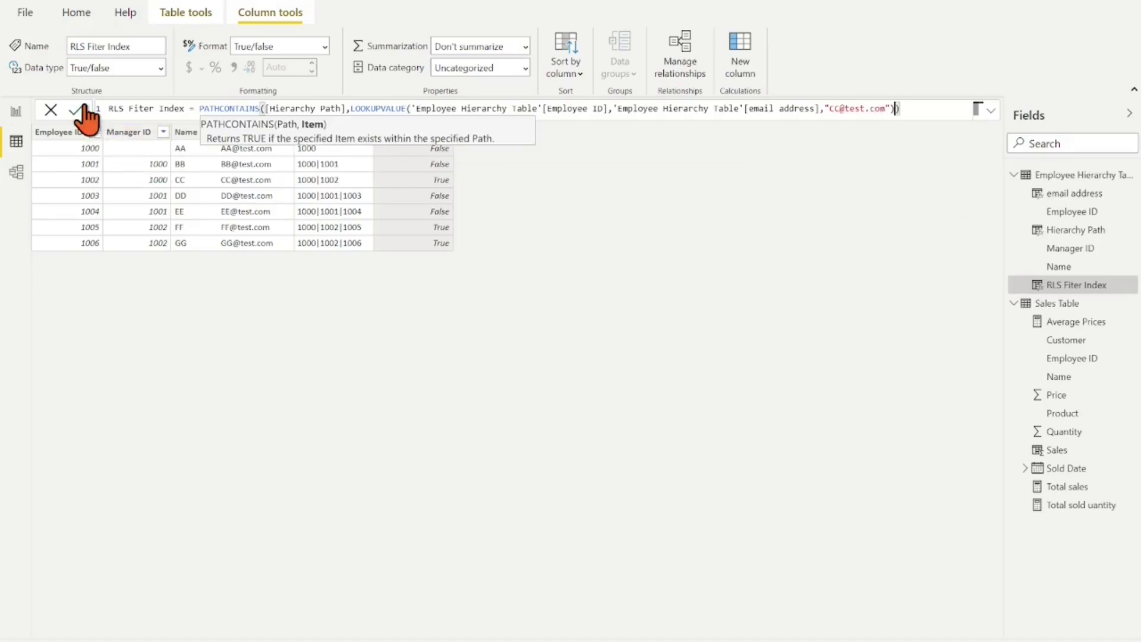
{"action": "left_click", "coordinate": [80, 109]}
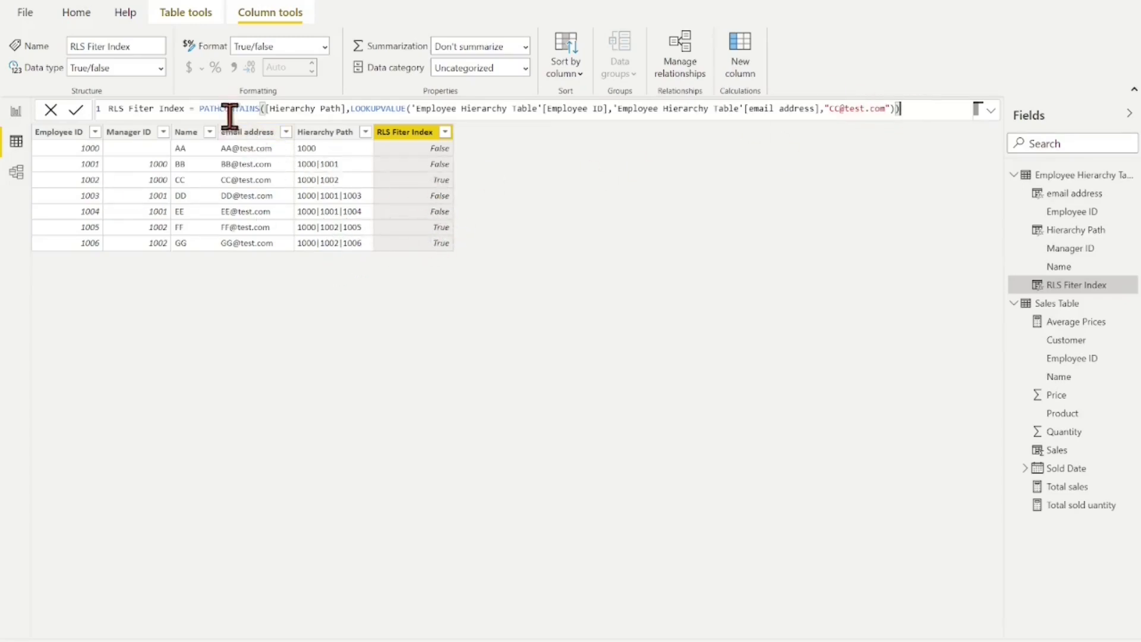
Step: Copy the PATHCONTAINS expression from the RLS Fiter Index column formula, leaving out the column name and equals sign
{"action": "left_click", "coordinate": [203, 111]}
{"action": "left_click_drag", "start_coordinate": [202, 110], "coordinate": [951, 135]}
{"action": "key", "text": "ctrl+c"}
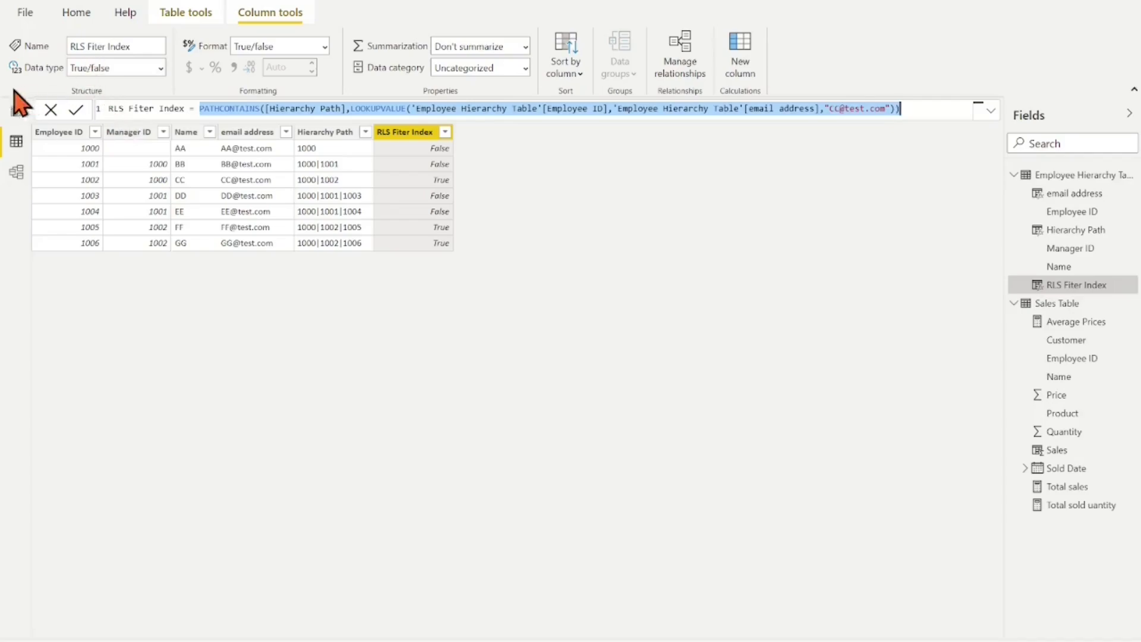
Step: Create a security role for the report named RSL Hierarchy user group
{"action": "left_click", "coordinate": [16, 115]}
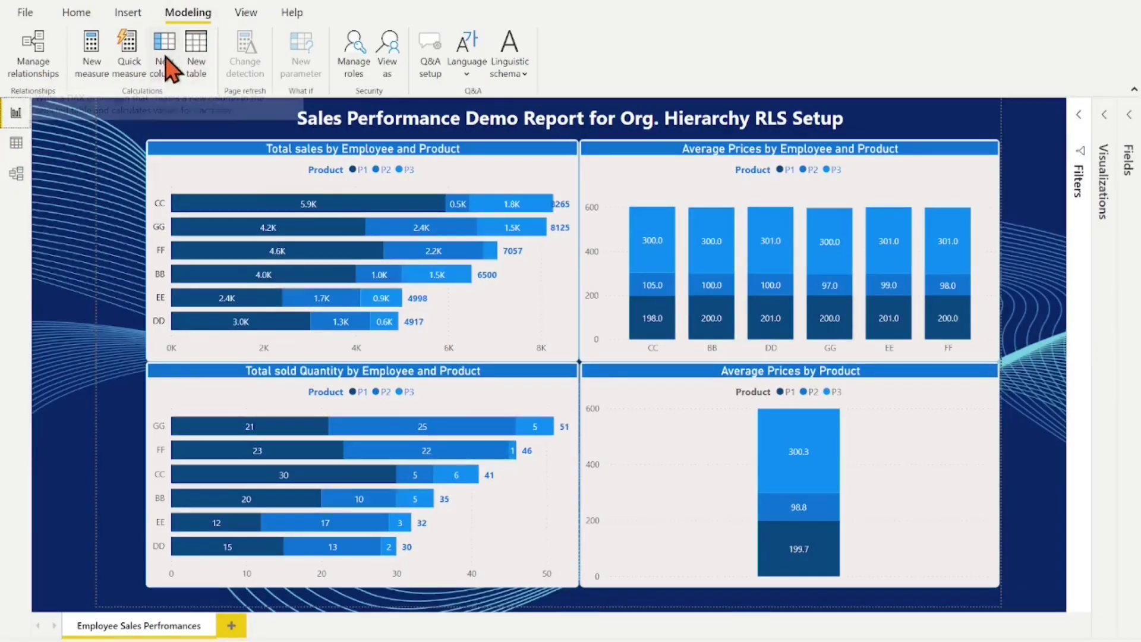
{"action": "left_click", "coordinate": [356, 64]}
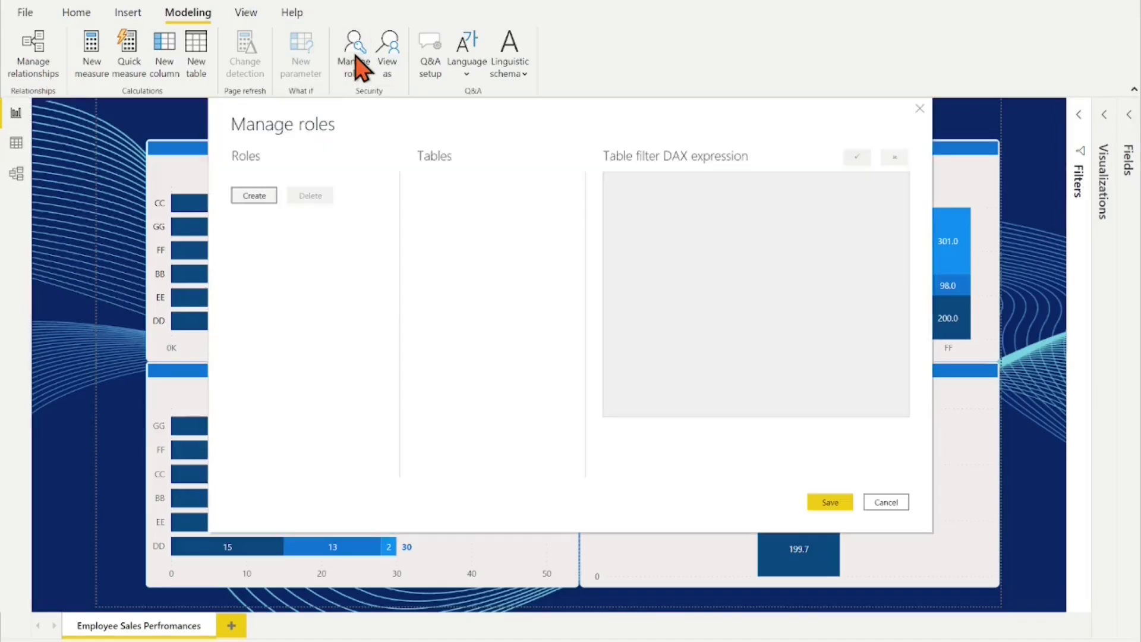
{"action": "left_click", "coordinate": [254, 196]}
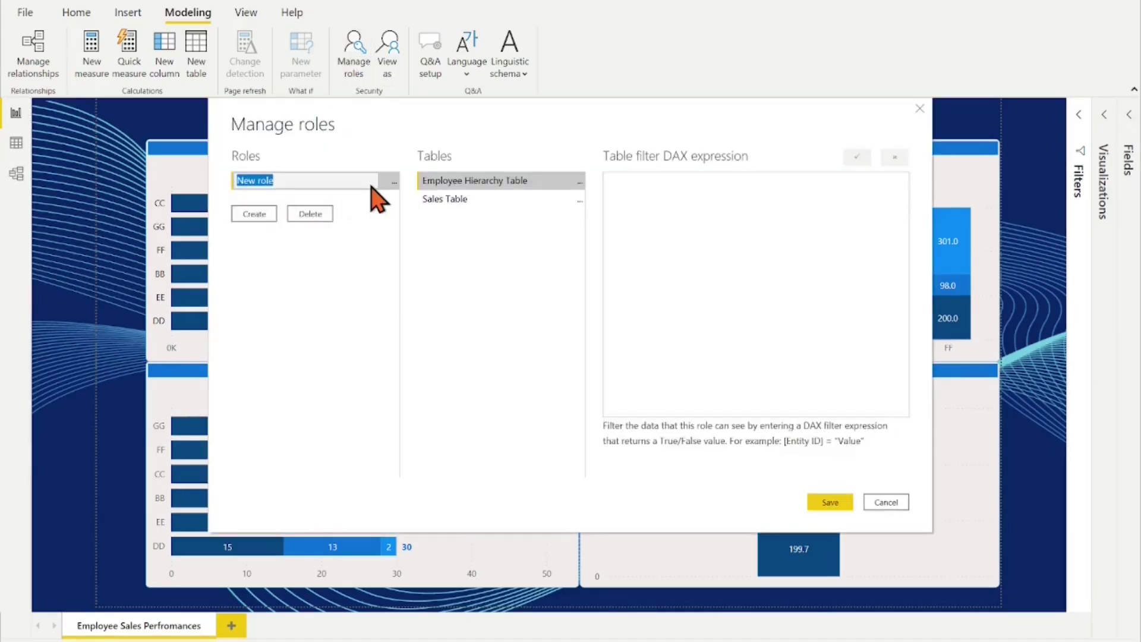
{"action": "type", "text": "RSL Hierarchy"}
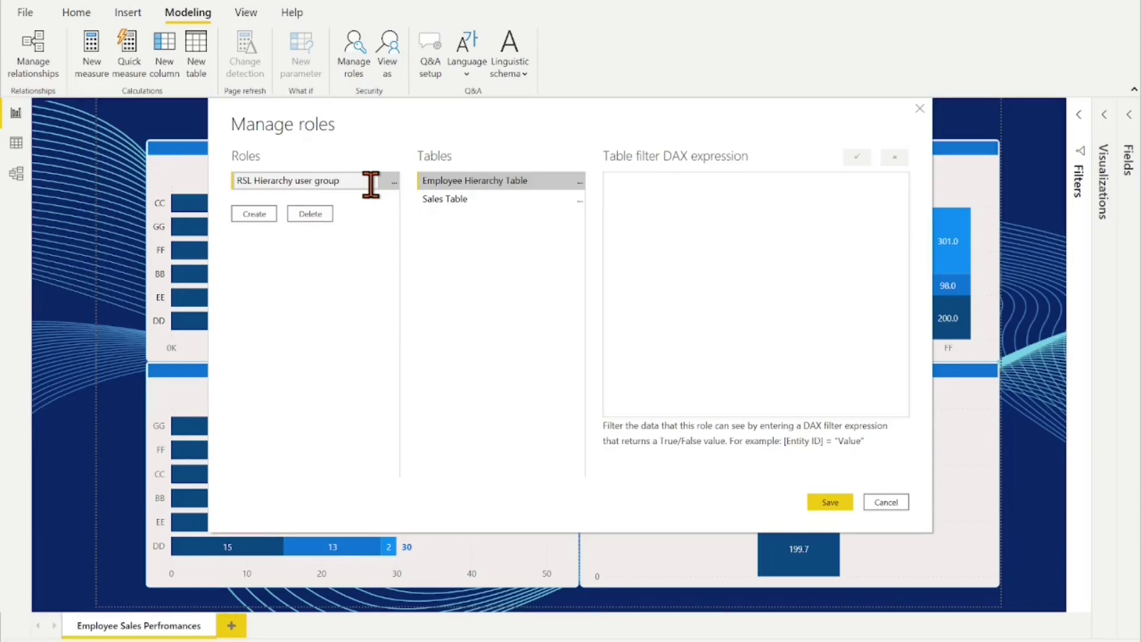
{"action": "key", "text": "Return"}
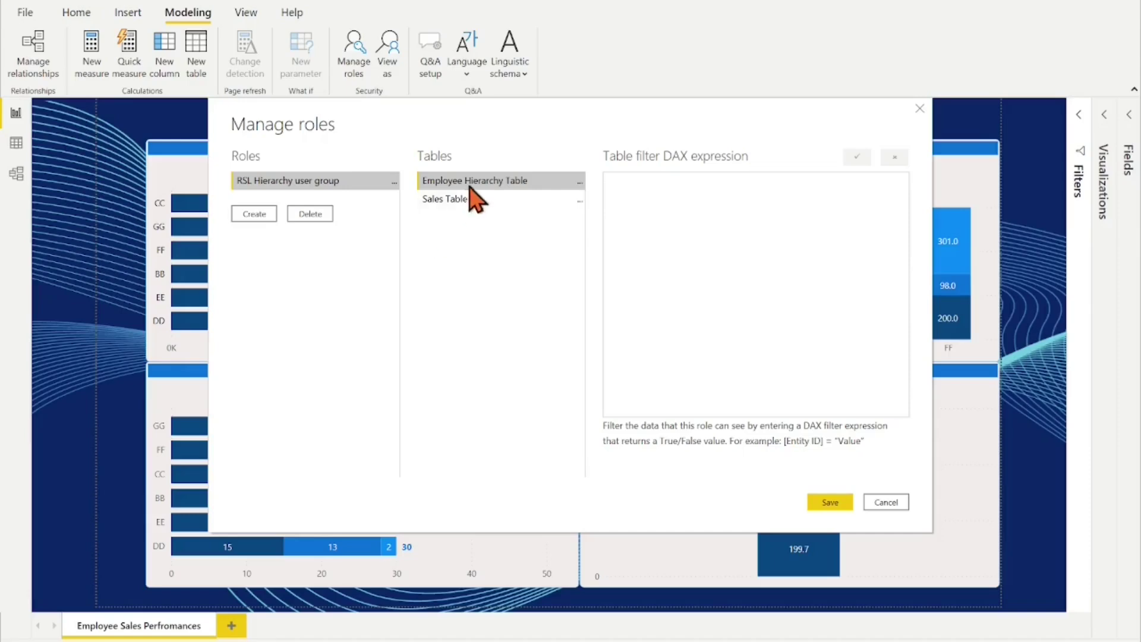
Step: Paste the copied expression as the role's Employee Hierarchy Table filter, replace the quoted e-mail address with userprincipalname(), and save the role
{"action": "left_click", "coordinate": [611, 183]}
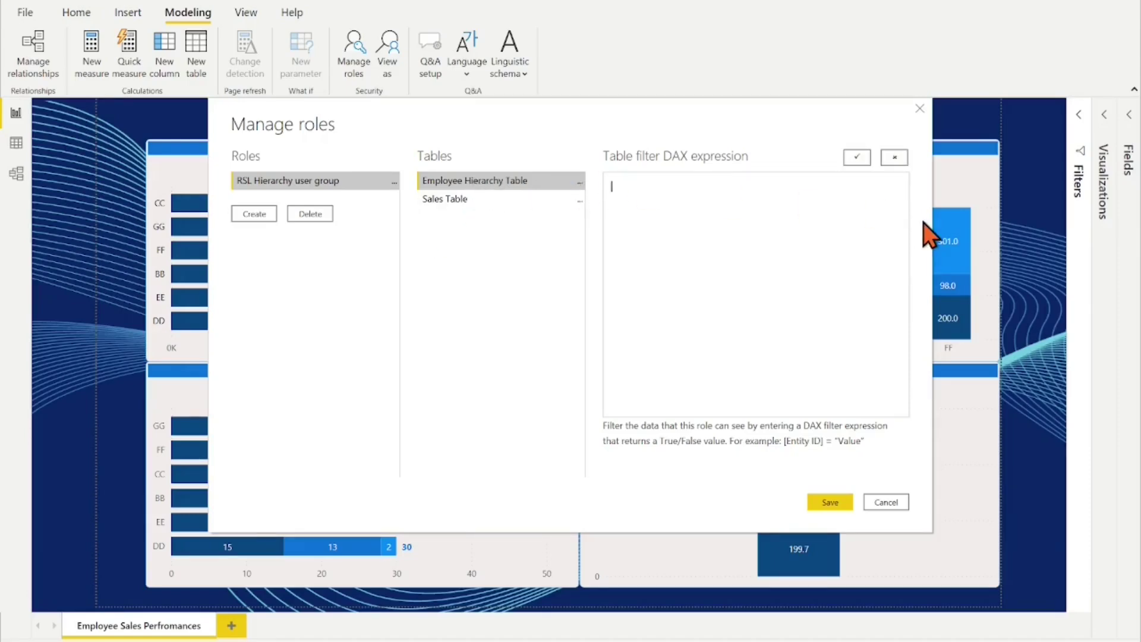
{"action": "key", "text": "ctrl+v"}
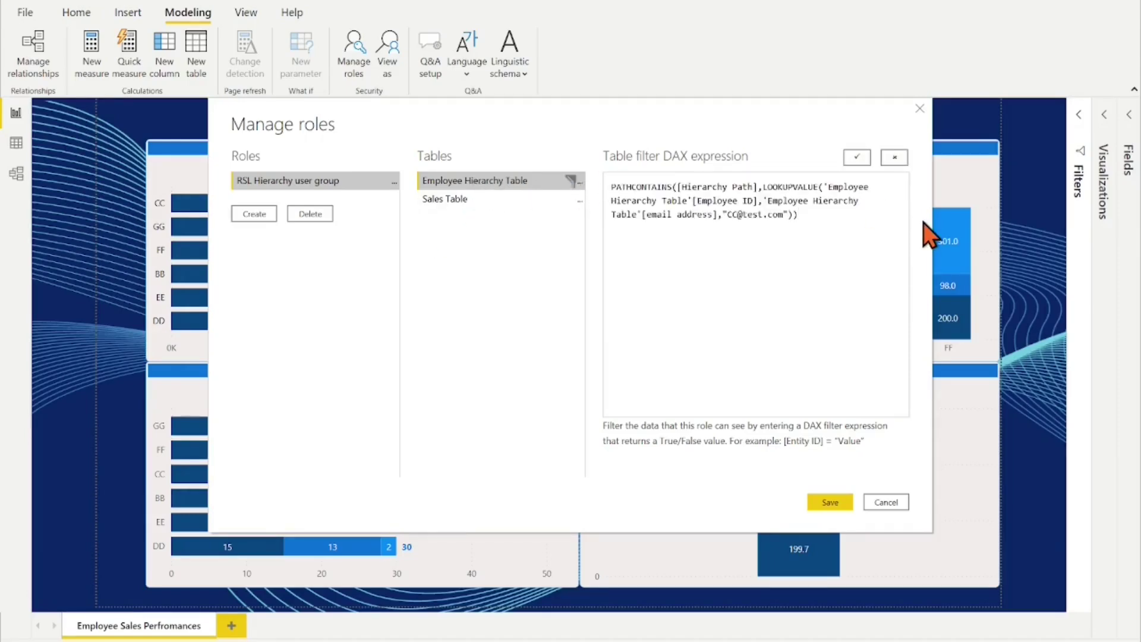
{"action": "left_click", "coordinate": [790, 215]}
{"action": "key", "text": "BackSpace"}
{"action": "key", "text": "BackSpace"}
{"action": "key", "text": "BackSpace"}
{"action": "key", "text": "BackSpace"}
{"action": "key", "text": "BackSpace"}
{"action": "key", "text": "BackSpace"}
{"action": "key", "text": "BackSpace"}
{"action": "key", "text": "BackSpace"}
{"action": "key", "text": "BackSpace"}
{"action": "type", "text": "userprincipalname())"}
{"action": "left_click", "coordinate": [857, 157]}
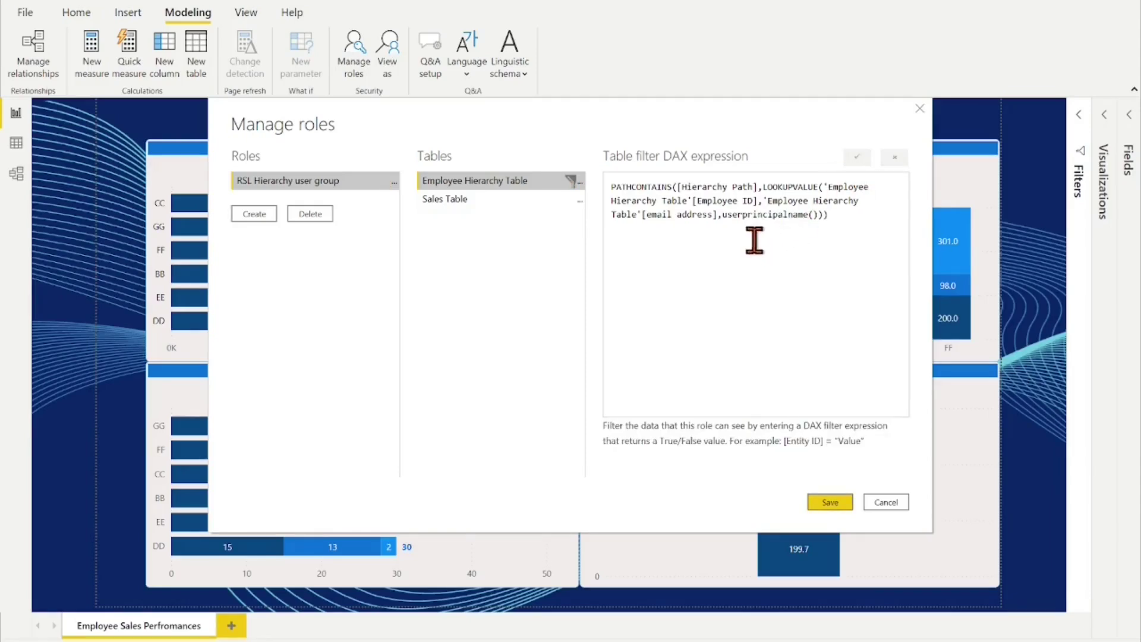
{"action": "left_click", "coordinate": [831, 502]}
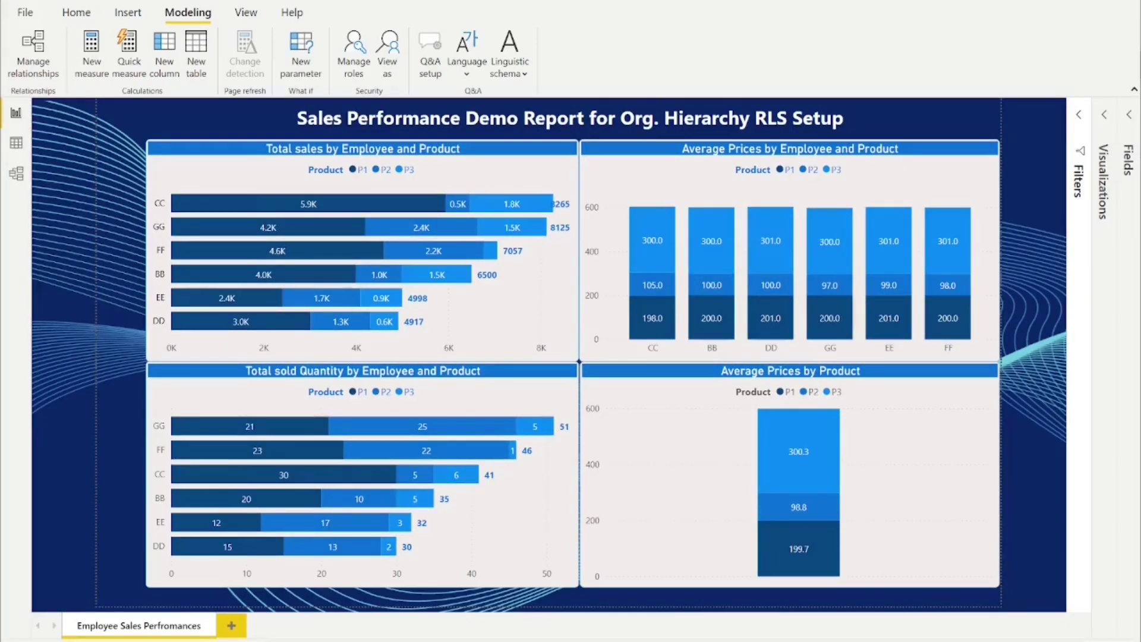
Step: Open the View as roles options for the sales performance report
{"action": "left_click", "coordinate": [391, 55]}
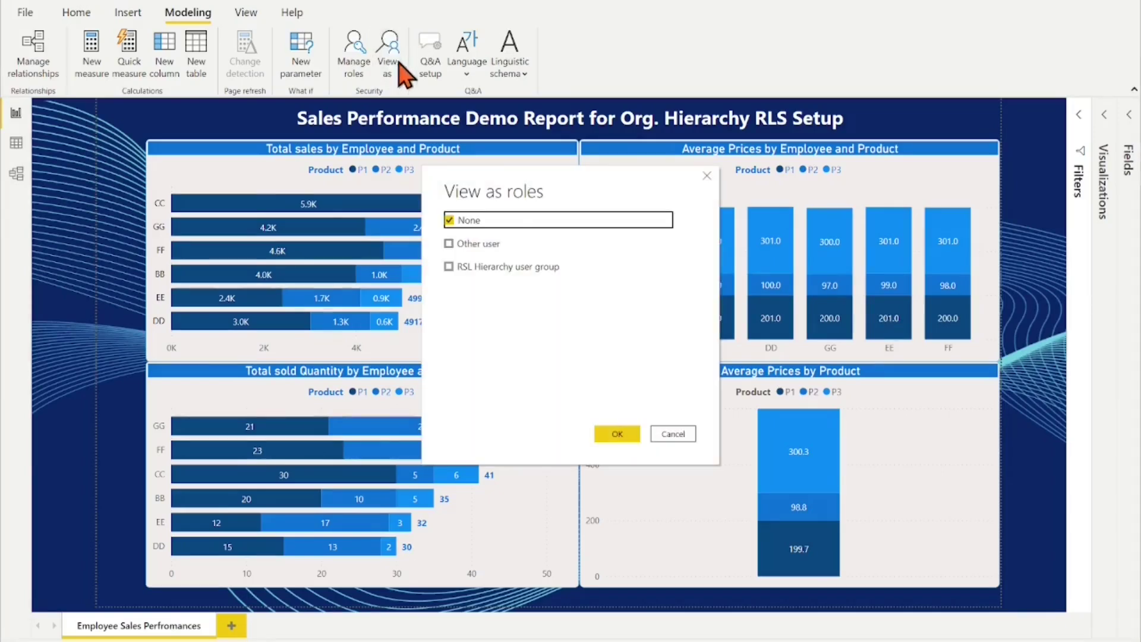
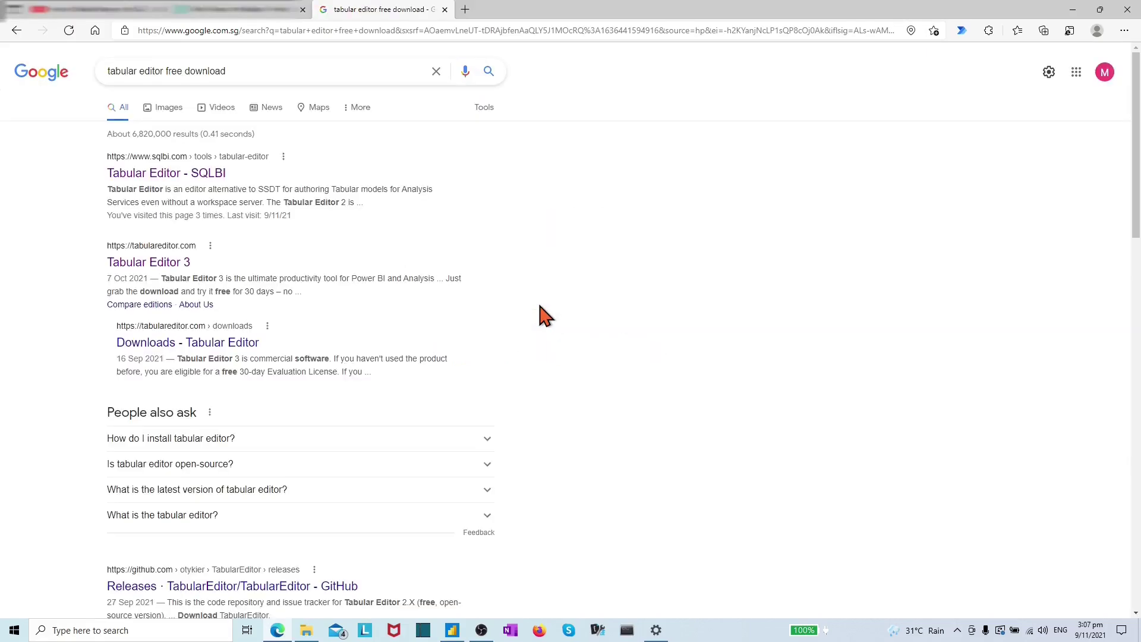
Step: Open the SQLBI Tabular Editor page from the web search results for the tabular editor free download
{"action": "left_click", "coordinate": [162, 183]}
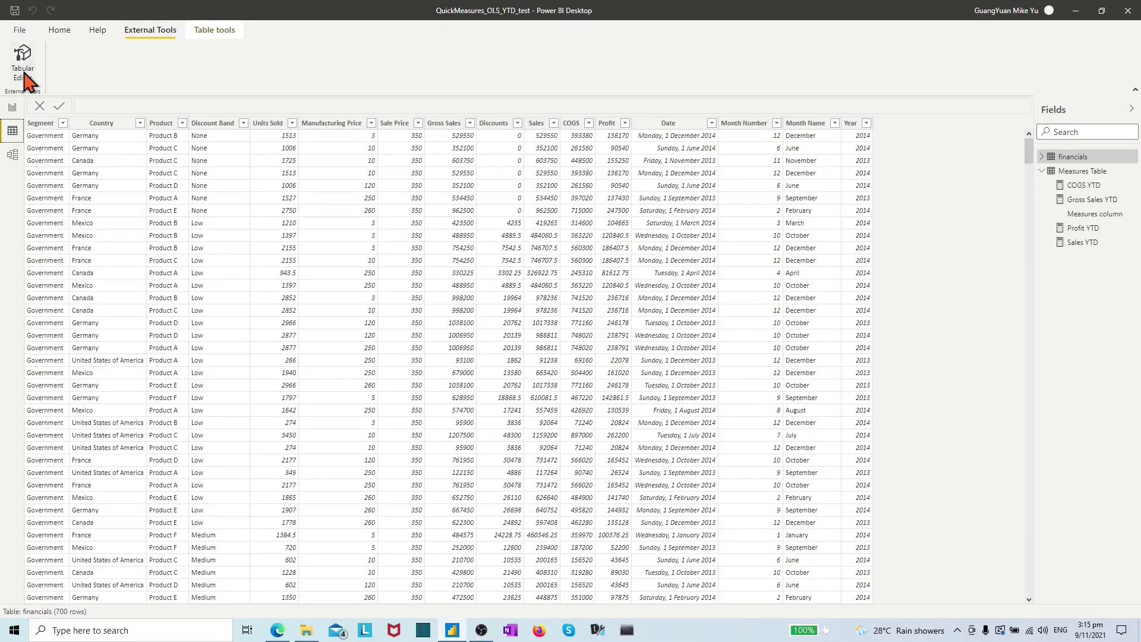
Step: In the report view of QuickMeasures_OLS_YTD_test, create a security role named OLS_Column_restrictions
{"action": "left_click", "coordinate": [13, 109]}
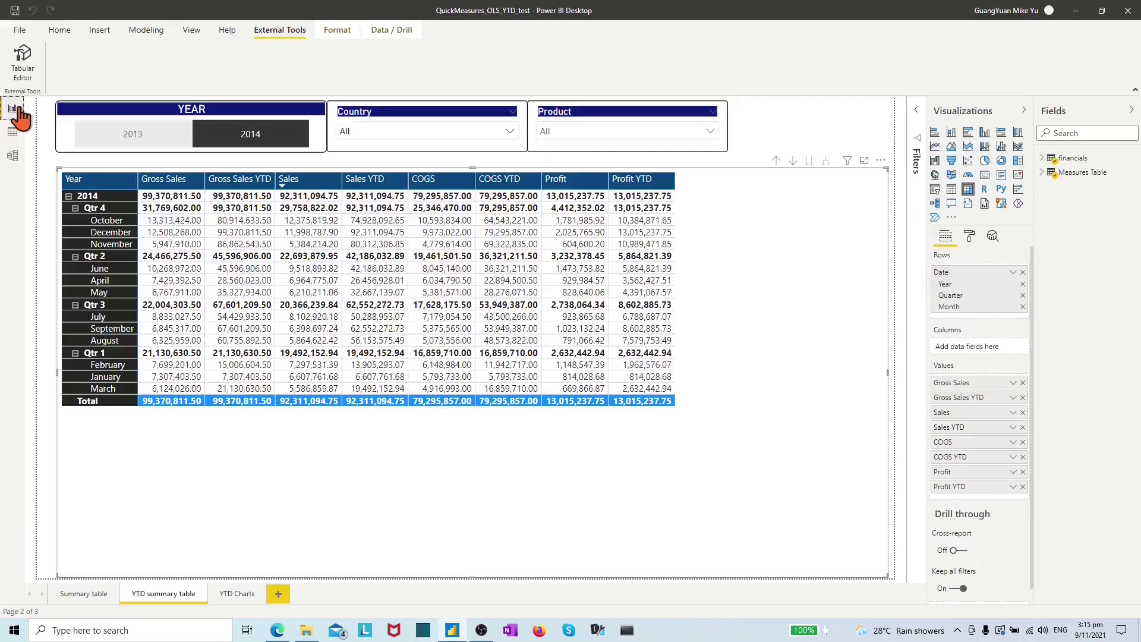
{"action": "left_click", "coordinate": [160, 41]}
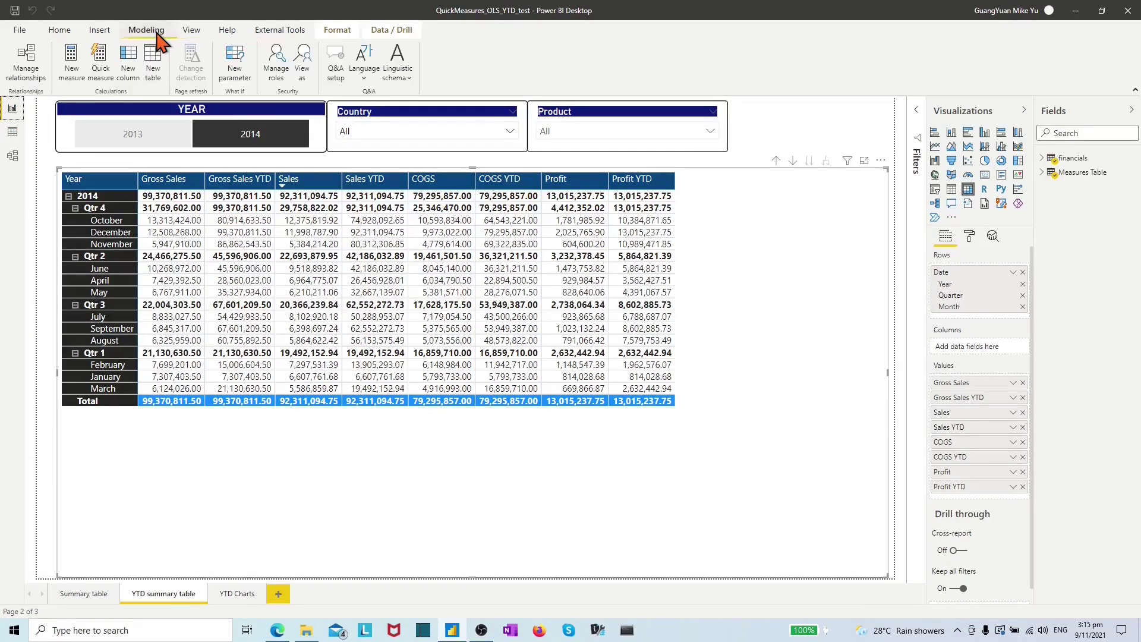
{"action": "left_click", "coordinate": [276, 70]}
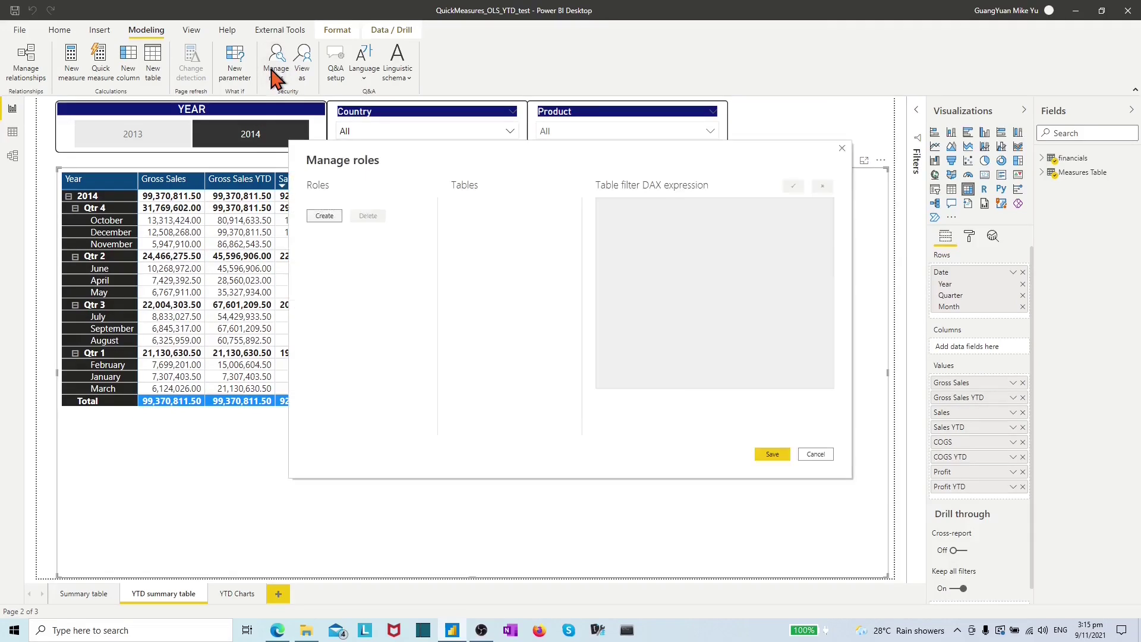
{"action": "left_click", "coordinate": [324, 216]}
{"action": "type", "text": "OLS_Column_Restrictions"}
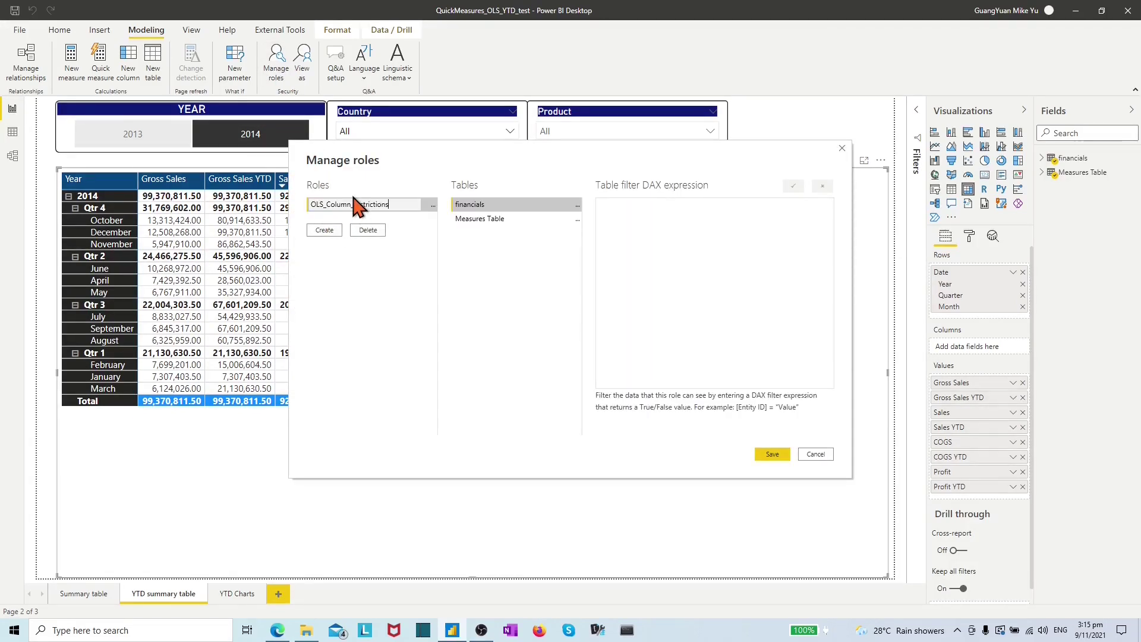
Step: Create a second security role named OLS_Table_restrictions and save the roles
{"action": "left_click", "coordinate": [327, 230]}
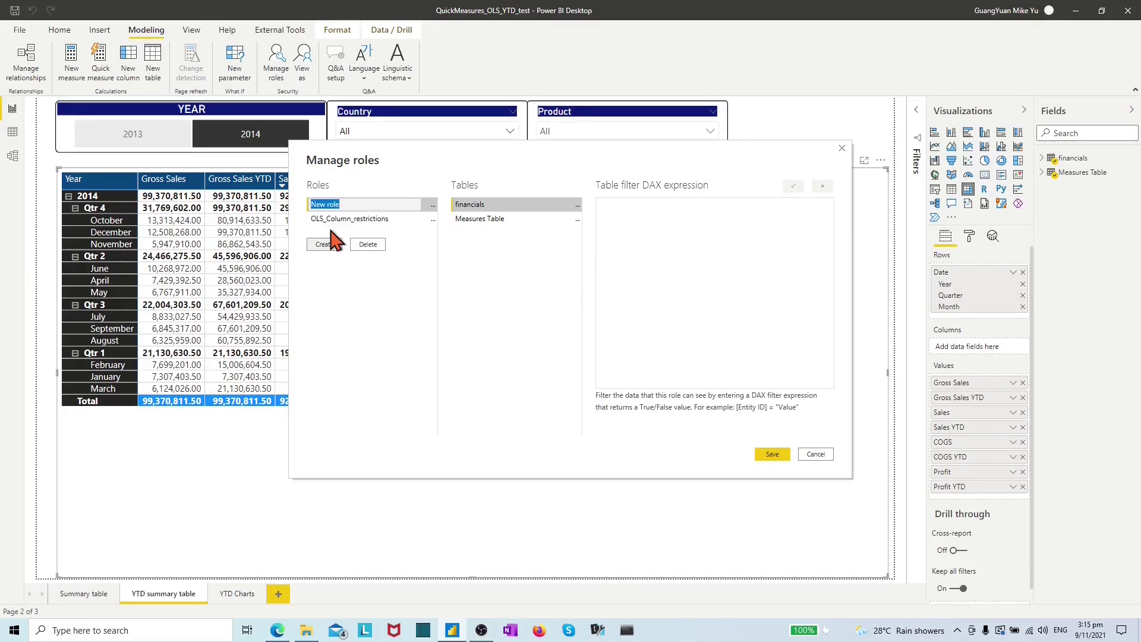
{"action": "type", "text": "OLS_Column_restrictions"}
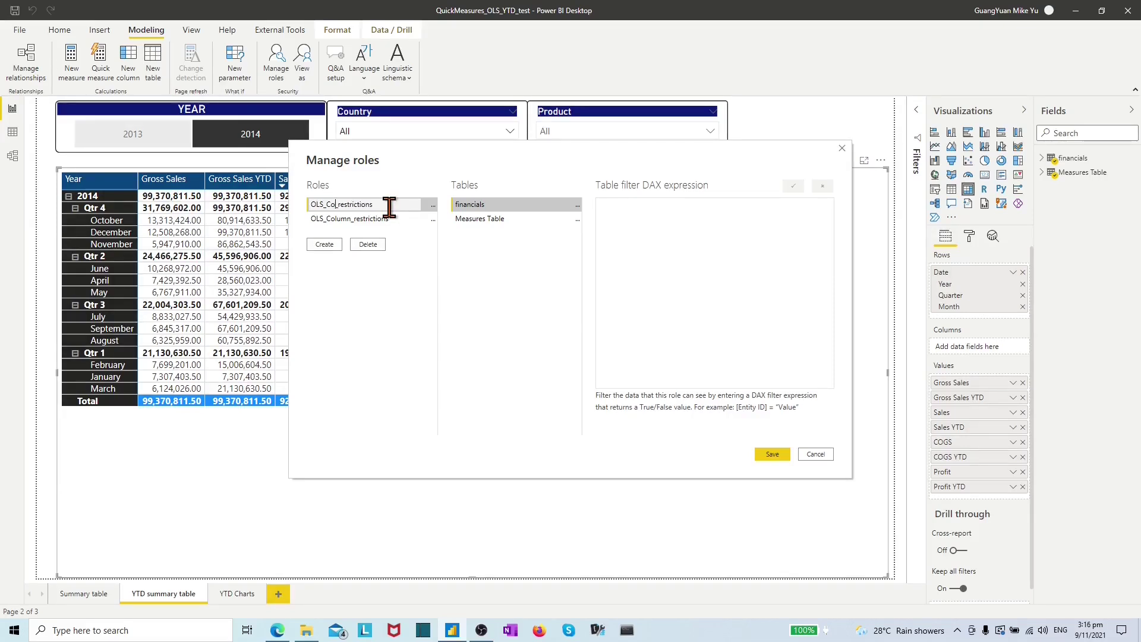
{"action": "type", "text": "Table"}
{"action": "key", "text": "Return"}
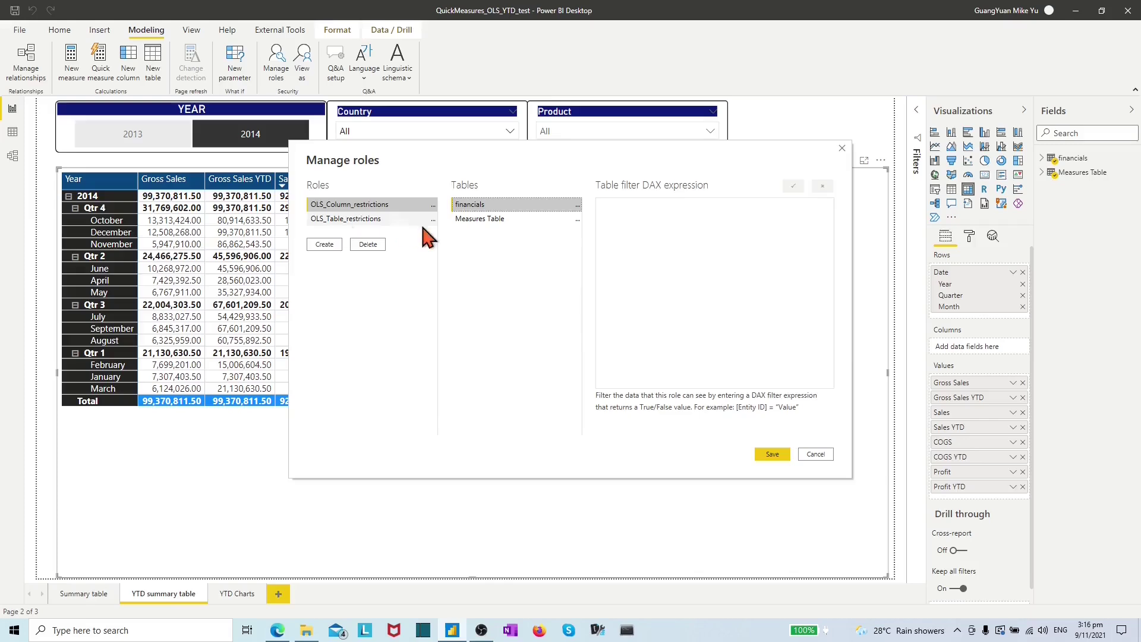
{"action": "left_click", "coordinate": [774, 459]}
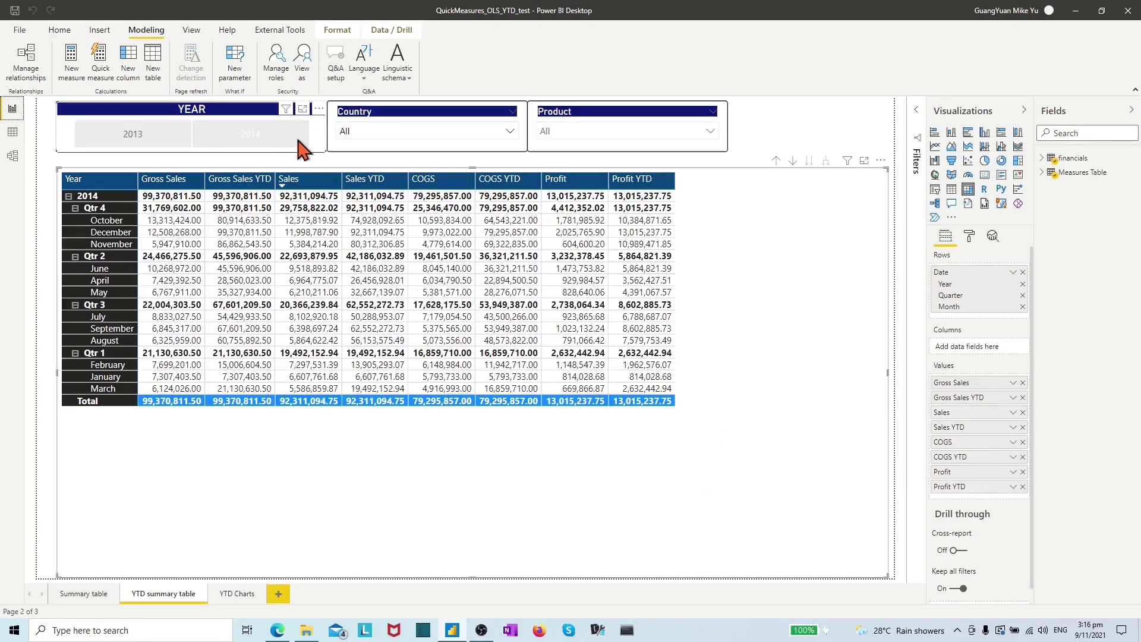
Step: Open the model in Tabular Editor and show the properties of the OLS_Column_restrictions role
{"action": "left_click", "coordinate": [280, 31]}
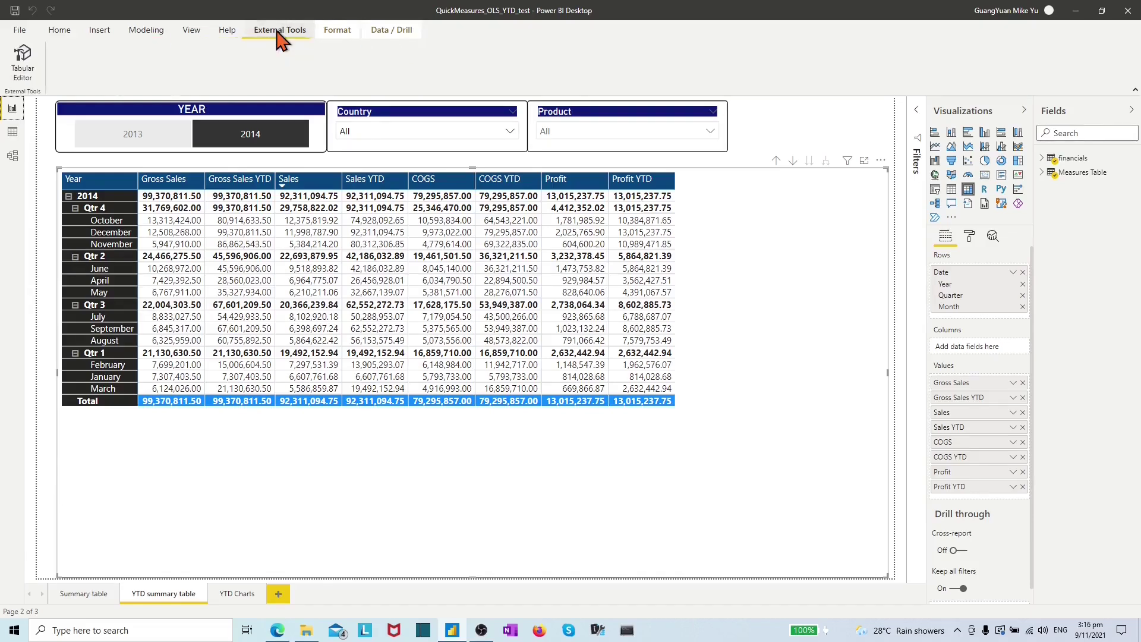
{"action": "left_click", "coordinate": [22, 58]}
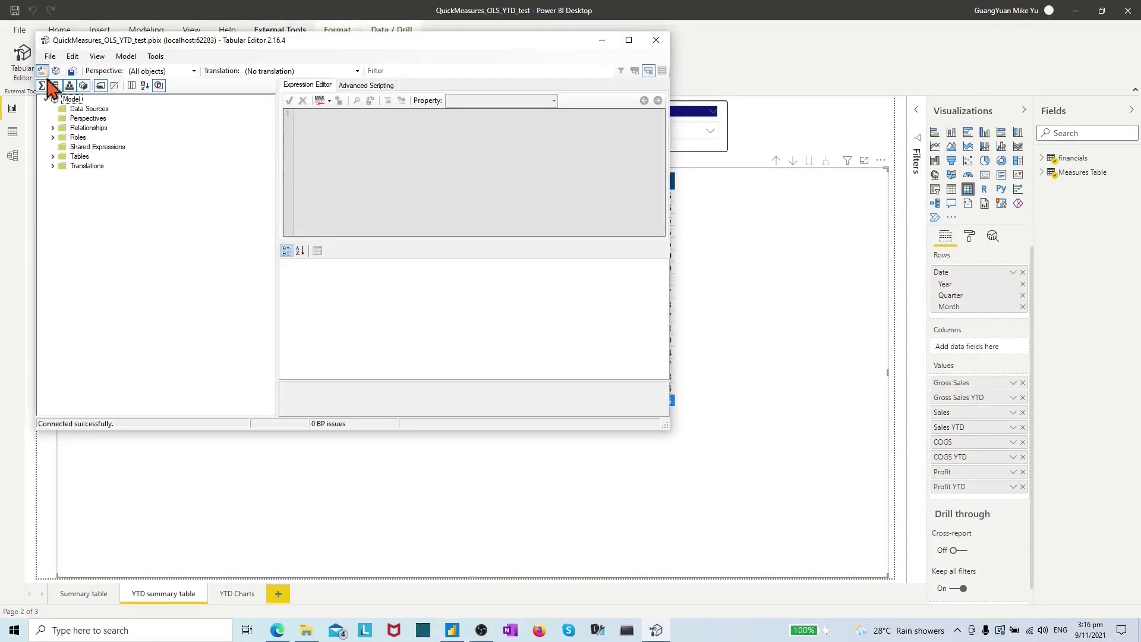
{"action": "left_click", "coordinate": [53, 137]}
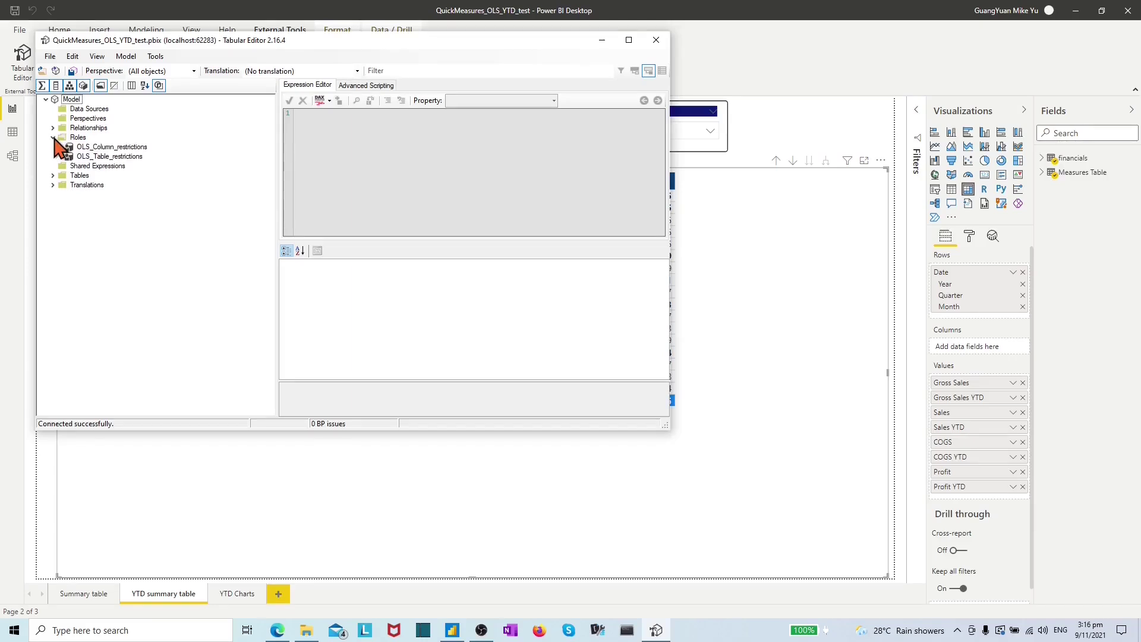
{"action": "left_click", "coordinate": [127, 147]}
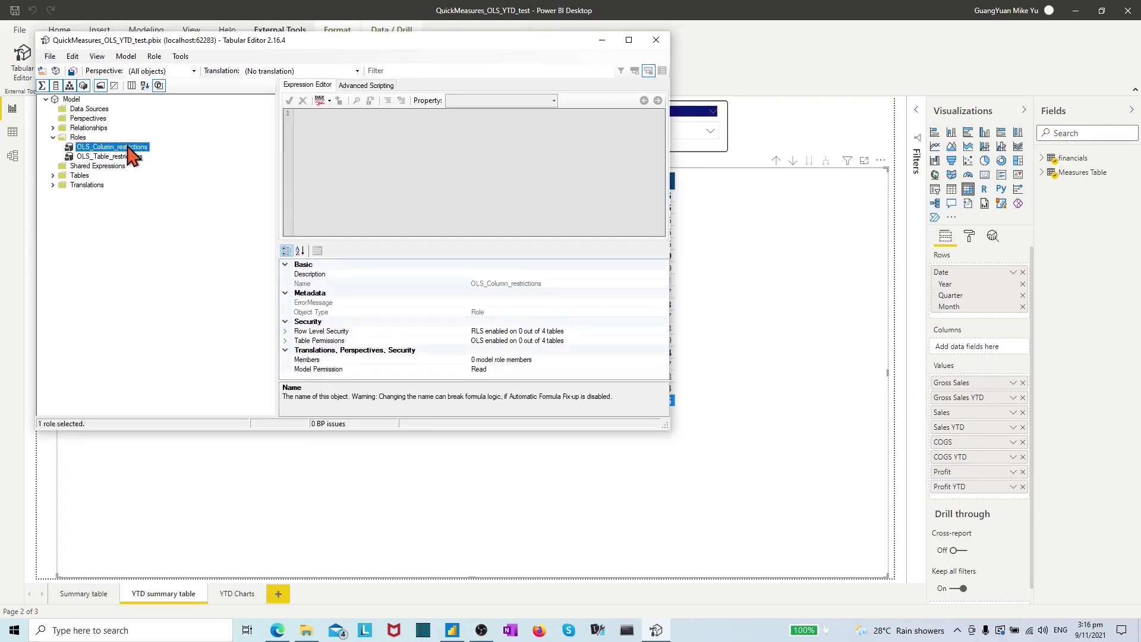
Step: Set the object-level security of the Profit column in the financials table to None for the OLS_Column_restrictions role
{"action": "left_click", "coordinate": [53, 176]}
{"action": "left_click", "coordinate": [60, 195]}
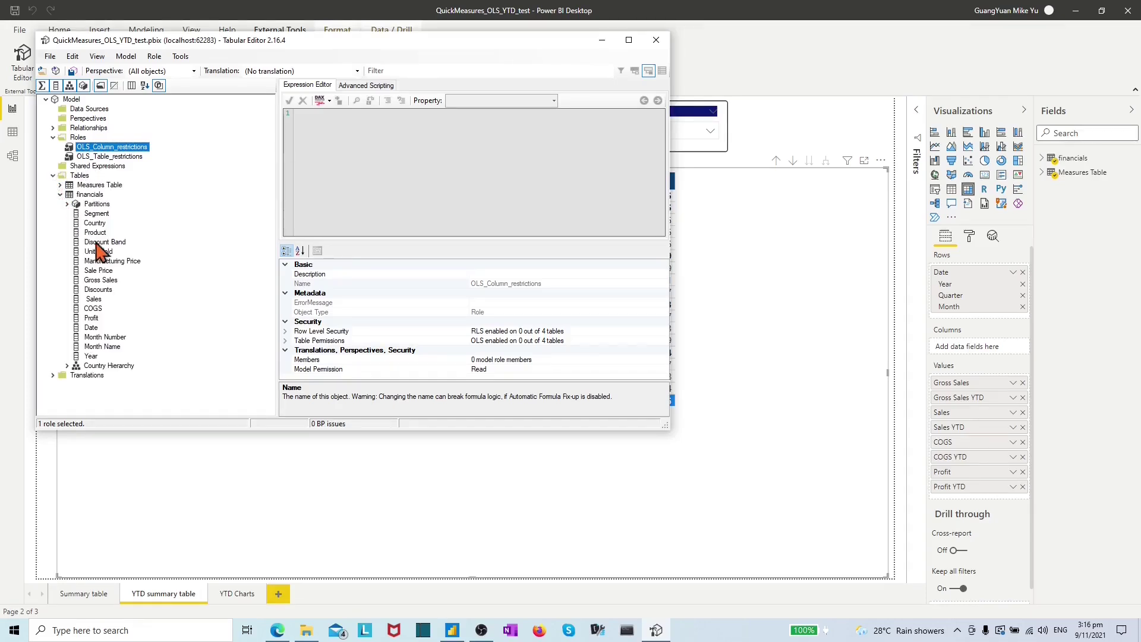
{"action": "left_click", "coordinate": [91, 319]}
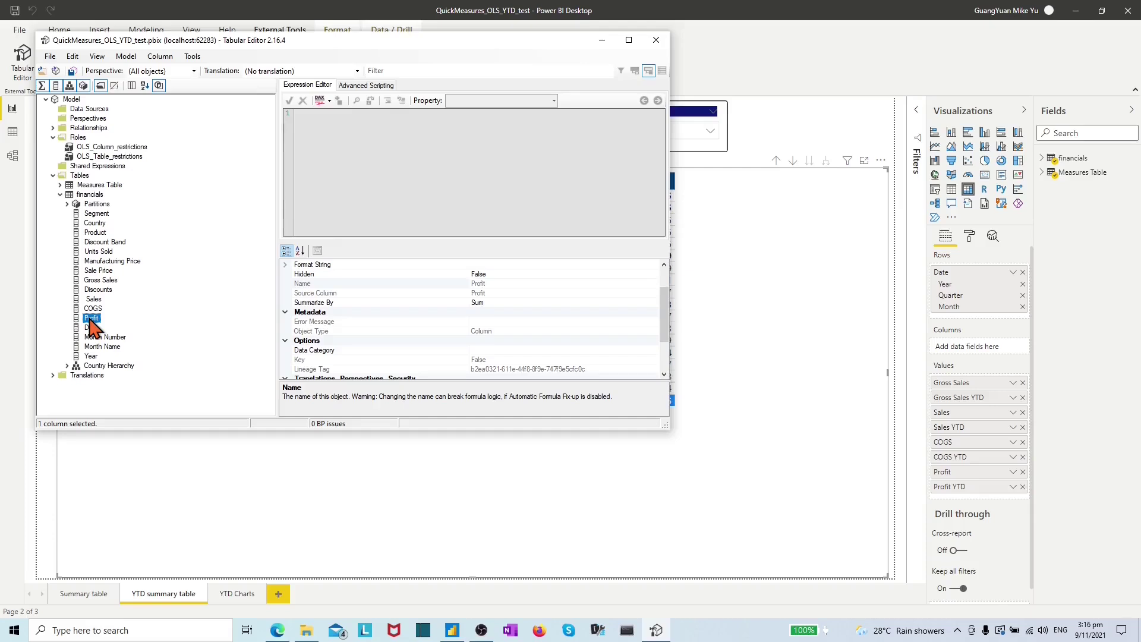
{"action": "scroll", "coordinate": [342, 306], "scroll_direction": "down", "scroll_amount": 2}
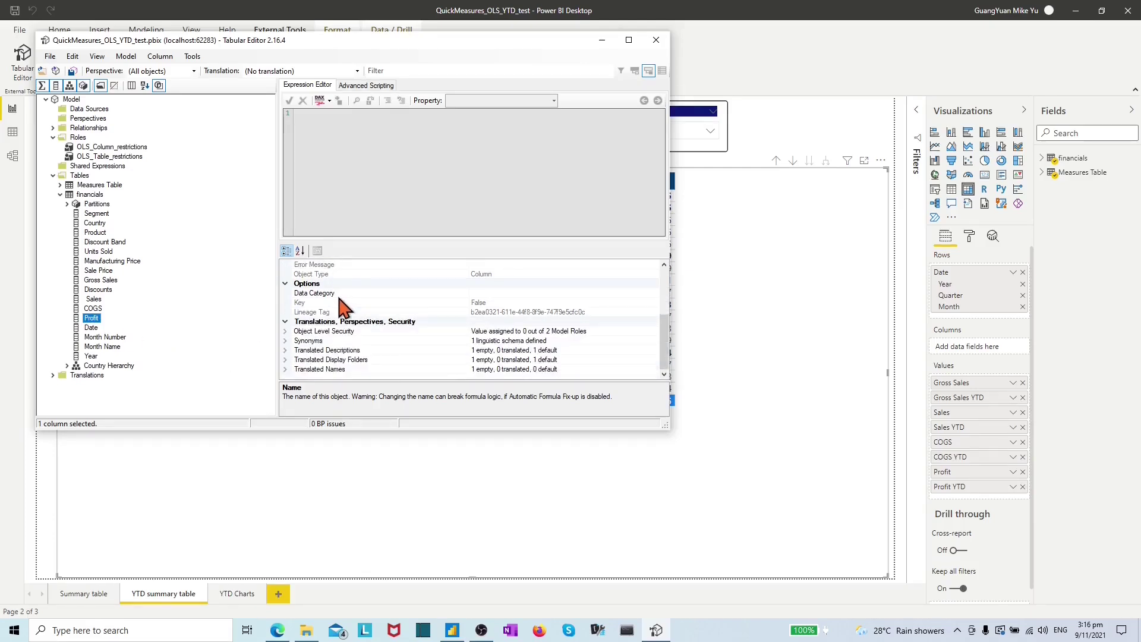
{"action": "left_click", "coordinate": [289, 334]}
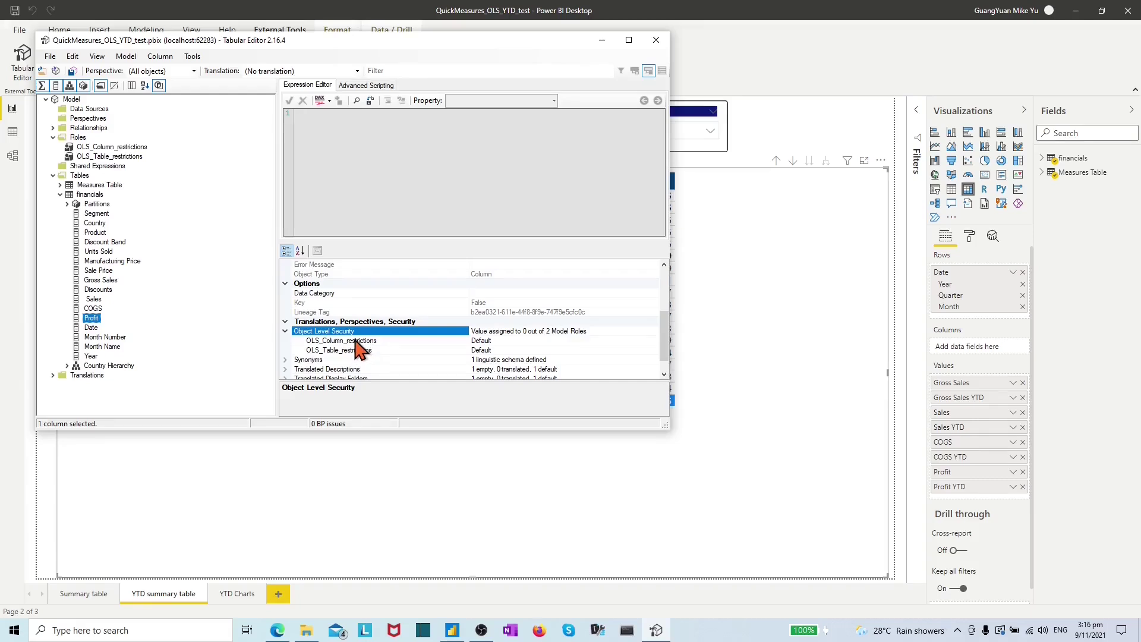
{"action": "left_click", "coordinate": [492, 341]}
{"action": "left_click", "coordinate": [654, 342]}
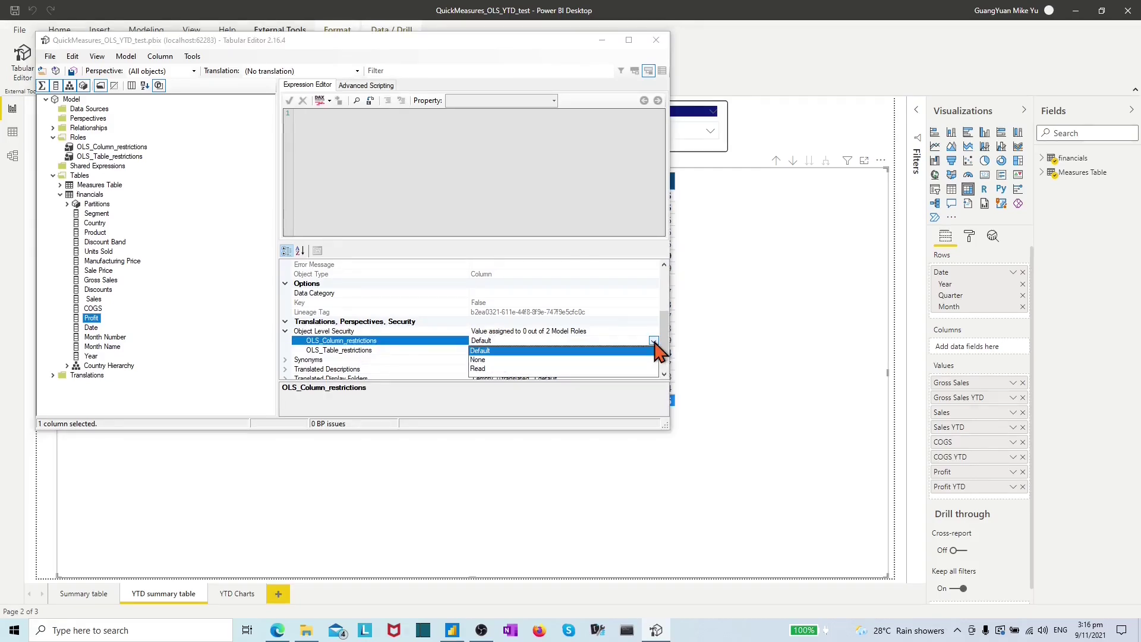
{"action": "left_click", "coordinate": [479, 360]}
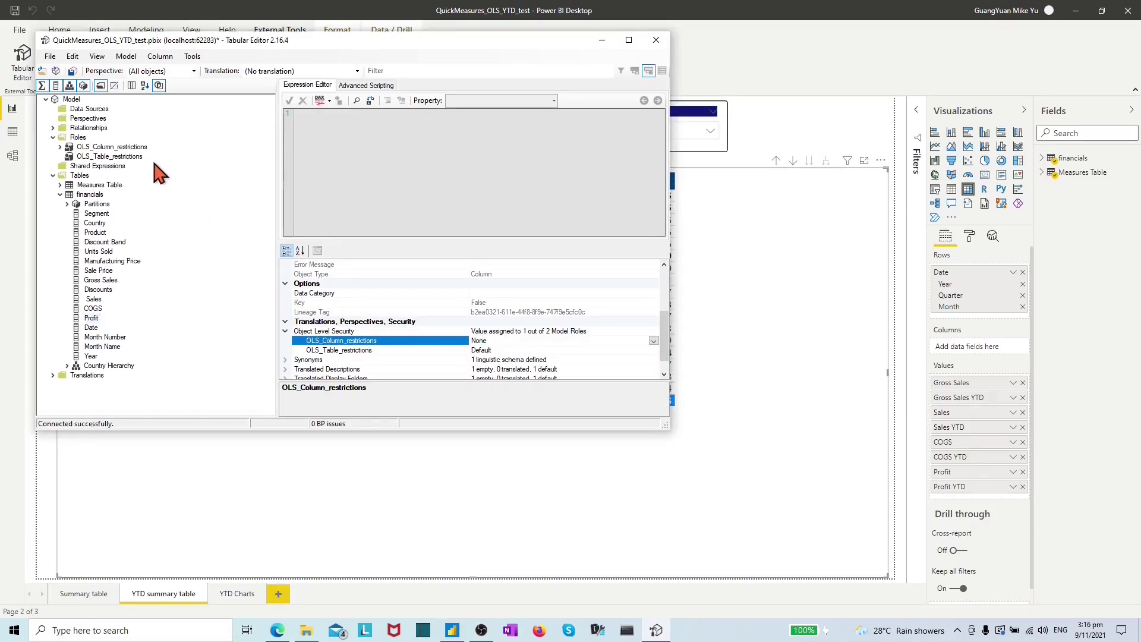
Step: Set the OLS_Table_restrictions role's table permission for the financials table to None
{"action": "left_click", "coordinate": [126, 157]}
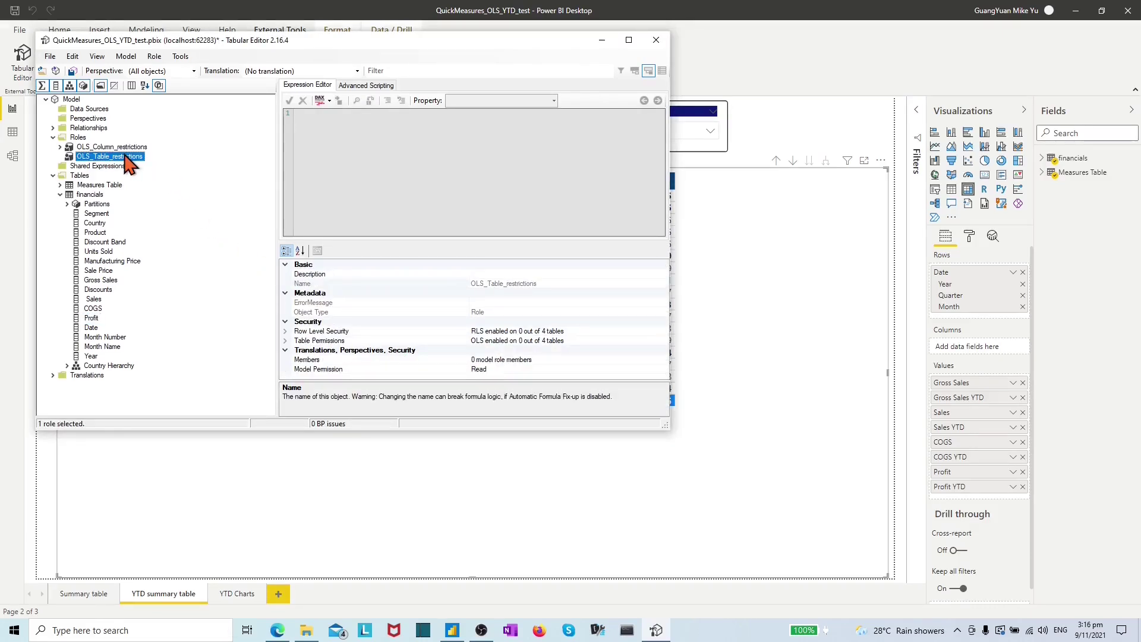
{"action": "left_click", "coordinate": [285, 342]}
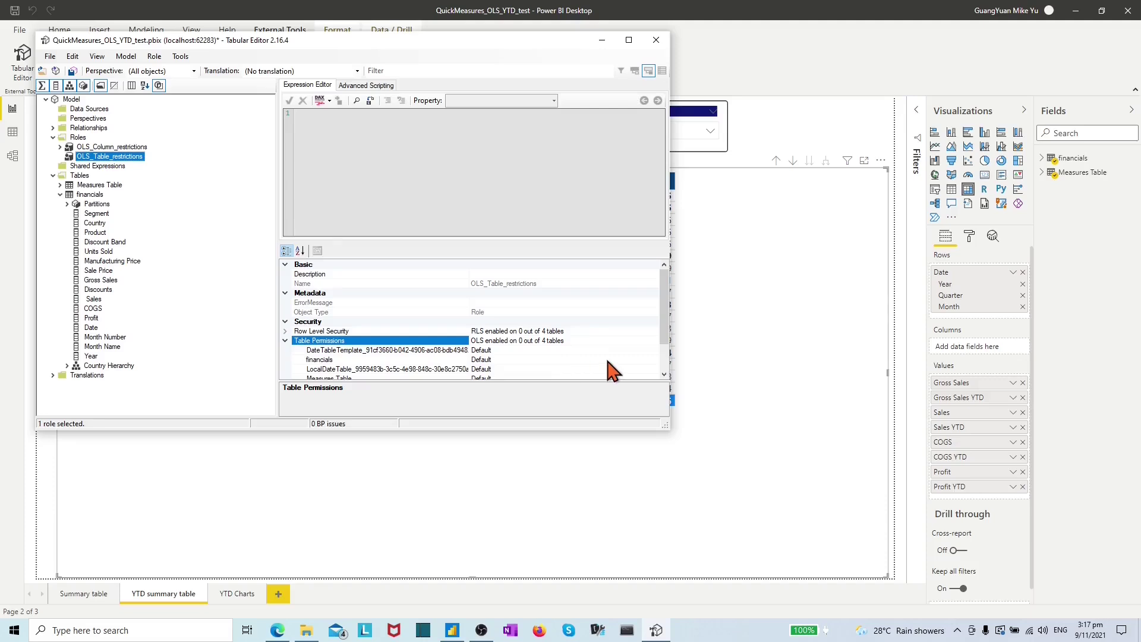
{"action": "left_click", "coordinate": [633, 359]}
{"action": "left_click", "coordinate": [653, 360]}
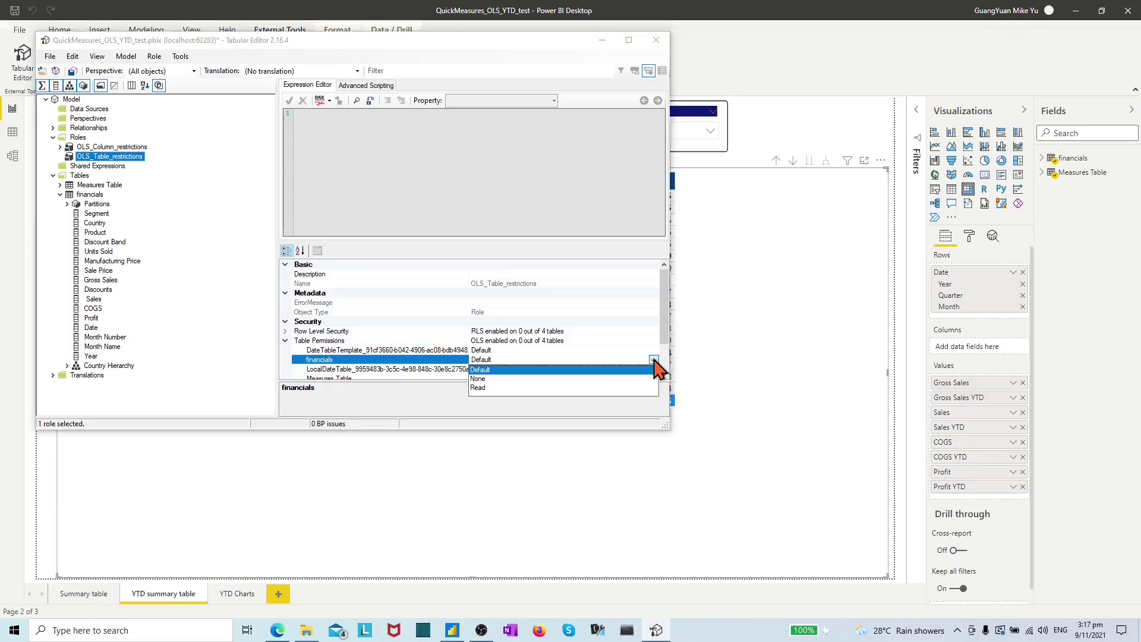
{"action": "left_click", "coordinate": [479, 379]}
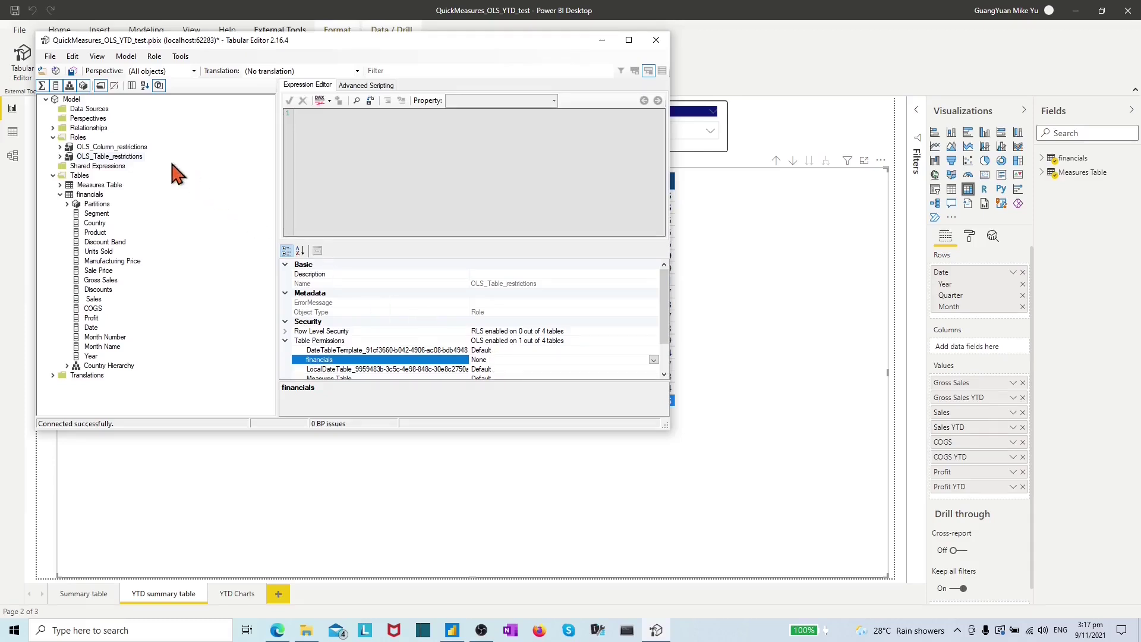
Step: Save the model changes back to the connected database and close Tabular Editor
{"action": "left_click", "coordinate": [50, 57]}
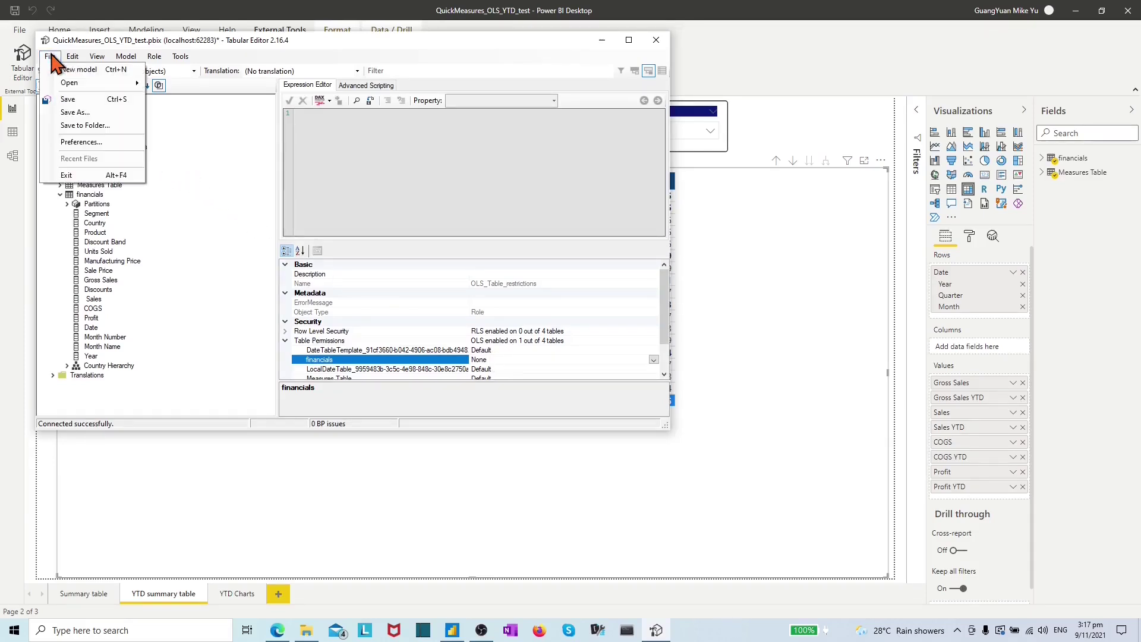
{"action": "left_click", "coordinate": [67, 99]}
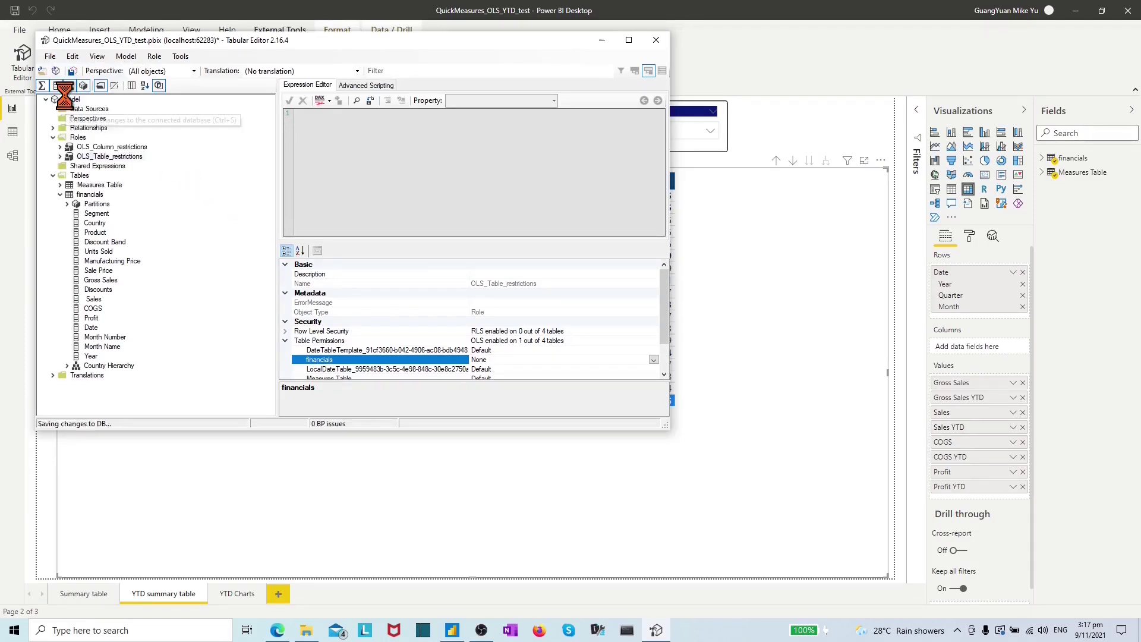
{"action": "left_click", "coordinate": [657, 40]}
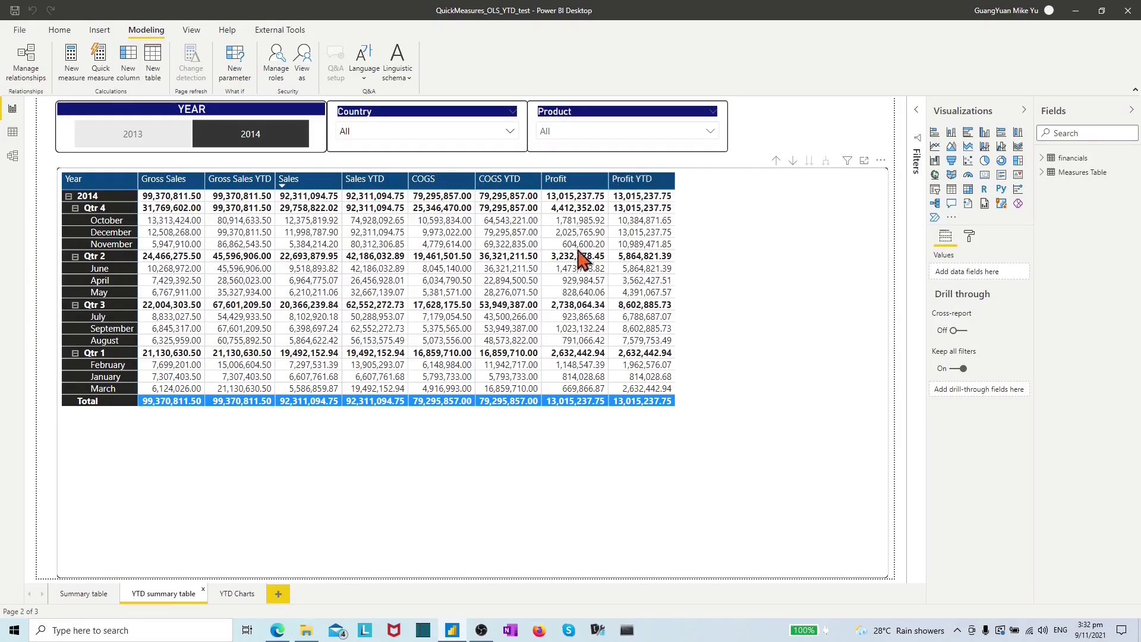
Step: Review the YTD Charts and YTD summary table pages, and show the fields of the financials table and Measures Table
{"action": "left_click", "coordinate": [237, 593]}
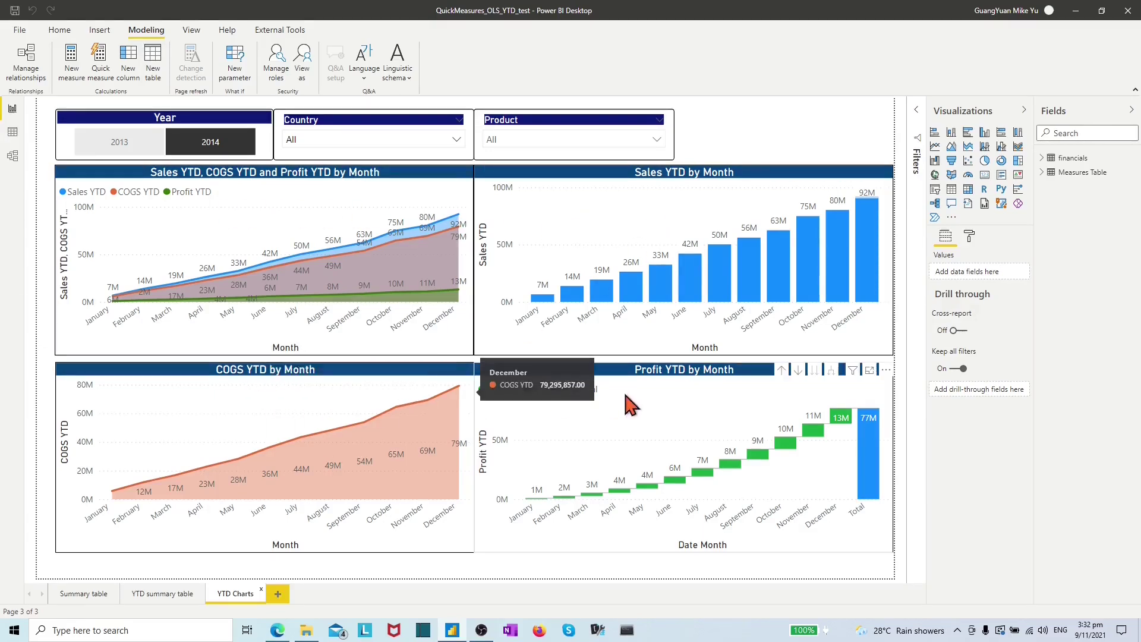
{"action": "left_click", "coordinate": [162, 593]}
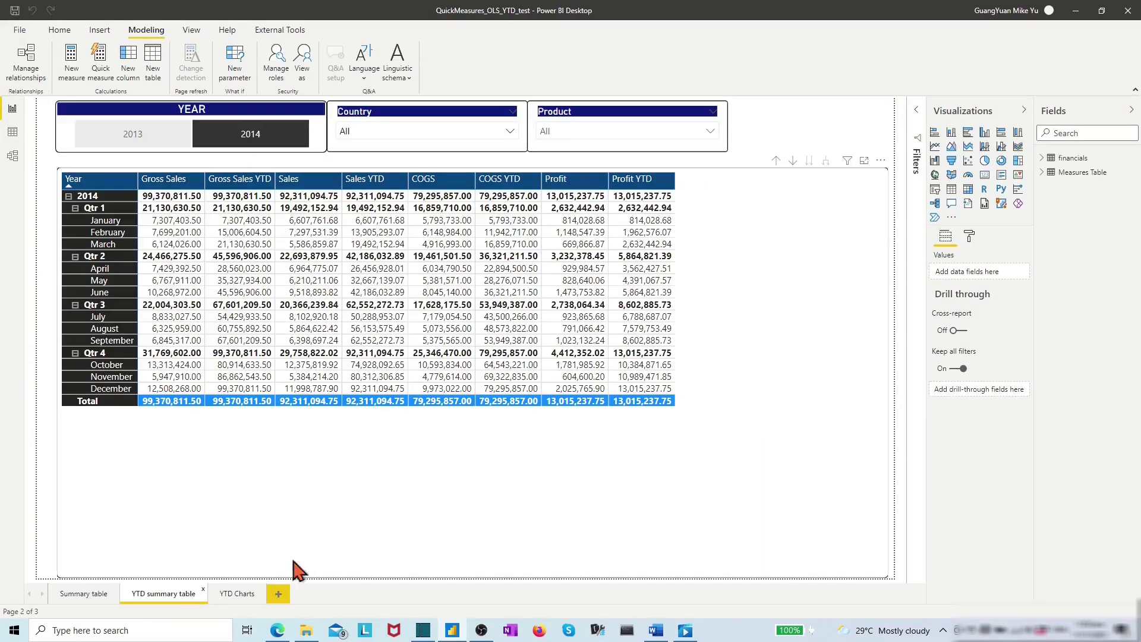
{"action": "left_click", "coordinate": [1024, 111]}
{"action": "left_click", "coordinate": [1042, 158]}
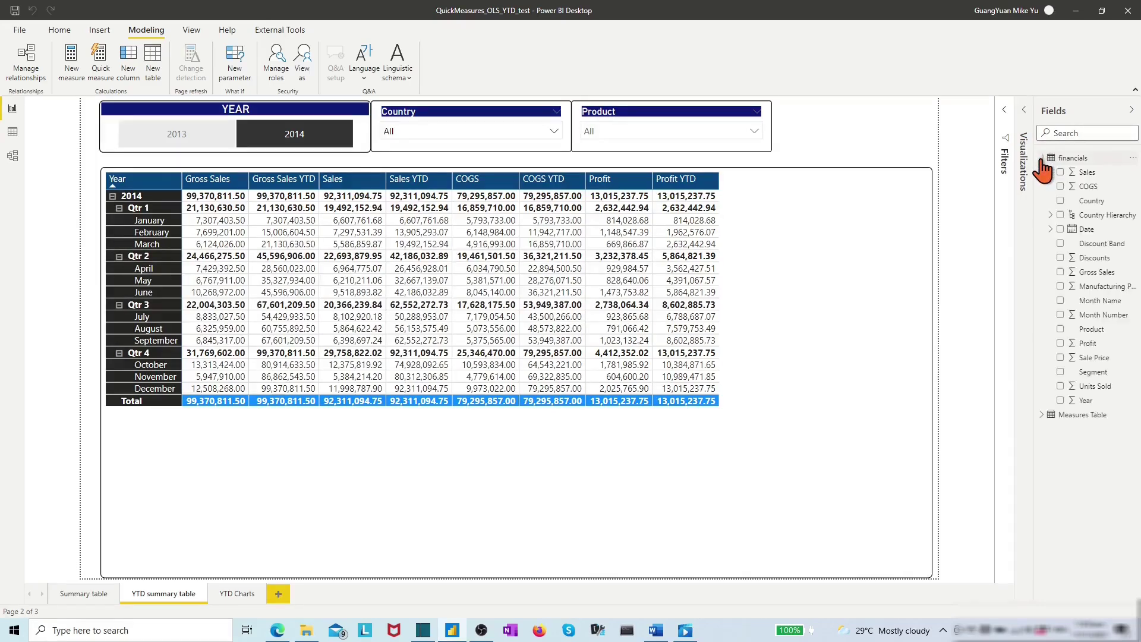
{"action": "left_click", "coordinate": [1042, 414]}
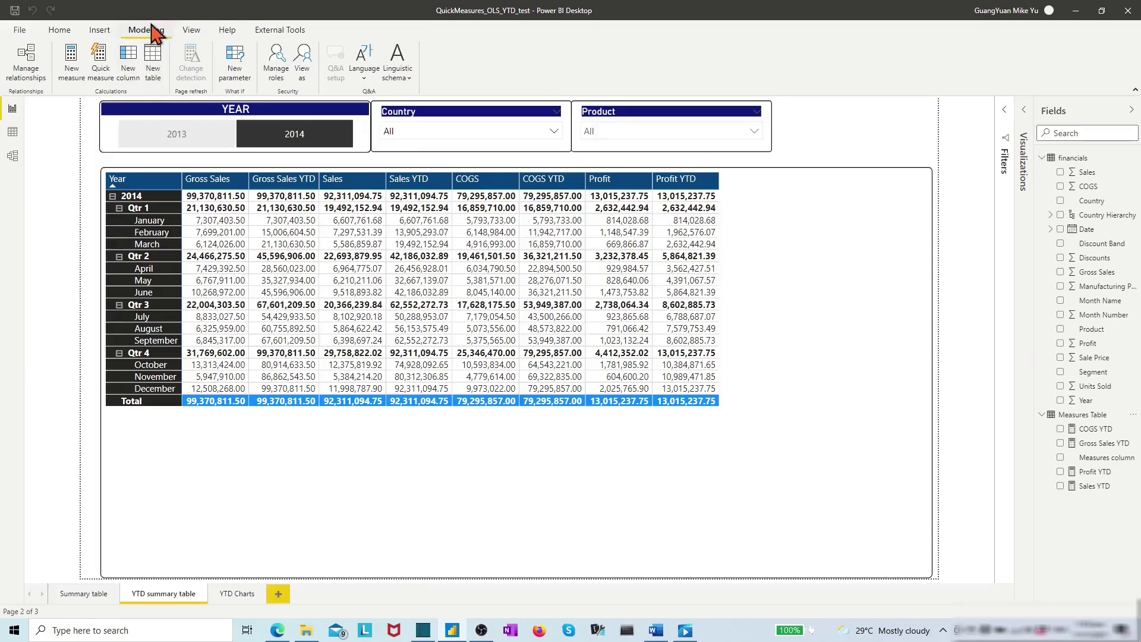
Step: View the report as the OLS_Column_restrictions role, check the YTD summary table and YTD Charts pages, and stop viewing
{"action": "left_click", "coordinate": [302, 72]}
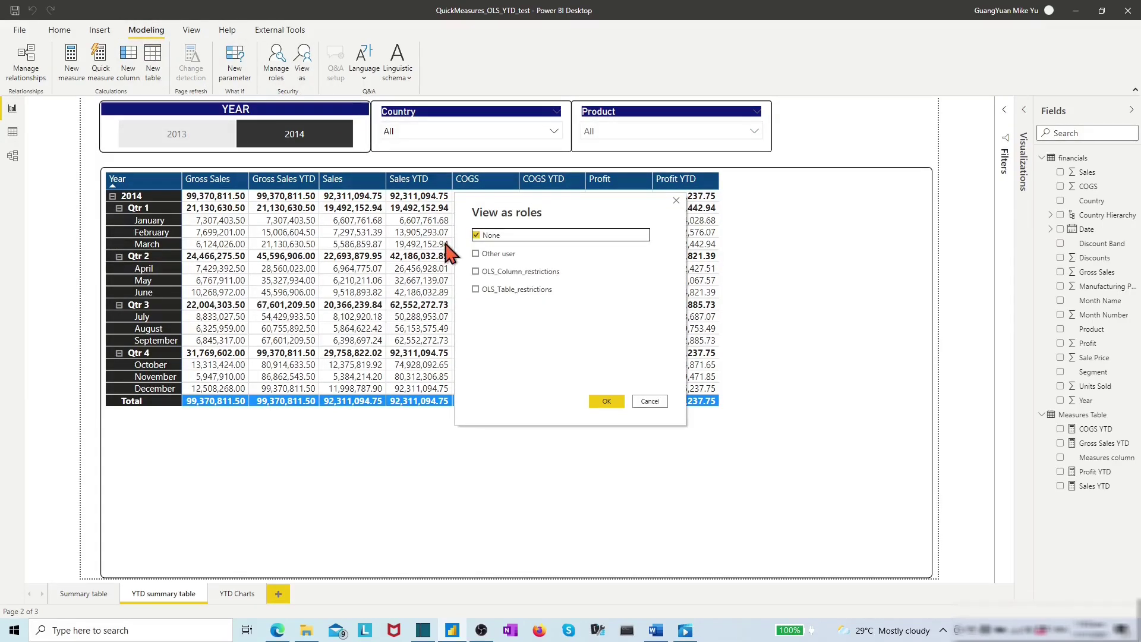
{"action": "left_click", "coordinate": [475, 272]}
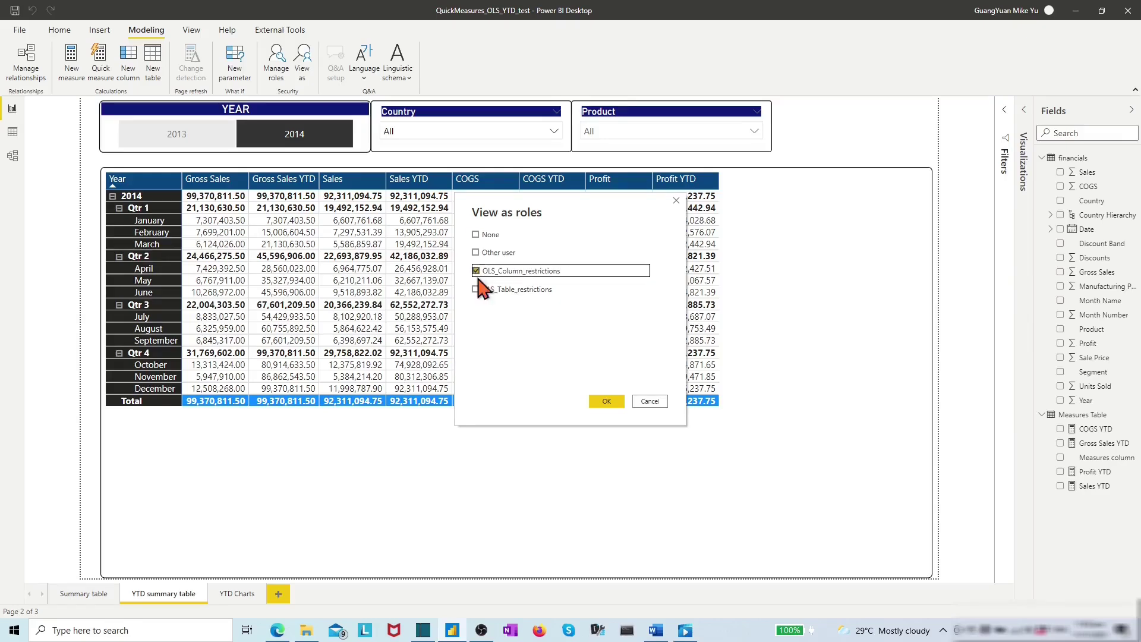
{"action": "left_click", "coordinate": [610, 401]}
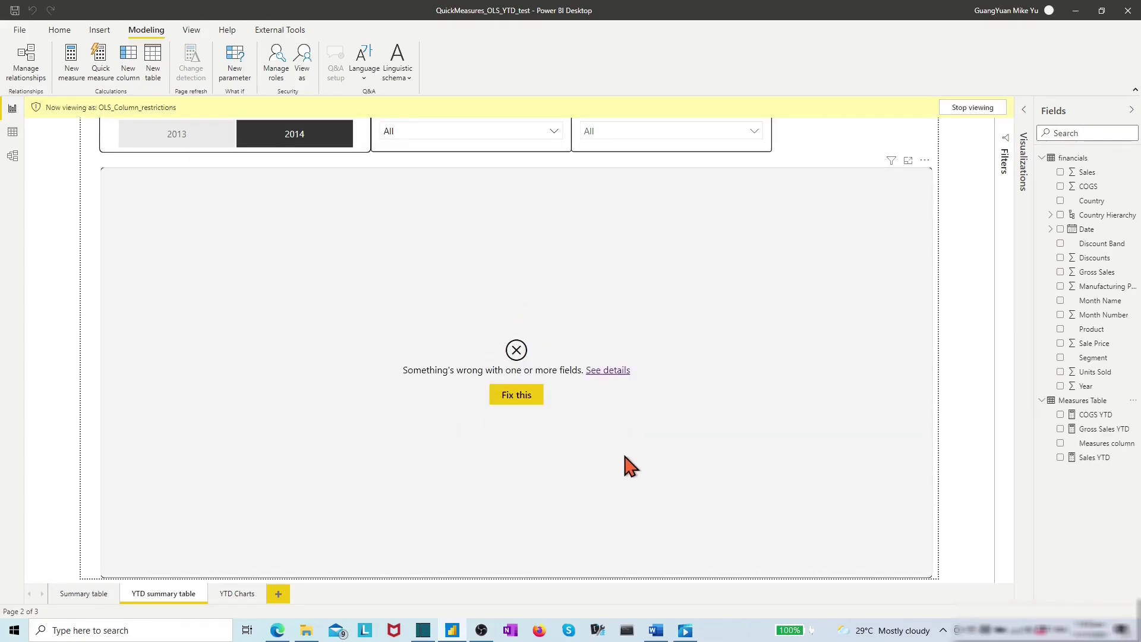
{"action": "left_click", "coordinate": [245, 595]}
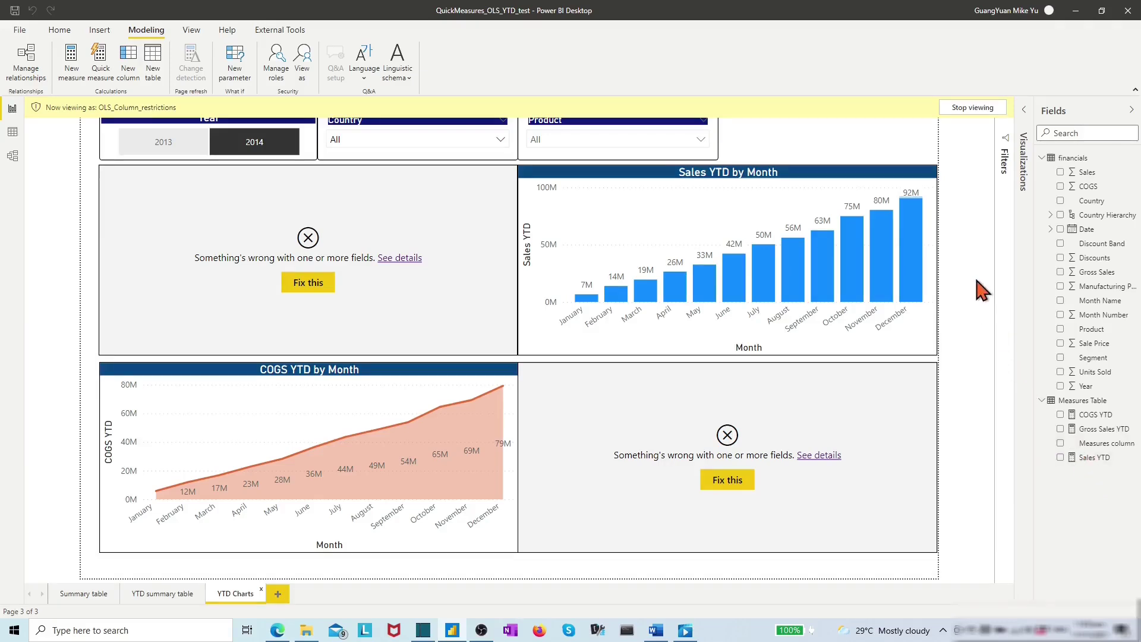
{"action": "left_click", "coordinate": [969, 108]}
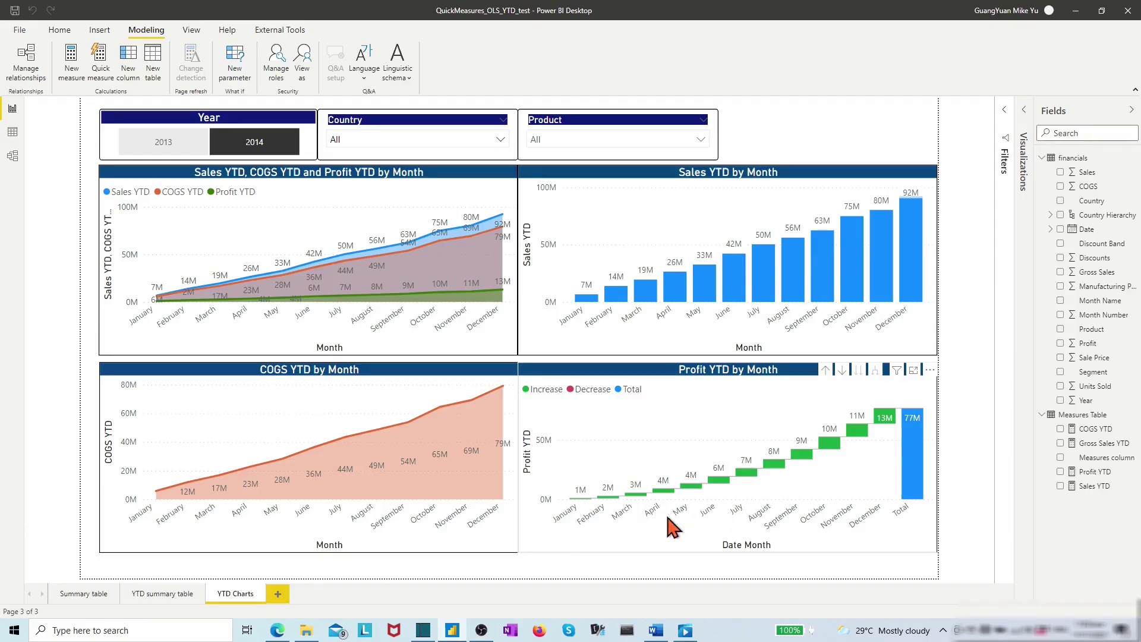
Step: View the YTD summary table and YTD Charts pages as the OLS_Table_restrictions role, and stop viewing
{"action": "left_click", "coordinate": [165, 595]}
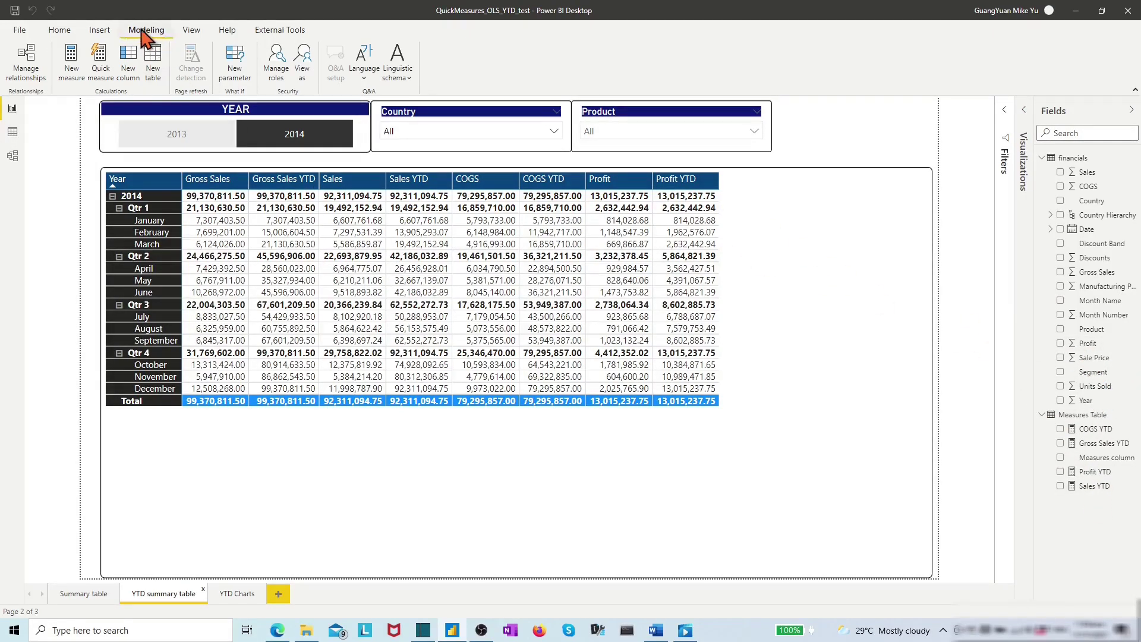
{"action": "left_click", "coordinate": [305, 63]}
{"action": "left_click", "coordinate": [475, 289]}
{"action": "left_click", "coordinate": [607, 401]}
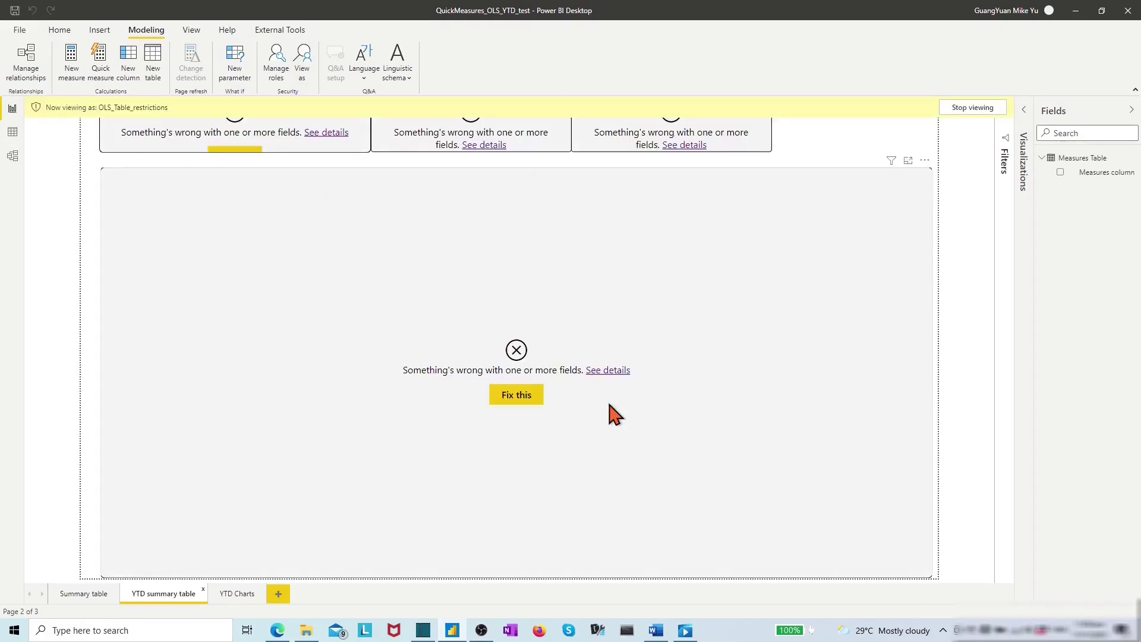
{"action": "left_click", "coordinate": [241, 597]}
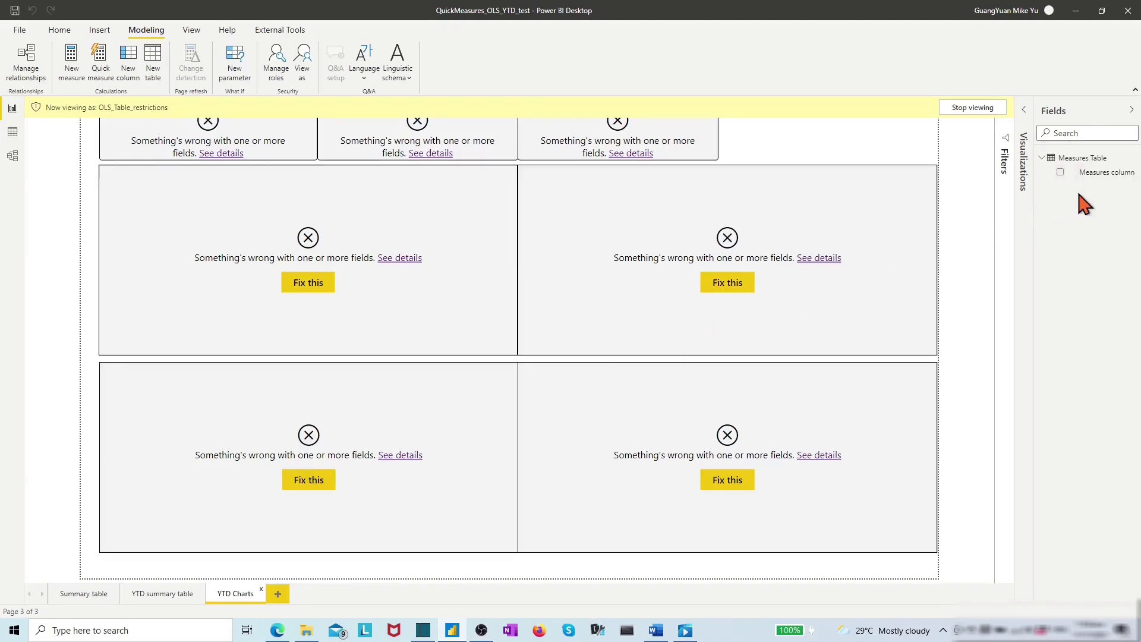
{"action": "left_click", "coordinate": [971, 109]}
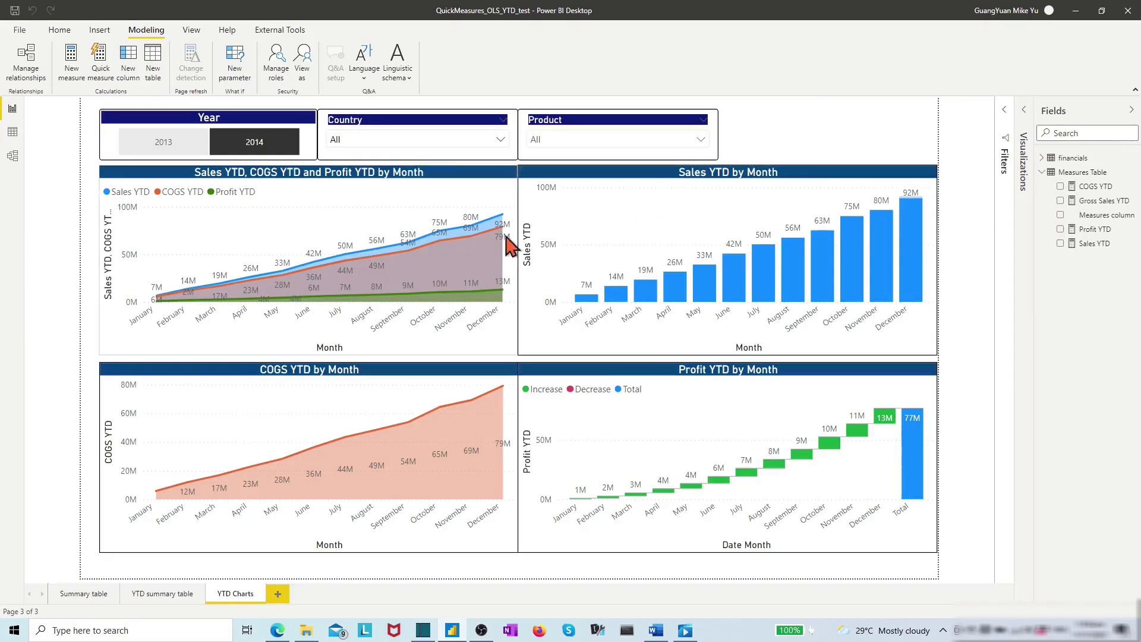
Step: Return to the YTD summary table page, check the financials fields, collapse both tables' field lists and restore the Visualizations pane
{"action": "left_click", "coordinate": [163, 594]}
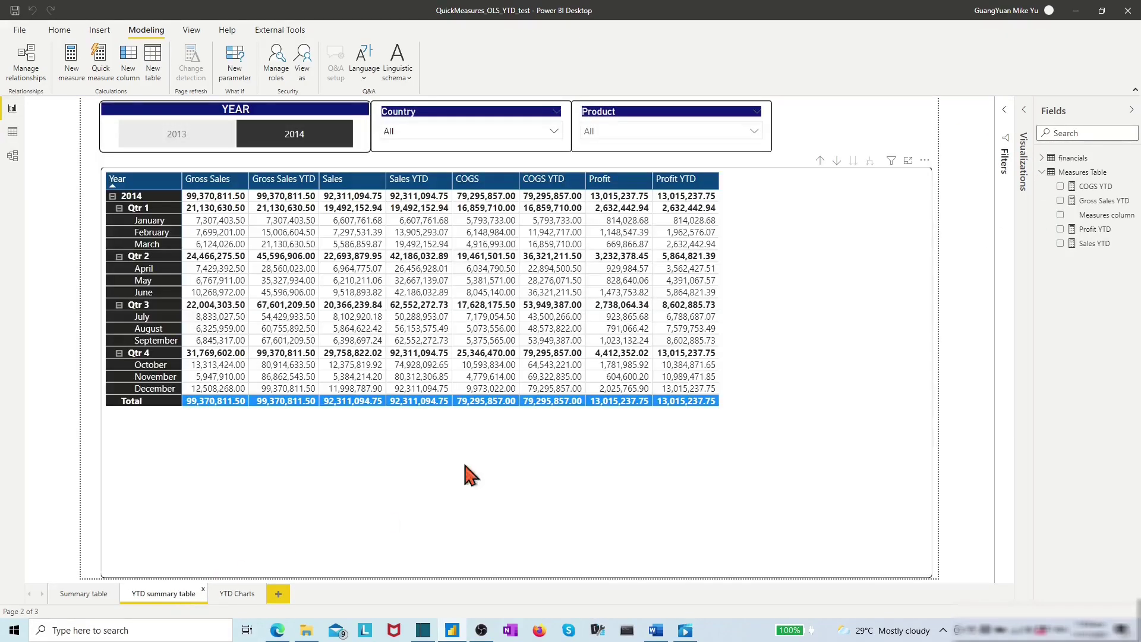
{"action": "left_click", "coordinate": [1042, 157]}
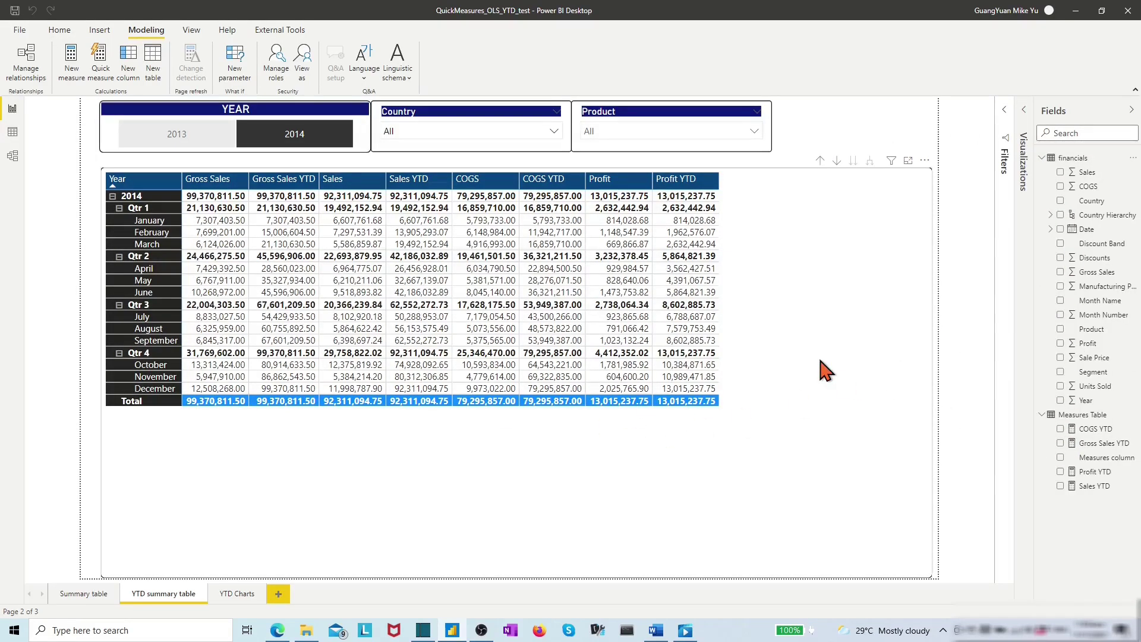
{"action": "left_click", "coordinate": [1042, 158]}
{"action": "left_click", "coordinate": [1042, 172]}
{"action": "left_click", "coordinate": [1025, 117]}
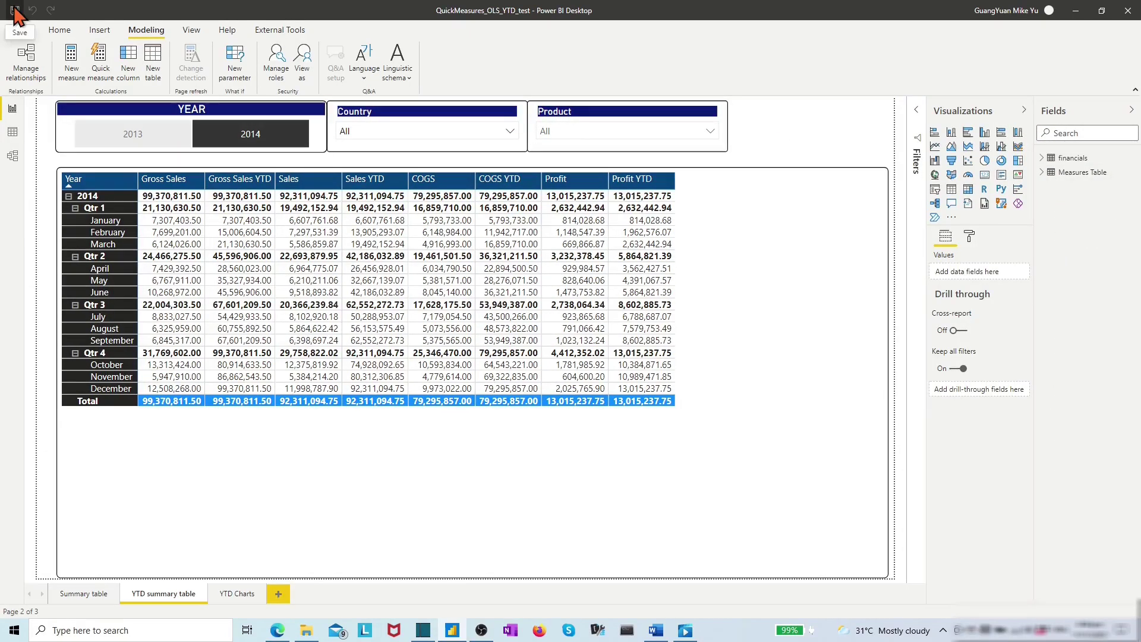
Step: Sort the YTD summary matrix by Sales and publish the report to the Power BI Report Developments workspace
{"action": "left_click", "coordinate": [289, 178]}
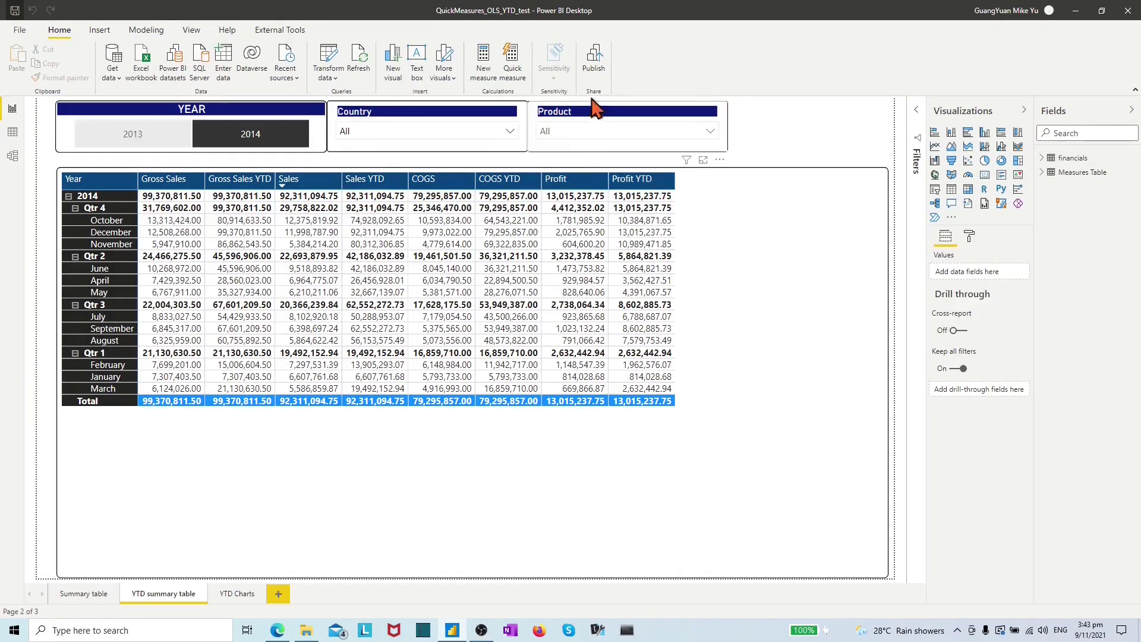
{"action": "left_click", "coordinate": [593, 62]}
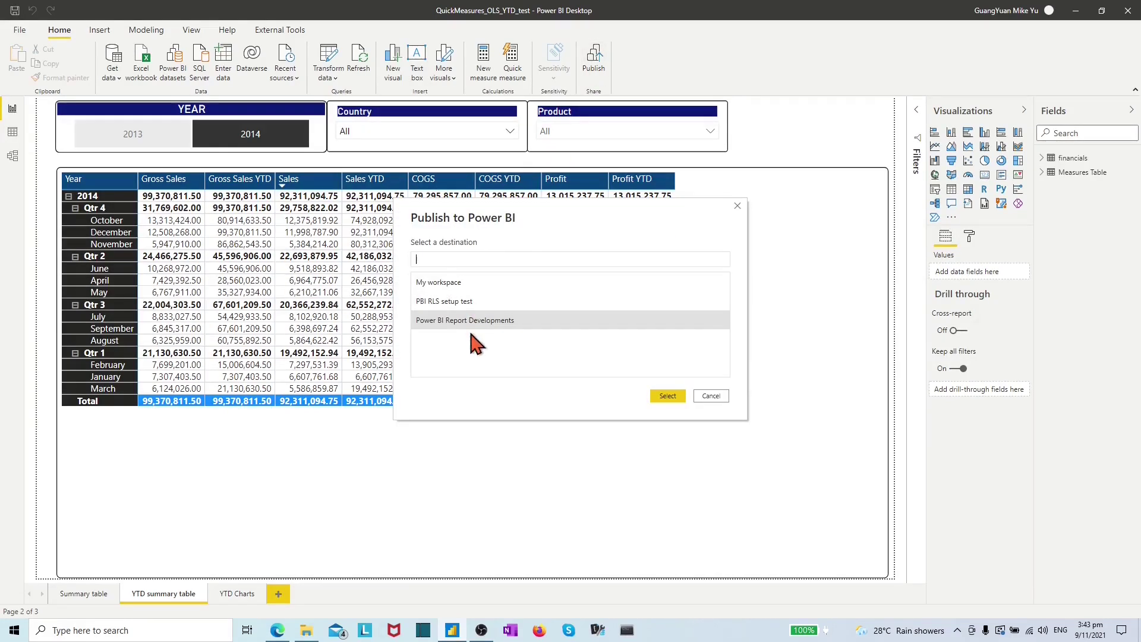
{"action": "left_click", "coordinate": [668, 398]}
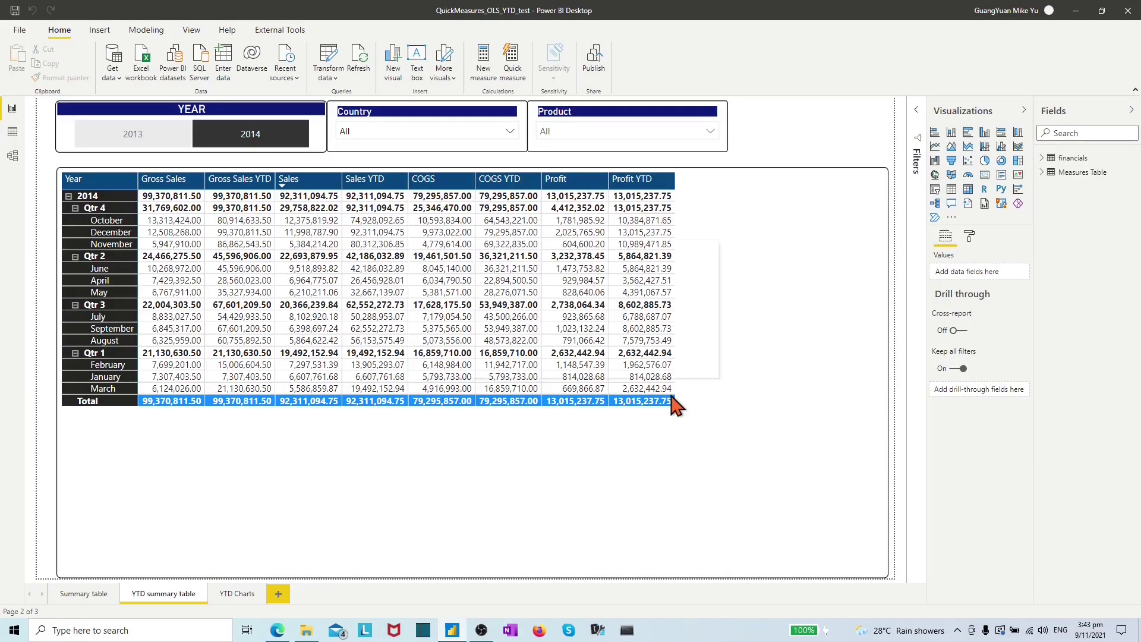
{"action": "left_click", "coordinate": [637, 383]}
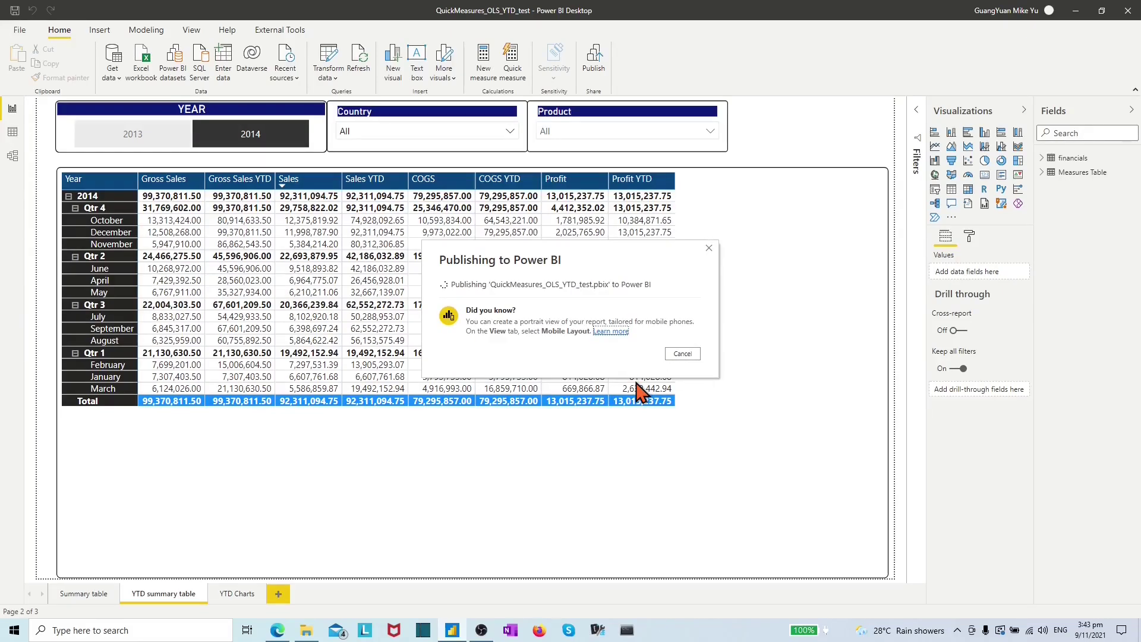
Step: Open the published report in the Power BI service and go to the Power BI Report Developments workspace content list
{"action": "left_click", "coordinate": [562, 312]}
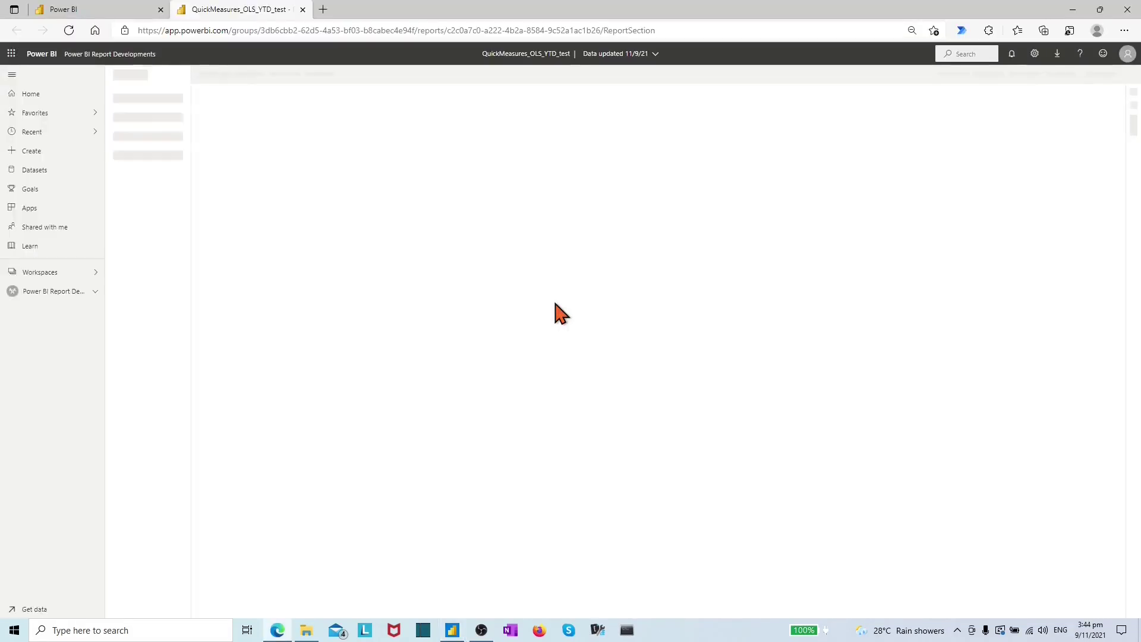
{"action": "left_click", "coordinate": [140, 54]}
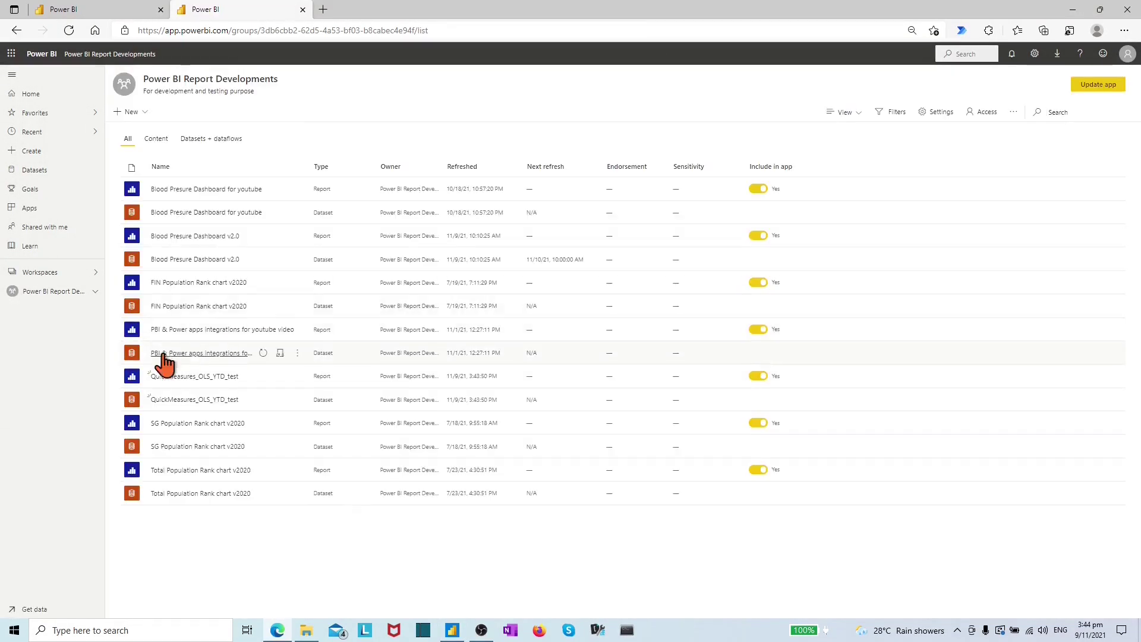
Step: View the OLS_Table_restrictions role in the QuickMeasures_OLS_YTD_test dataset's security settings, and return to the workspace content list
{"action": "left_click", "coordinate": [297, 399]}
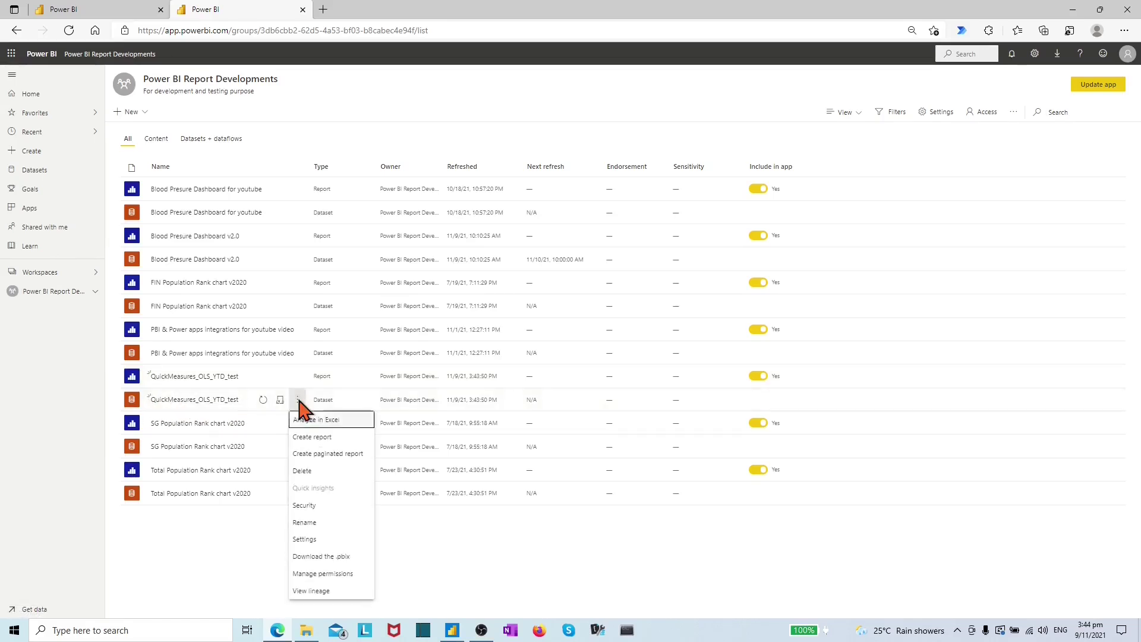
{"action": "left_click", "coordinate": [304, 506]}
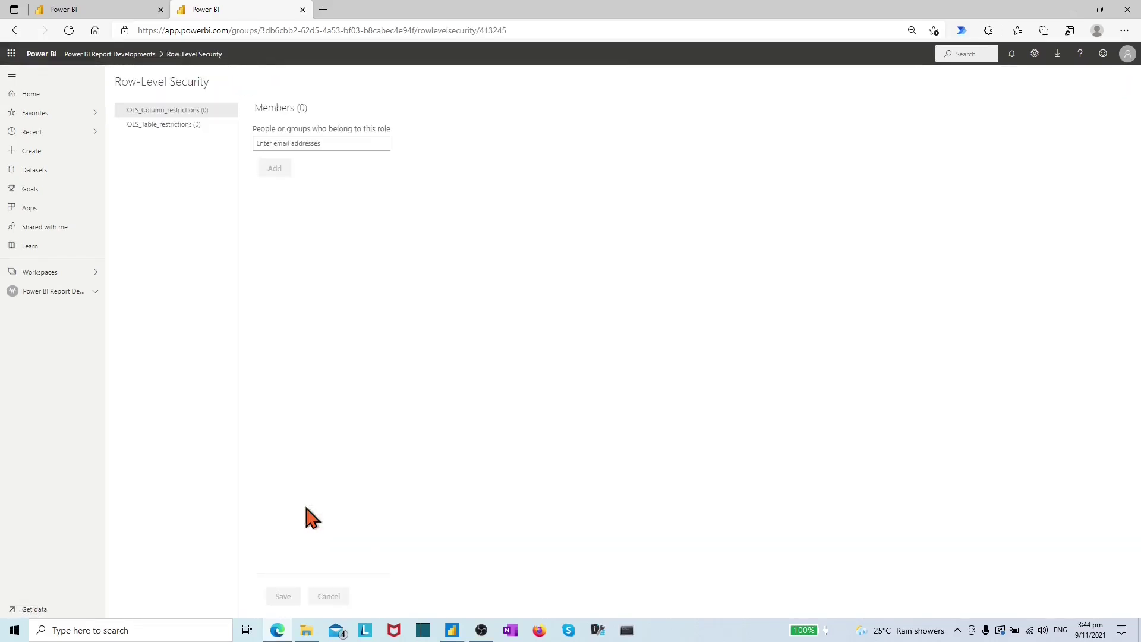
{"action": "left_click", "coordinate": [194, 124]}
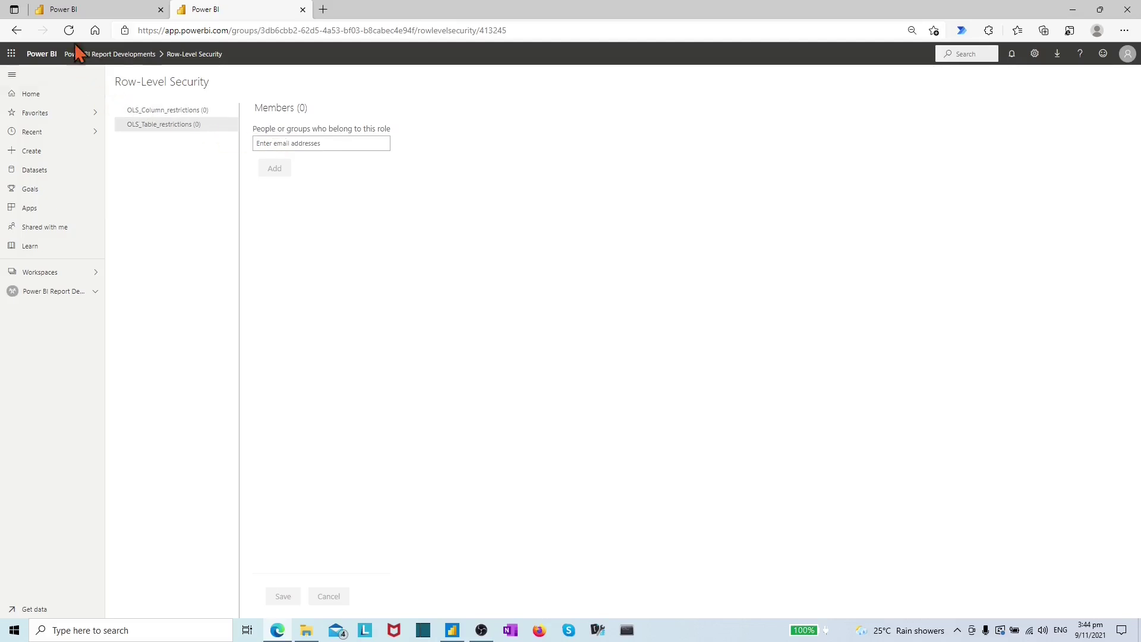
{"action": "left_click", "coordinate": [16, 31]}
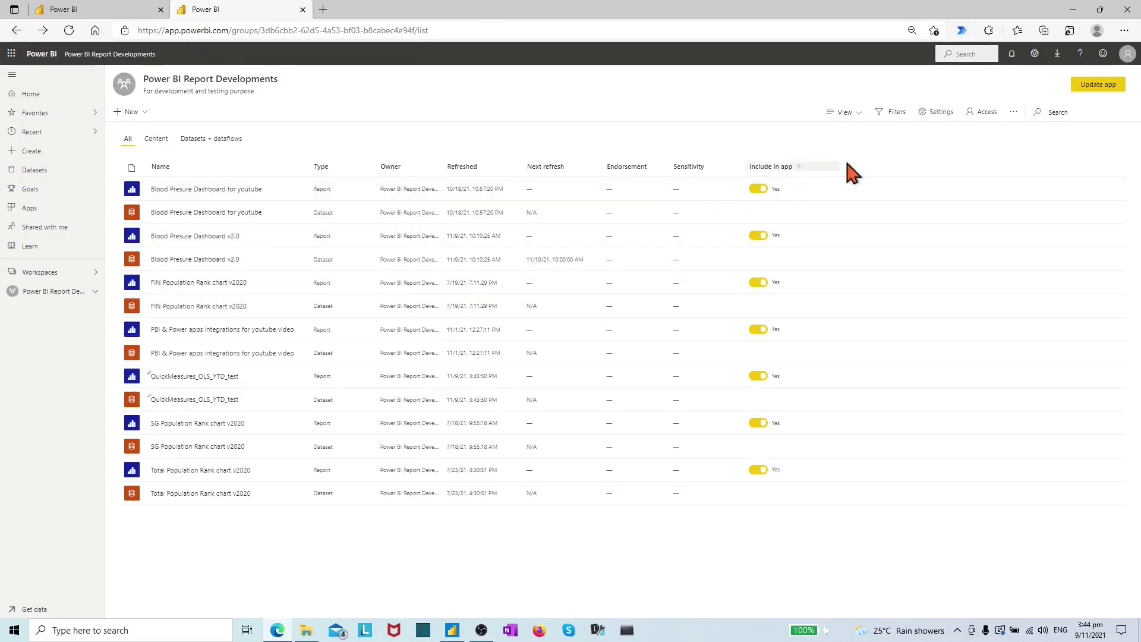
Step: Open the workspace's access settings, pick Viewer as the permission for new people, and close them without adding anyone
{"action": "left_click", "coordinate": [985, 113]}
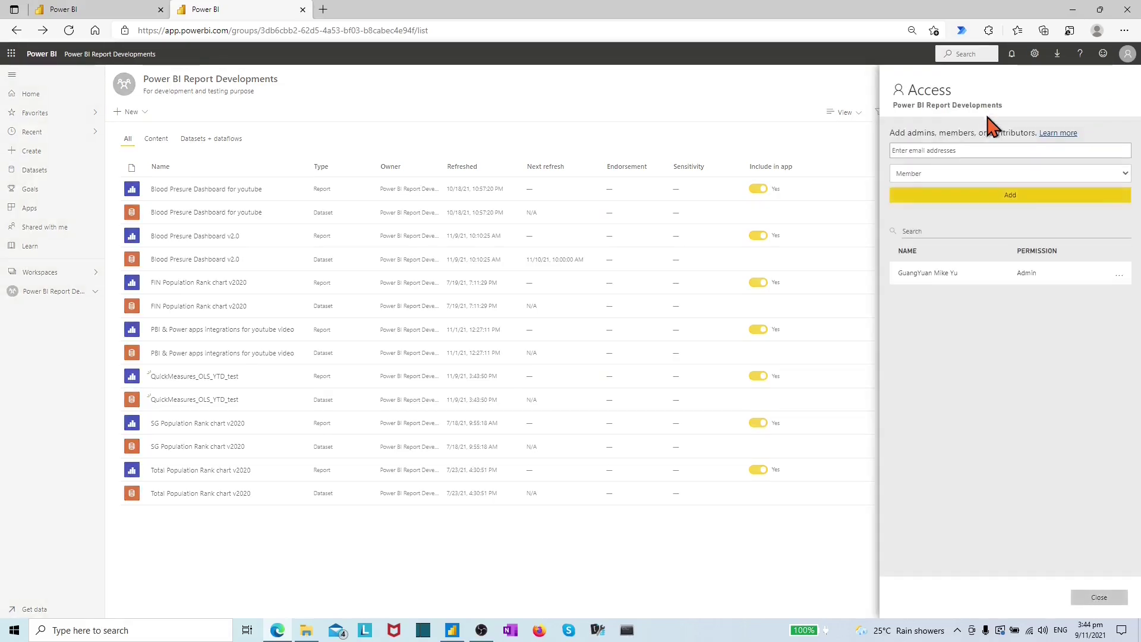
{"action": "left_click", "coordinate": [1123, 179]}
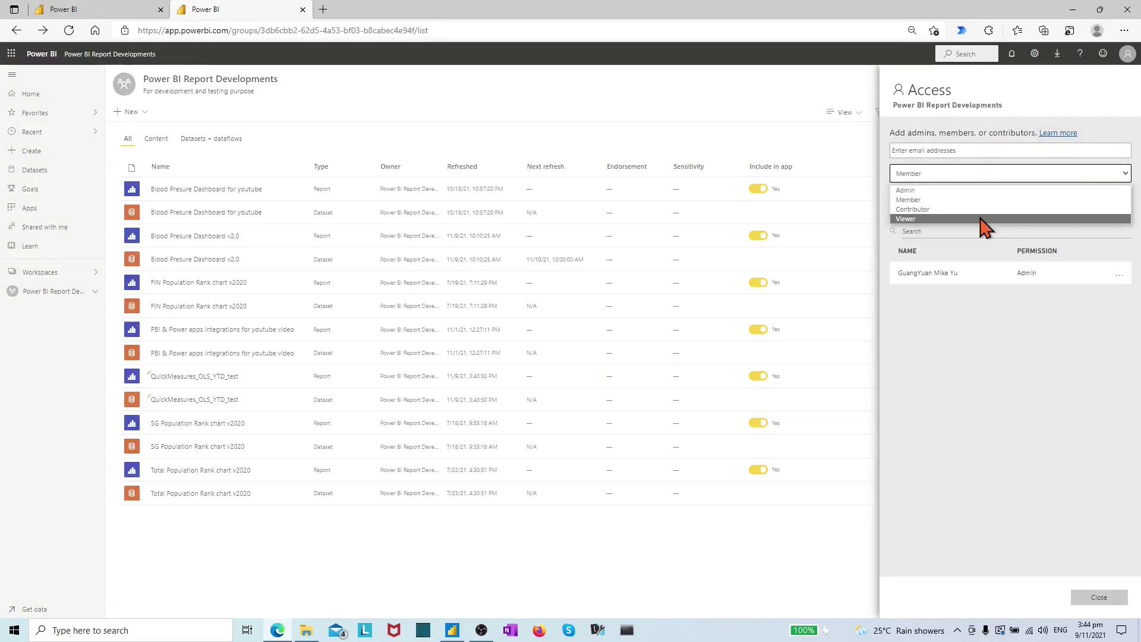
{"action": "left_click", "coordinate": [899, 220]}
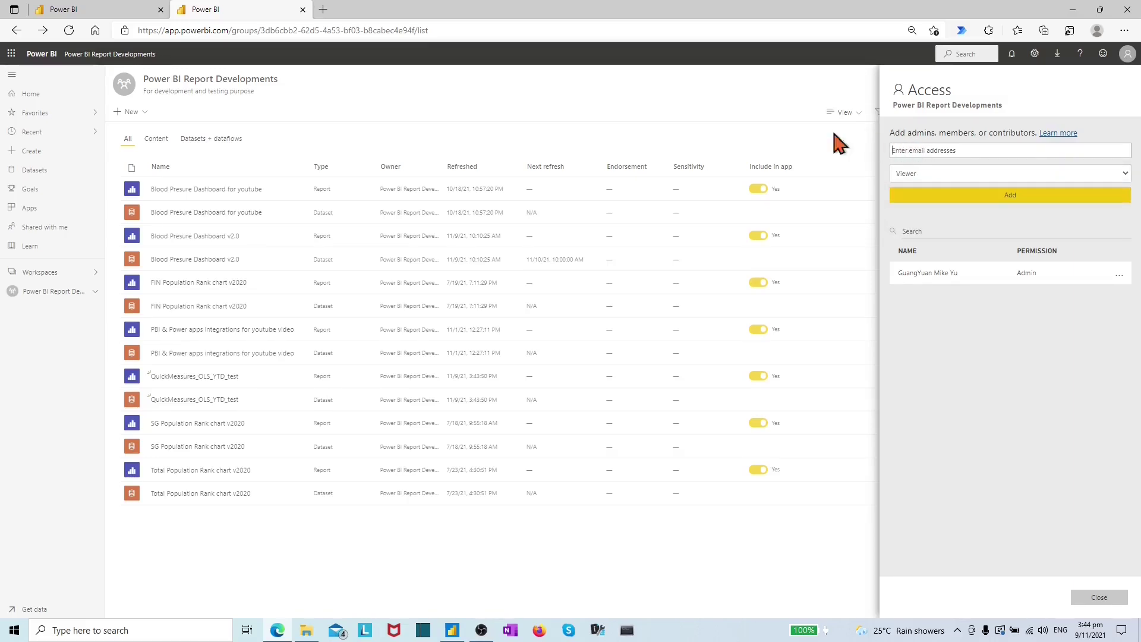
{"action": "left_click", "coordinate": [762, 84]}
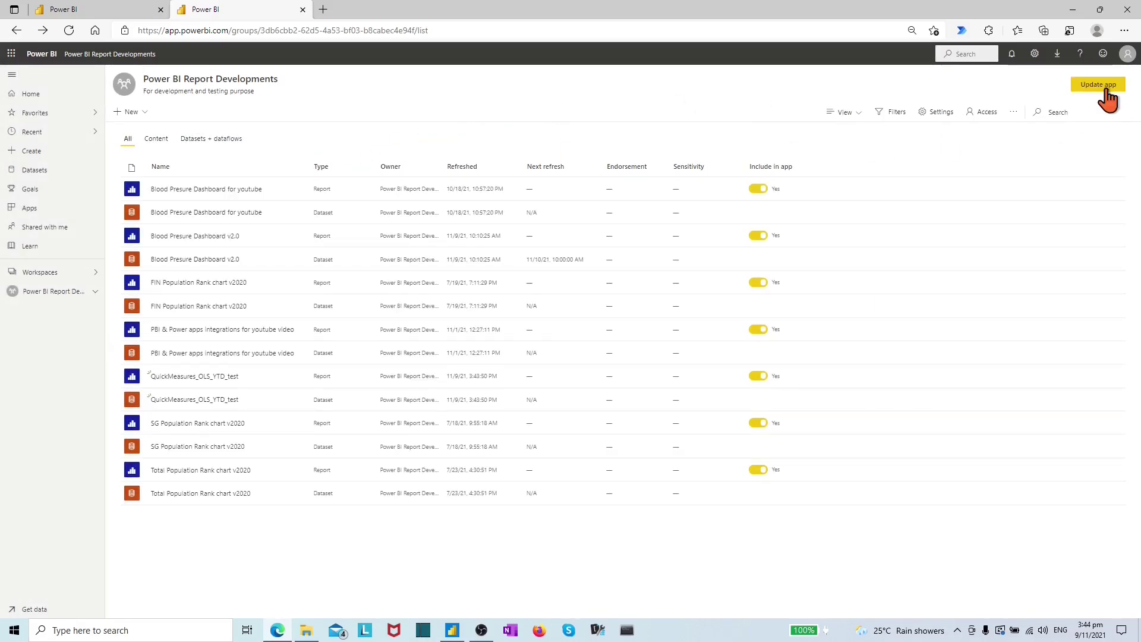
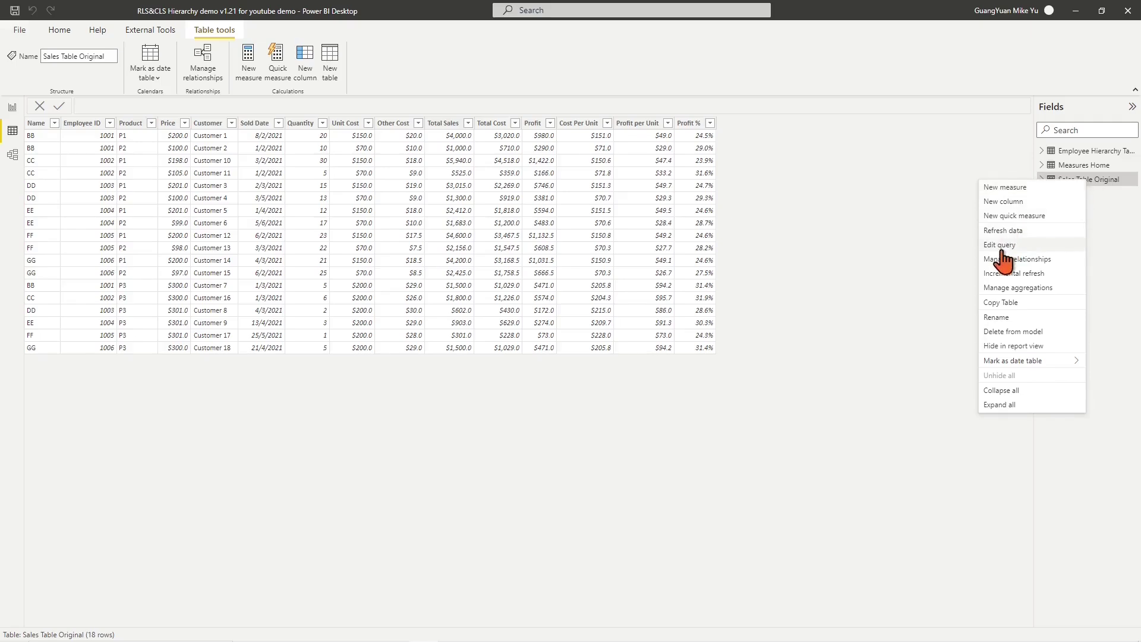
Step: Edit the Sales Table Original query and add an index column that starts from 1
{"action": "left_click", "coordinate": [999, 245]}
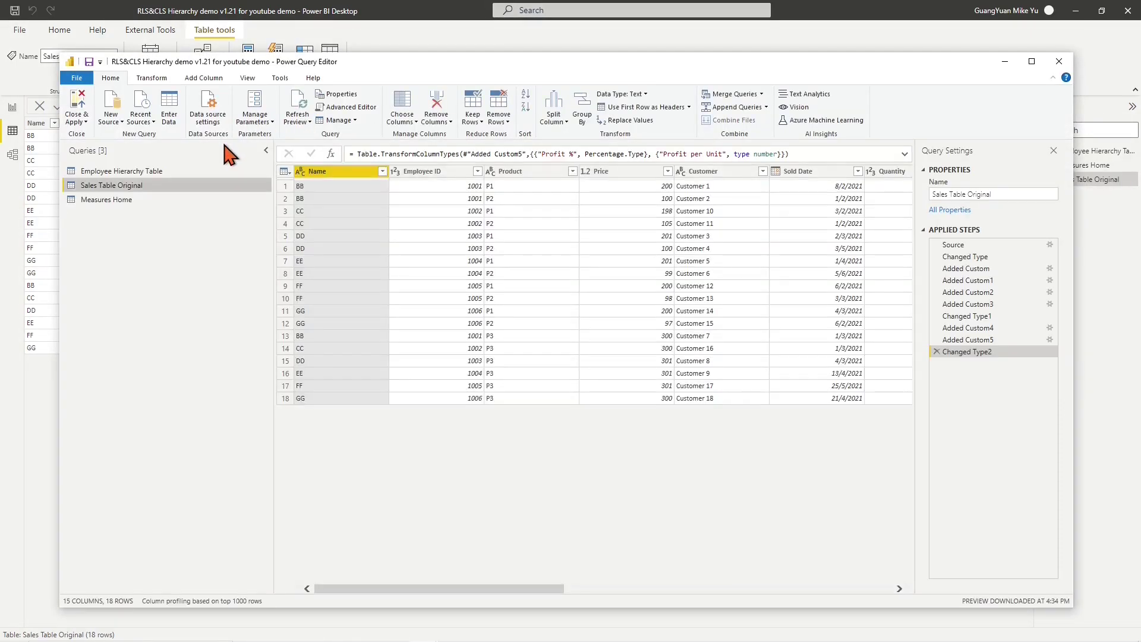
{"action": "left_click", "coordinate": [211, 80]}
{"action": "left_click", "coordinate": [242, 108]}
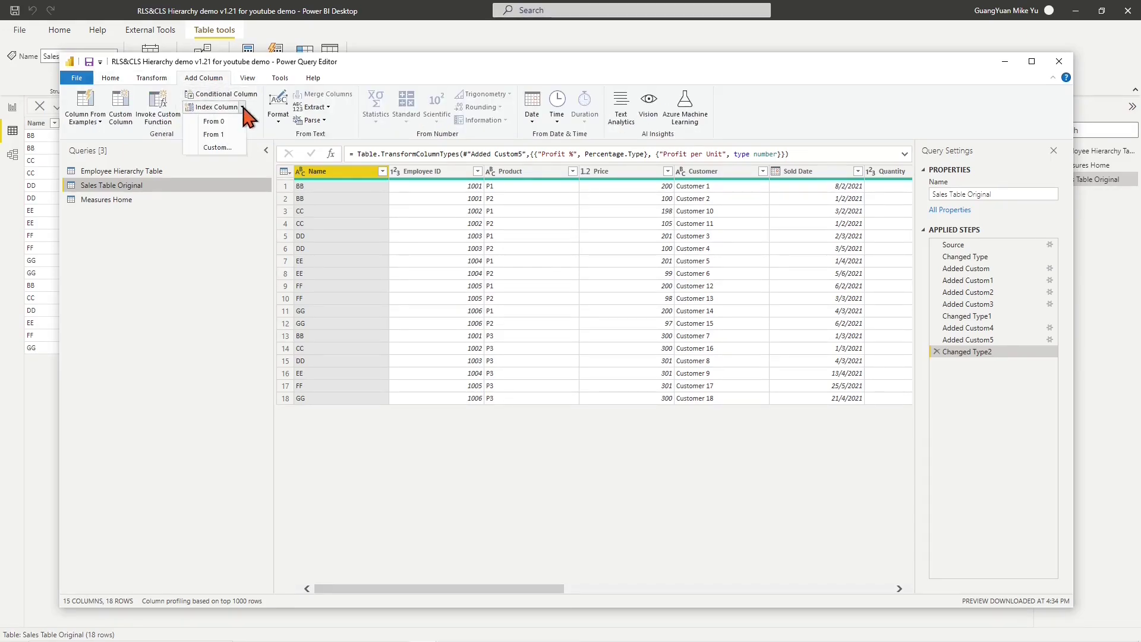
{"action": "left_click", "coordinate": [223, 136]}
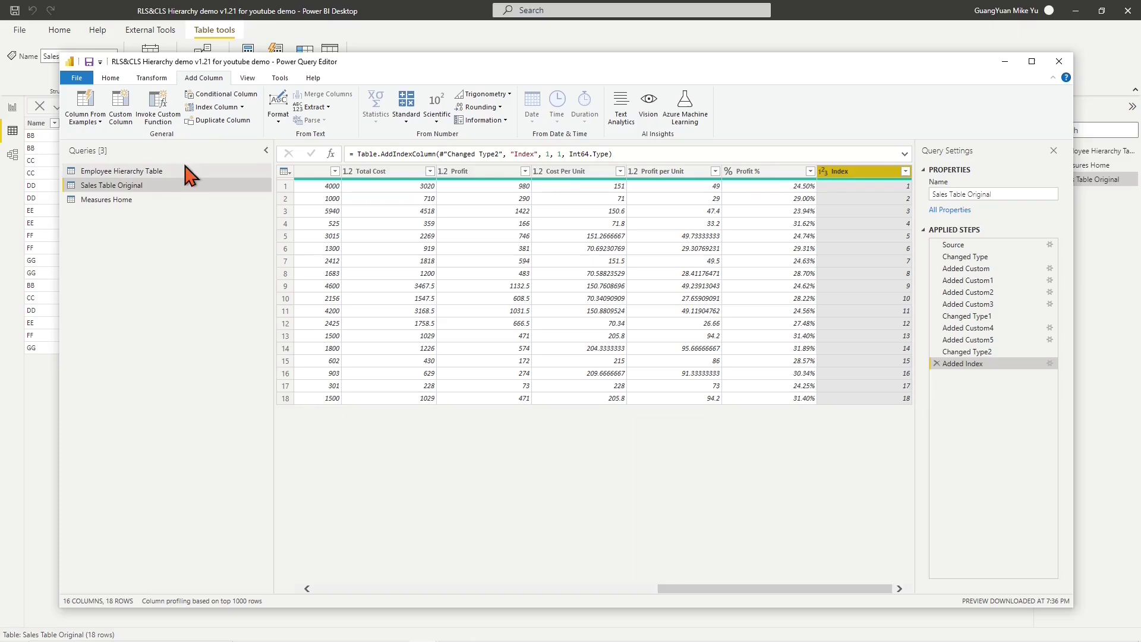
Step: Disable loading of the Sales Table Original query into the report and accept the possible data loss
{"action": "right_click", "coordinate": [122, 192]}
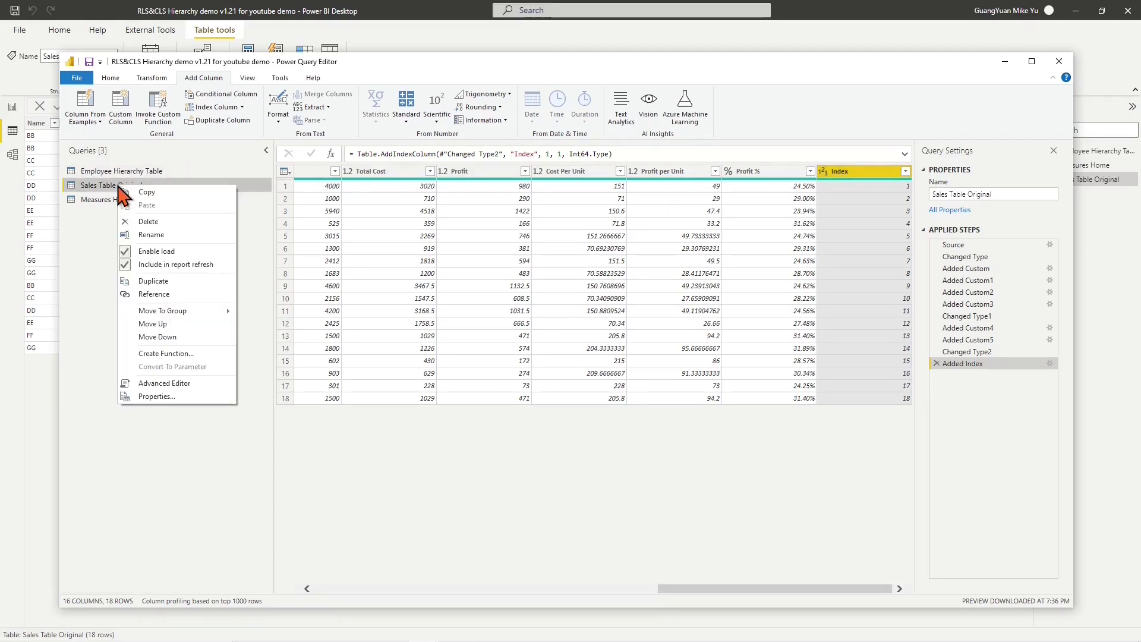
{"action": "left_click", "coordinate": [156, 251]}
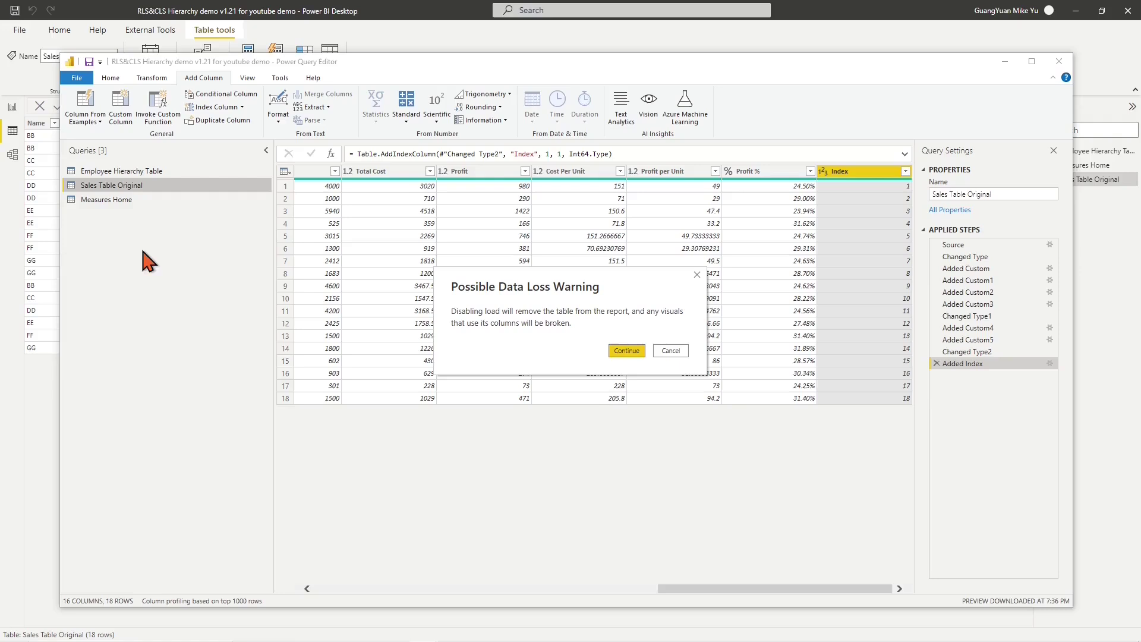
{"action": "left_click", "coordinate": [627, 351]}
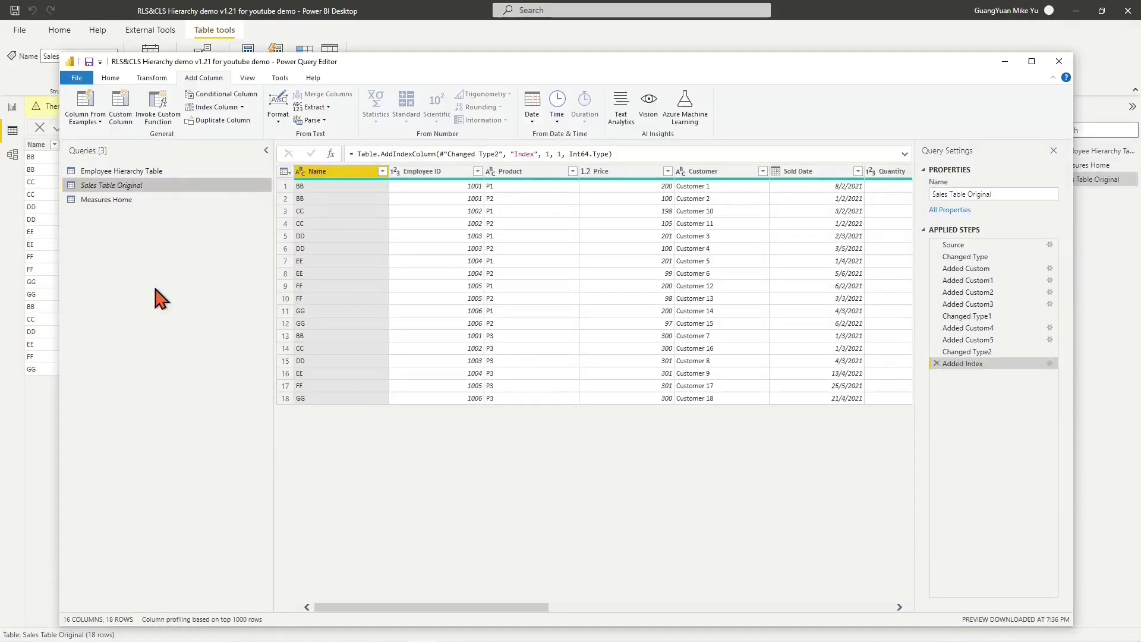
Step: Create a blank query and name it Sales Table
{"action": "left_click", "coordinate": [110, 79]}
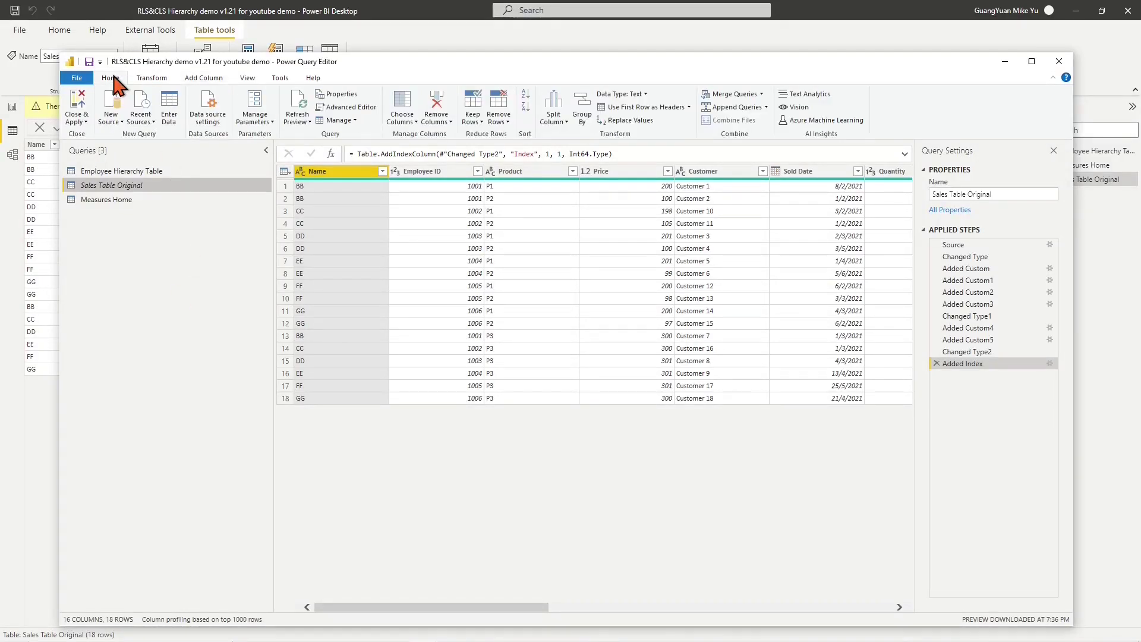
{"action": "left_click", "coordinate": [123, 122]}
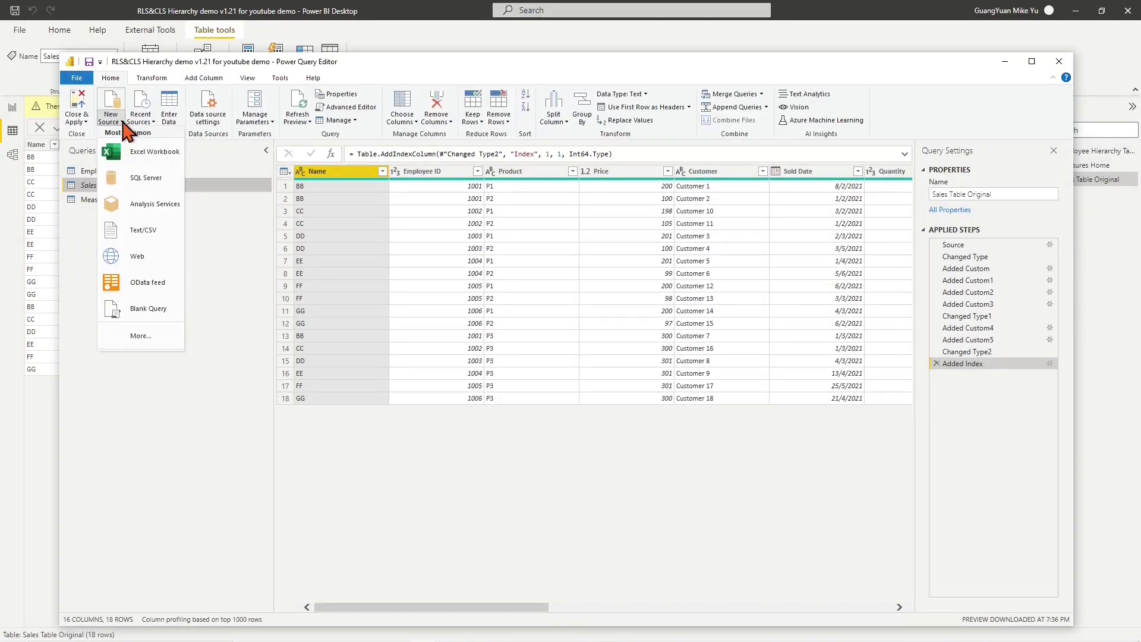
{"action": "left_click", "coordinate": [139, 309]}
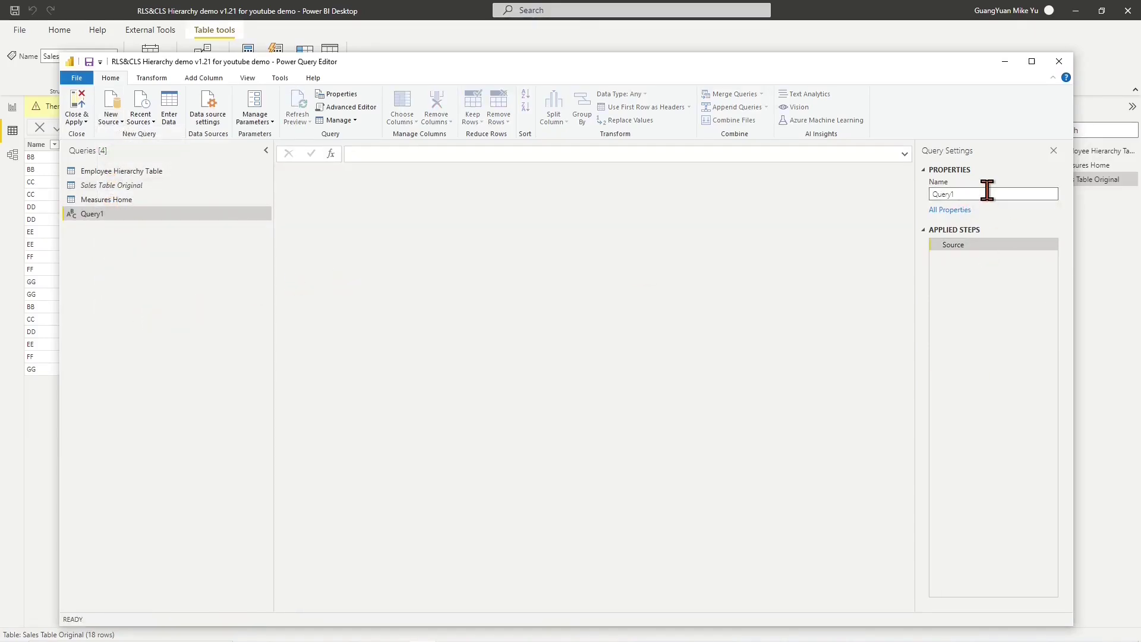
{"action": "left_click", "coordinate": [470, 275]}
Step: Set the Sales Table query's Source expression to #"Sales Table Original" in the Advanced Editor
{"action": "right_click", "coordinate": [117, 225]}
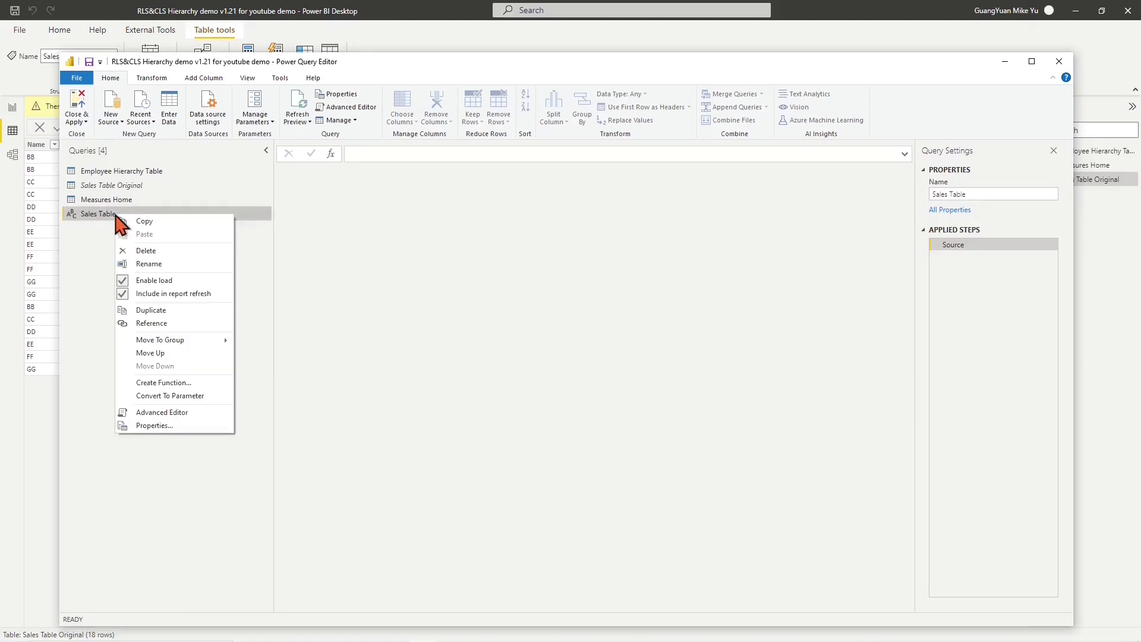
{"action": "left_click", "coordinate": [160, 413]}
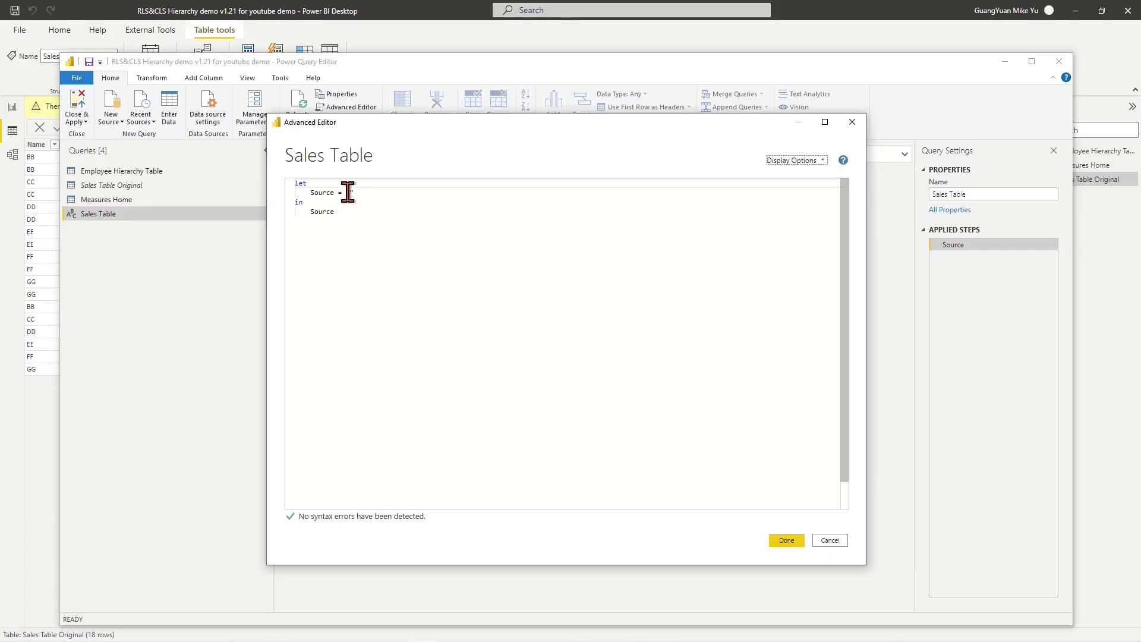
{"action": "left_click", "coordinate": [346, 194]}
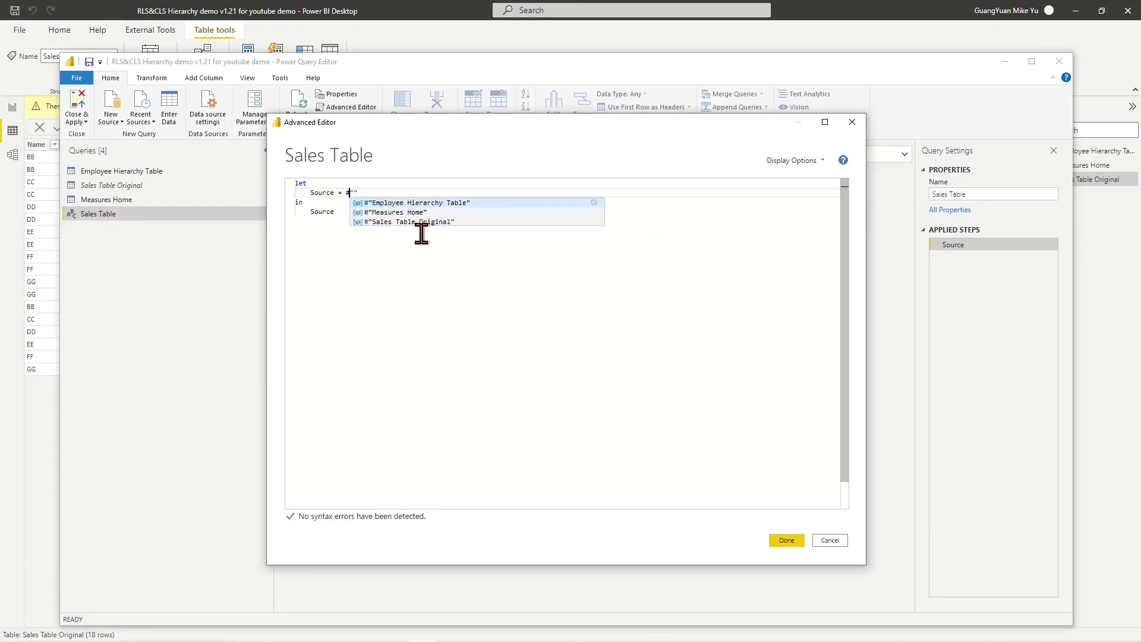
{"action": "type", "text": "#"}
{"action": "left_click", "coordinate": [422, 222]}
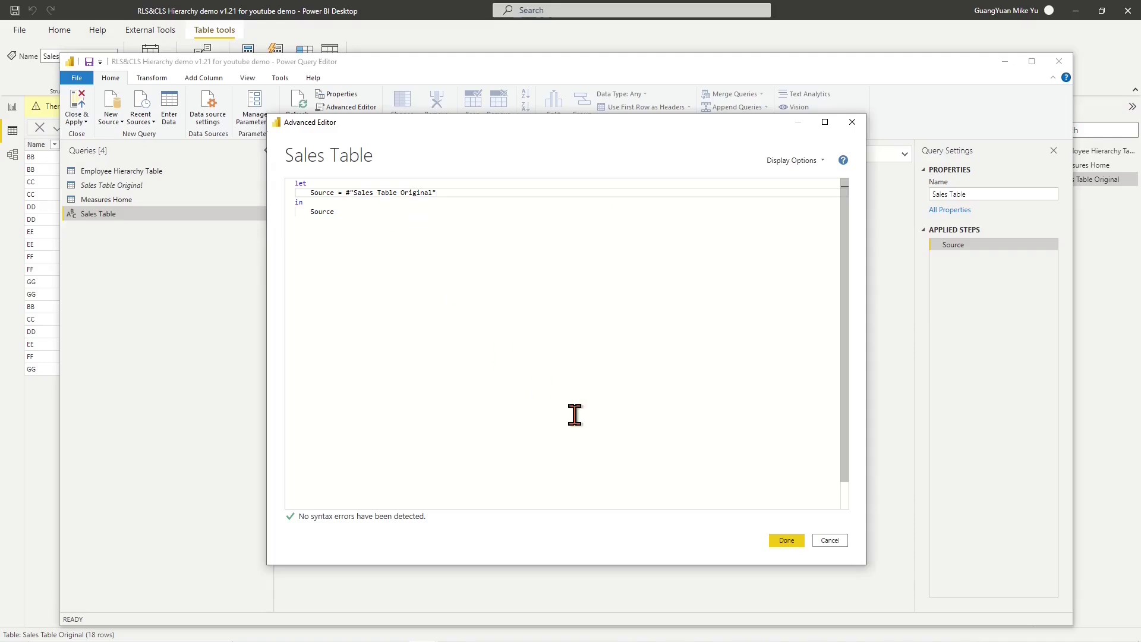
{"action": "left_click", "coordinate": [784, 538]}
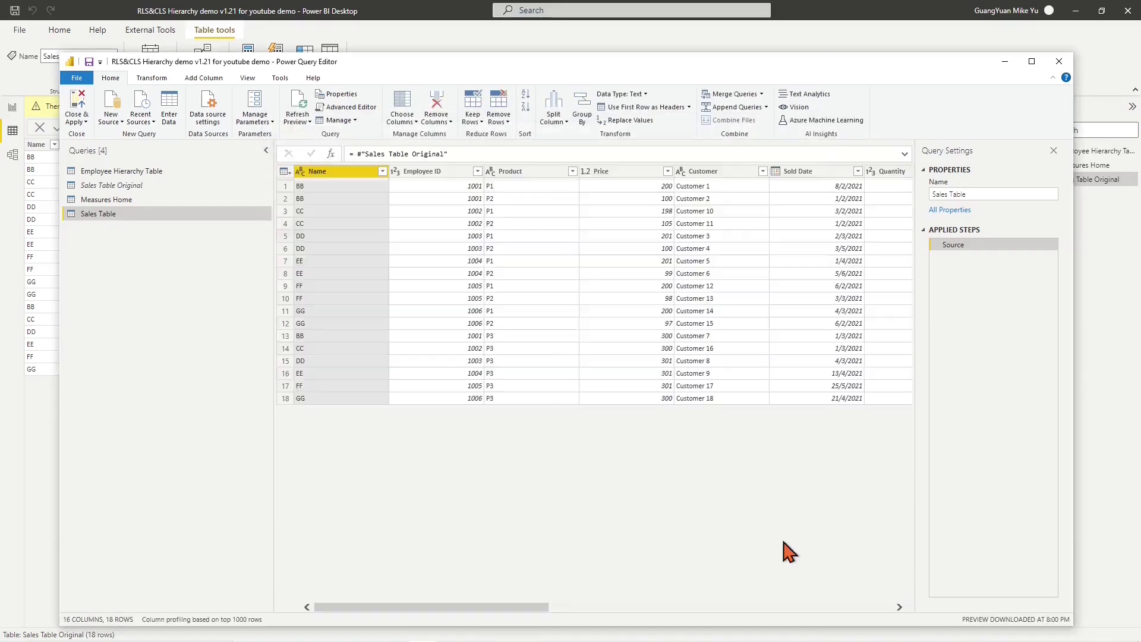
Step: Remove the Unit Cost, Other Cost, Total Cost, Profit, Cost Per Unit, Profit per Unit and Profit % columns from the Sales Table query
{"action": "left_click_drag", "start_coordinate": [523, 612], "coordinate": [589, 614]}
{"action": "left_click", "coordinate": [613, 172]}
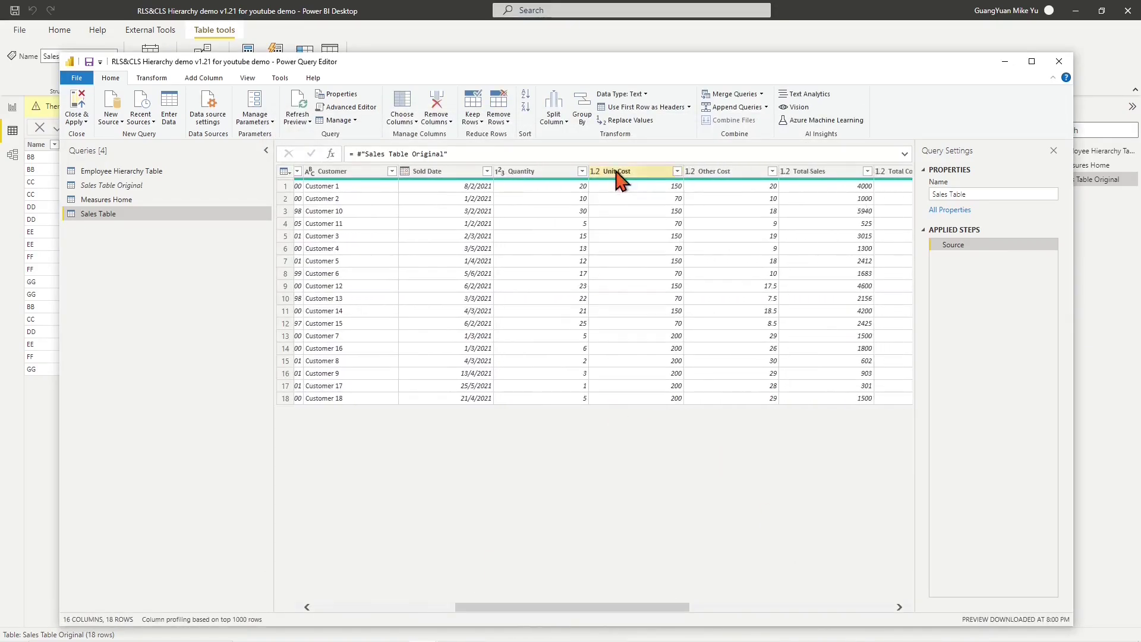
{"action": "left_click", "coordinate": [819, 173], "text": "shift"}
{"action": "left_click_drag", "start_coordinate": [672, 612], "coordinate": [744, 613]}
{"action": "left_click", "coordinate": [743, 171]}
{"action": "left_click", "coordinate": [833, 172], "text": "shift"}
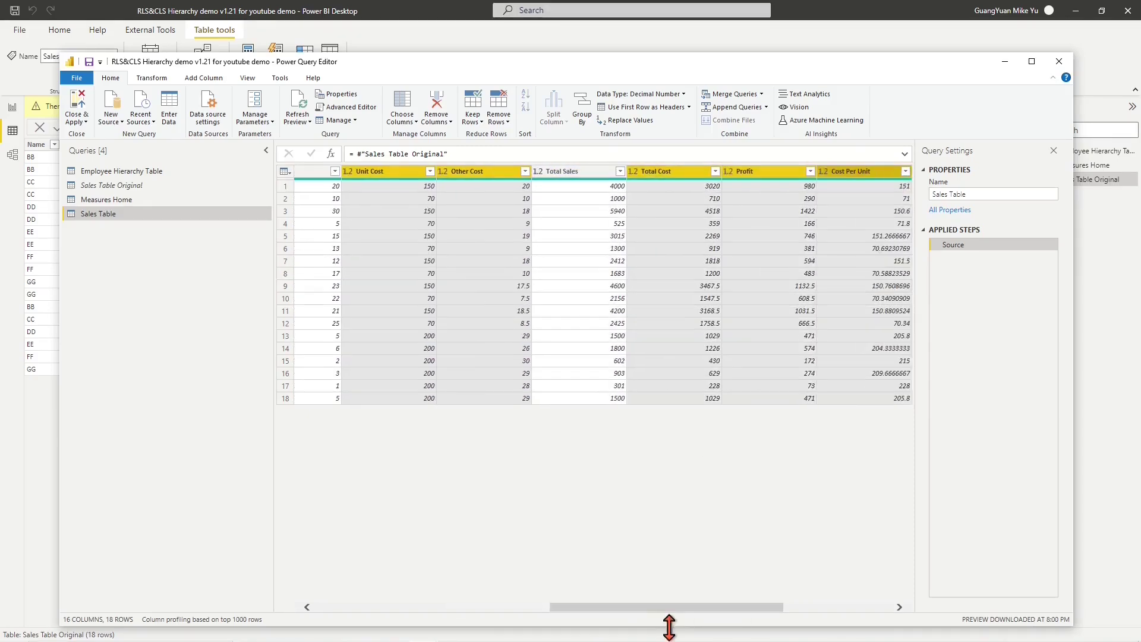
{"action": "left_click_drag", "start_coordinate": [668, 619], "coordinate": [534, 607]}
{"action": "left_click", "coordinate": [750, 172], "text": "shift"}
{"action": "left_click", "coordinate": [749, 172], "text": "ctrl"}
{"action": "right_click", "coordinate": [571, 173]}
{"action": "left_click", "coordinate": [605, 196]}
{"action": "left_click_drag", "start_coordinate": [672, 609], "coordinate": [706, 622]}
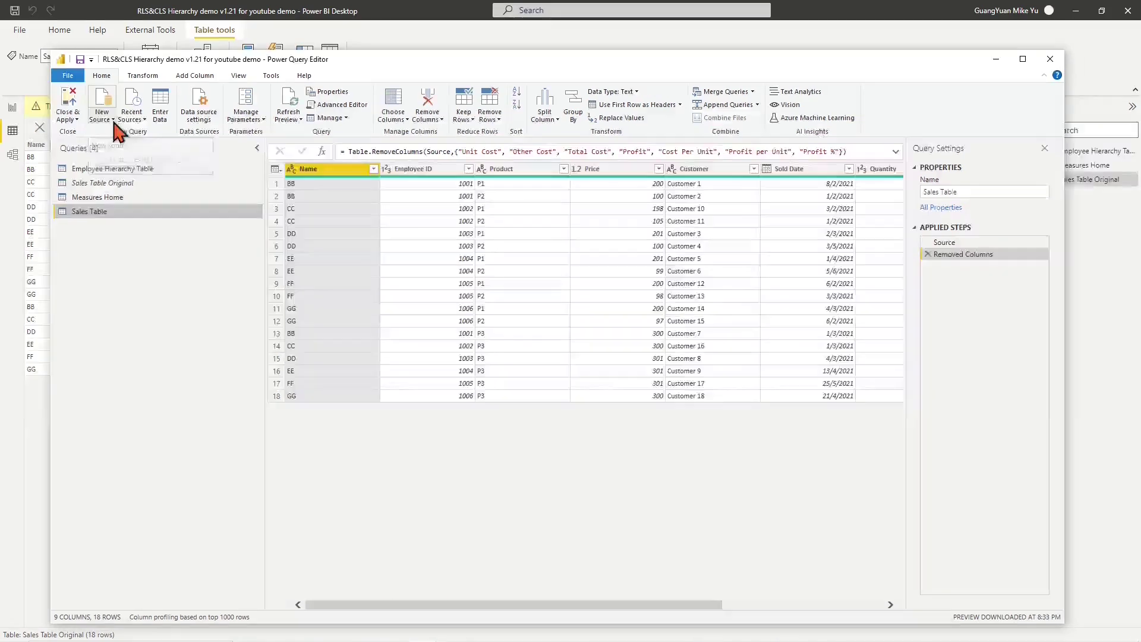
Step: Create another blank query and name it Cost Table
{"action": "left_click", "coordinate": [113, 122]}
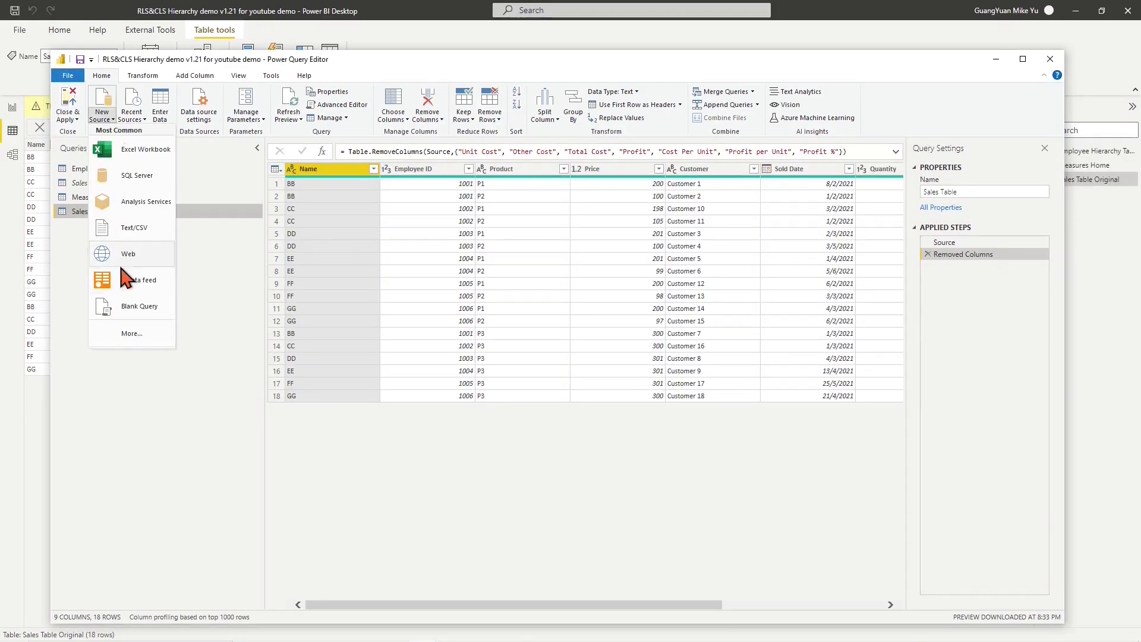
{"action": "left_click", "coordinate": [129, 308]}
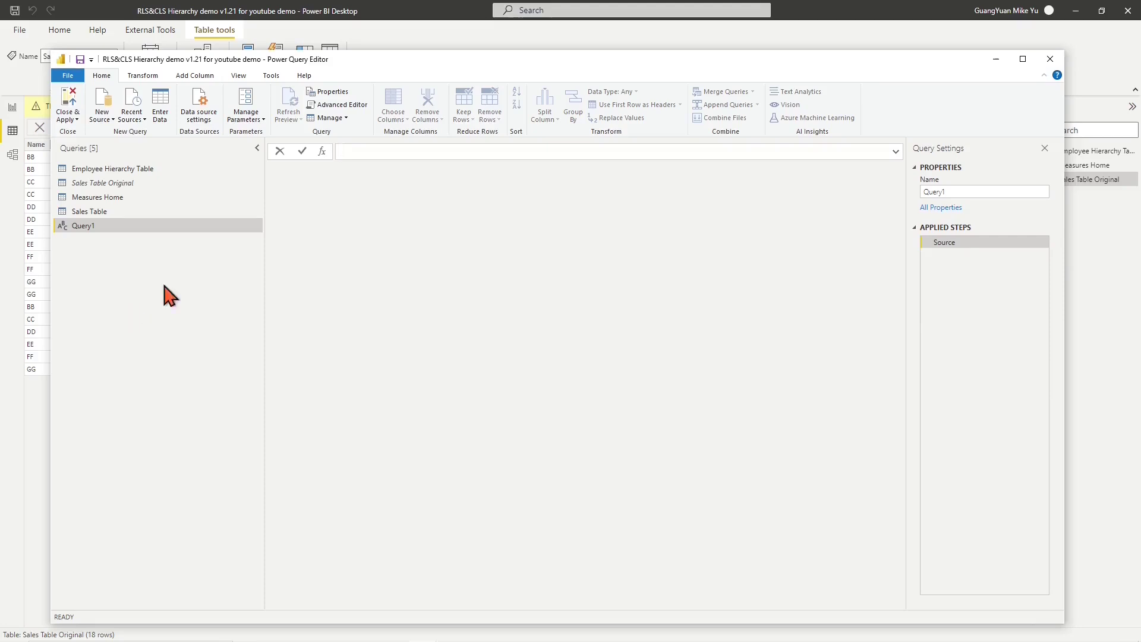
{"action": "left_click", "coordinate": [951, 192]}
{"action": "type", "text": "Cost Table"}
{"action": "key", "text": "Return"}
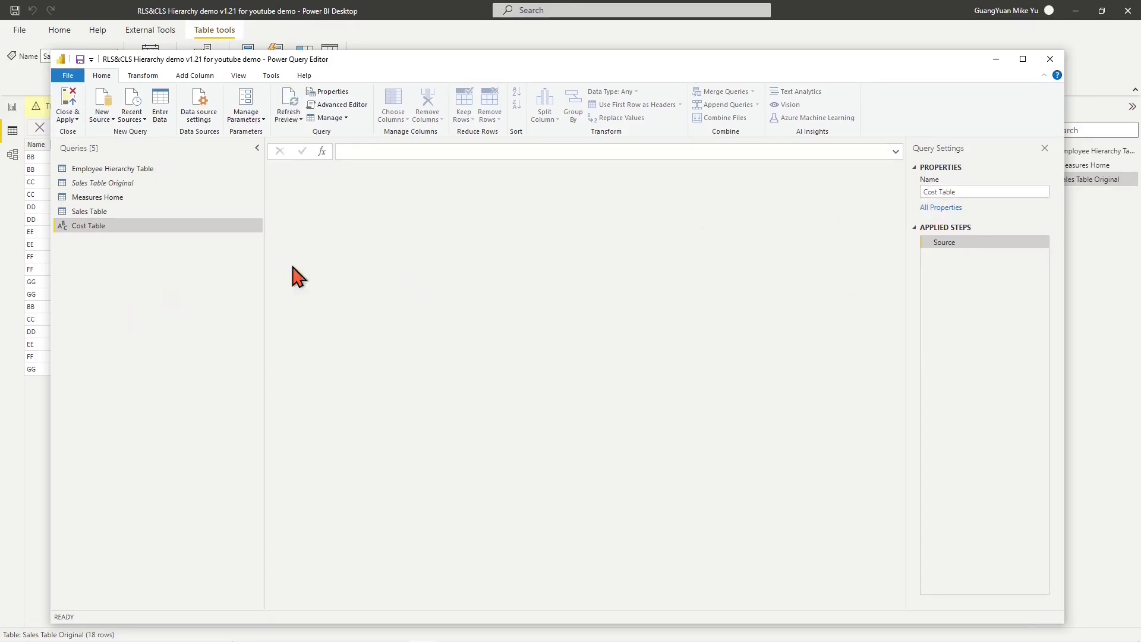
Step: Make the Cost Table query reference #"Sales Table Original" as its Source in the Advanced Editor
{"action": "right_click", "coordinate": [132, 226]}
{"action": "left_click", "coordinate": [172, 421]}
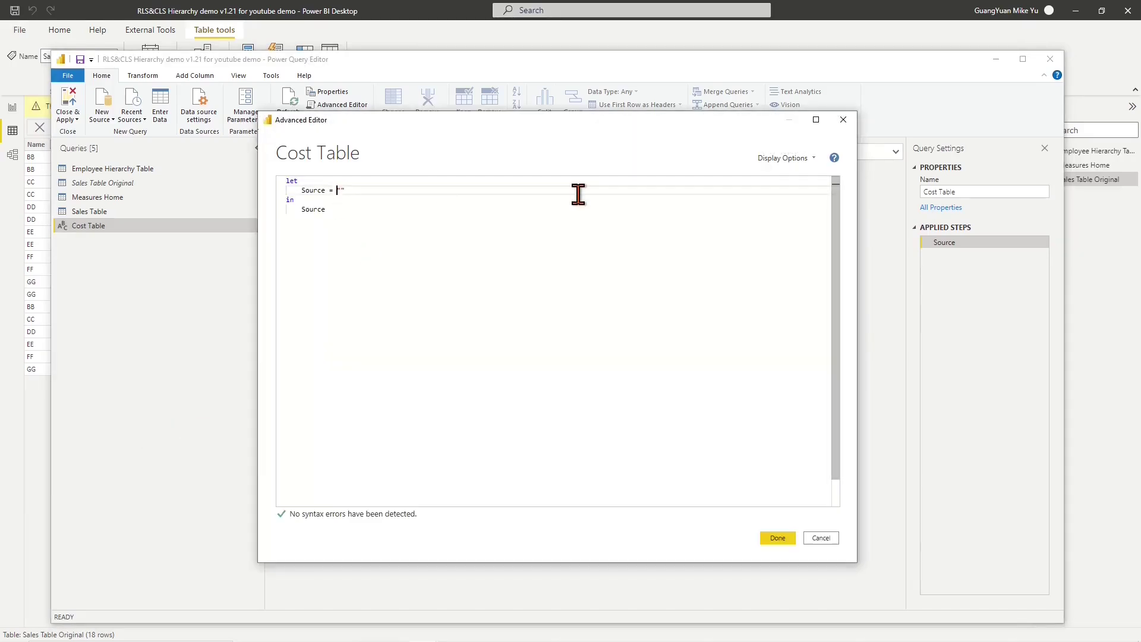
{"action": "key", "text": "ctrl+space"}
{"action": "left_click", "coordinate": [443, 224]}
{"action": "left_click", "coordinate": [775, 539]}
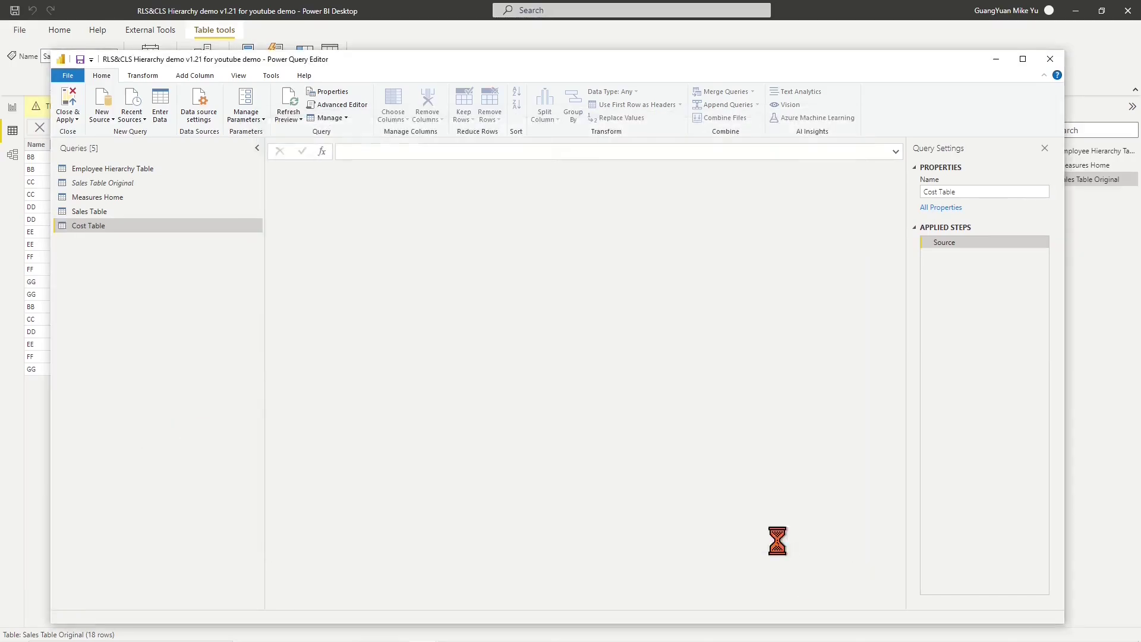
Step: Keep only the Unit Cost, Other Cost, Total Cost, Profit, Cost Per Unit, Profit per Unit, Profit % and Index columns in the Cost Table query
{"action": "left_click_drag", "start_coordinate": [523, 616], "coordinate": [397, 617]}
{"action": "key", "text": "shift+Right"}
{"action": "left_click", "coordinate": [510, 169], "text": "ctrl"}
{"action": "left_click", "coordinate": [594, 168], "text": "ctrl"}
{"action": "left_click", "coordinate": [690, 169], "text": "ctrl"}
{"action": "left_click", "coordinate": [776, 171], "text": "ctrl"}
{"action": "left_click", "coordinate": [867, 170], "text": "ctrl"}
{"action": "left_click", "coordinate": [862, 169], "text": "ctrl"}
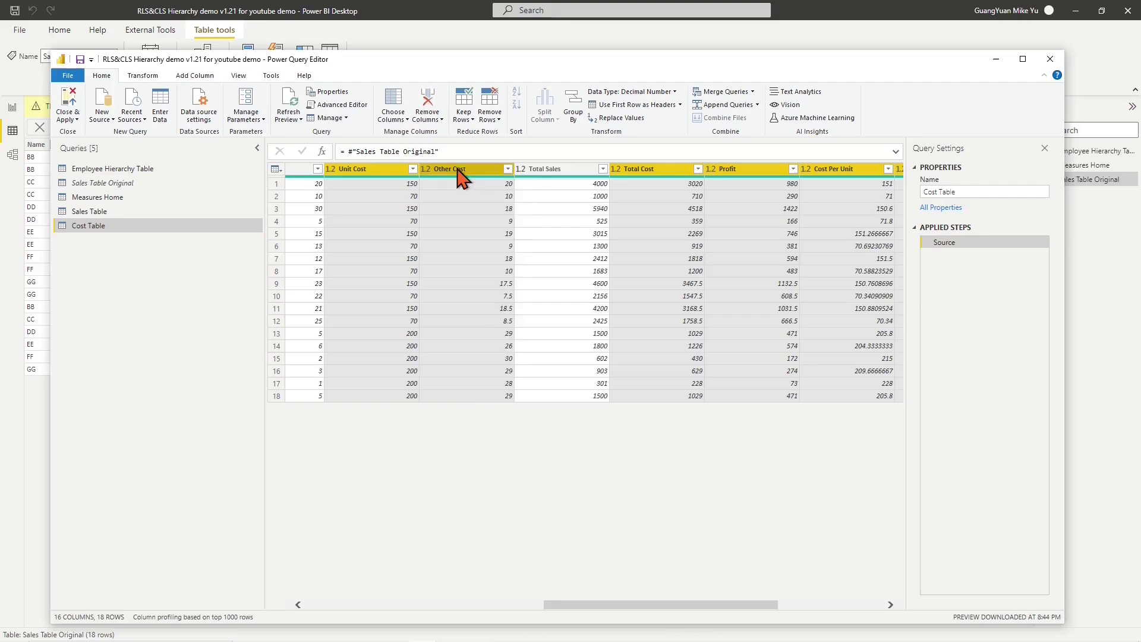
{"action": "right_click", "coordinate": [457, 168]}
{"action": "left_click", "coordinate": [514, 204]}
Step: Compare the columns of the Cost Table and Sales Table queries
{"action": "left_click_drag", "start_coordinate": [612, 609], "coordinate": [745, 607]}
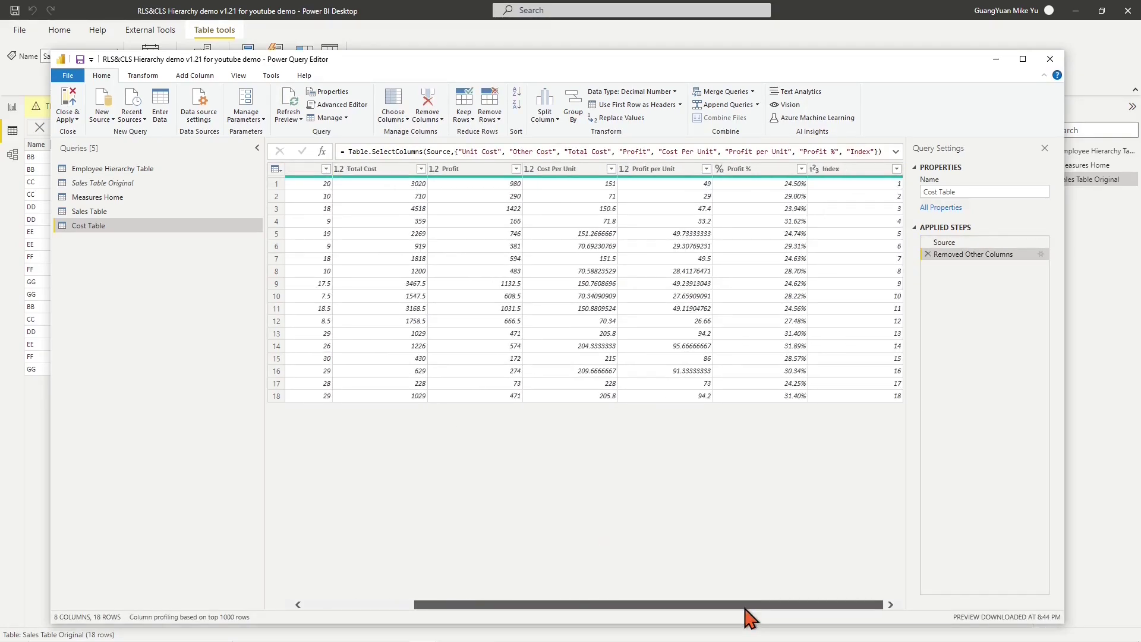
{"action": "left_click", "coordinate": [95, 213]}
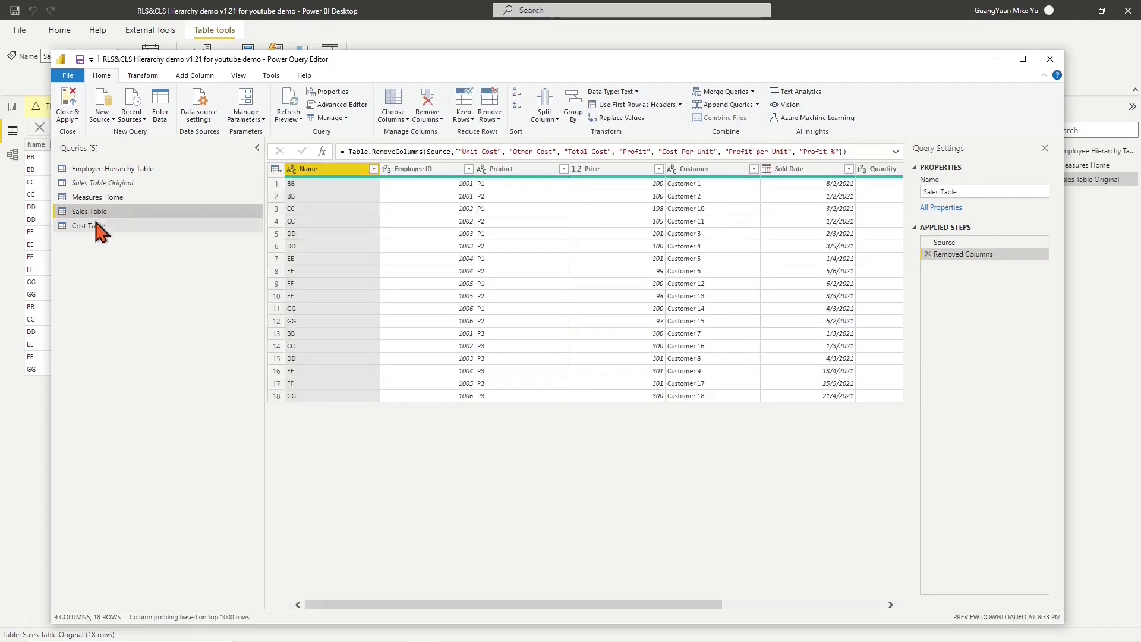
{"action": "left_click", "coordinate": [94, 227]}
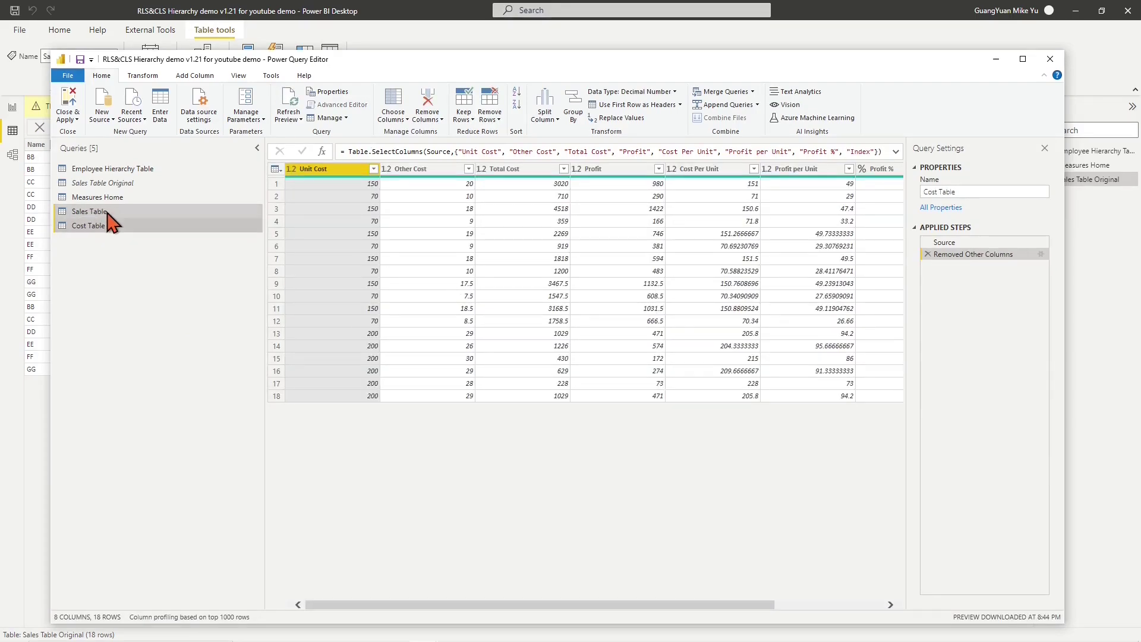
Step: Move the Sales Table and Cost Table queries into a new group named Fact and apply the query changes to the model
{"action": "right_click", "coordinate": [107, 213]}
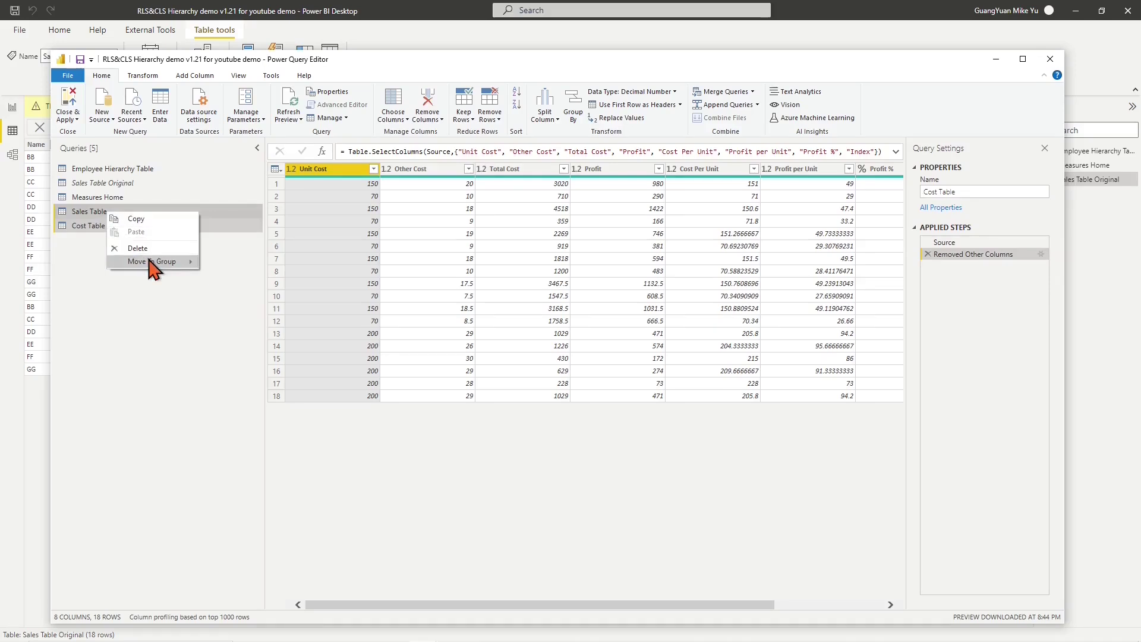
{"action": "mouse_move", "coordinate": [151, 262]}
{"action": "left_click", "coordinate": [233, 263]}
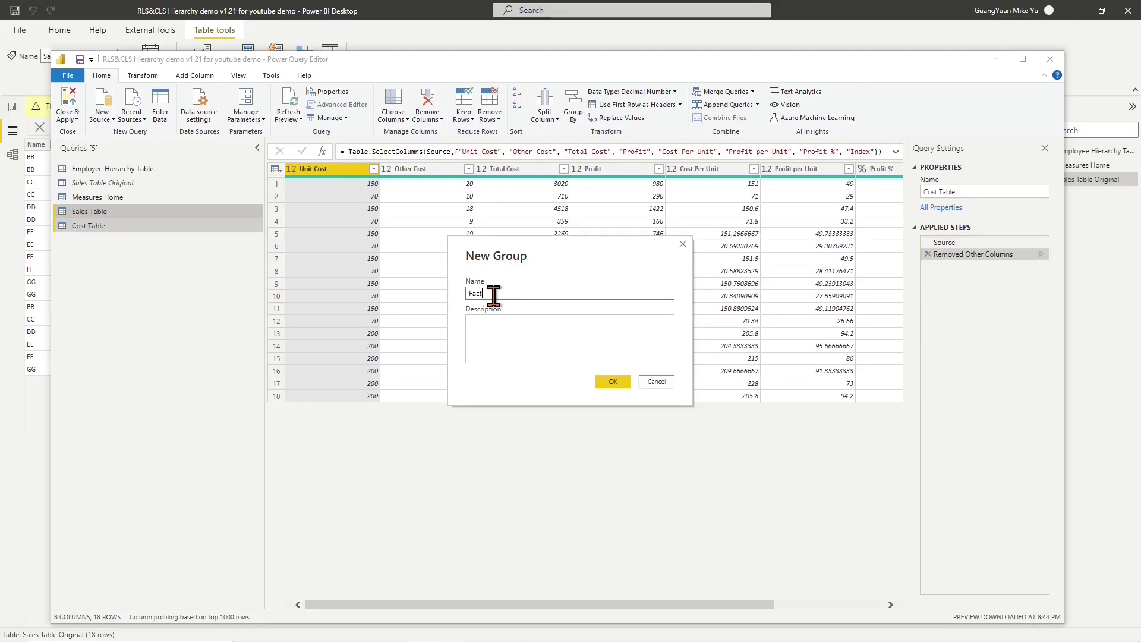
{"action": "left_click", "coordinate": [610, 382]}
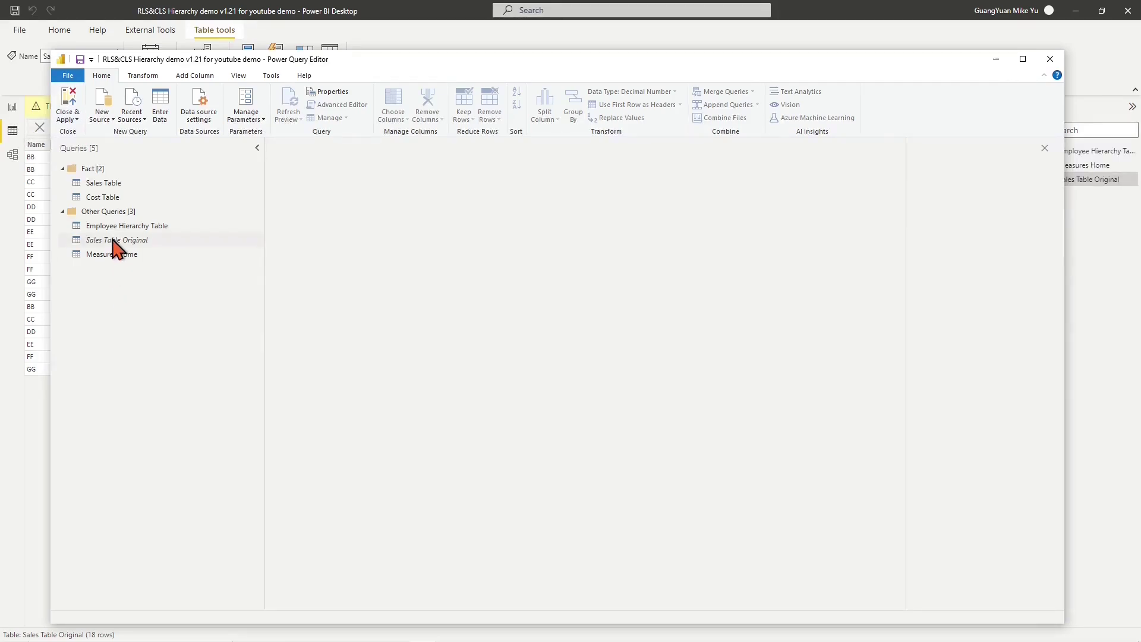
{"action": "left_click", "coordinate": [76, 118]}
{"action": "left_click", "coordinate": [91, 135]}
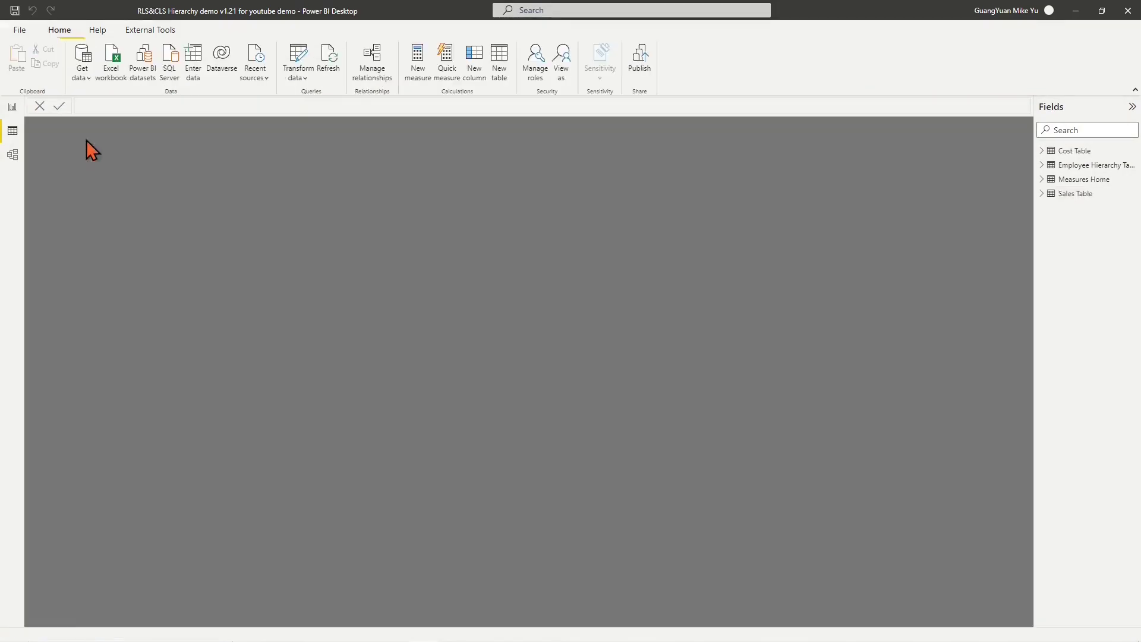
Step: Arrange the model diagram with Sales Table beside Employee Hierarchy Table and Cost Table directly below Sales Table
{"action": "left_click", "coordinate": [13, 156]}
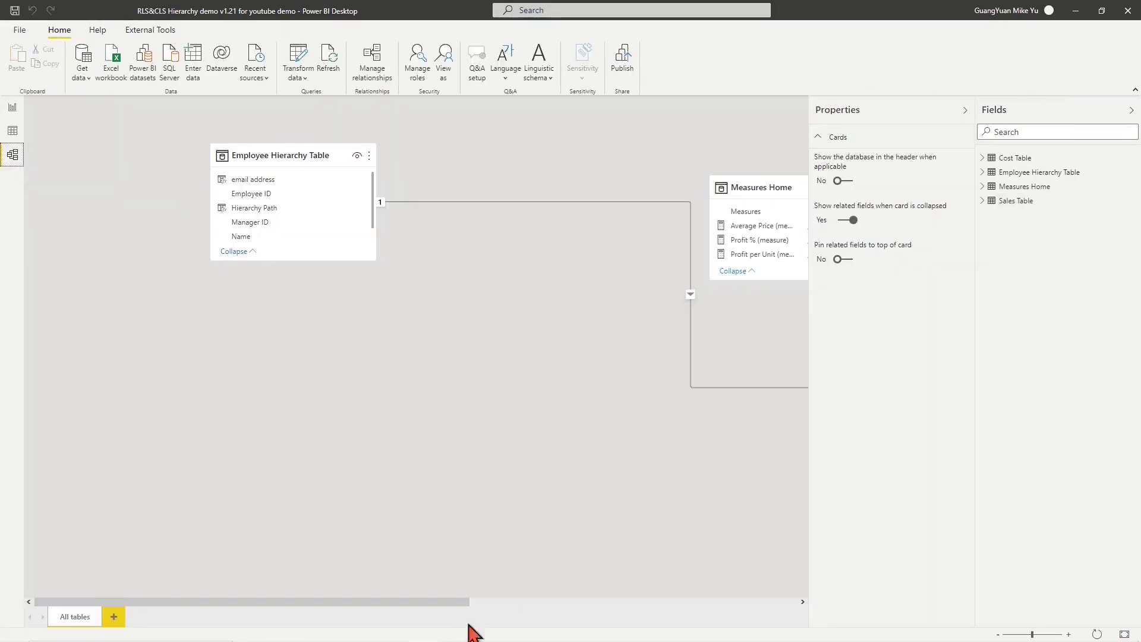
{"action": "left_click", "coordinate": [965, 110]}
{"action": "left_click_drag", "start_coordinate": [630, 601], "coordinate": [780, 600]}
{"action": "left_click_drag", "start_coordinate": [779, 154], "coordinate": [217, 308]}
{"action": "left_click_drag", "start_coordinate": [624, 602], "coordinate": [769, 602]}
{"action": "left_click_drag", "start_coordinate": [795, 311], "coordinate": [430, 514]}
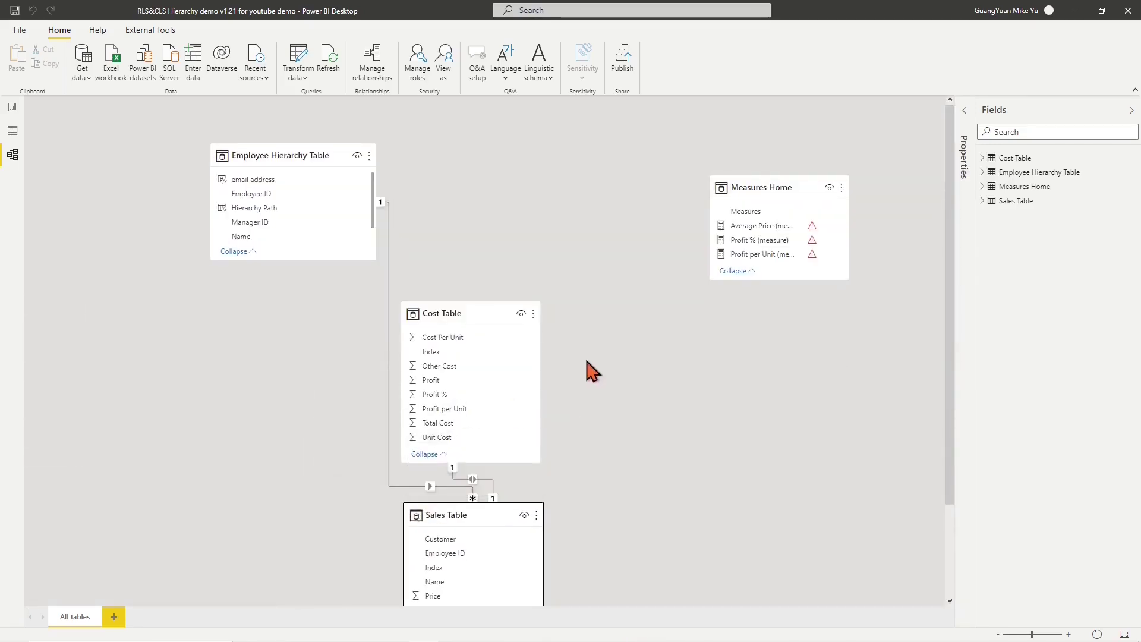
{"action": "scroll", "coordinate": [590, 370], "scroll_direction": "down", "scroll_amount": 1}
{"action": "left_click_drag", "start_coordinate": [414, 261], "coordinate": [595, 387]}
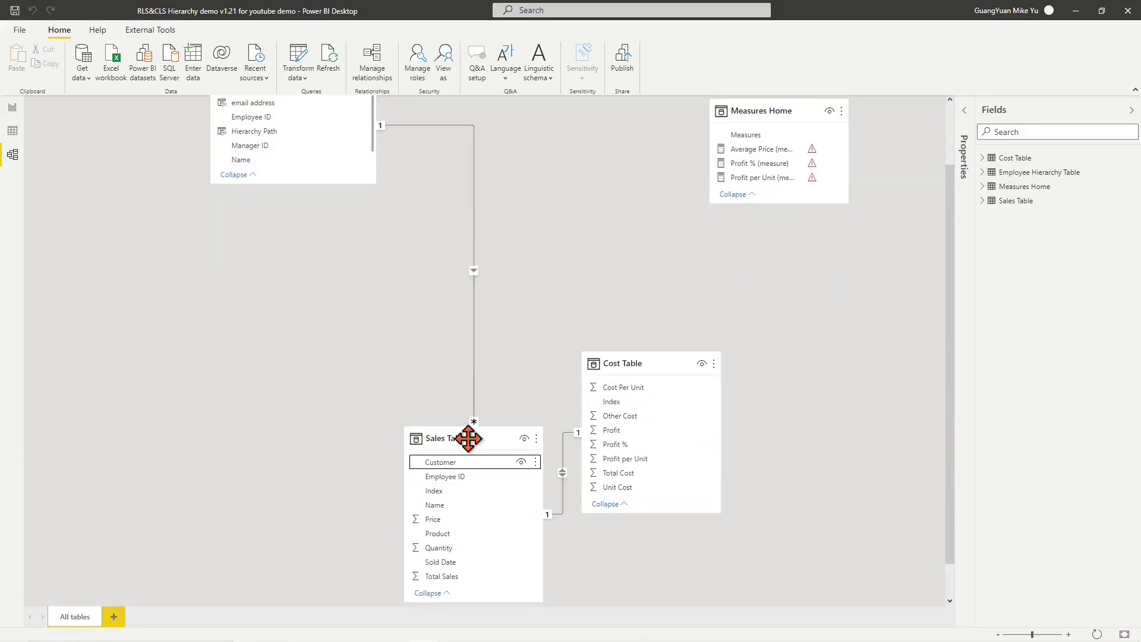
{"action": "left_click_drag", "start_coordinate": [469, 438], "coordinate": [488, 146]}
{"action": "scroll", "coordinate": [642, 461], "scroll_direction": "up", "scroll_amount": 1}
{"action": "left_click_drag", "start_coordinate": [642, 462], "coordinate": [496, 481]}
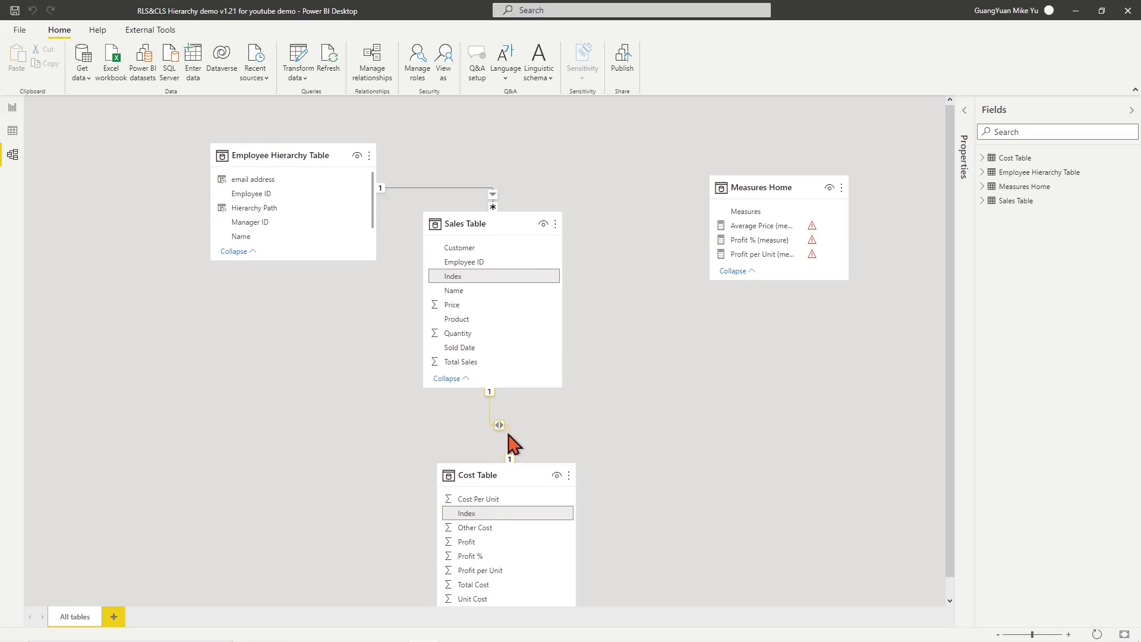
Step: Redefine the Sales Table and Cost Table relationship with Sales Table first and Cost Table second, matched on their Index columns
{"action": "right_click", "coordinate": [507, 434]}
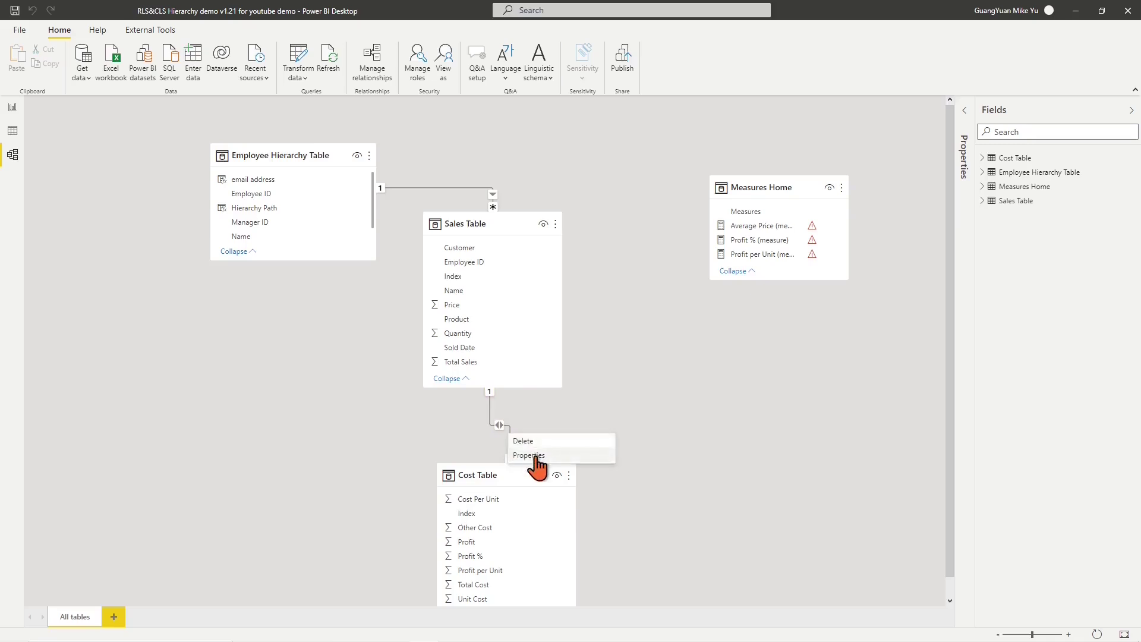
{"action": "left_click", "coordinate": [531, 455]}
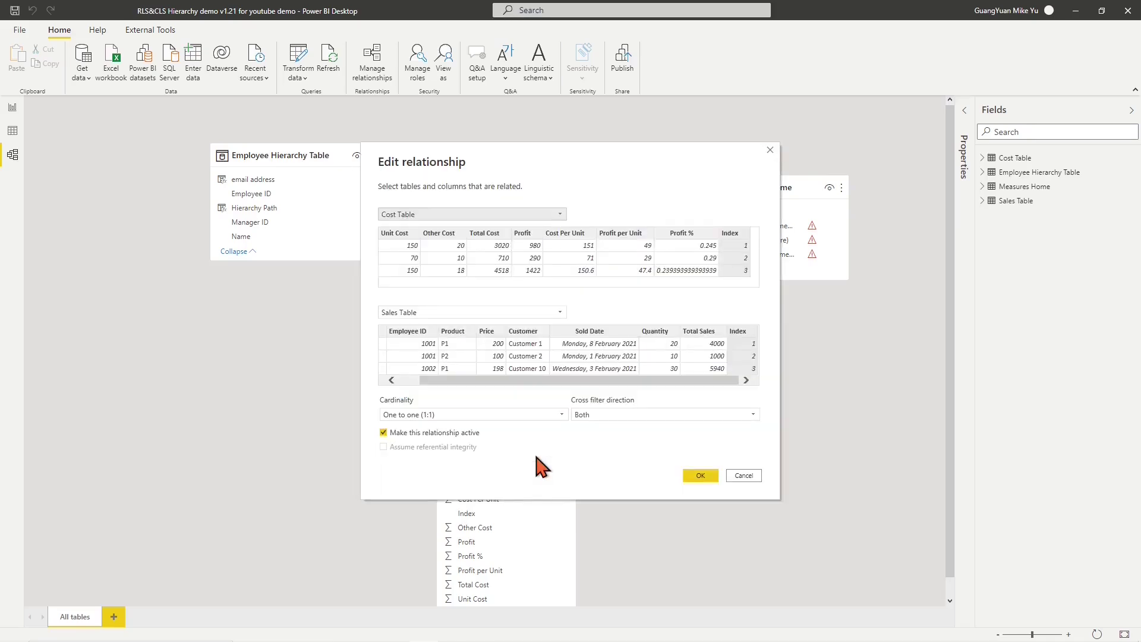
{"action": "left_click", "coordinate": [559, 215]}
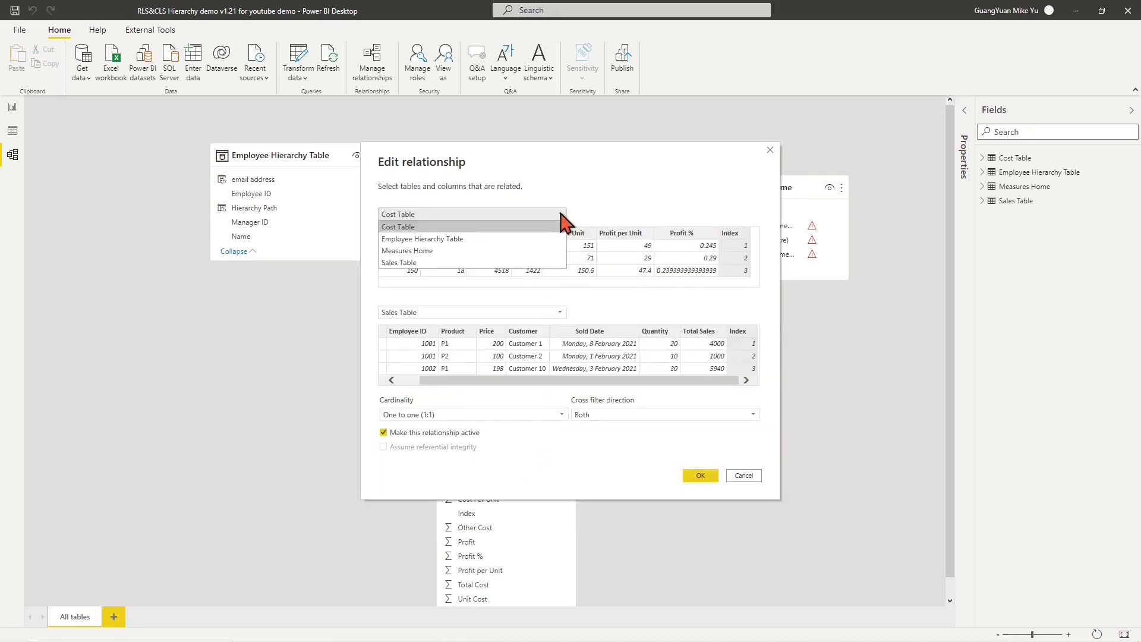
{"action": "left_click", "coordinate": [537, 262]}
{"action": "left_click", "coordinate": [560, 314]}
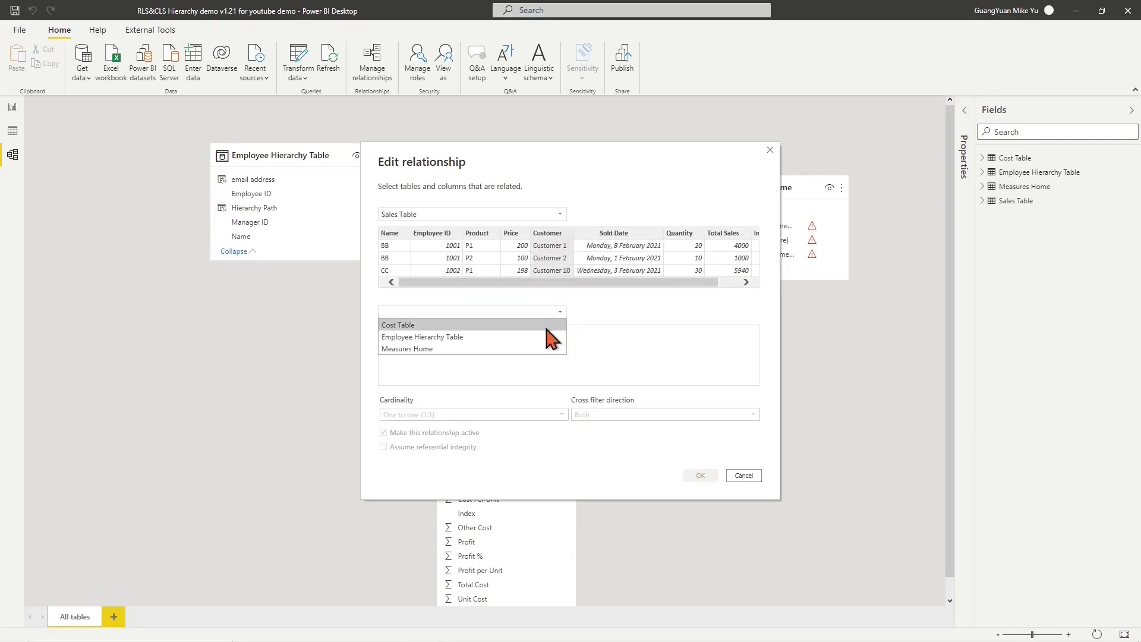
{"action": "left_click", "coordinate": [547, 326]}
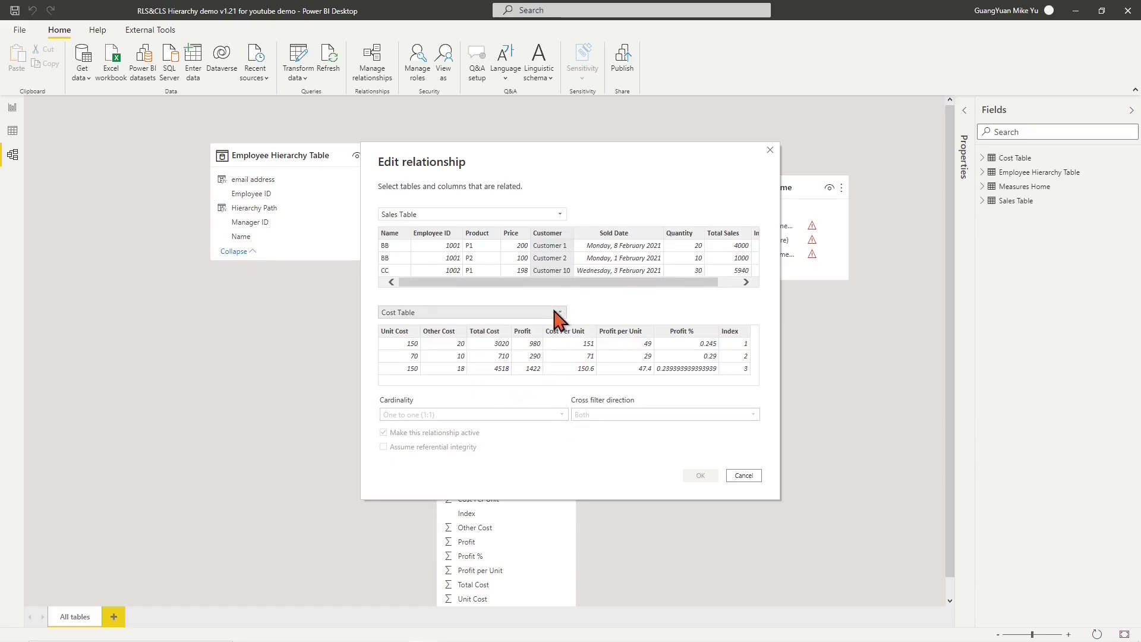
{"action": "left_click_drag", "start_coordinate": [581, 283], "coordinate": [680, 284]}
{"action": "left_click", "coordinate": [744, 234]}
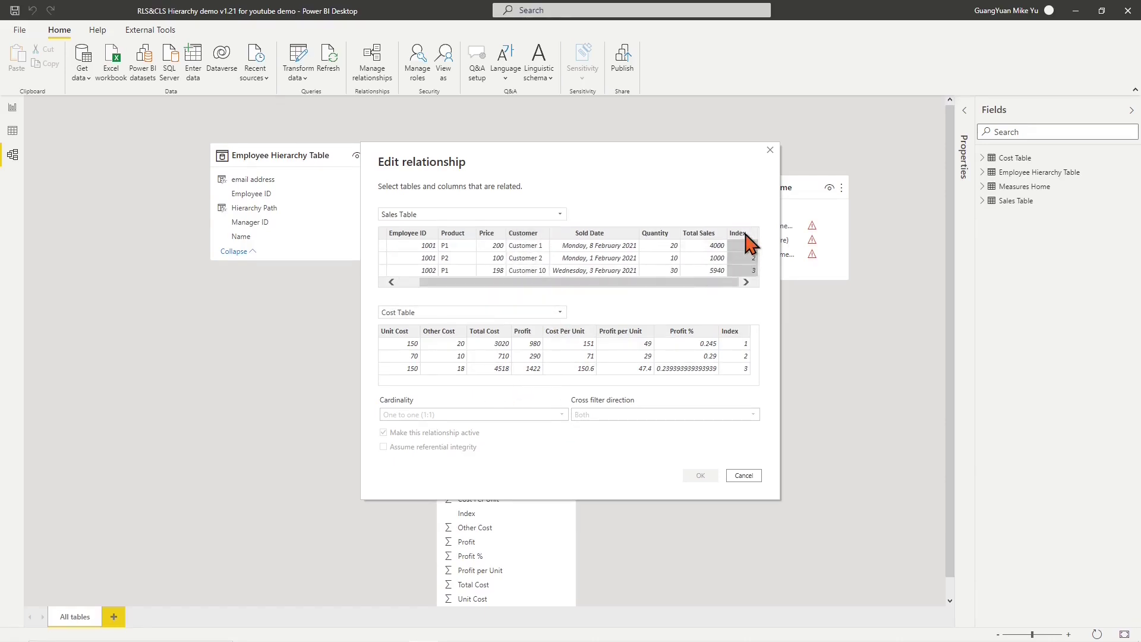
{"action": "left_click", "coordinate": [731, 342]}
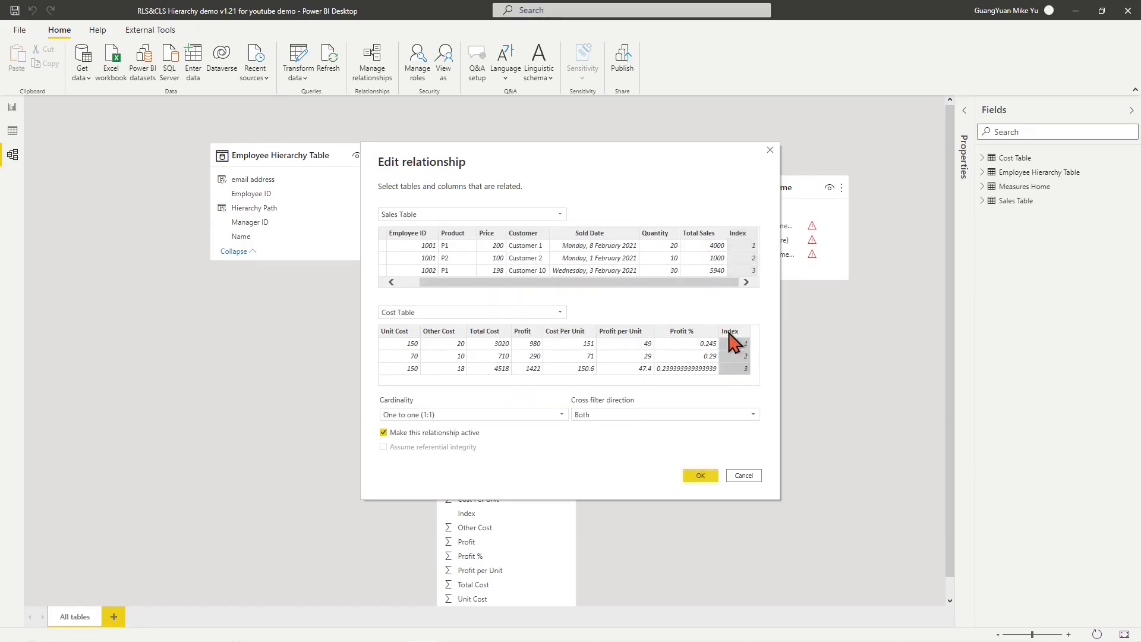
Step: Set the relationship's cardinality to One to many (1:*) and its cross filter direction to Single, and accept it
{"action": "left_click", "coordinate": [562, 414]}
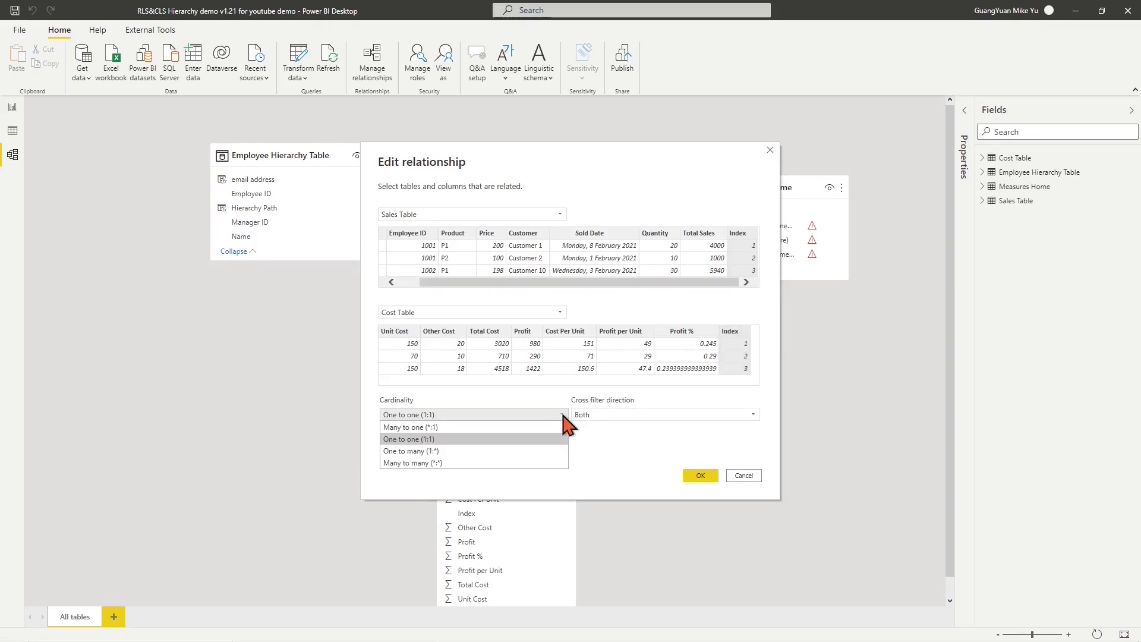
{"action": "left_click", "coordinate": [488, 451]}
{"action": "left_click", "coordinate": [753, 415]}
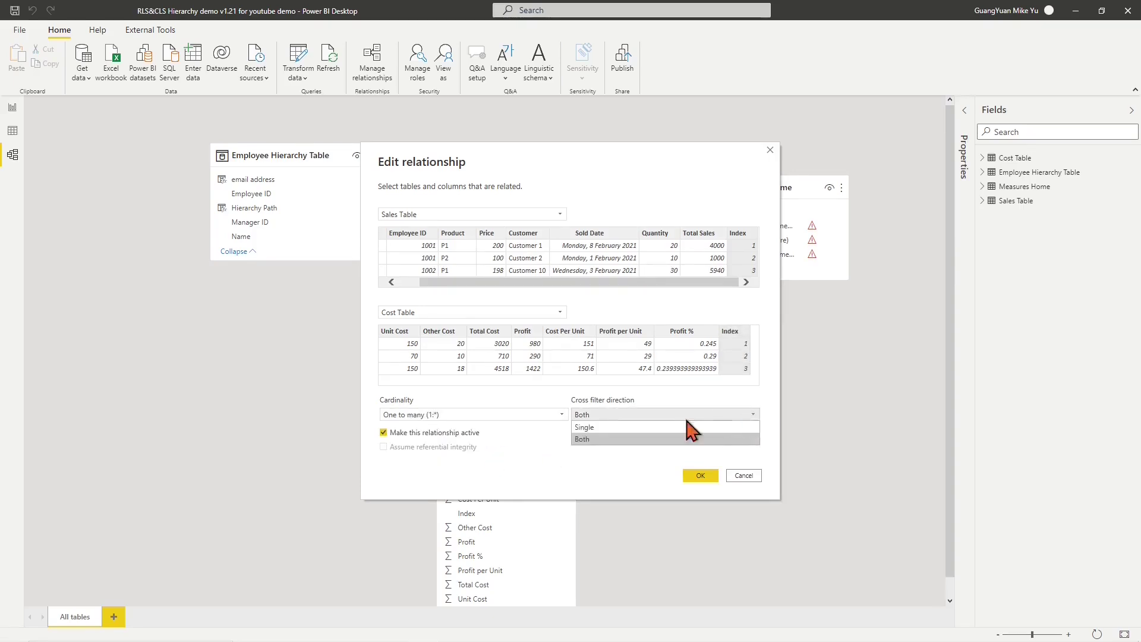
{"action": "left_click", "coordinate": [654, 426]}
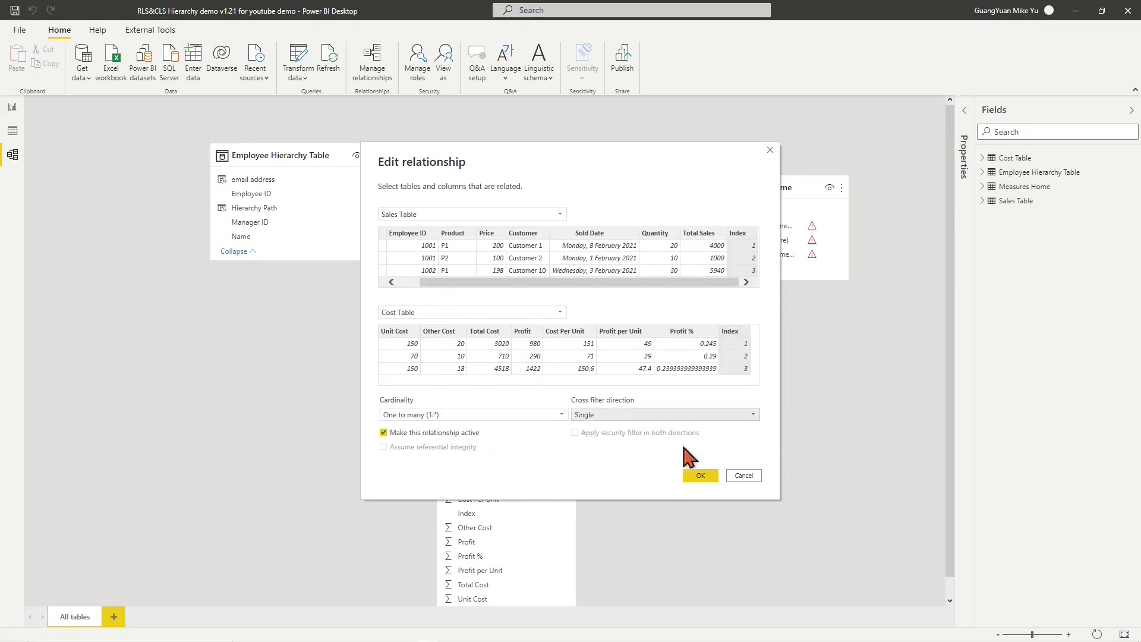
{"action": "left_click", "coordinate": [701, 476]}
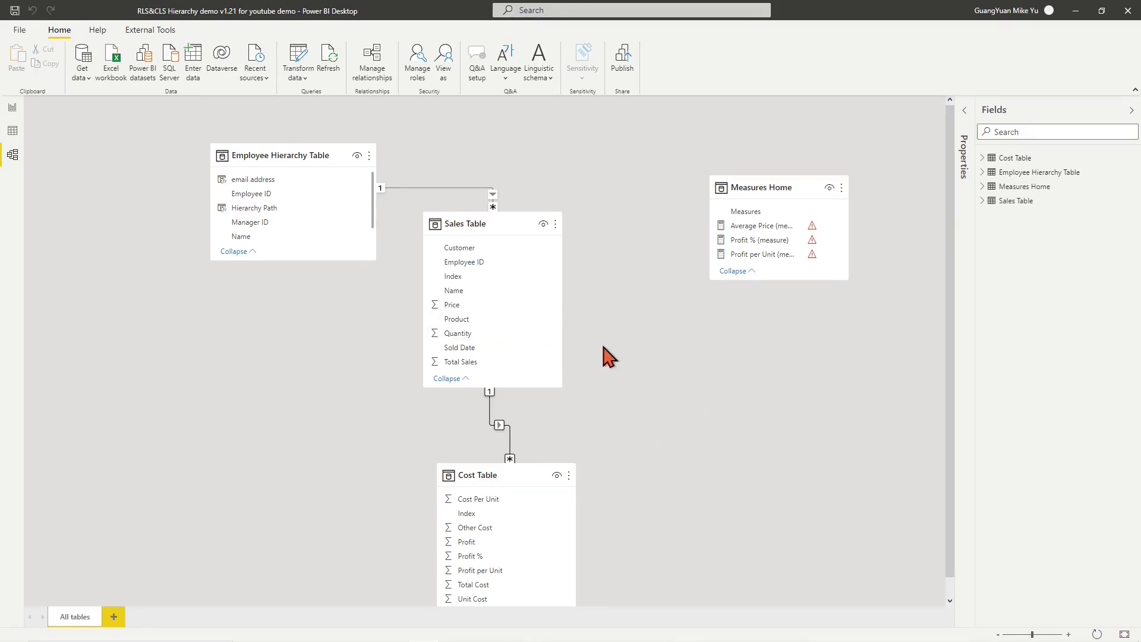
Step: Review the Average Price, Profit % and Profit per Unit measures in the Measures Home table
{"action": "scroll", "coordinate": [605, 355], "scroll_direction": "down", "scroll_amount": 1}
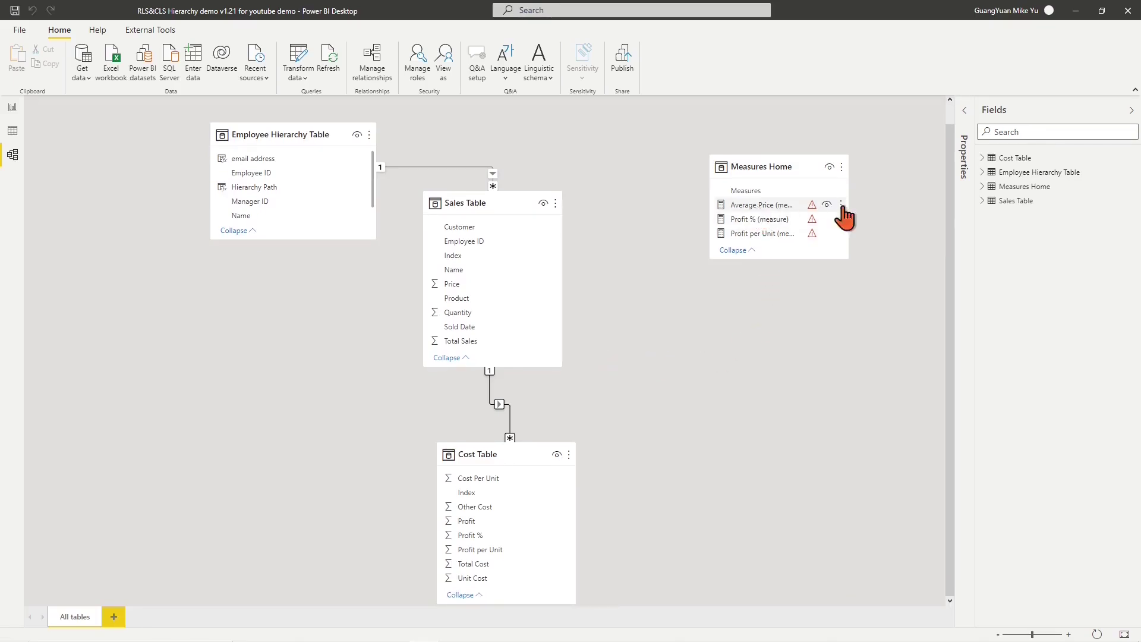
{"action": "left_click", "coordinate": [983, 186]}
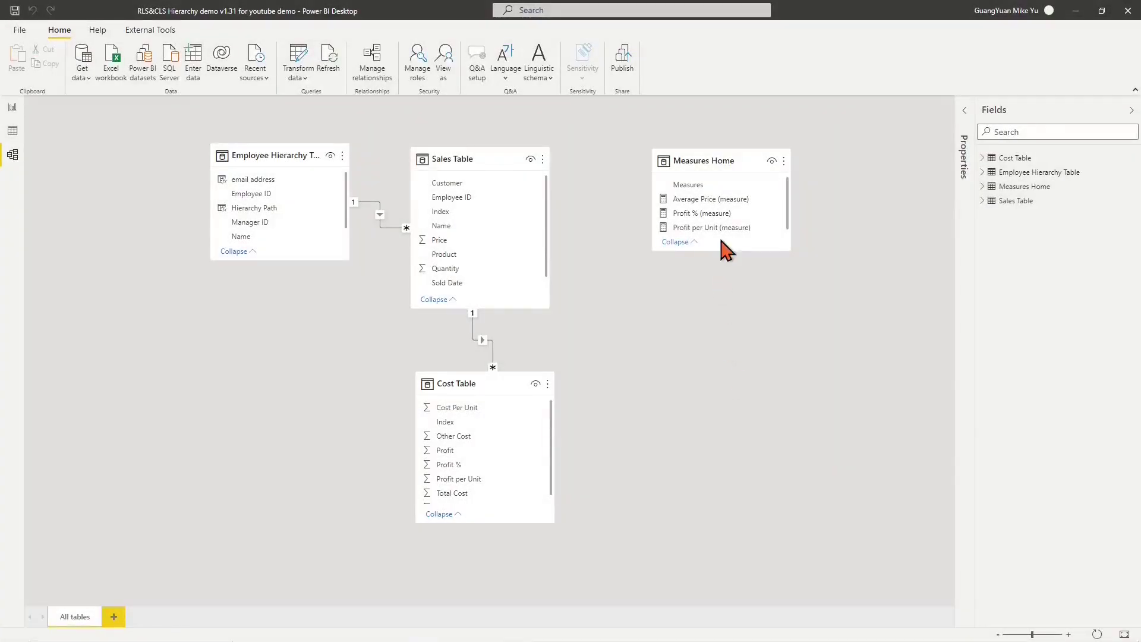
{"action": "left_click", "coordinate": [726, 200]}
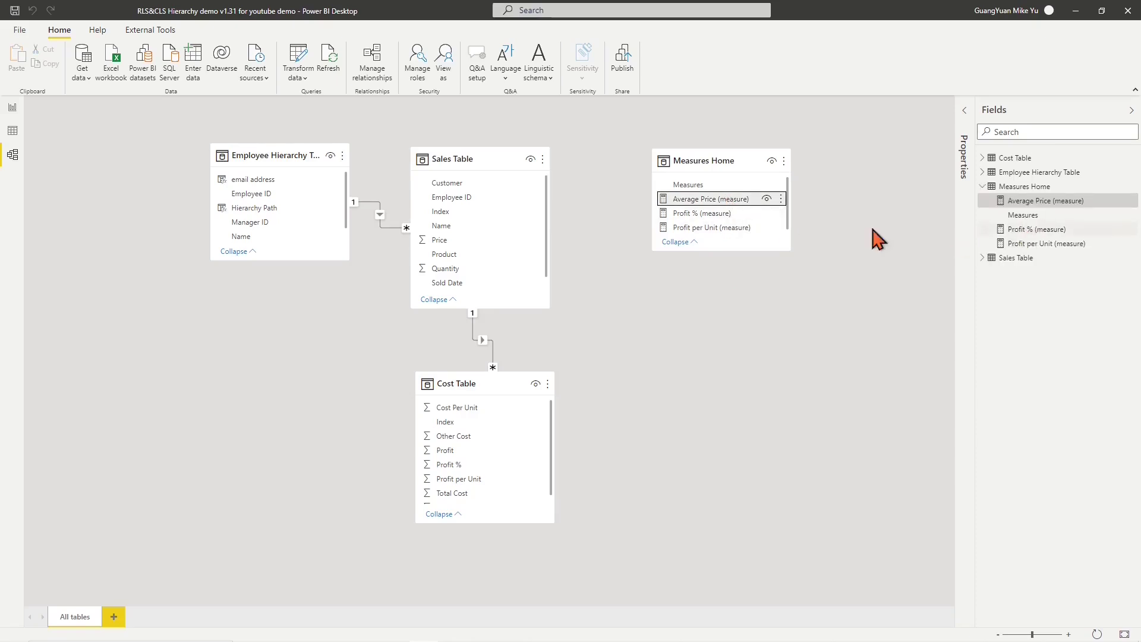
{"action": "left_click", "coordinate": [1033, 230]}
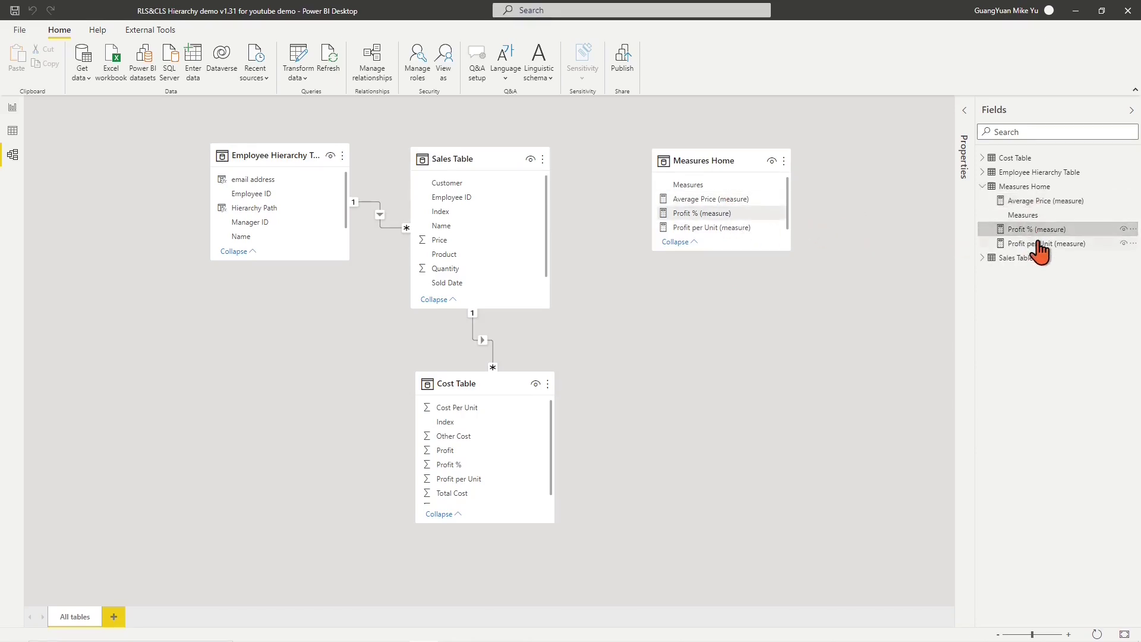
{"action": "left_click", "coordinate": [1040, 244]}
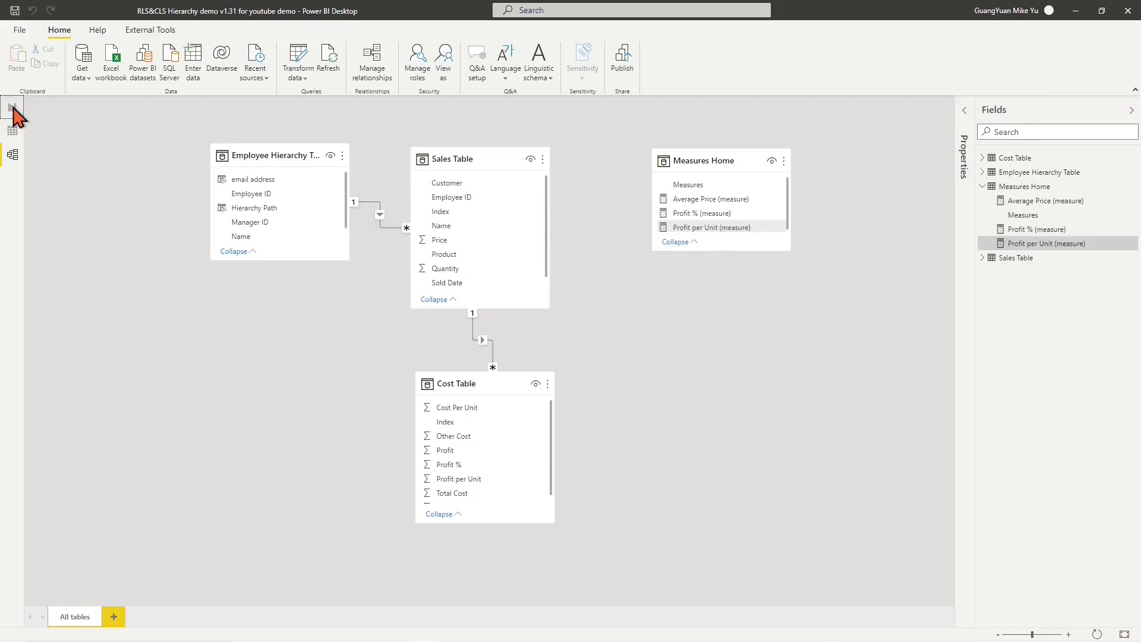
Step: Create a security role named RLS&CLS Hierarchy User Group from the report view
{"action": "left_click", "coordinate": [13, 108]}
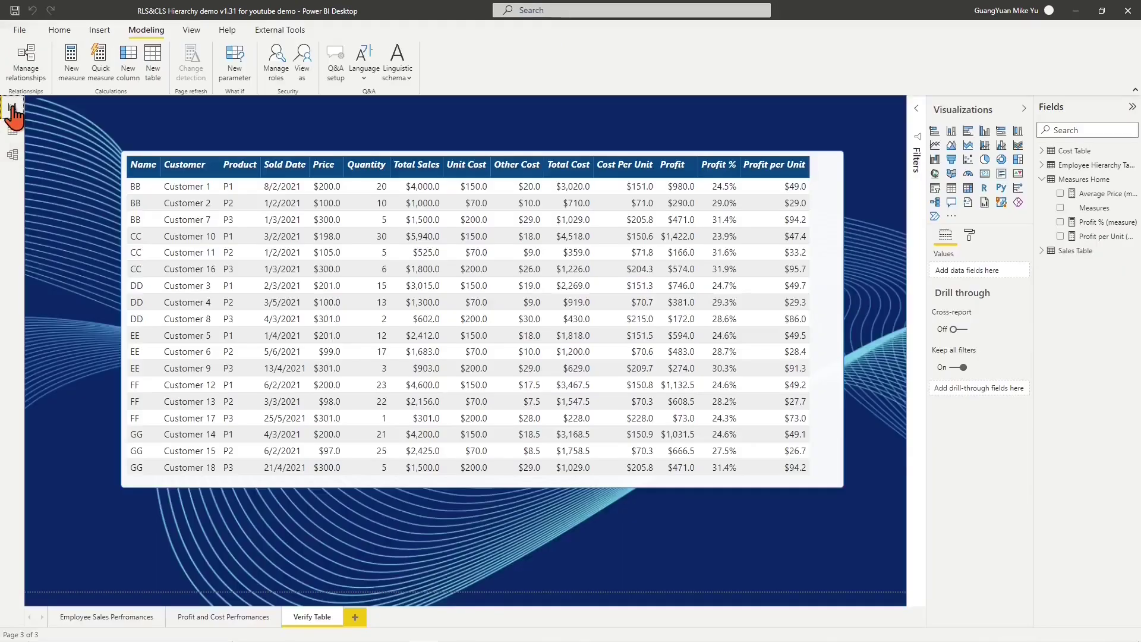
{"action": "left_click", "coordinate": [276, 62]}
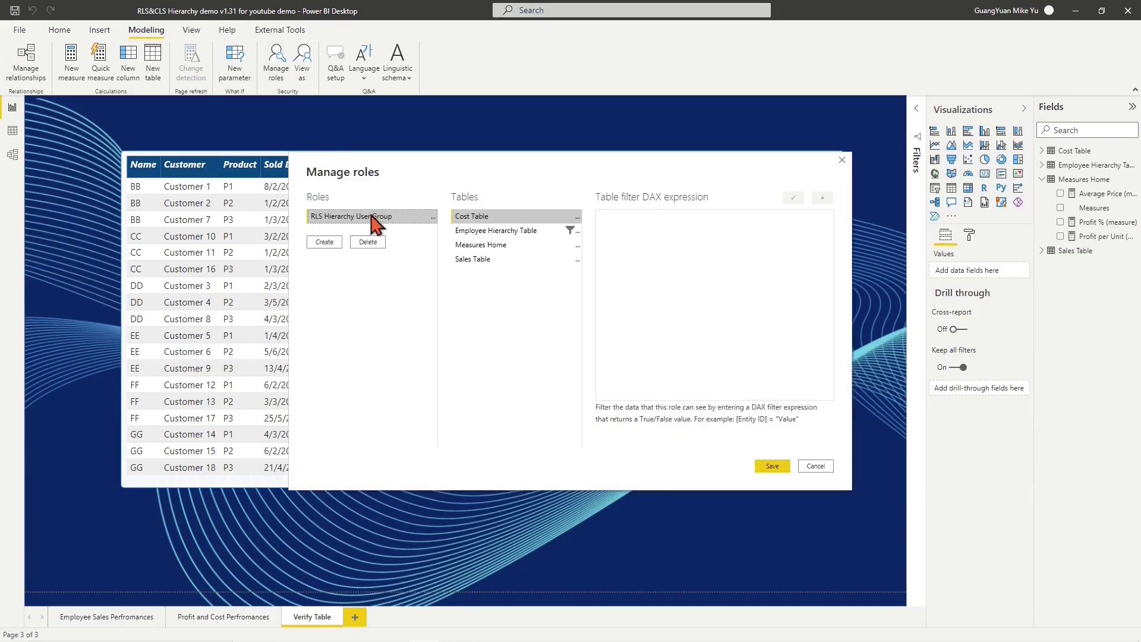
{"action": "left_click", "coordinate": [329, 242]}
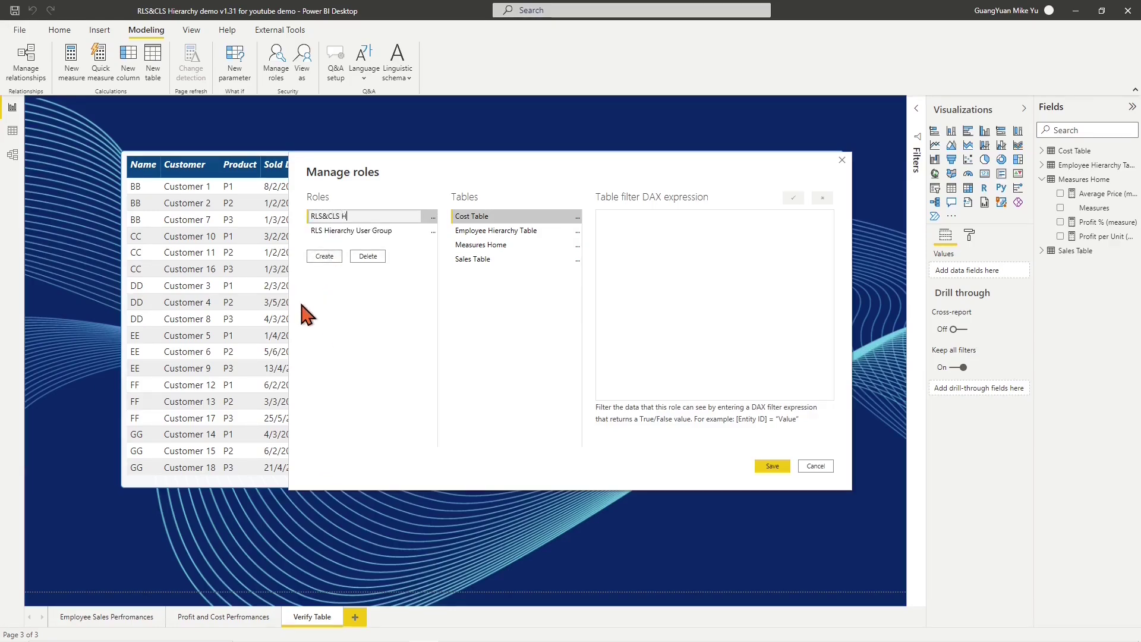
{"action": "type", "text": "RLS&CLS Hierarchy User Group"}
{"action": "key", "text": "Return"}
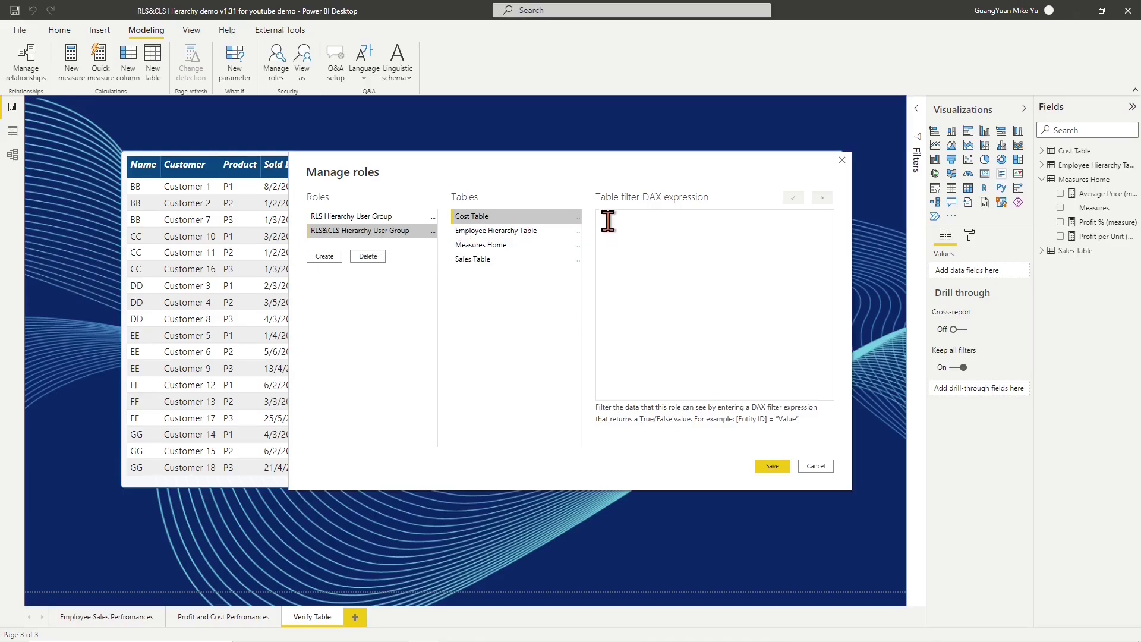
Step: Filter Cost Table in the RLS&CLS Hierarchy User Group role with the DAX expression ISBLANK([Index])
{"action": "left_click", "coordinate": [651, 228]}
{"action": "type", "text": "ISB"}
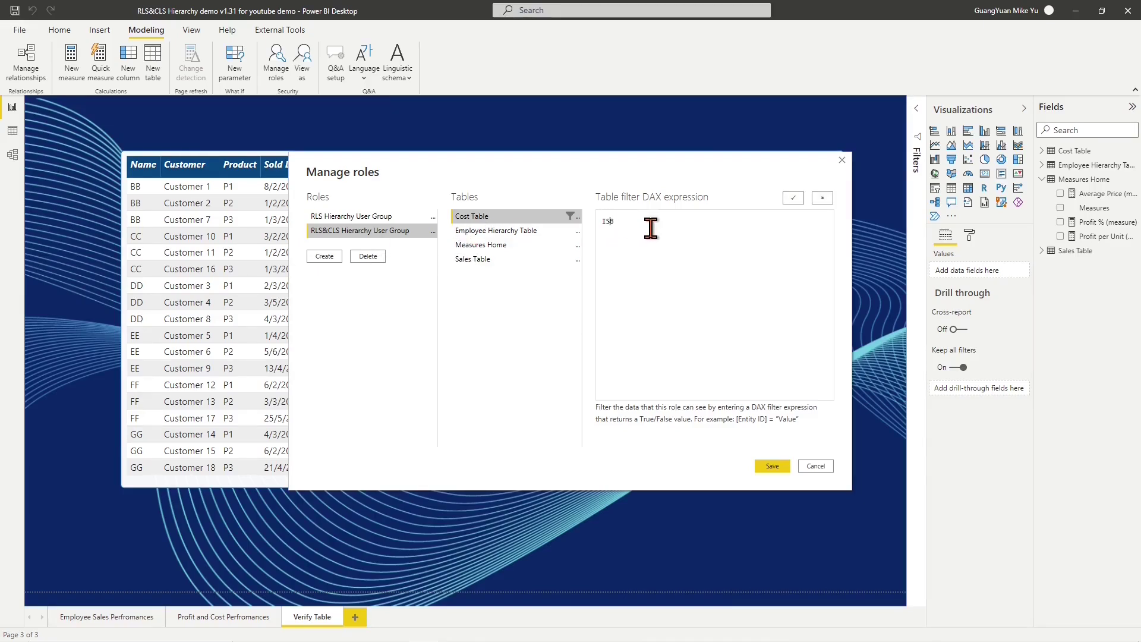
{"action": "type", "text": "LANK([Index])"}
{"action": "left_click_drag", "start_coordinate": [669, 221], "coordinate": [595, 218]}
{"action": "left_click", "coordinate": [681, 274]}
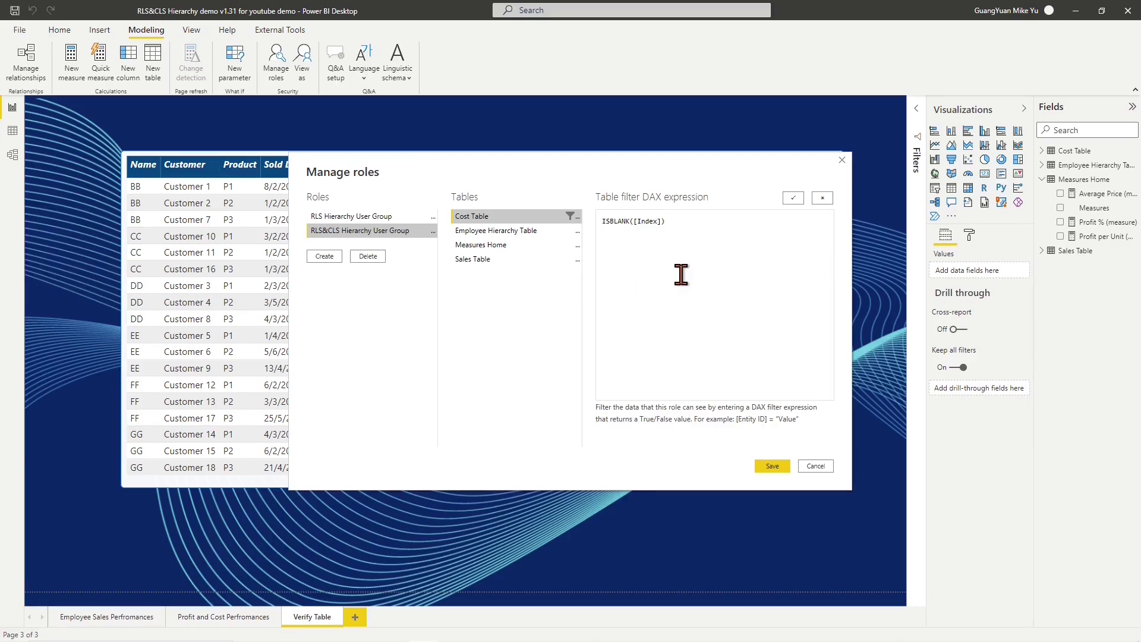
Step: Copy the Employee Hierarchy Table's PATHCONTAINS filter from the RLS Hierarchy User Group role to the same table in RLS&CLS Hierarchy User Group
{"action": "left_click", "coordinate": [381, 217]}
{"action": "left_click", "coordinate": [492, 232]}
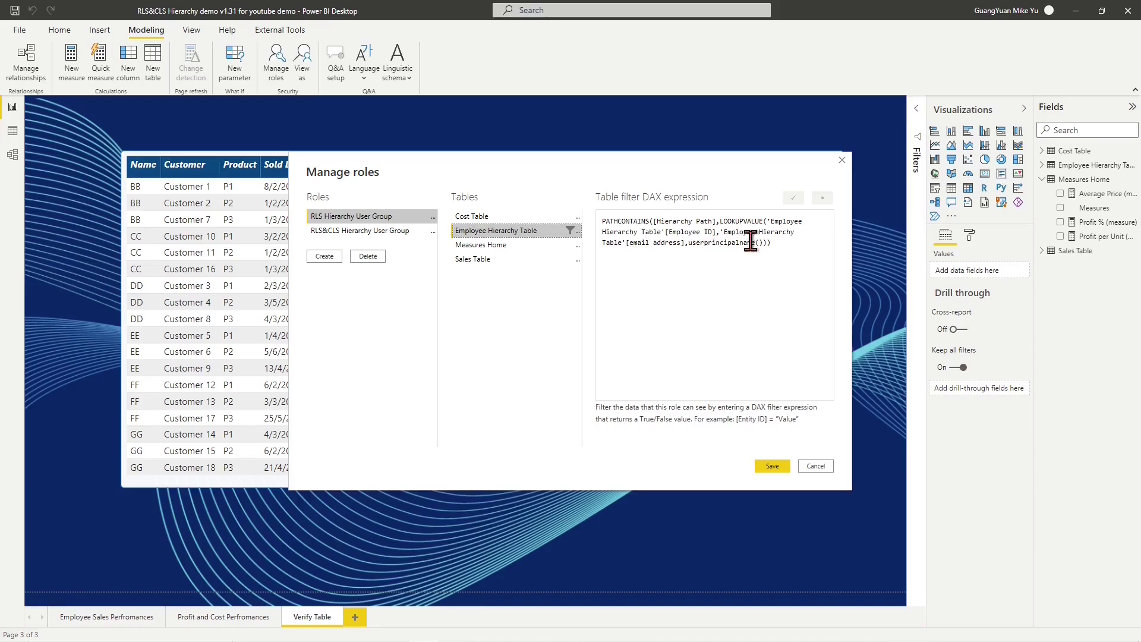
{"action": "left_click_drag", "start_coordinate": [779, 244], "coordinate": [602, 221]}
{"action": "key", "text": "ctrl+c"}
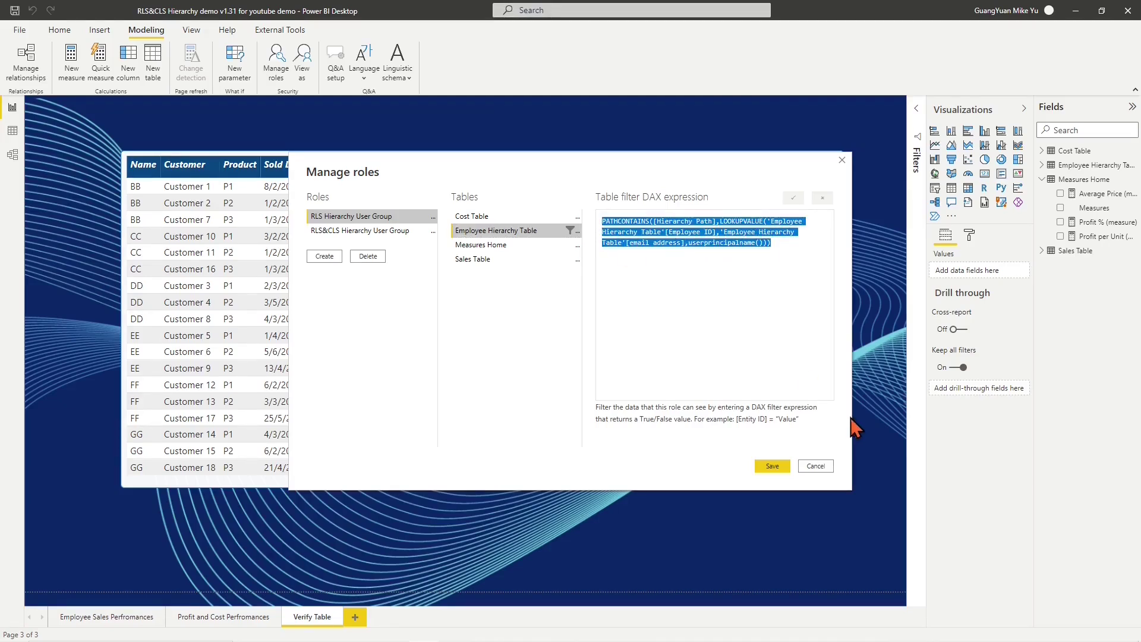
{"action": "left_click", "coordinate": [400, 232]}
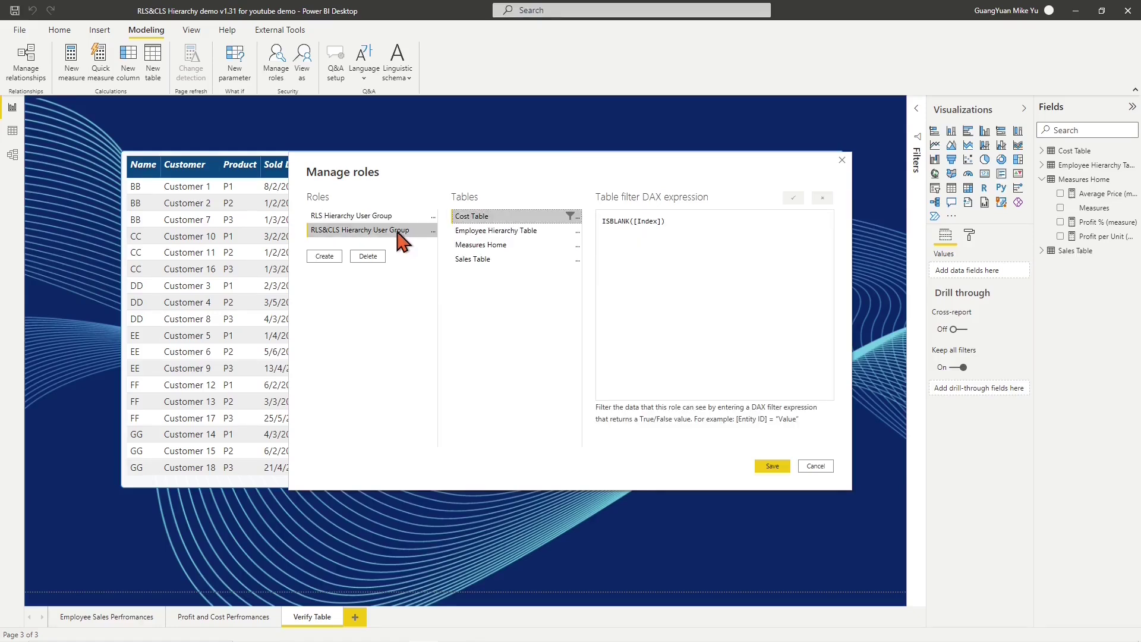
{"action": "left_click", "coordinate": [475, 232]}
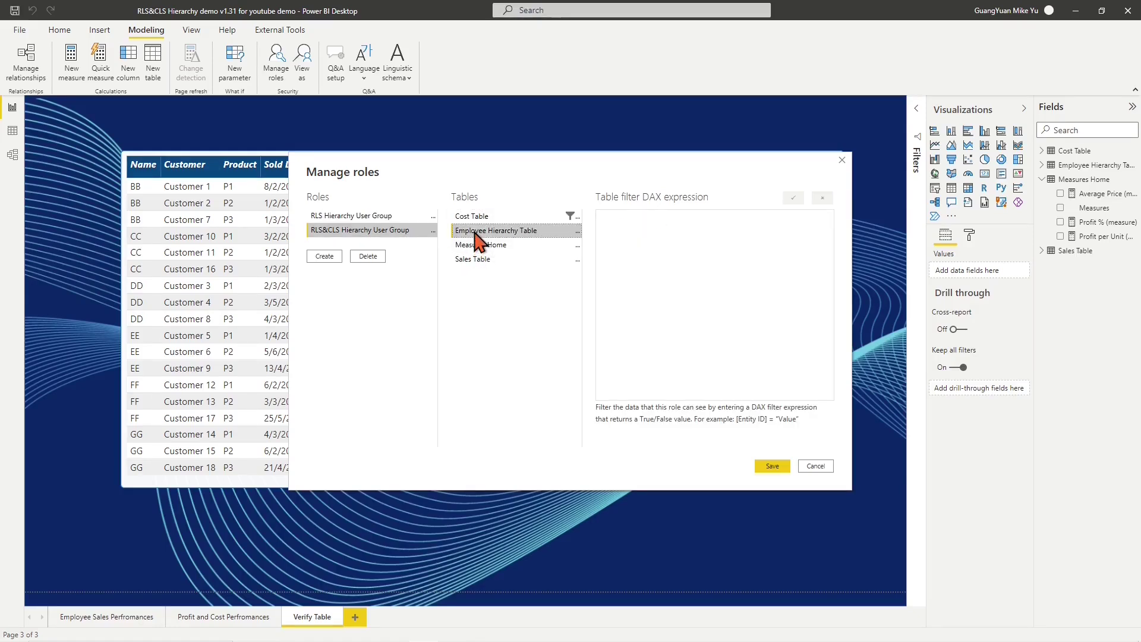
{"action": "left_click", "coordinate": [612, 224]}
{"action": "key", "text": "ctrl+v"}
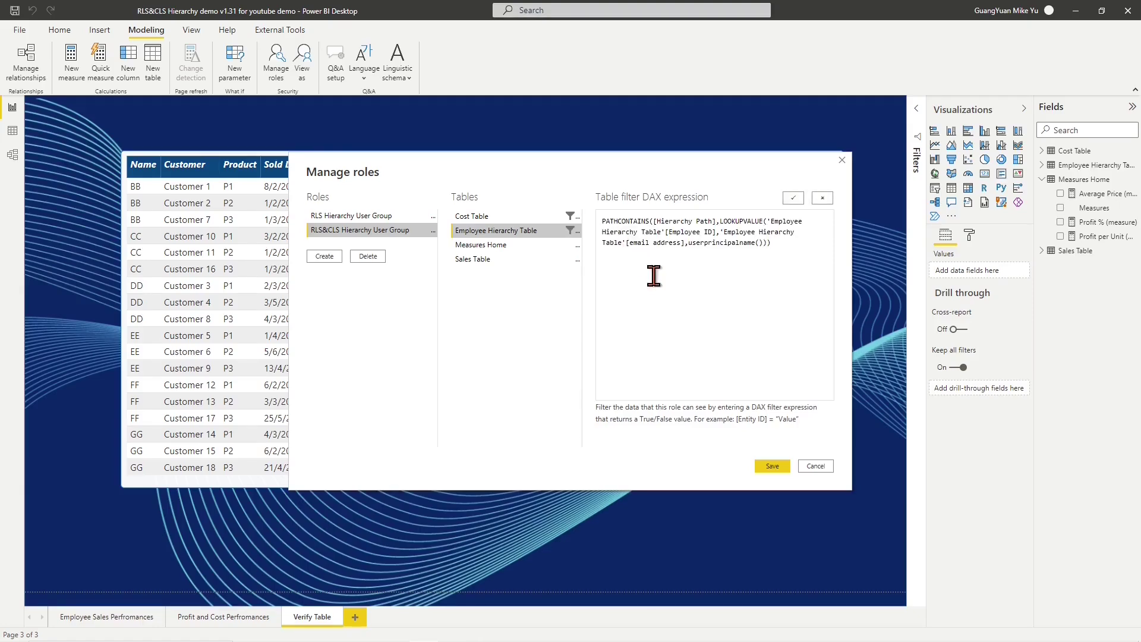
Step: Save the role filter definitions and collapse the Visualizations and Fields panes to enlarge the report canvas
{"action": "left_click", "coordinate": [489, 231]}
{"action": "left_click", "coordinate": [773, 466]}
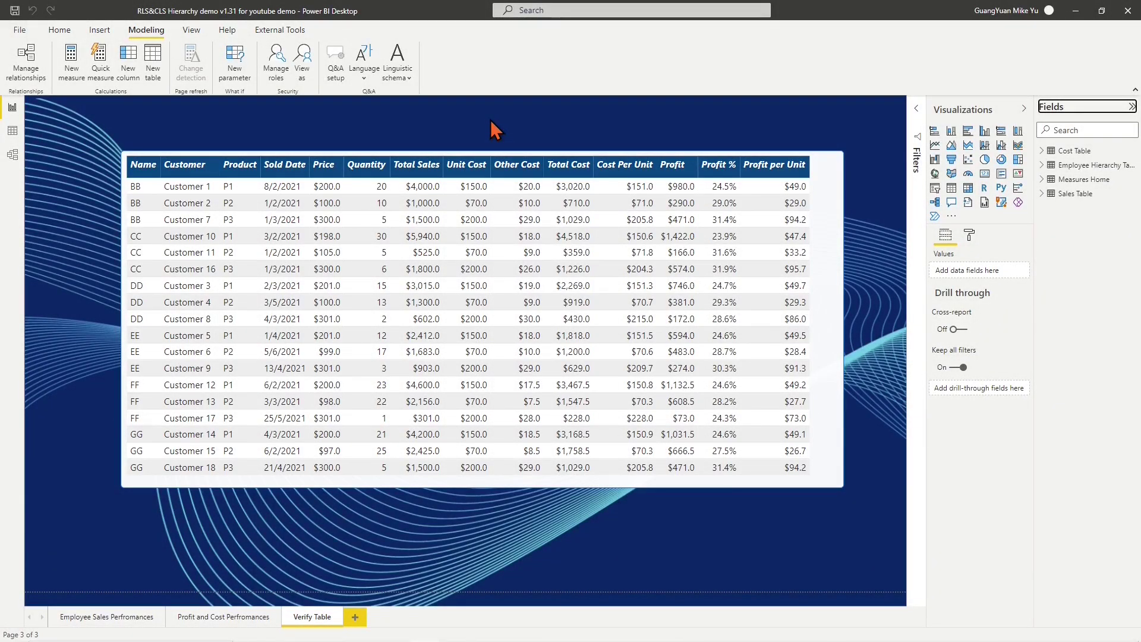
{"action": "left_click", "coordinate": [1024, 109]}
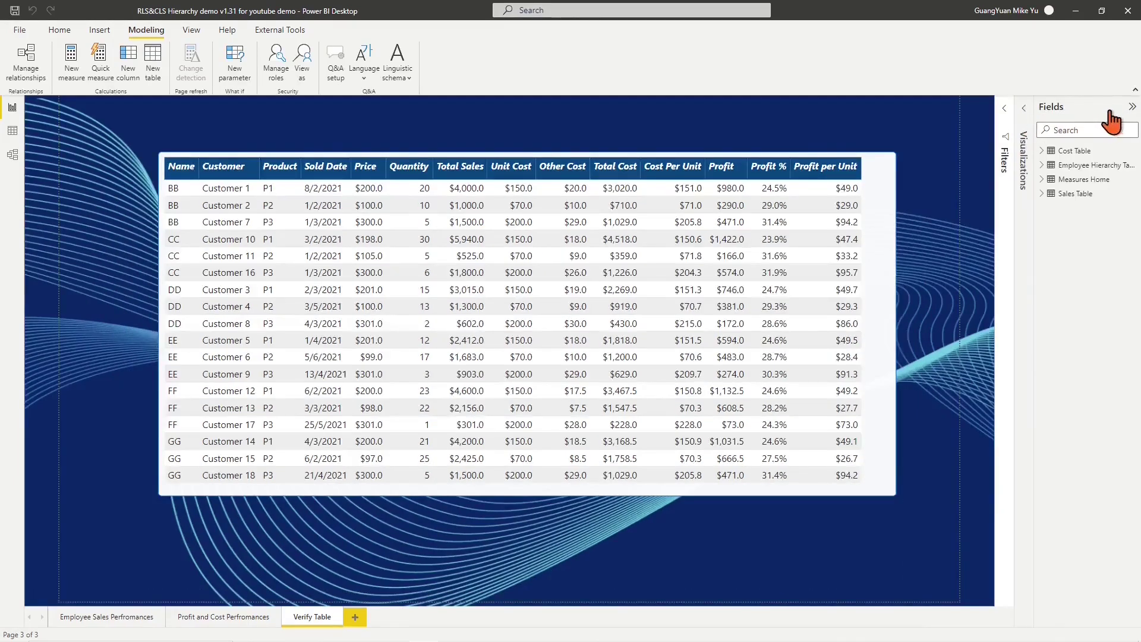
{"action": "left_click", "coordinate": [1131, 107]}
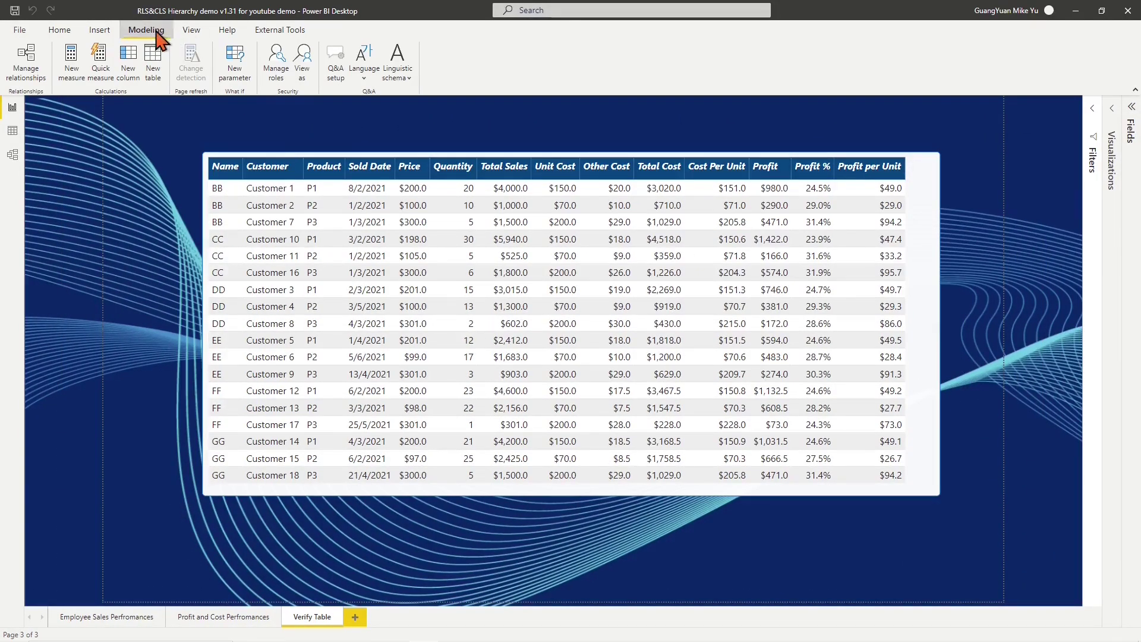
Step: View the report as another user in the RLS Hierarchy User Group role, entering a manager's e-mail
{"action": "left_click", "coordinate": [302, 74]}
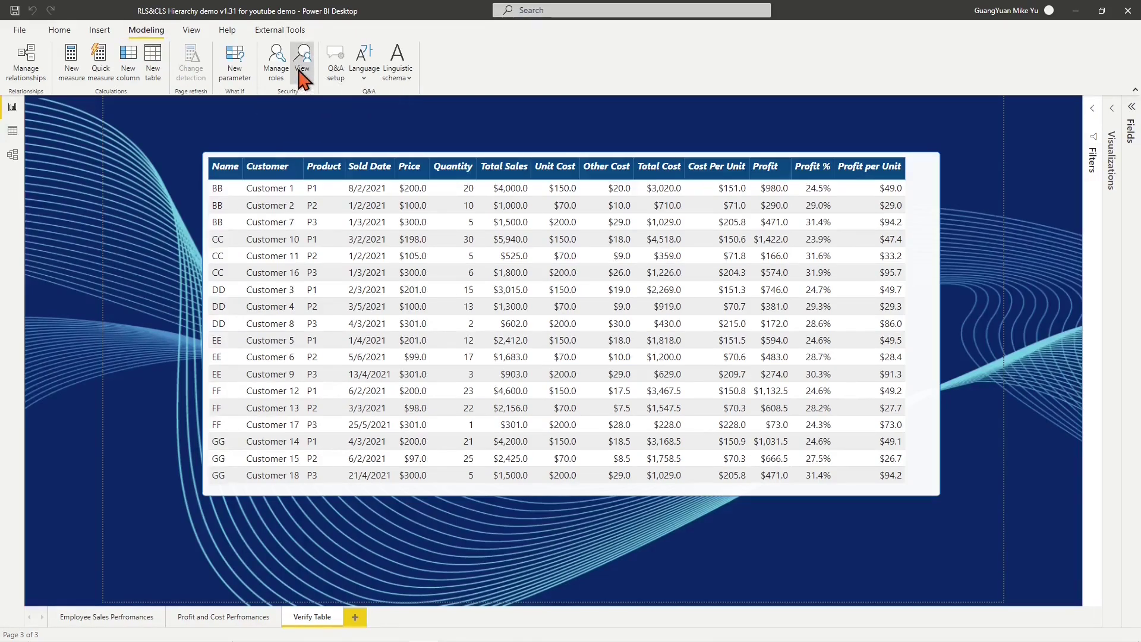
{"action": "left_click", "coordinate": [476, 265]}
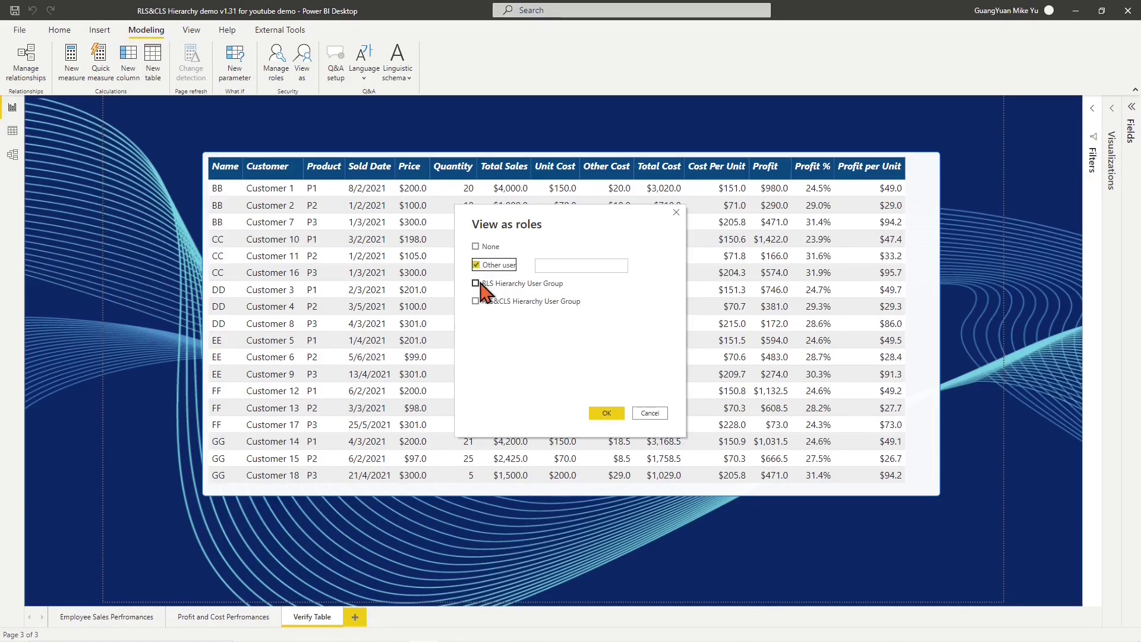
{"action": "left_click", "coordinate": [476, 283]}
{"action": "left_click", "coordinate": [561, 266]}
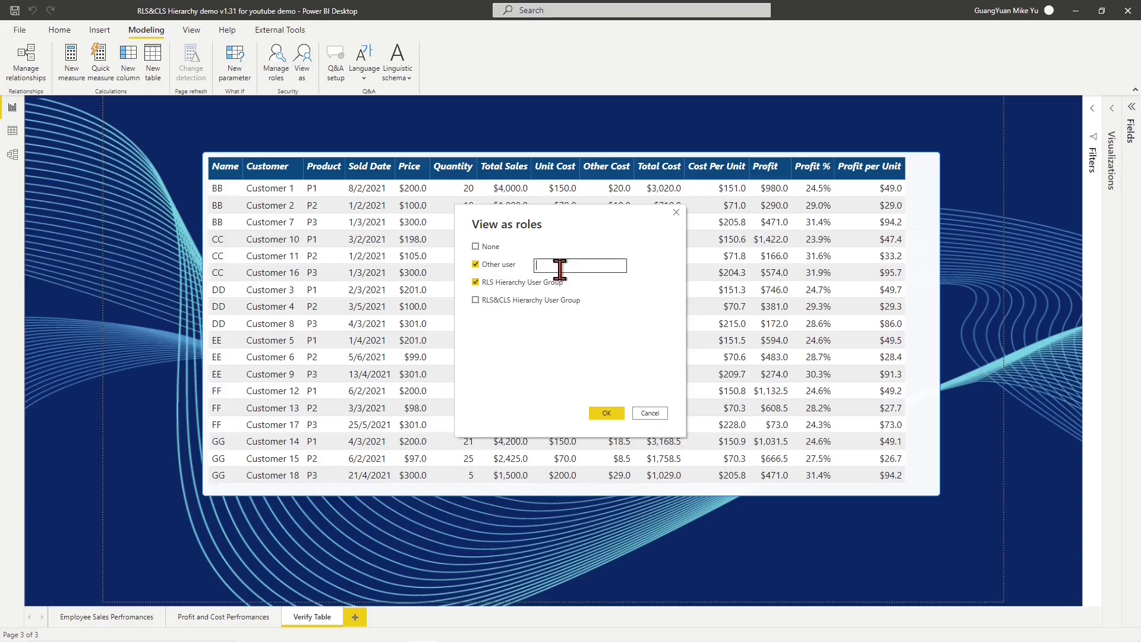
{"action": "type", "text": "BB@test.com"}
{"action": "left_click", "coordinate": [606, 413]}
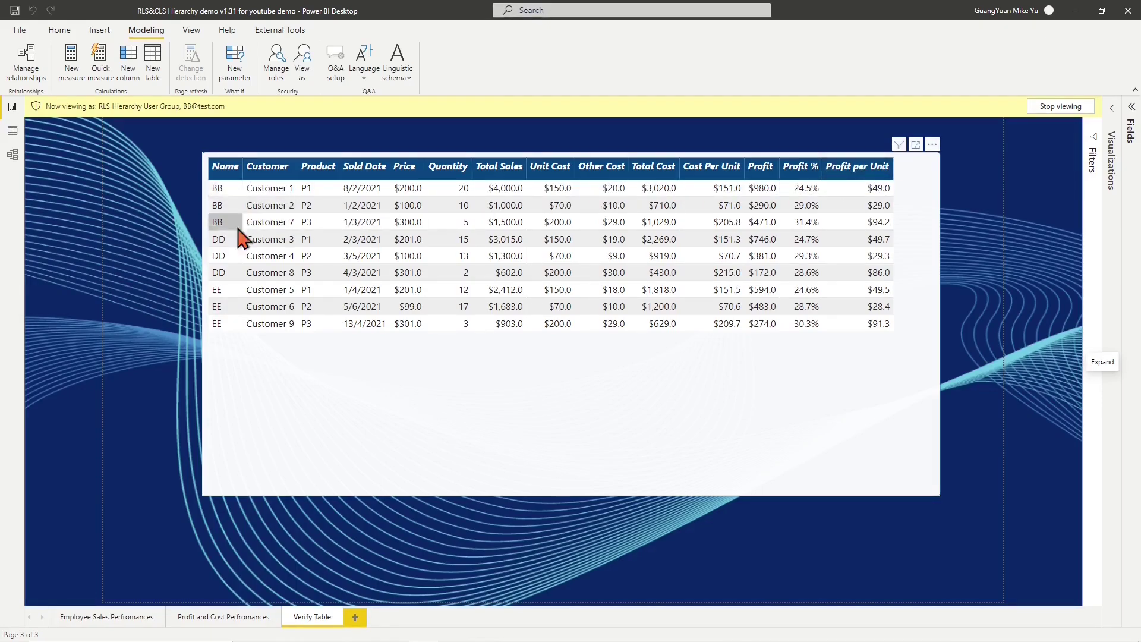
Step: Check the sales, profit and cost, and Verify Table pages under the RLS Hierarchy User Group role, and end the role preview
{"action": "left_click", "coordinate": [116, 617]}
{"action": "left_click", "coordinate": [231, 621]}
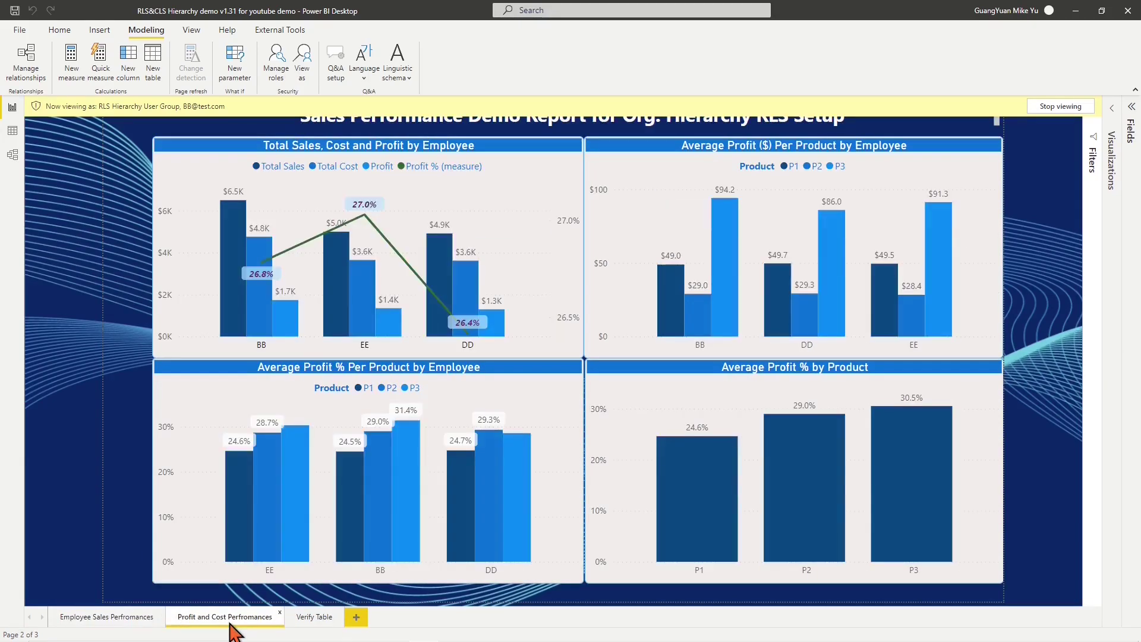
{"action": "left_click", "coordinate": [326, 621]}
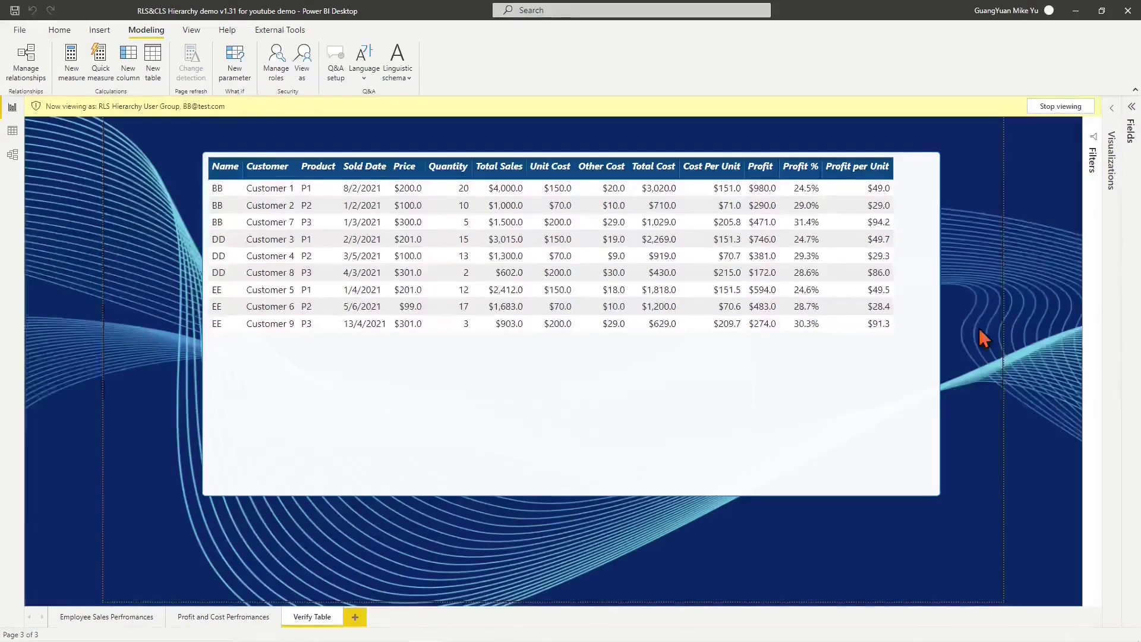
{"action": "left_click", "coordinate": [1055, 107]}
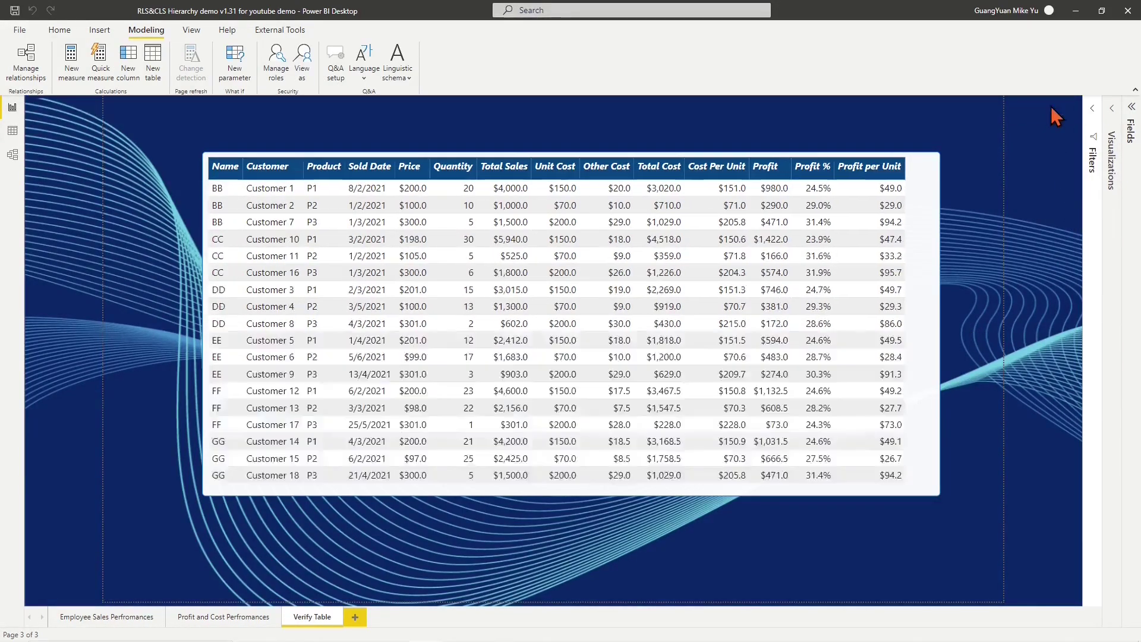
Step: View the report as another user in the RLS&CLS Hierarchy User Group role, entering a non-manager employee's e-mail
{"action": "left_click", "coordinate": [303, 66]}
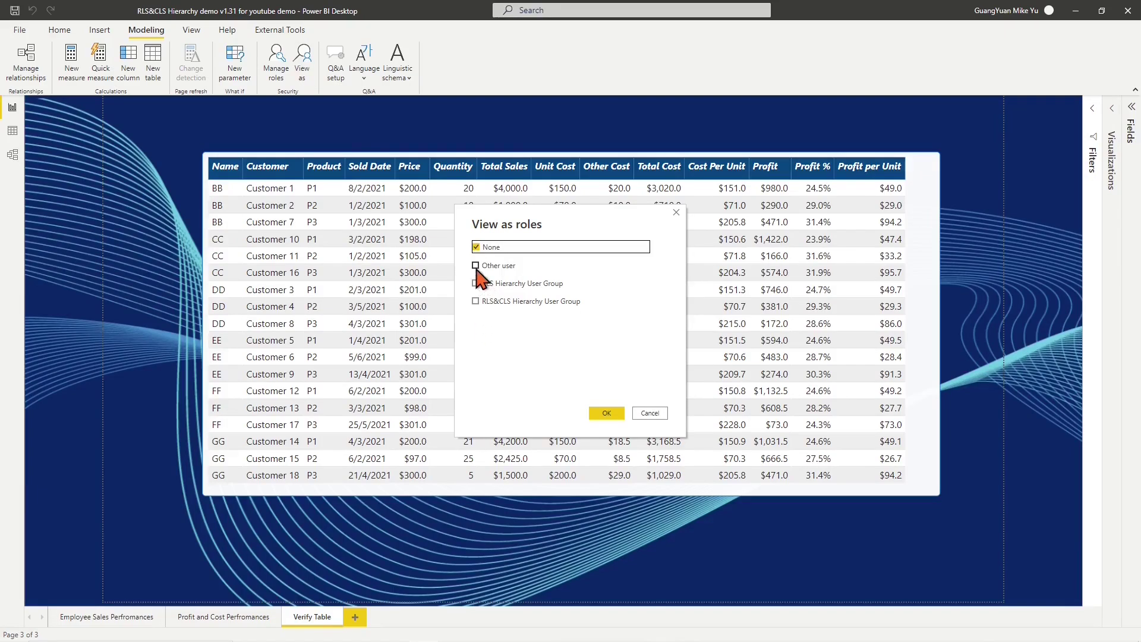
{"action": "left_click", "coordinate": [476, 265]}
{"action": "left_click", "coordinate": [476, 301]}
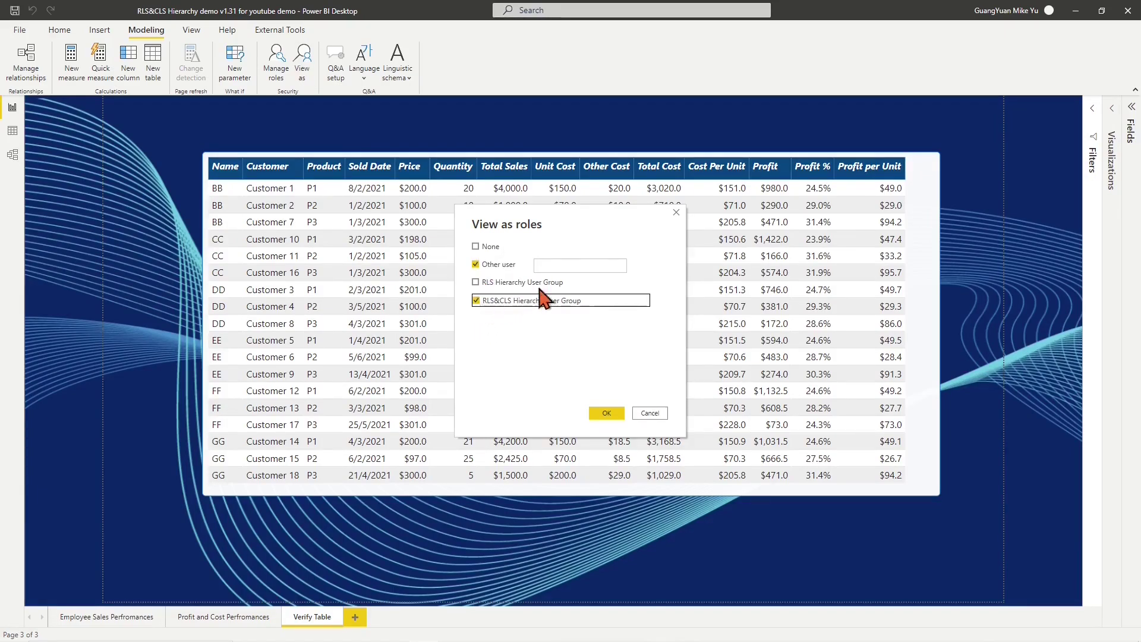
{"action": "left_click", "coordinate": [551, 266]}
{"action": "type", "text": "DD"}
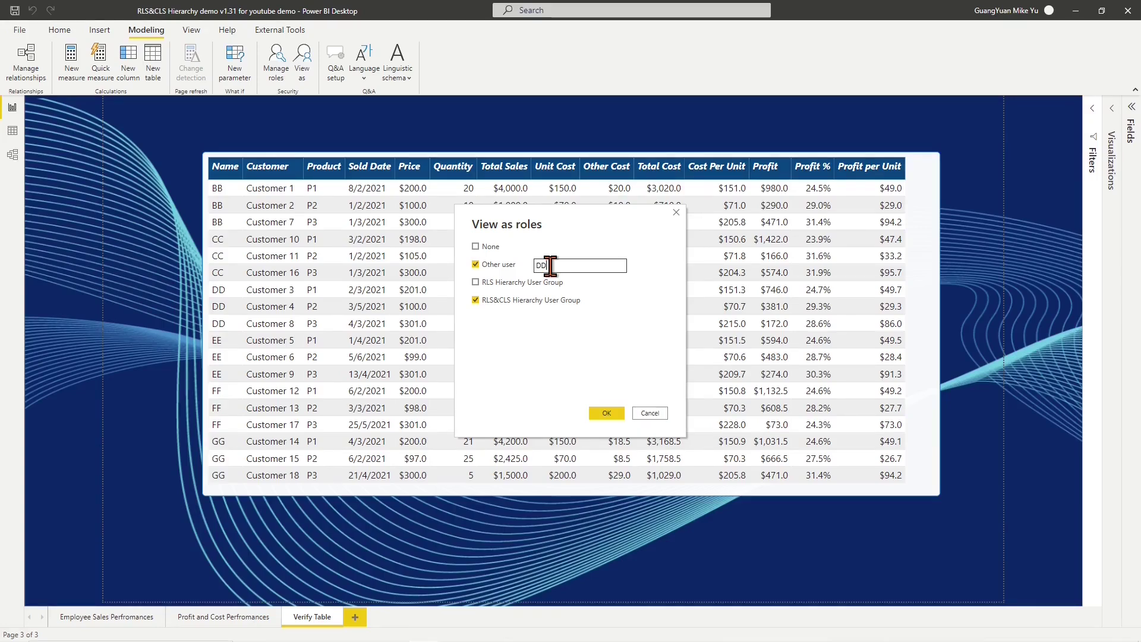
{"action": "type", "text": "@test.com"}
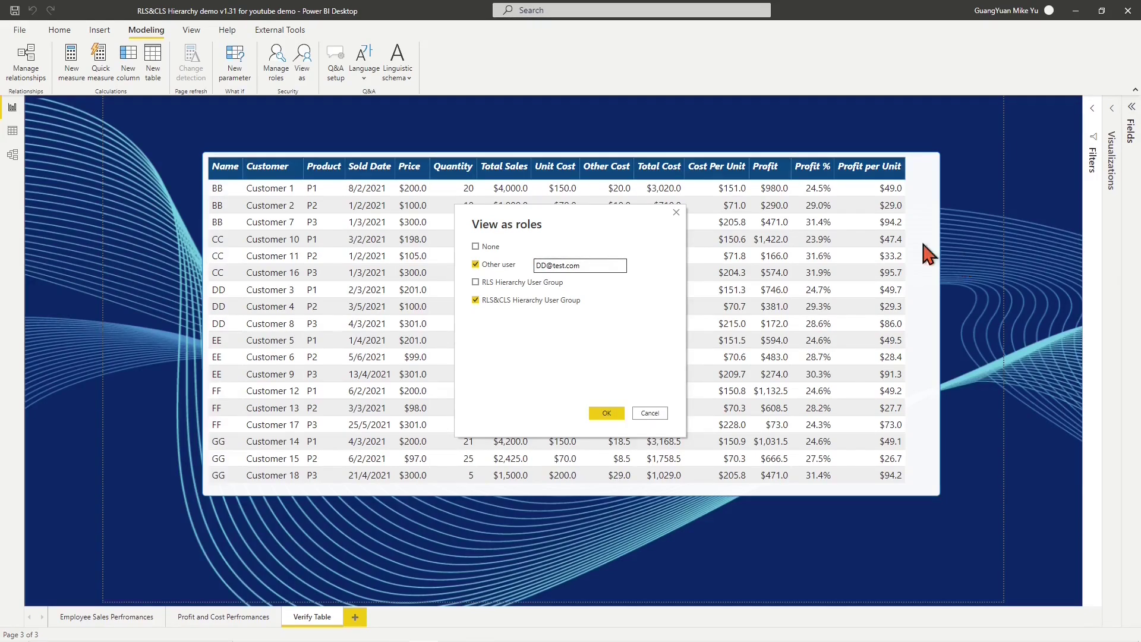
{"action": "left_click", "coordinate": [605, 413]}
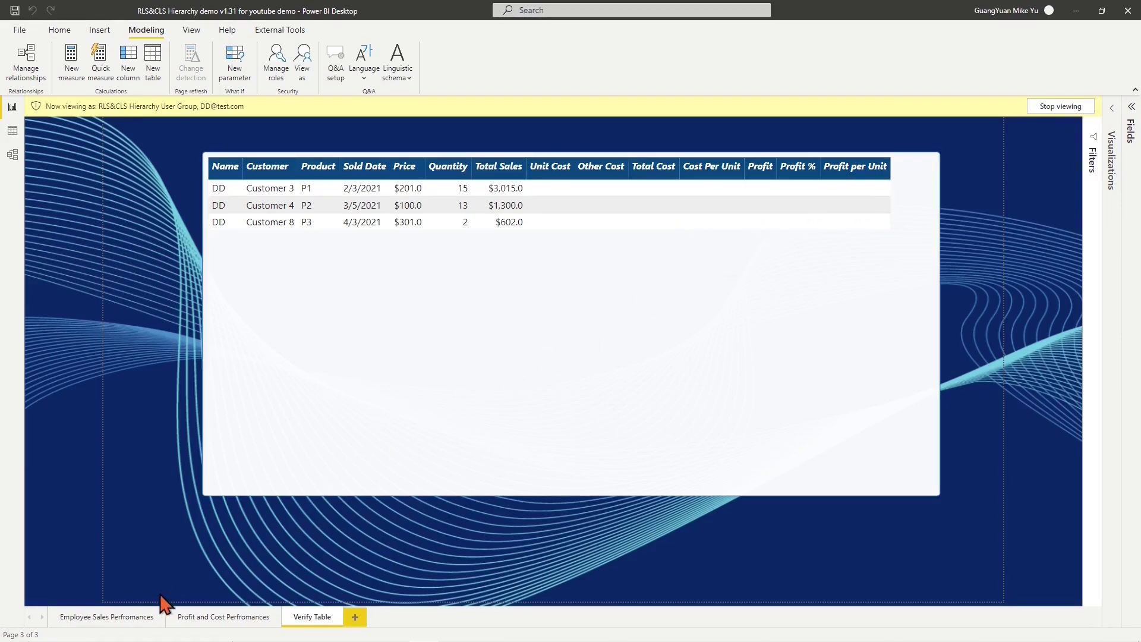
Step: Check all three report pages for hidden cost data under the RLS&CLS Hierarchy User Group role, and end the role preview
{"action": "left_click", "coordinate": [121, 620]}
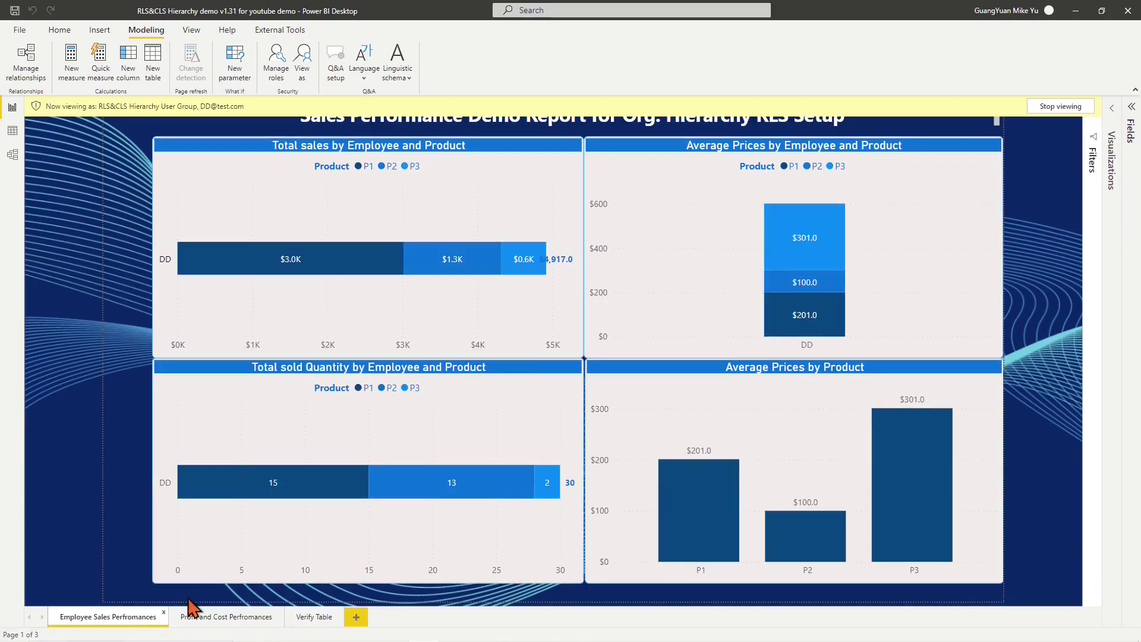
{"action": "left_click", "coordinate": [196, 617]}
{"action": "left_click", "coordinate": [324, 617]}
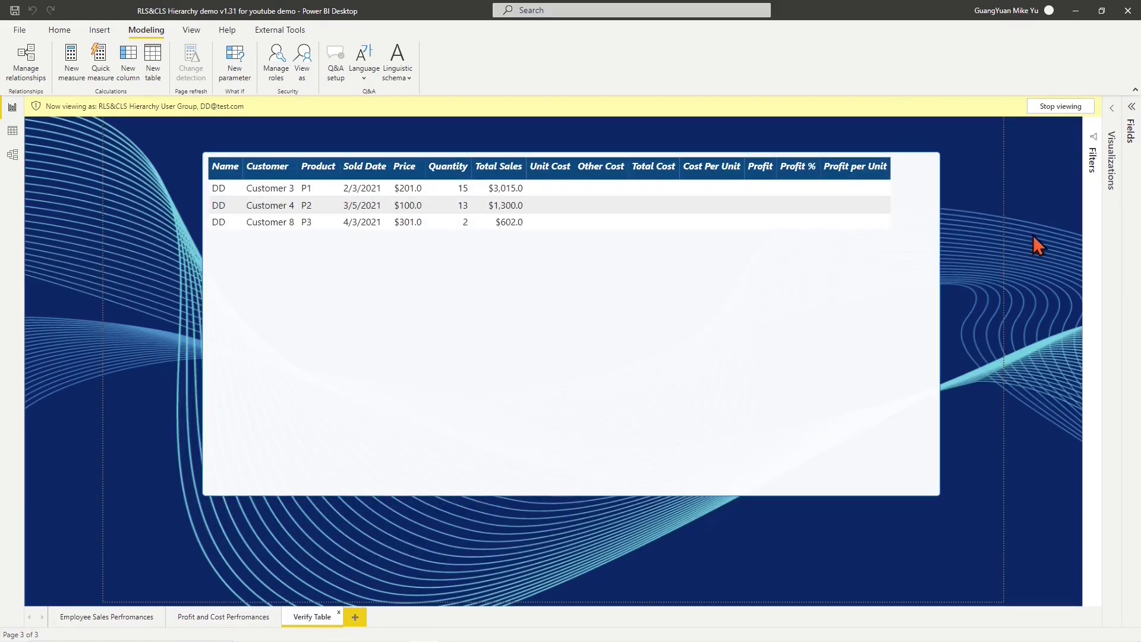
{"action": "left_click", "coordinate": [1056, 109]}
Step: Publish the report to the PBI RLS setup test workspace and open it in the Power BI service in a maximized browser
{"action": "left_click", "coordinate": [66, 35]}
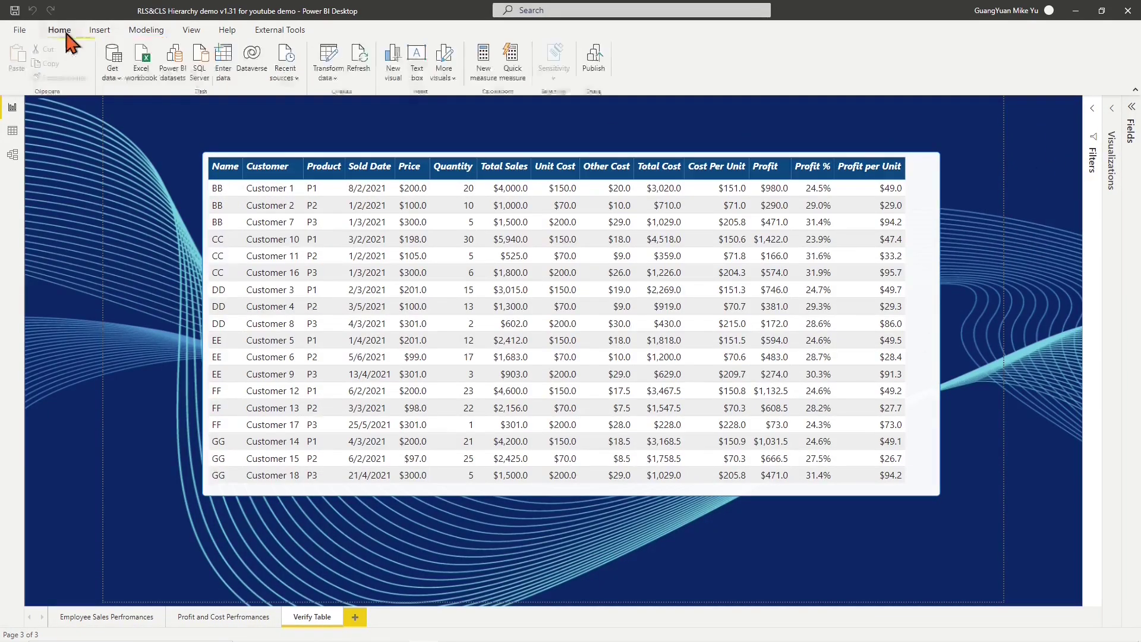
{"action": "left_click", "coordinate": [594, 59]}
{"action": "left_click", "coordinate": [629, 343]}
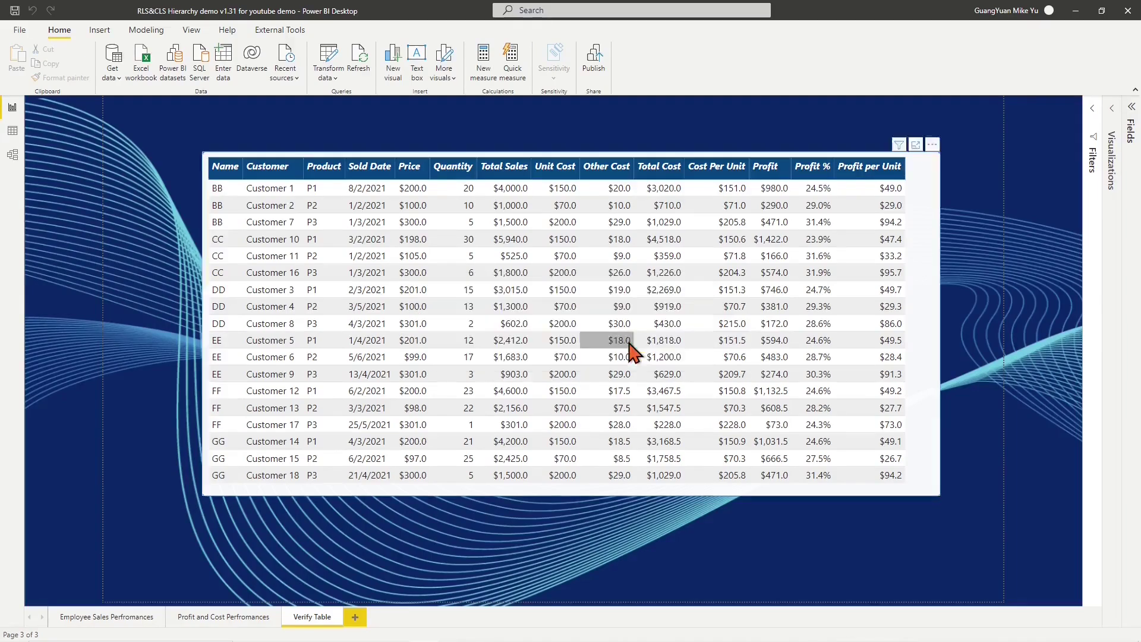
{"action": "left_click", "coordinate": [467, 313]}
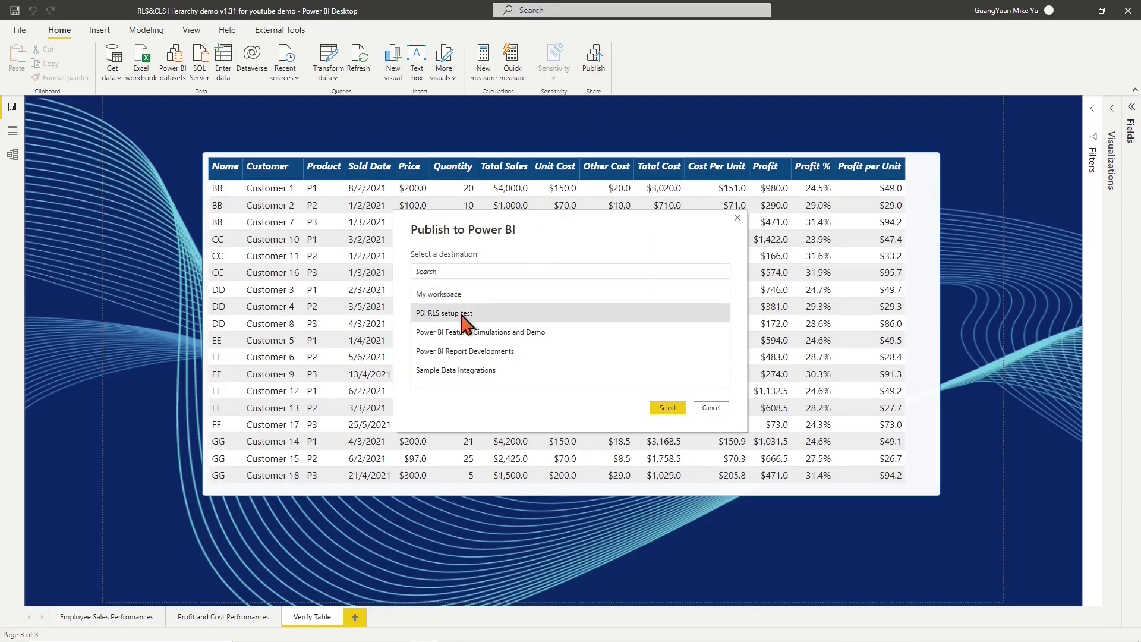
{"action": "left_click", "coordinate": [668, 408]}
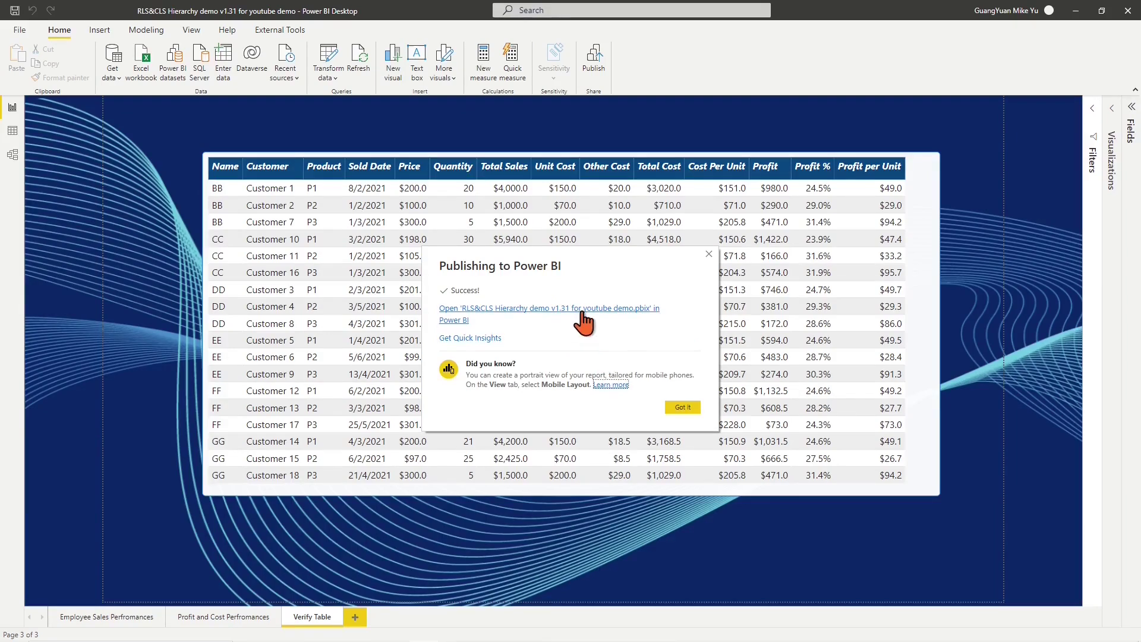
{"action": "left_click", "coordinate": [581, 311]}
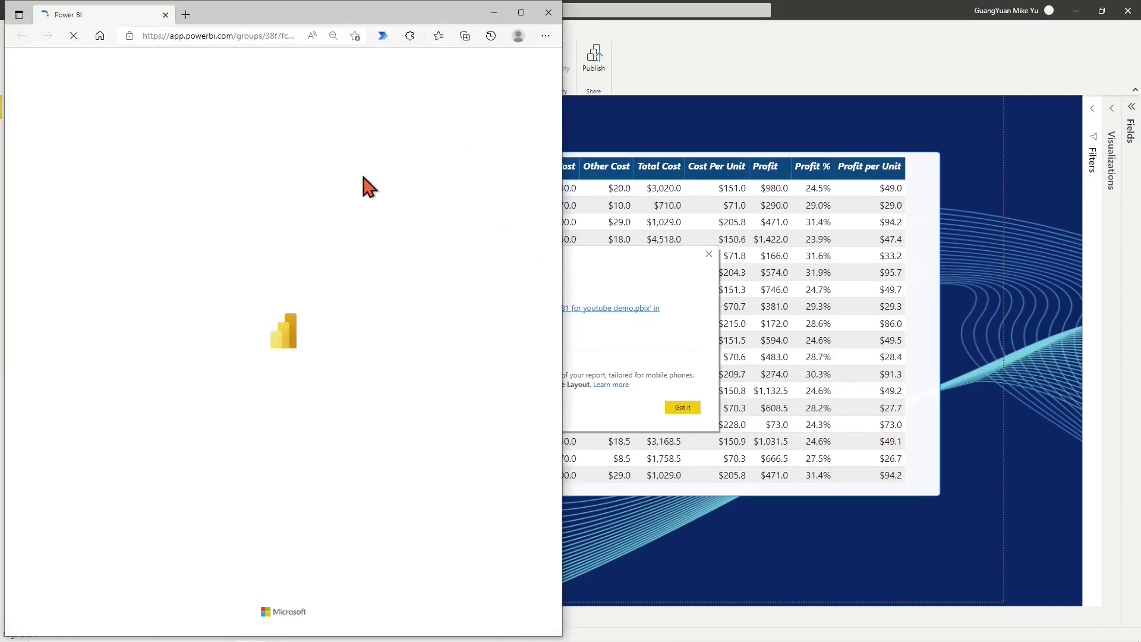
{"action": "left_click", "coordinate": [518, 18]}
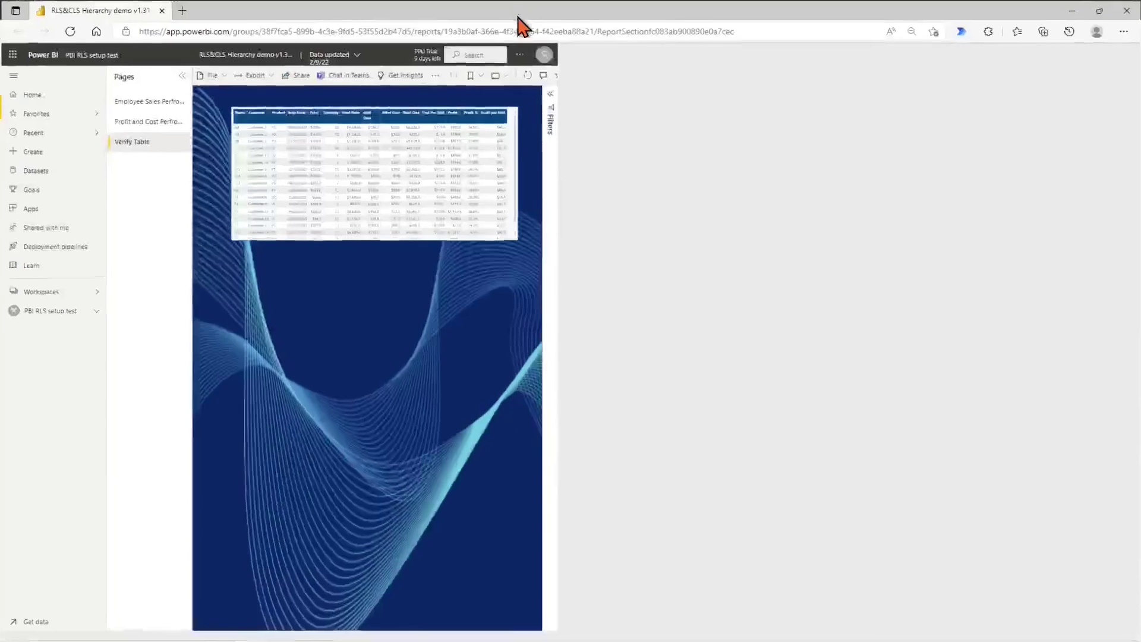
Step: Open the row-level security settings of the RLS&CLS Hierarchy demo v1.31 for youtube demo dataset in the PBI RLS setup test workspace
{"action": "left_click", "coordinate": [91, 55]}
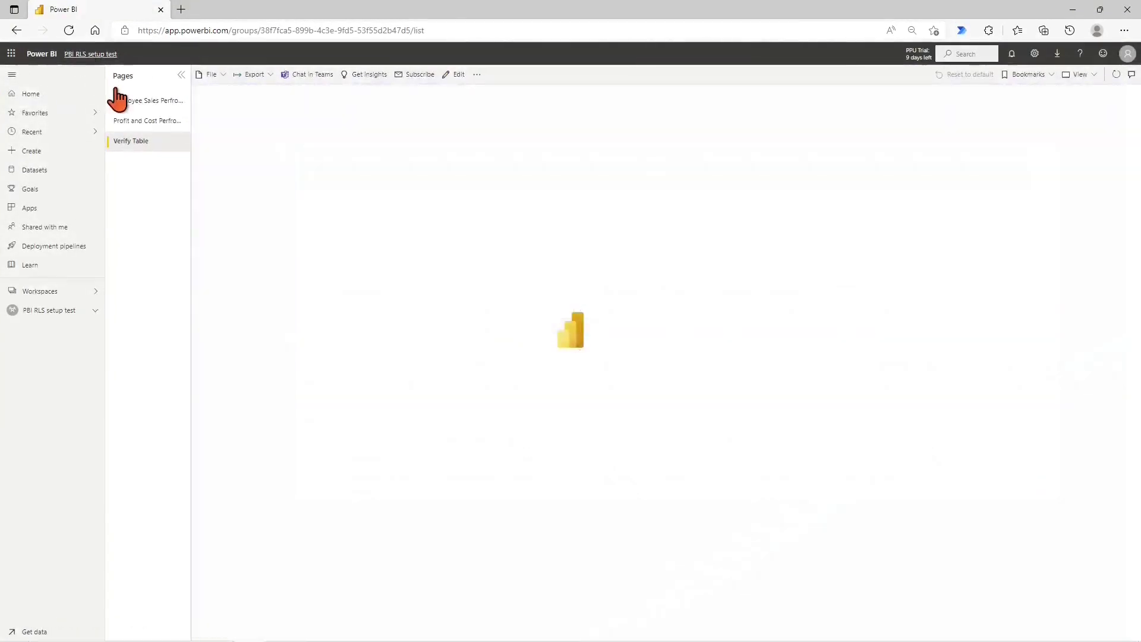
{"action": "left_click", "coordinate": [298, 260]}
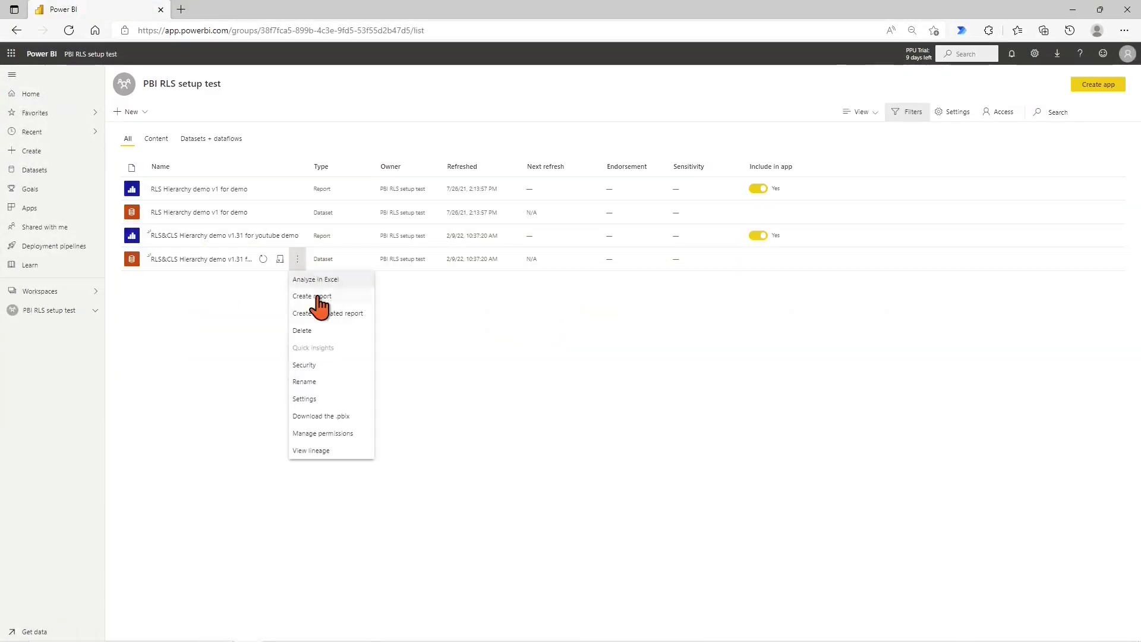
{"action": "left_click", "coordinate": [307, 366]}
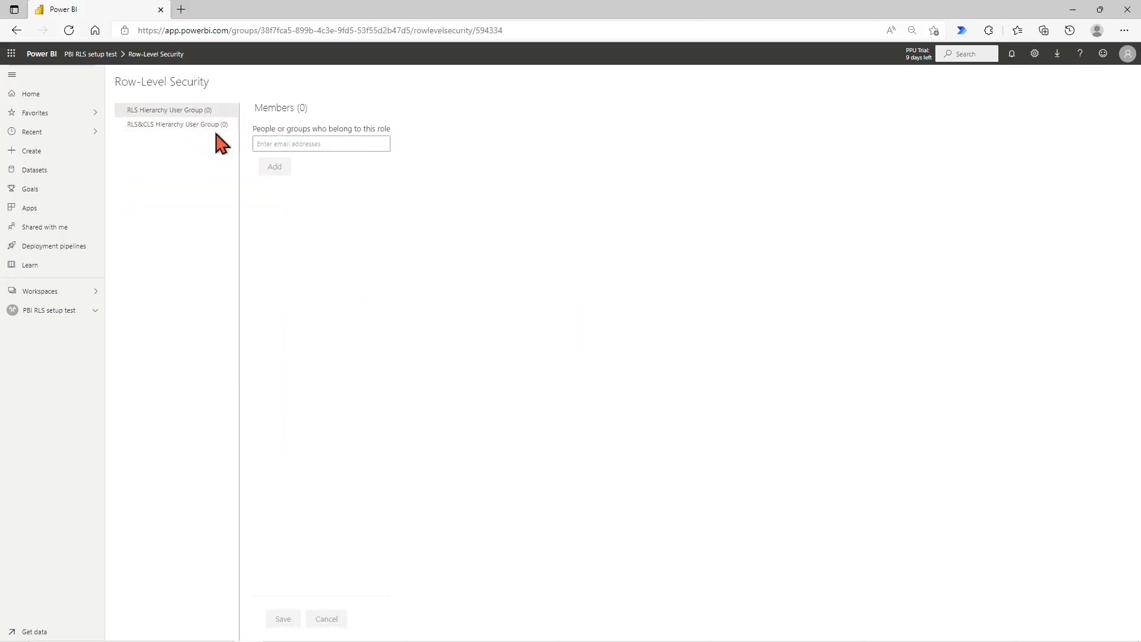
Step: Open the access settings of the PBI RLS setup test workspace and examine the permission levels that can be assigned
{"action": "left_click", "coordinate": [104, 55]}
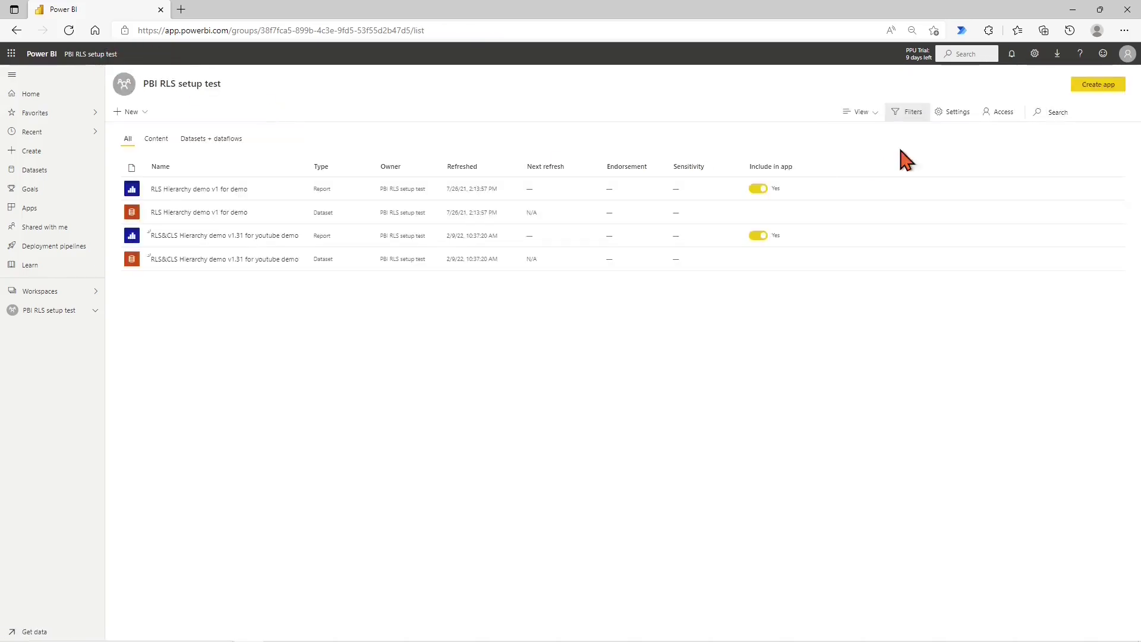
{"action": "left_click", "coordinate": [1001, 114]}
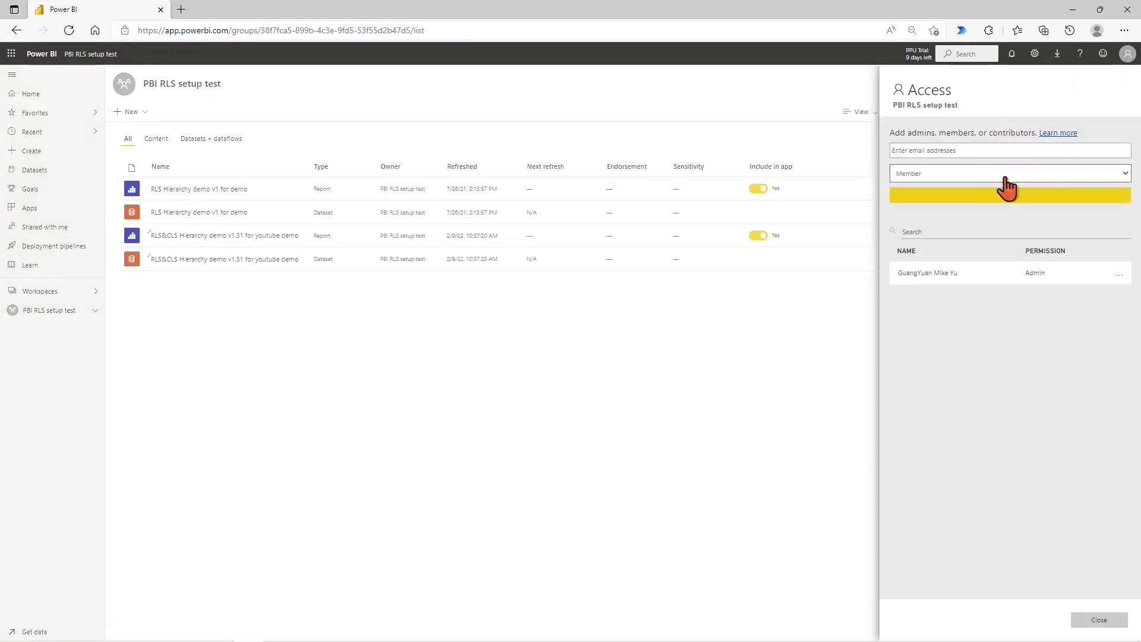
{"action": "left_click", "coordinate": [1124, 174]}
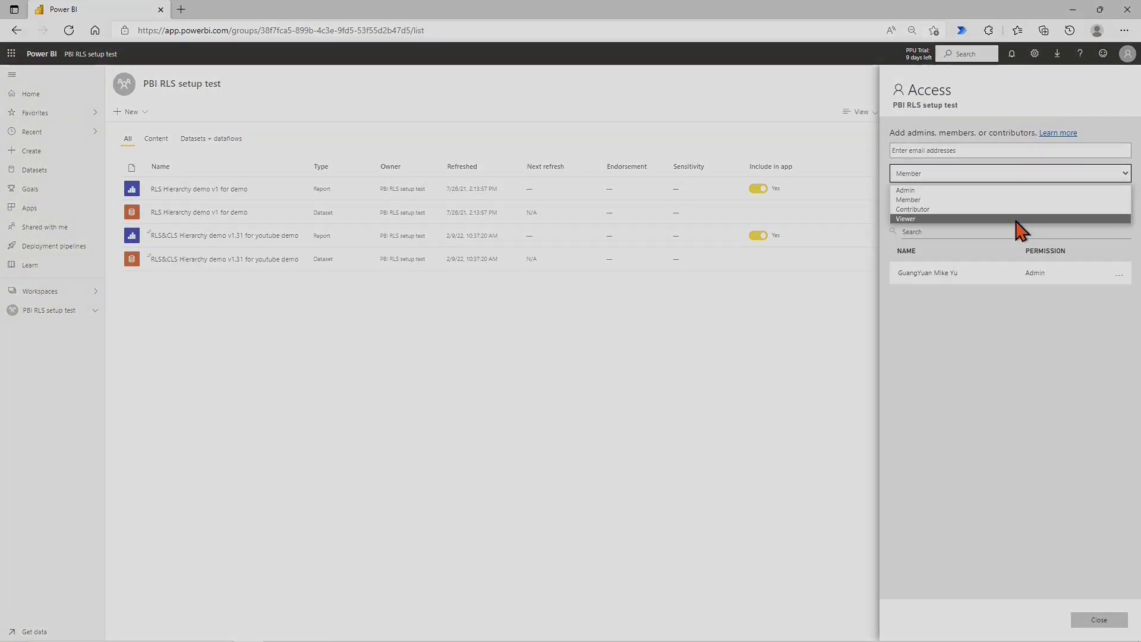
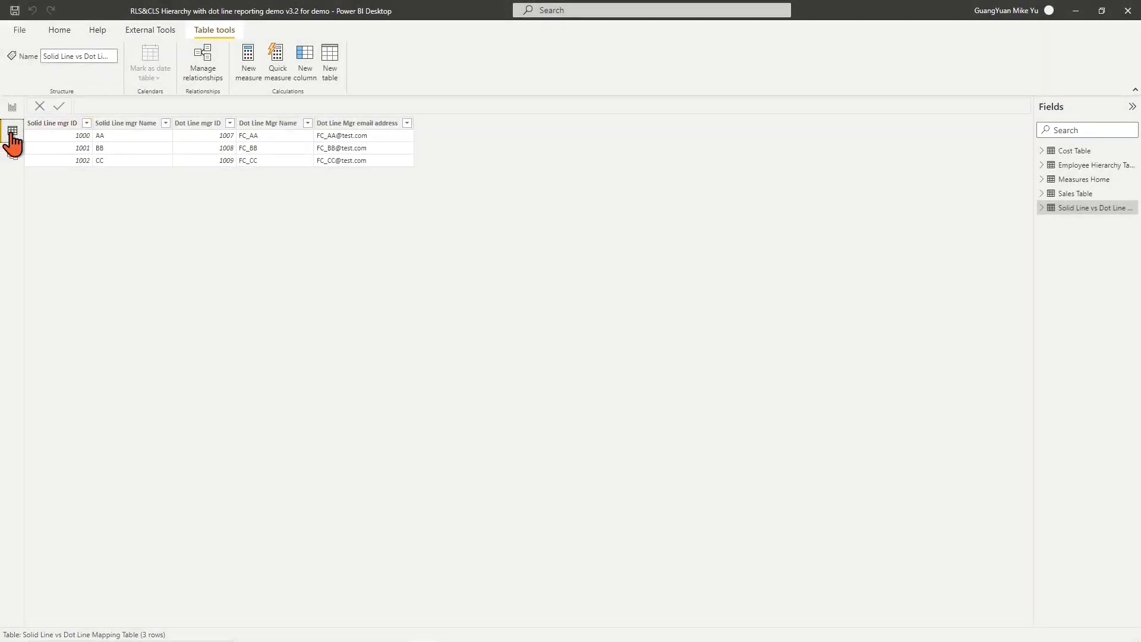
Step: Start a Dot Line Mgr ID column in Employee Hierarchy Table with LOOKUPVALUE over the mapping table's [Dot Line mgr ID] and [Solid Line mgr ID]
{"action": "left_click", "coordinate": [1086, 167]}
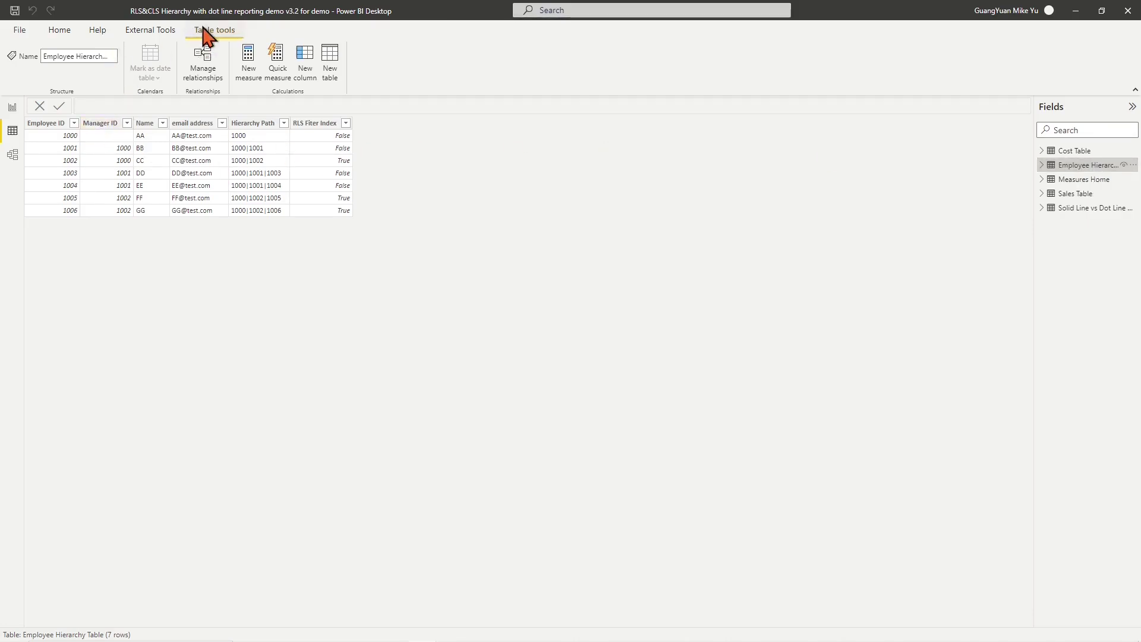
{"action": "left_click", "coordinate": [305, 56]}
{"action": "type", "text": "Dot Line Mgr ID"}
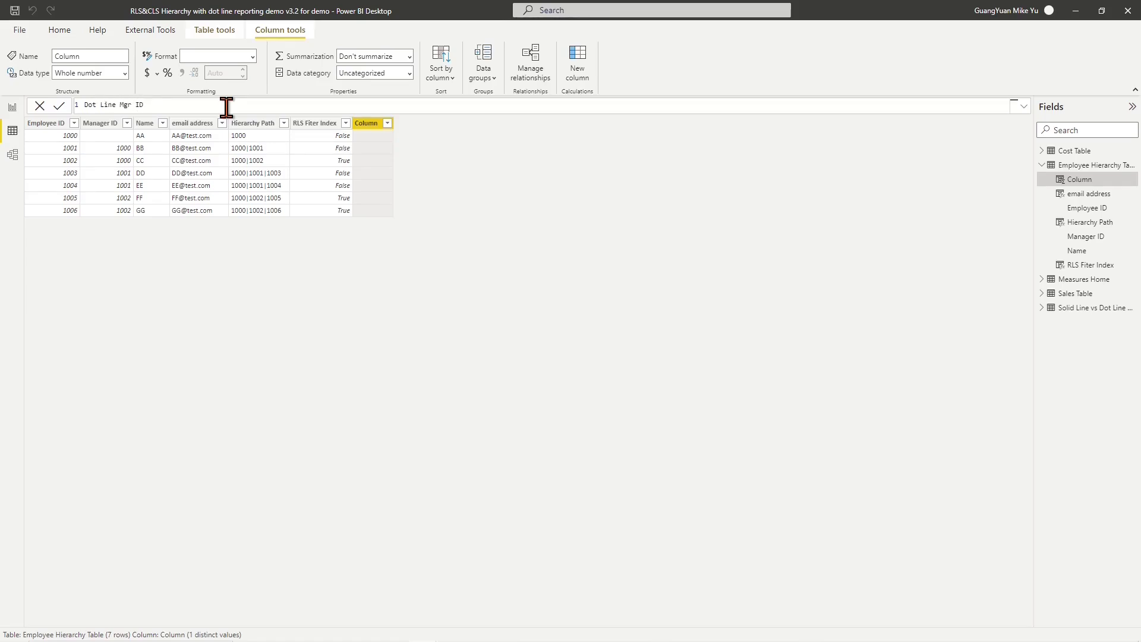
{"action": "type", "text": "=LOOKUPVALUE('"}
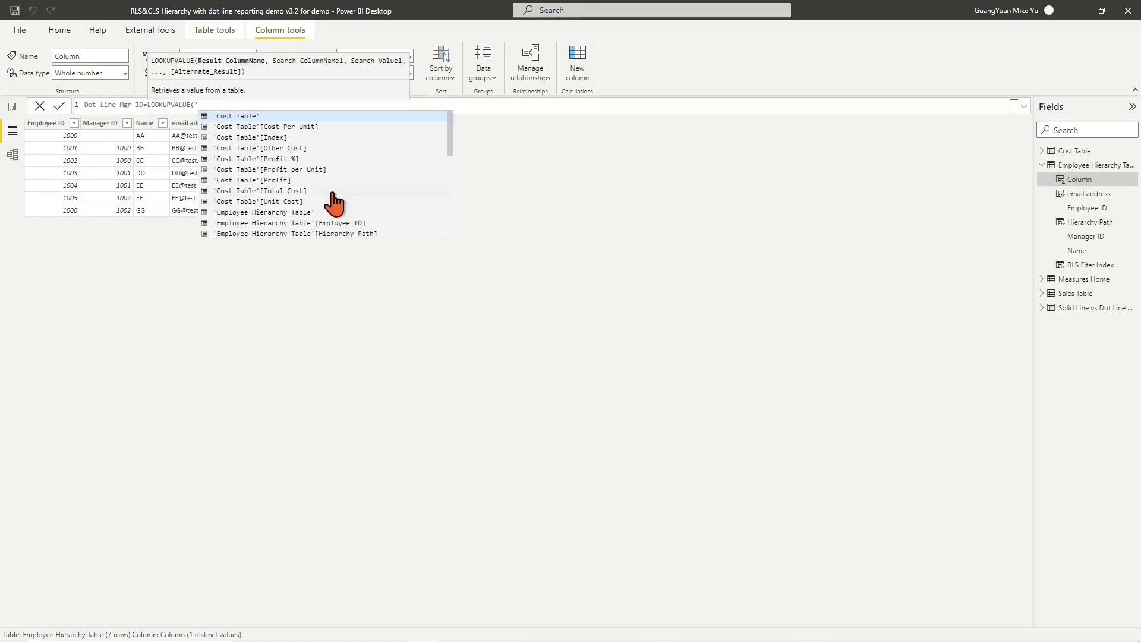
{"action": "scroll", "coordinate": [335, 204], "scroll_direction": "down", "scroll_amount": 10}
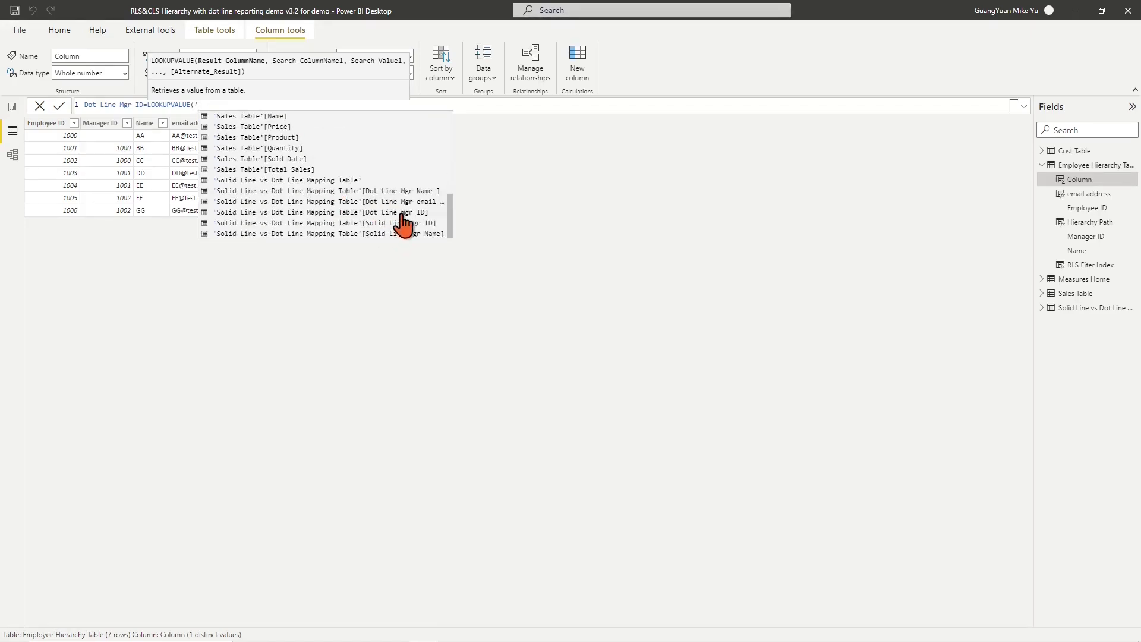
{"action": "left_click", "coordinate": [394, 212]}
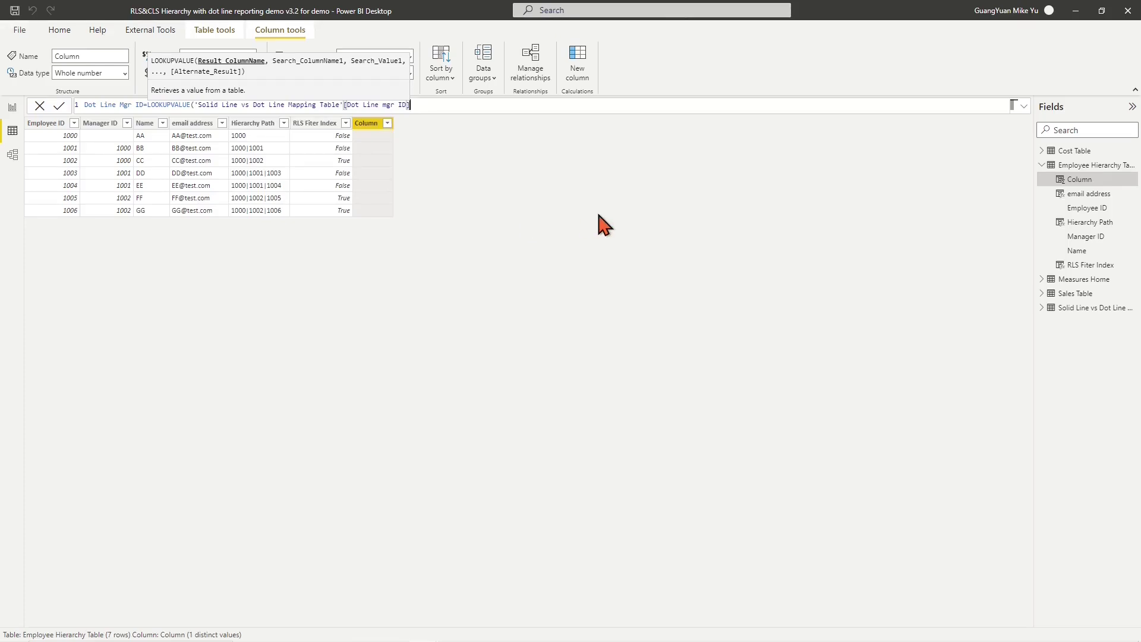
{"action": "type", "text": ","}
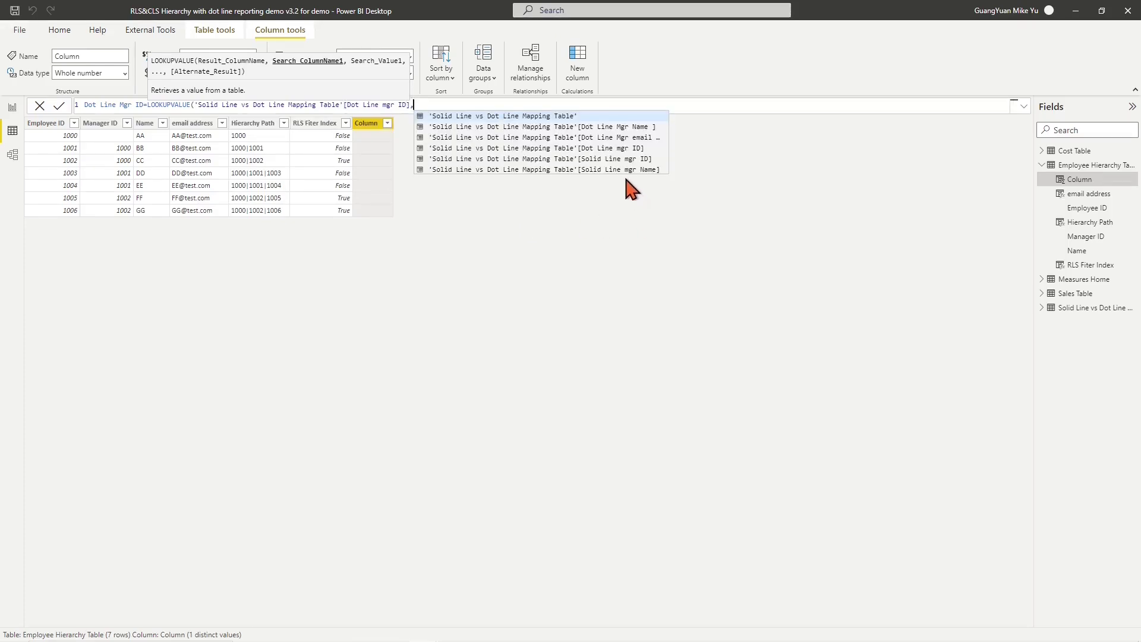
{"action": "left_click", "coordinate": [620, 159]}
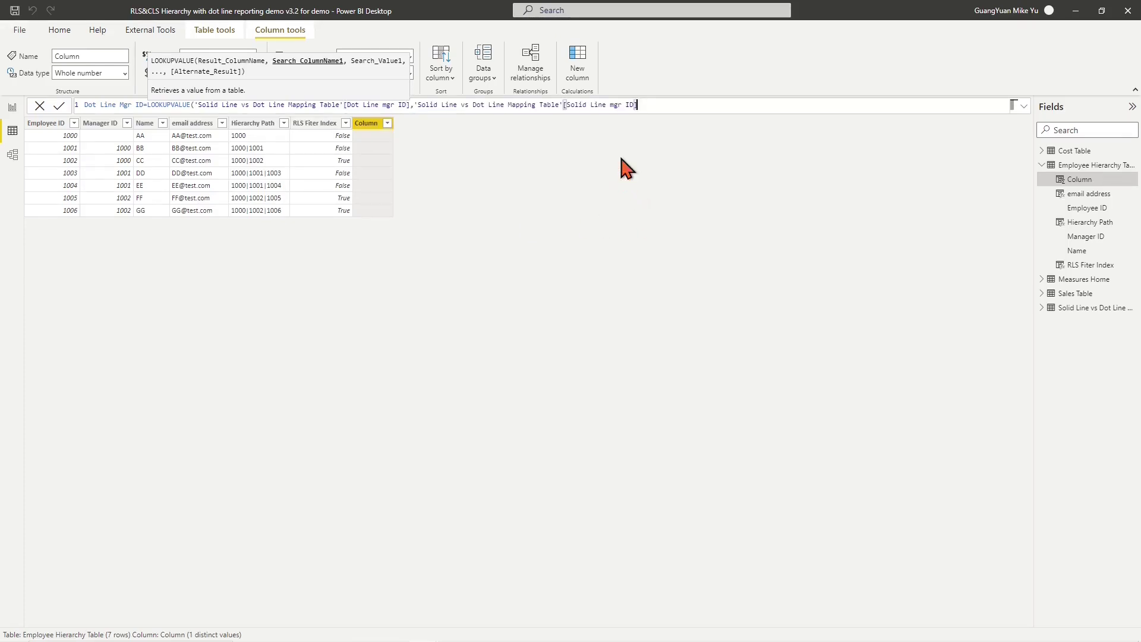
Step: Finish the Dot Line Mgr ID column's LOOKUPVALUE formula with [Manager ID] as the search value and commit it
{"action": "type", "text": ",["}
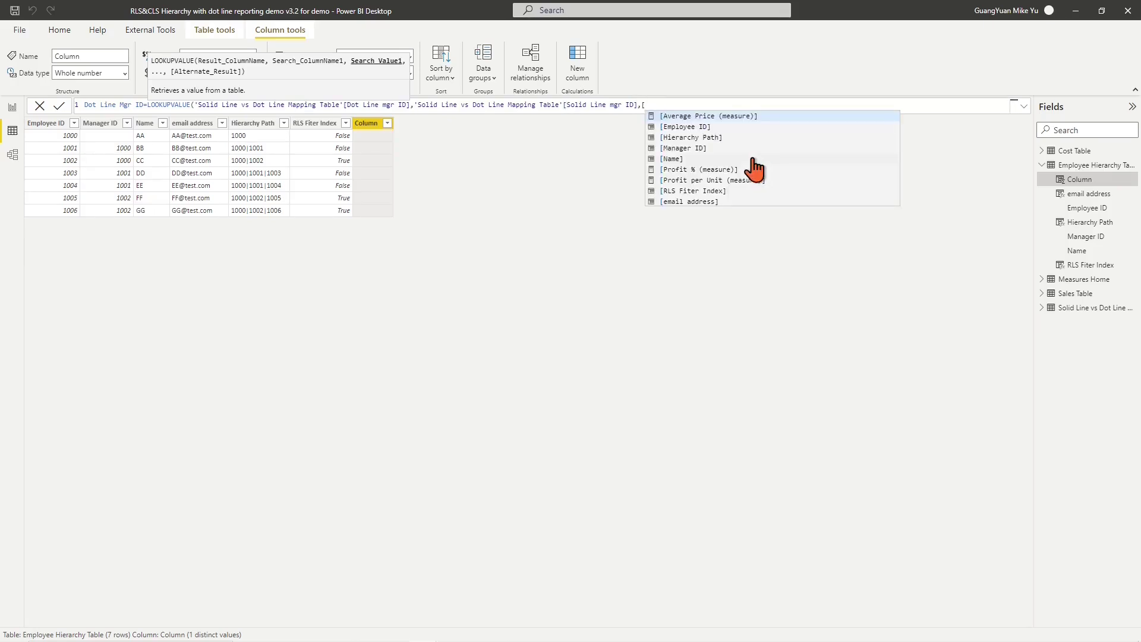
{"action": "left_click", "coordinate": [700, 157]}
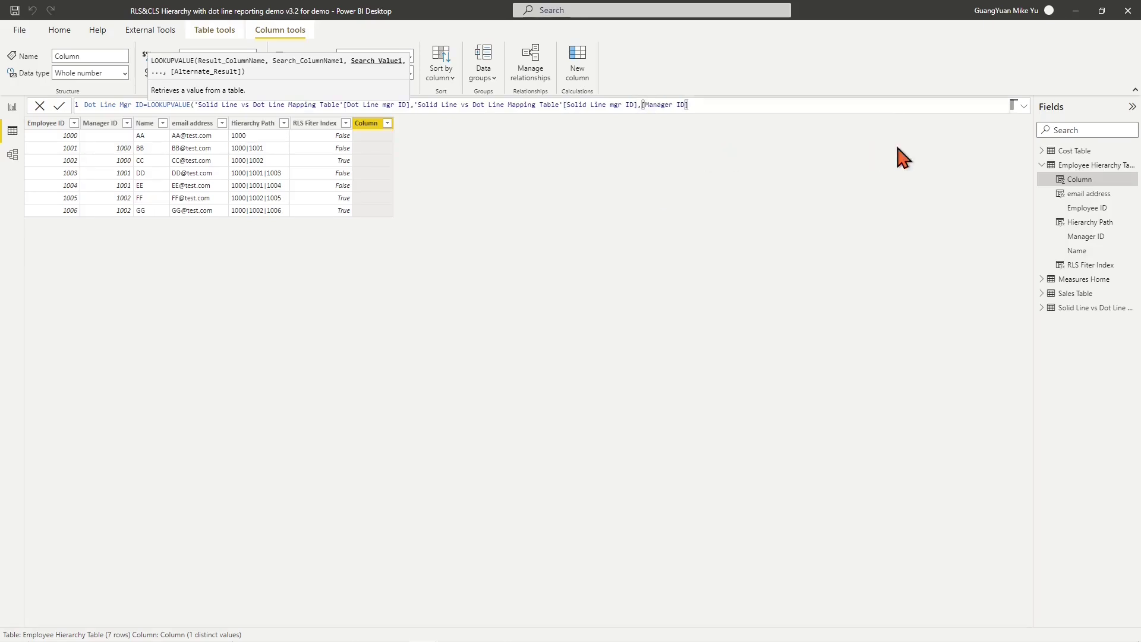
{"action": "type", "text": ")"}
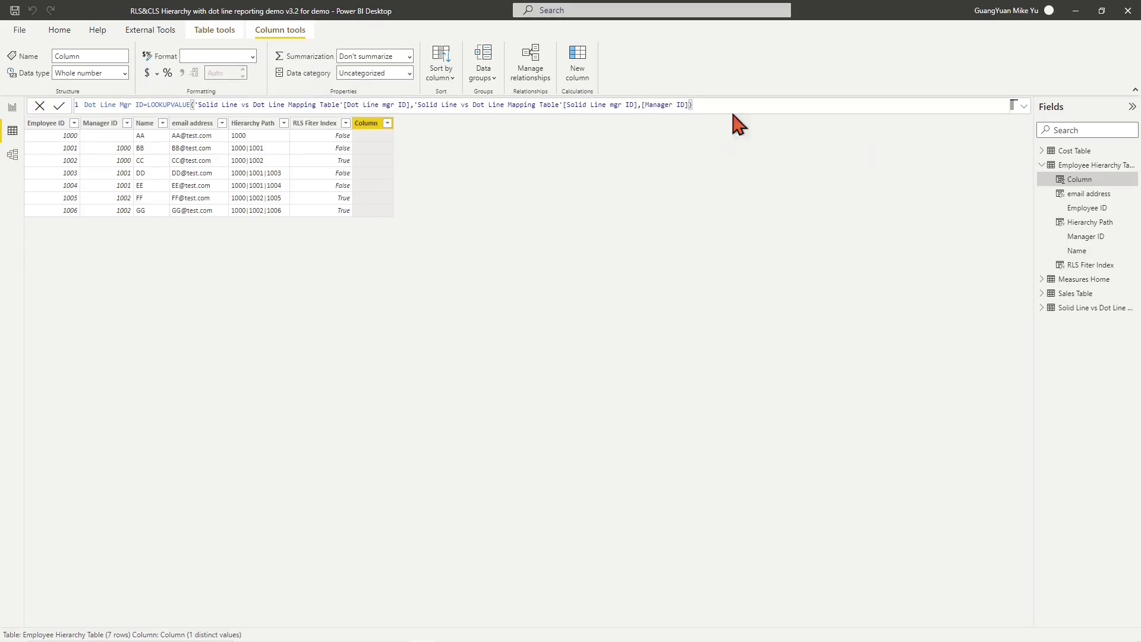
{"action": "left_click", "coordinate": [59, 106]}
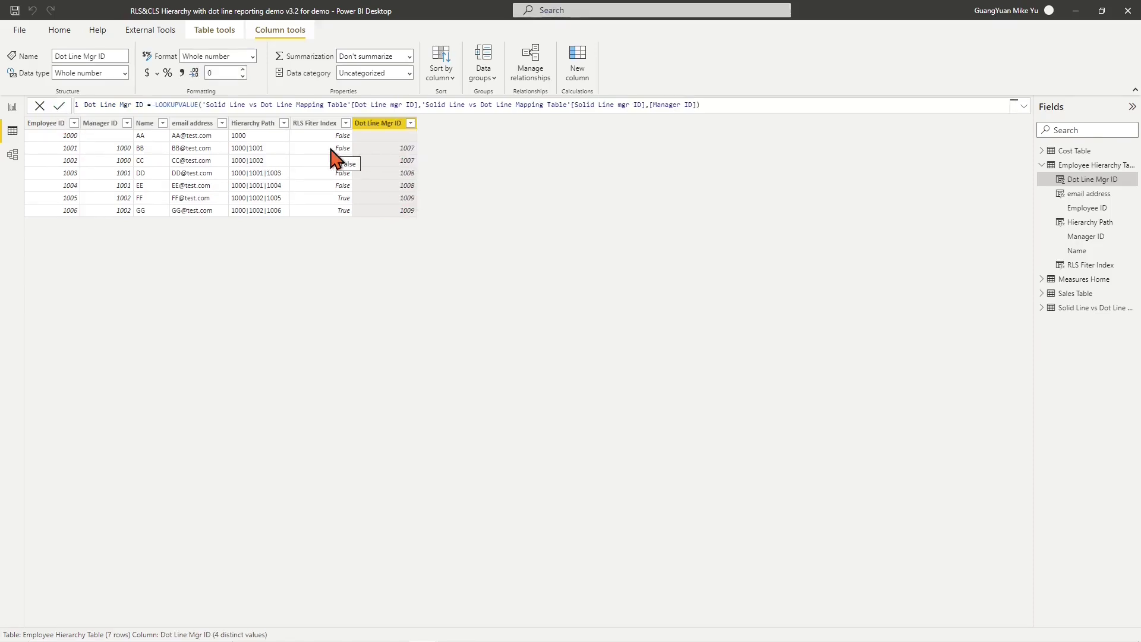
{"action": "left_click", "coordinate": [465, 167]}
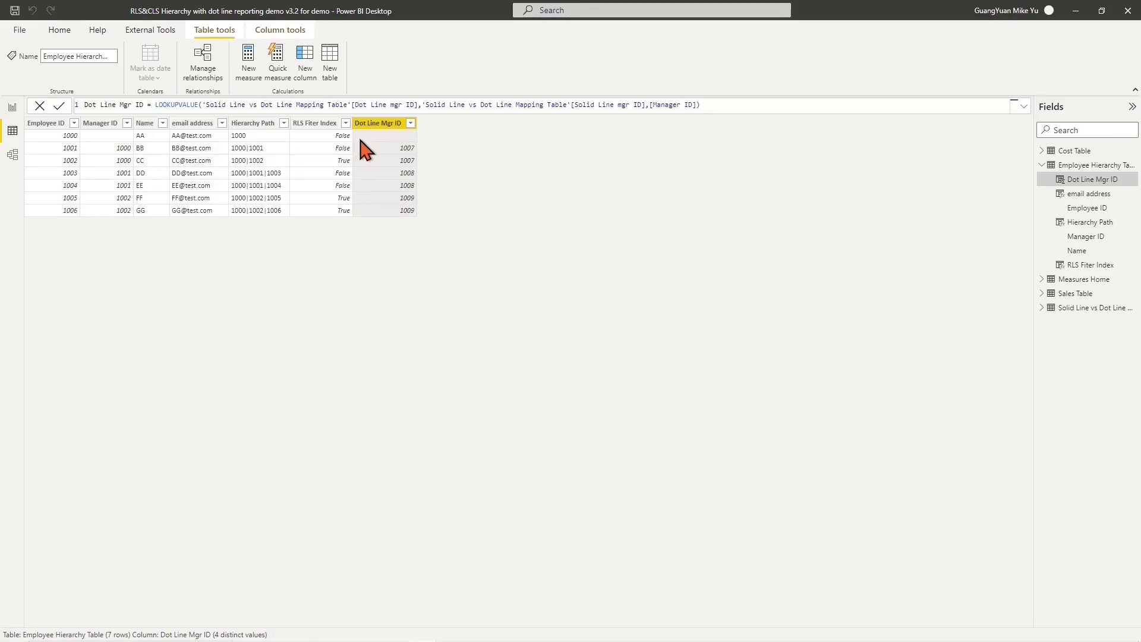
Step: Put an IF in front of the Dot Line Mgr ID lookup that tests whether [Manager ID] equals BLANK()
{"action": "left_click", "coordinate": [155, 105]}
{"action": "type", "text": "if"}
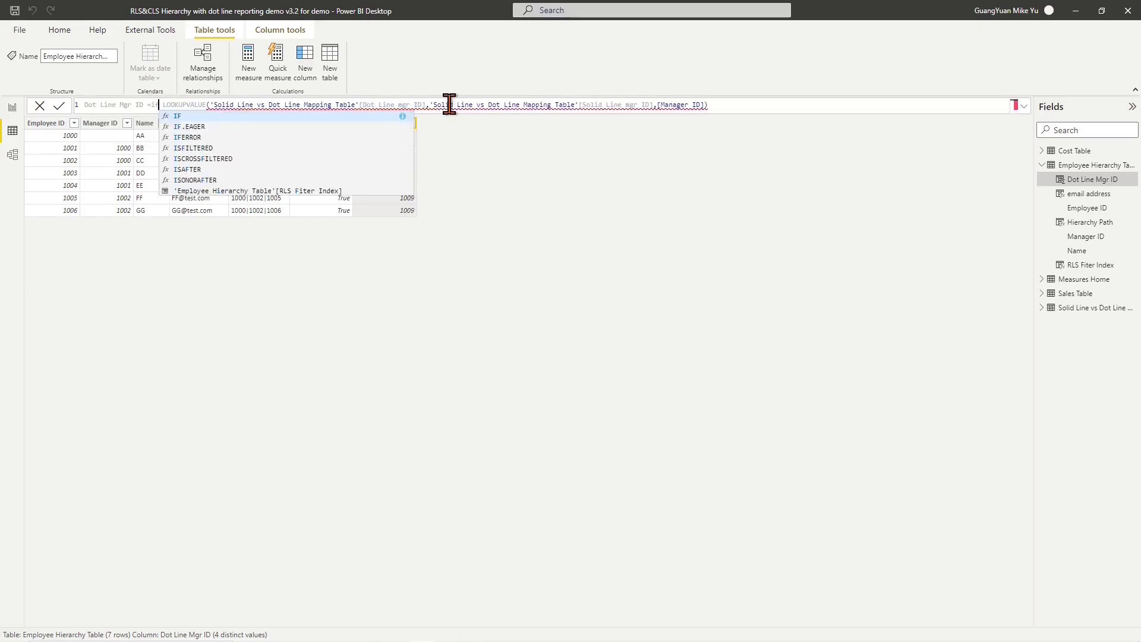
{"action": "type", "text": "(["}
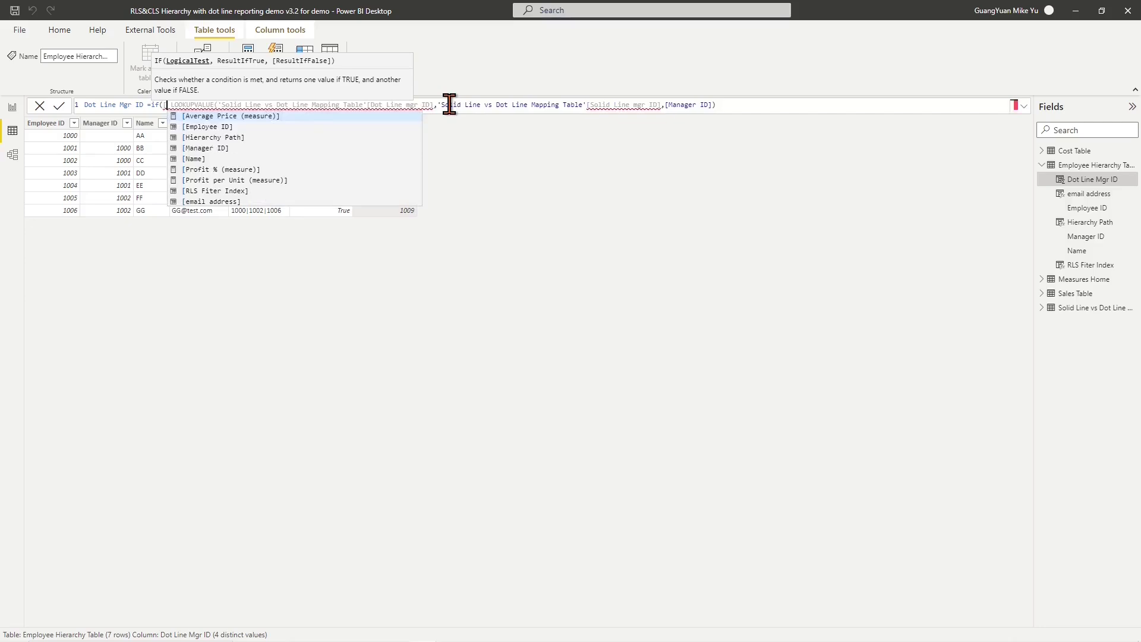
{"action": "left_click", "coordinate": [219, 147]}
{"action": "type", "text": "=blank"}
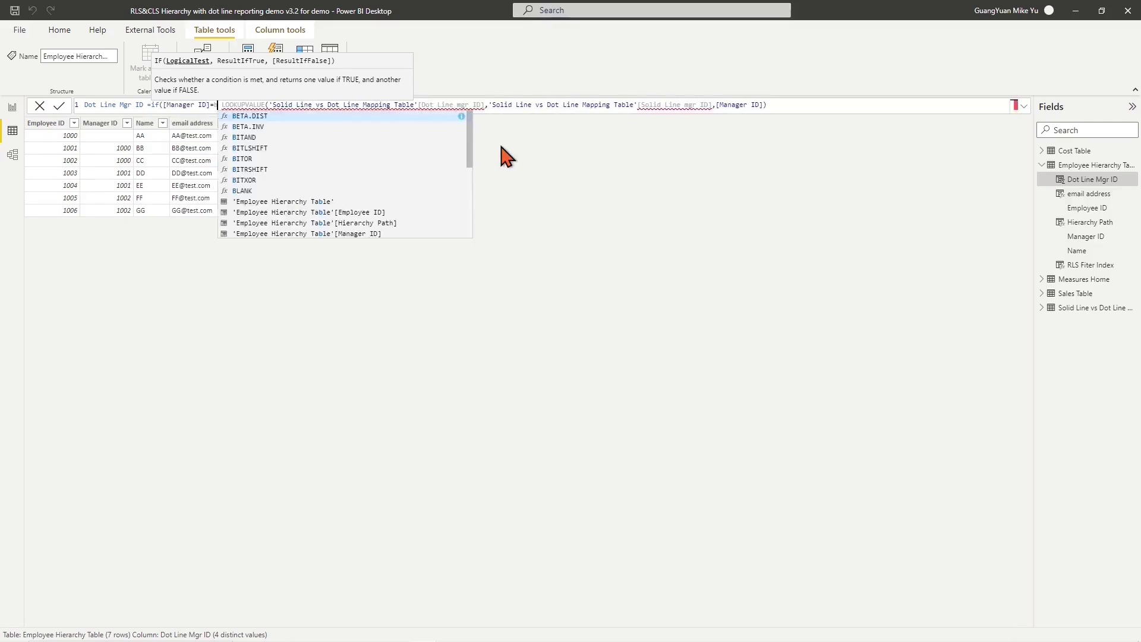
{"action": "left_click", "coordinate": [286, 119]}
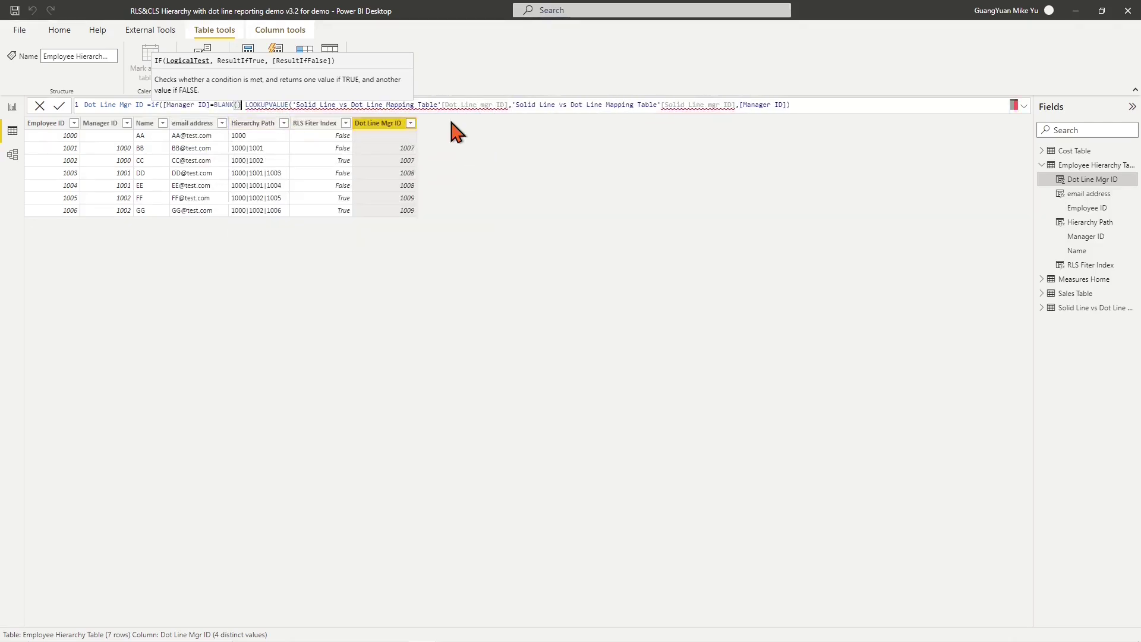
Step: Make the IF's true result a LOOKUPVALUE returning the mapping table's Dot Line mgr ID where Solid Line mgr ID matches [Employee ID]
{"action": "type", "text": ",lo"}
{"action": "left_click", "coordinate": [451, 116]}
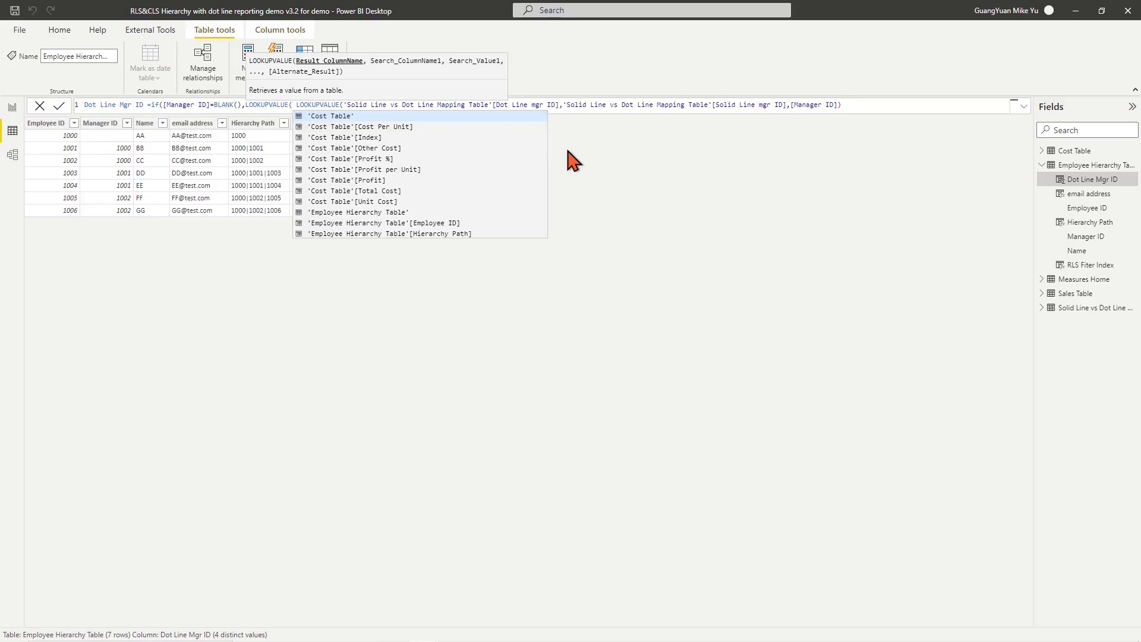
{"action": "scroll", "coordinate": [469, 177], "scroll_direction": "down", "scroll_amount": 5}
{"action": "scroll", "coordinate": [469, 178], "scroll_direction": "down", "scroll_amount": 3}
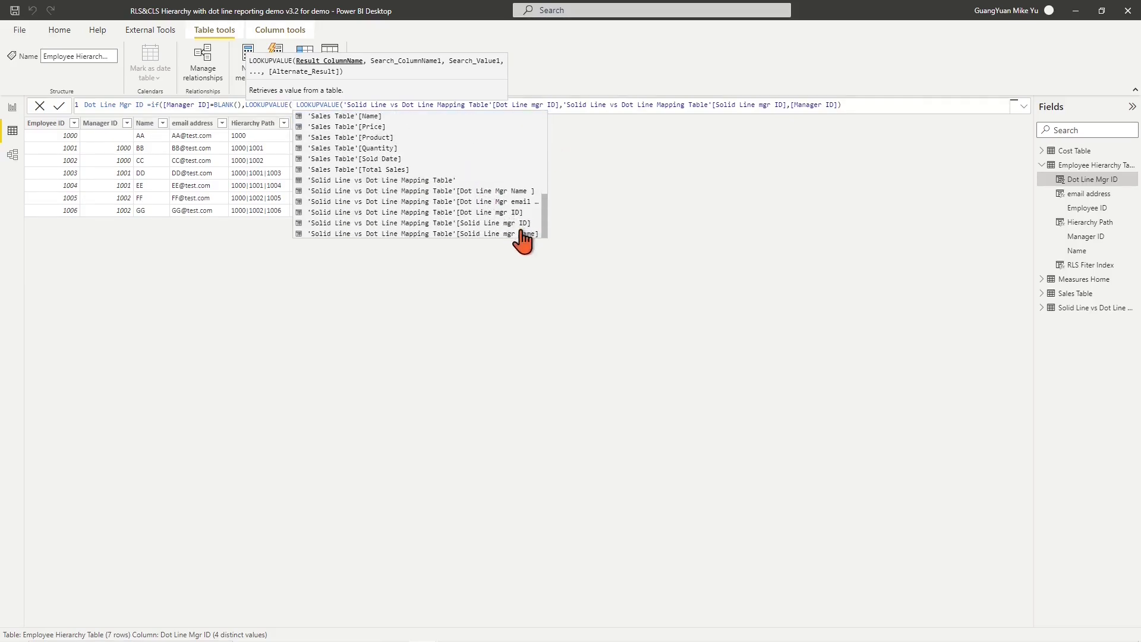
{"action": "left_click", "coordinate": [497, 212]}
{"action": "type", "text": ","}
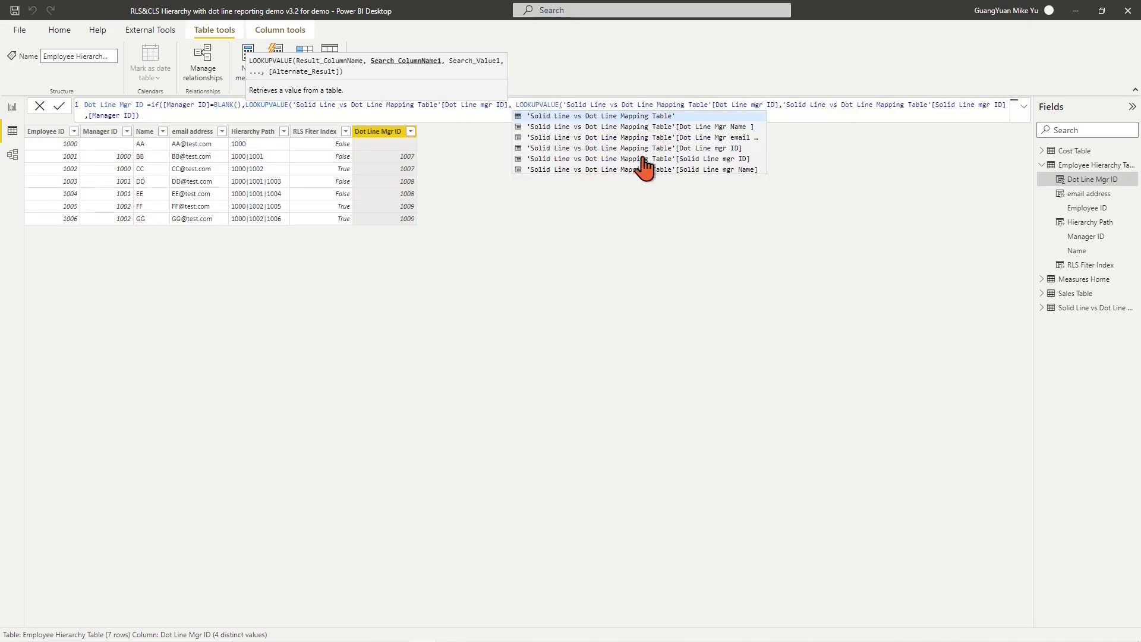
{"action": "left_click", "coordinate": [690, 160]}
{"action": "type", "text": ",["}
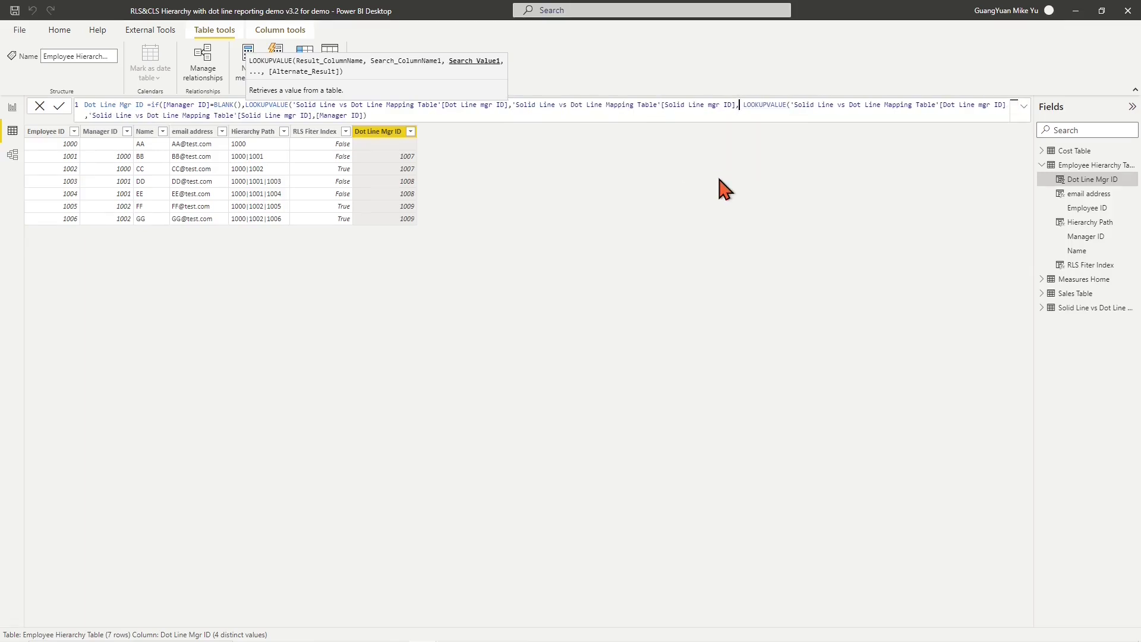
{"action": "left_click", "coordinate": [778, 127]}
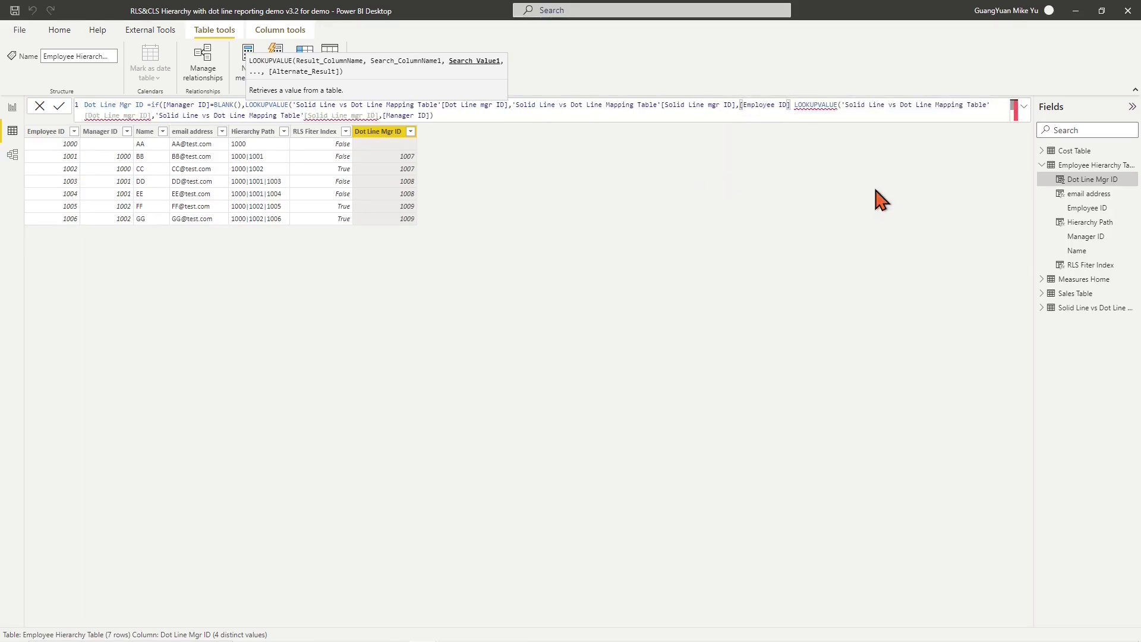
{"action": "type", "text": "),"}
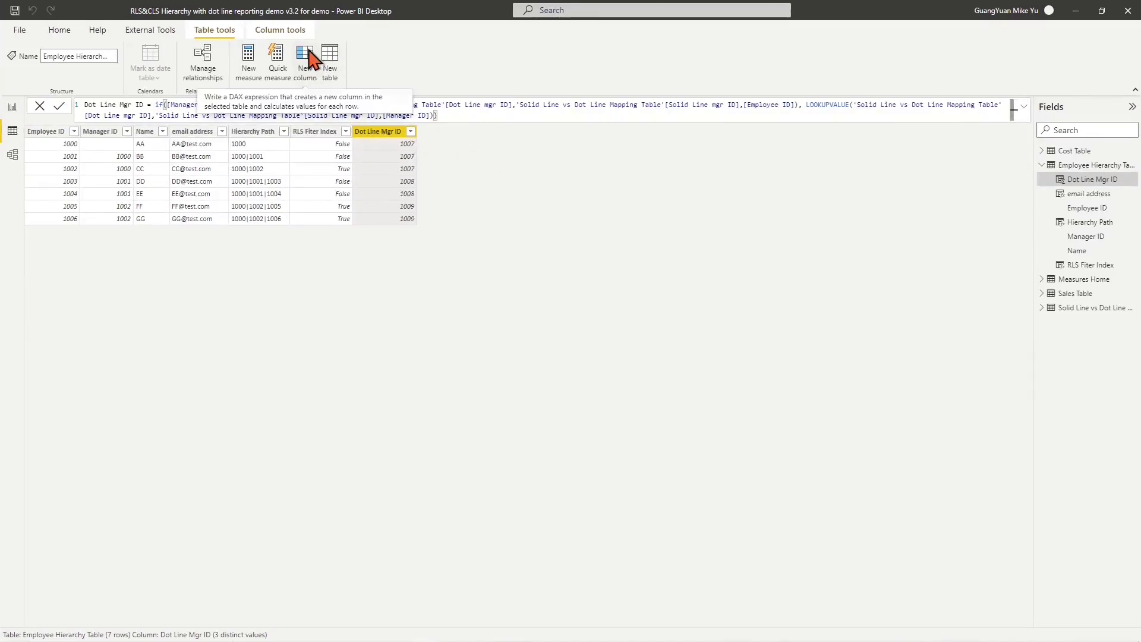
Step: Add a calculated column Dot Line Mgr Email Address, starting a LOOKUPVALUE that returns the mapping table's Dot Line Mgr email address
{"action": "left_click", "coordinate": [307, 56]}
{"action": "type", "text": "Dot Line M"}
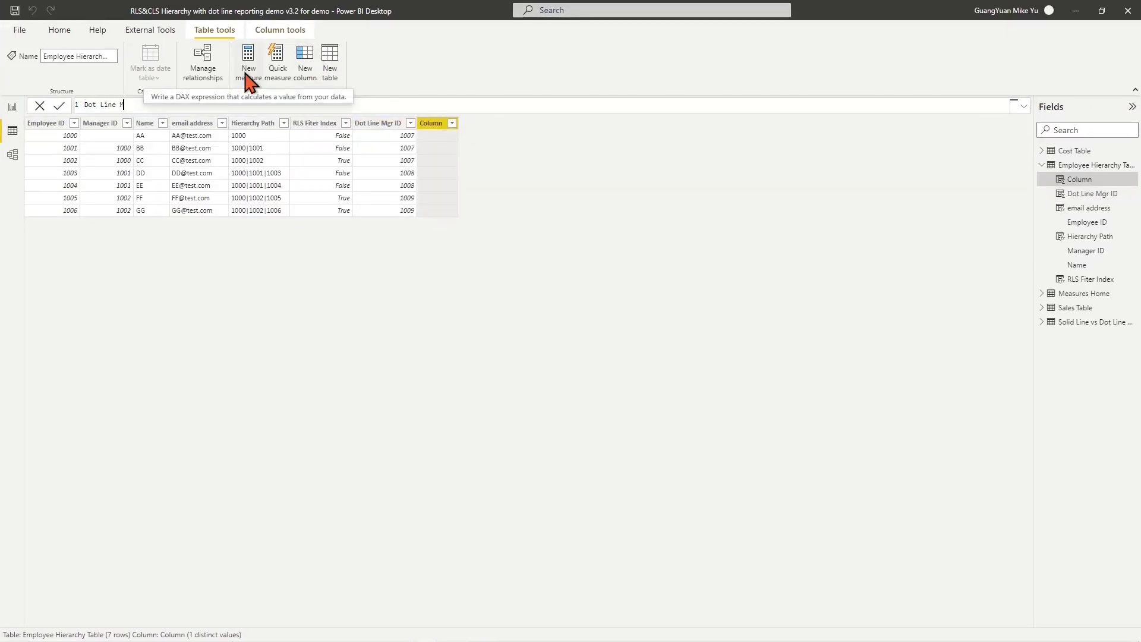
{"action": "type", "text": "gr Email Address"}
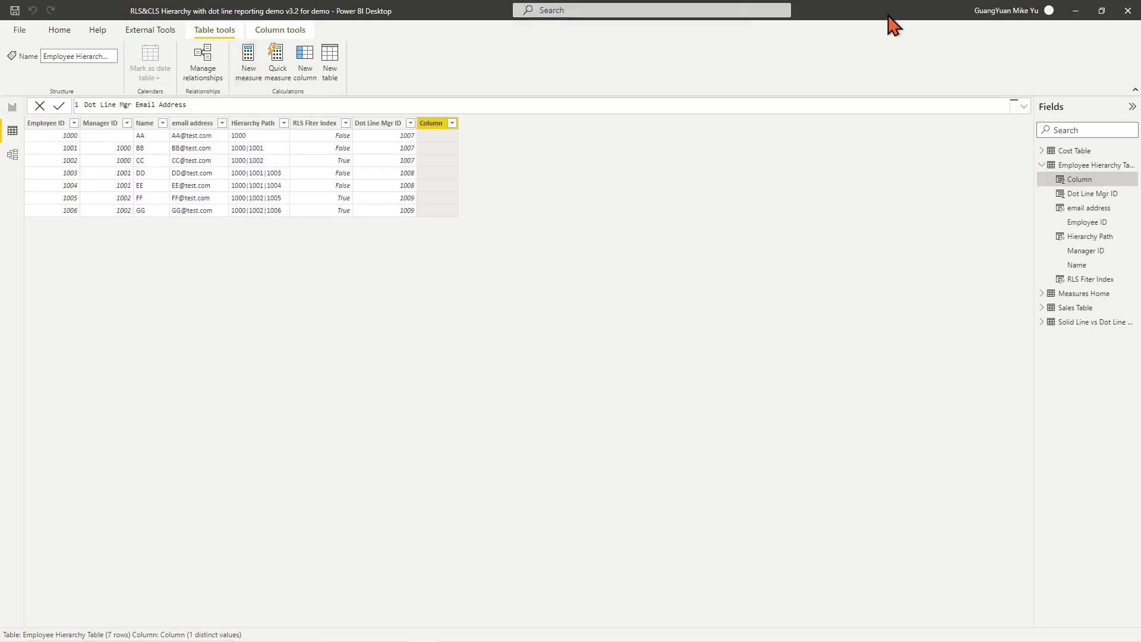
{"action": "type", "text": "=LOOKUPVALUE("}
{"action": "scroll", "coordinate": [446, 161], "scroll_direction": "down", "scroll_amount": 8}
{"action": "left_click", "coordinate": [455, 202]}
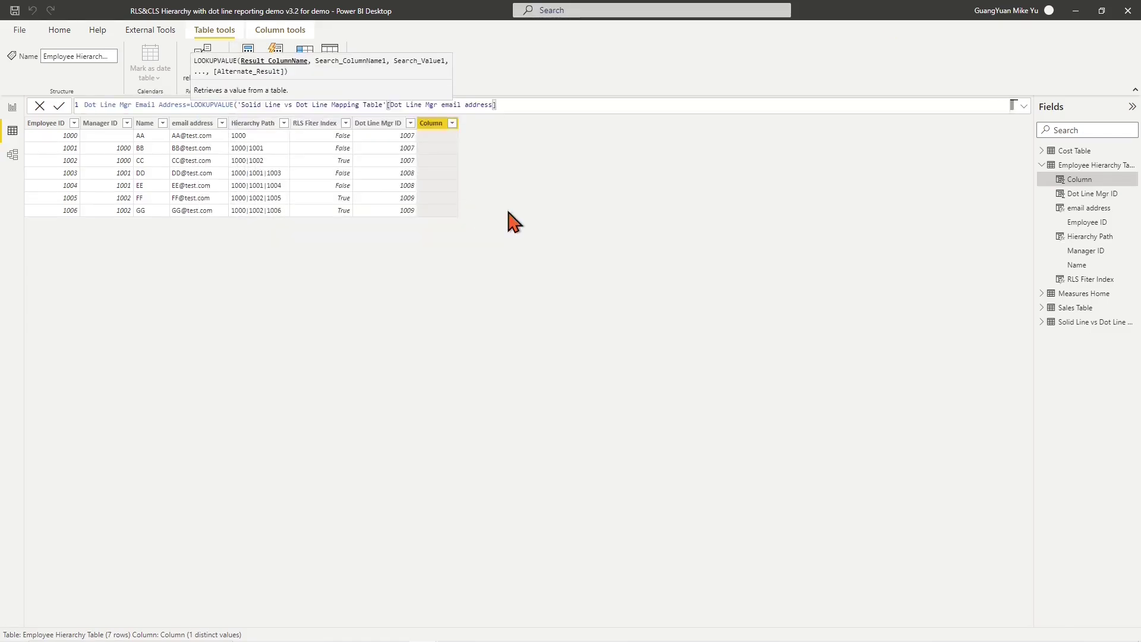
Step: Complete the email lookup by matching the mapping table's Dot Line mgr ID to [Dot Line Mgr ID], and commit the column
{"action": "type", "text": ","}
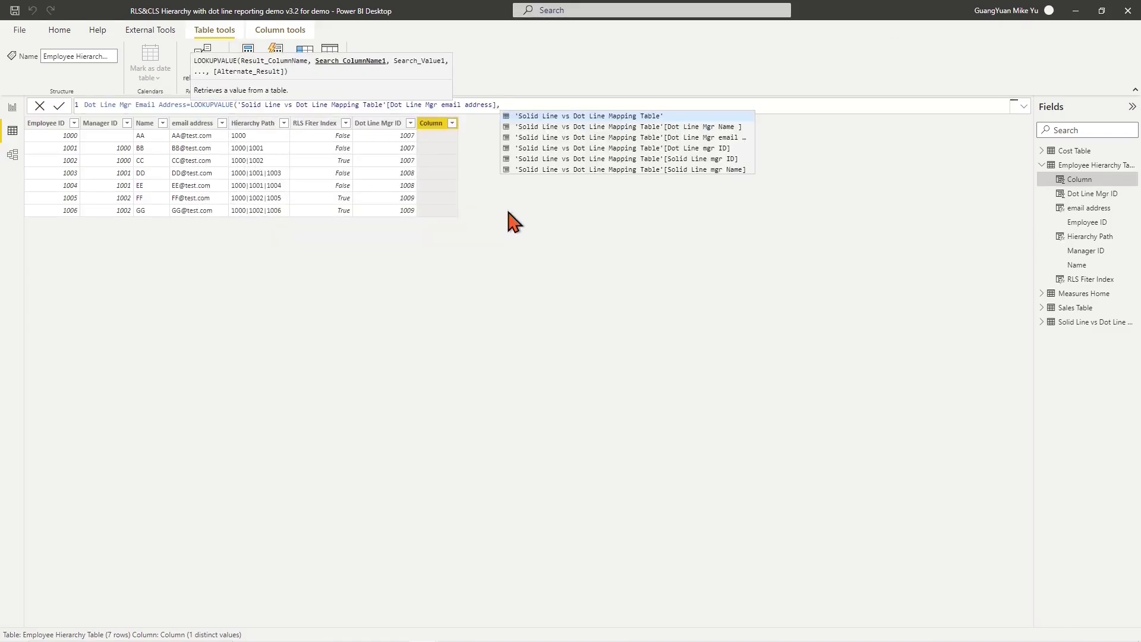
{"action": "left_click", "coordinate": [721, 150]}
{"action": "type", "text": ",["}
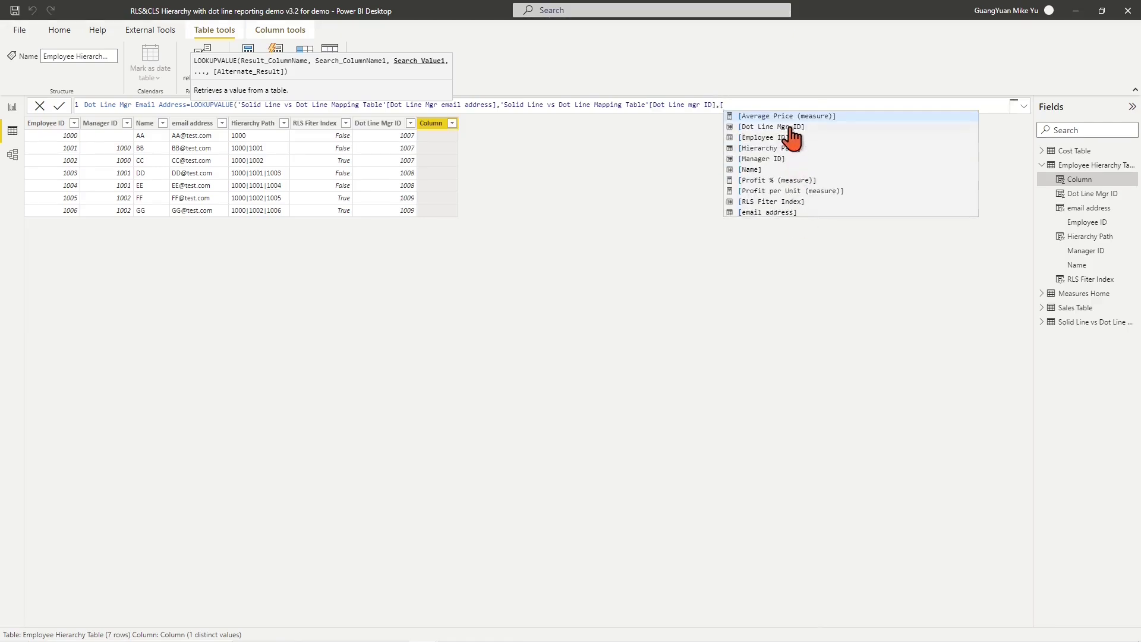
{"action": "left_click", "coordinate": [790, 127]}
{"action": "type", "text": ")"}
{"action": "left_click", "coordinate": [59, 106]}
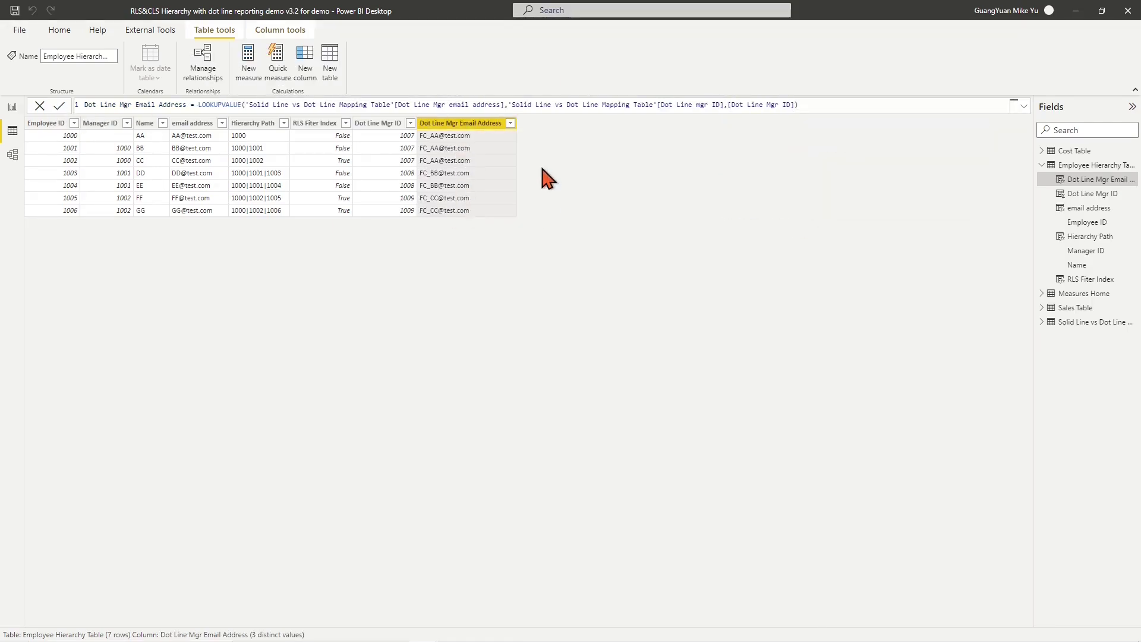
{"action": "left_click", "coordinate": [556, 168]}
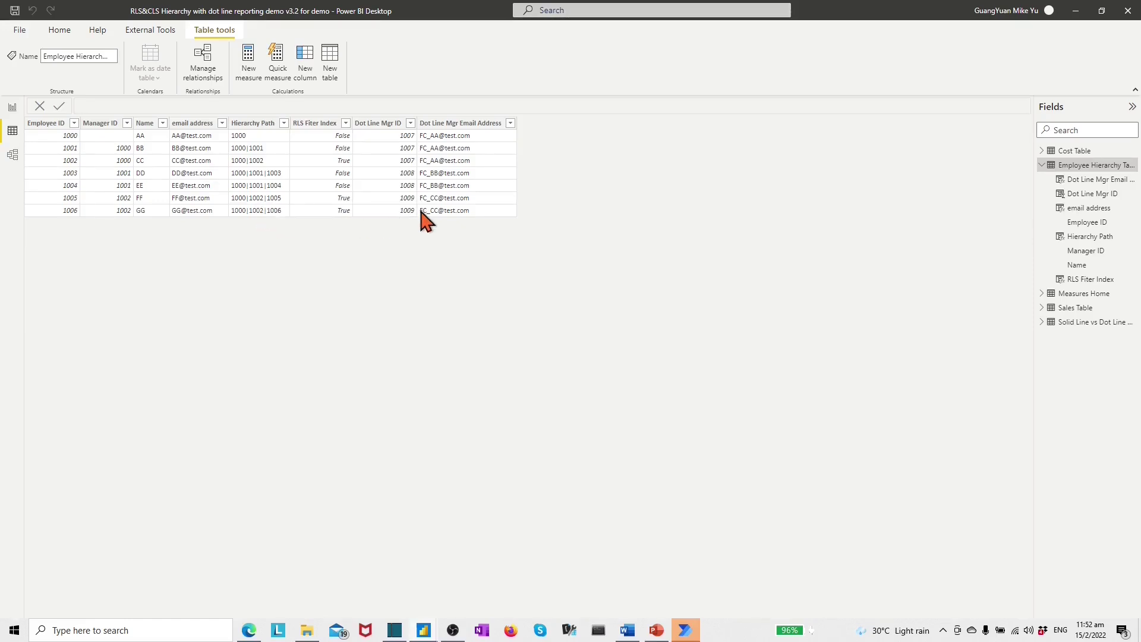
Step: Add a calculated column Dot Line Hierarchy Path, starting a LOOKUPVALUE that returns the mapping table's Dot Line mgr ID
{"action": "left_click", "coordinate": [305, 60]}
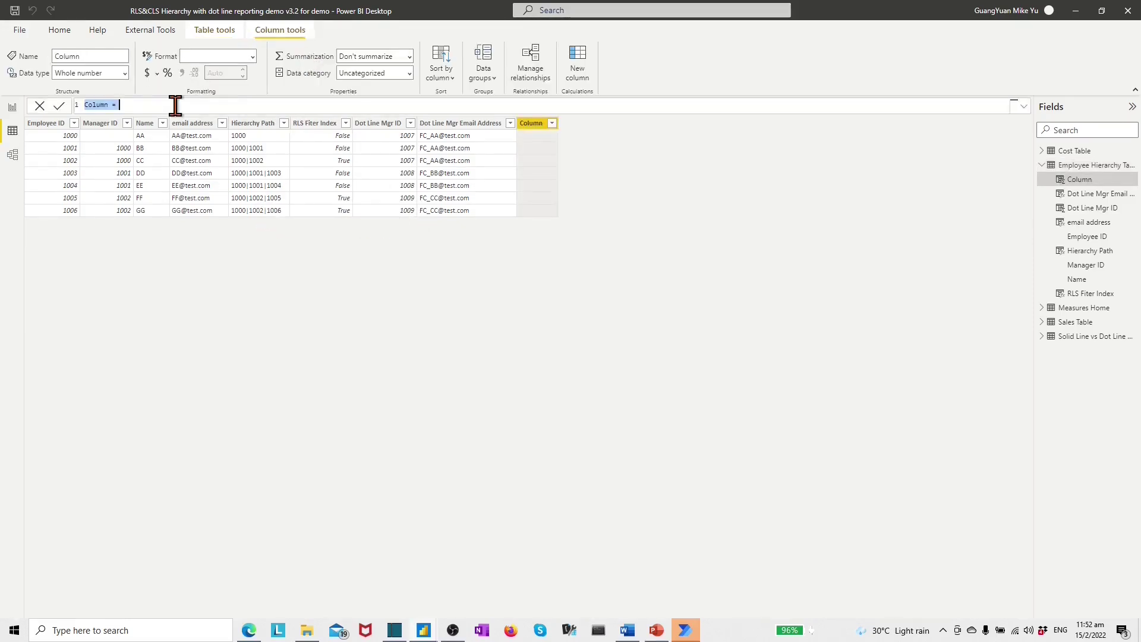
{"action": "type", "text": "Dot Line Hierarchy Path"}
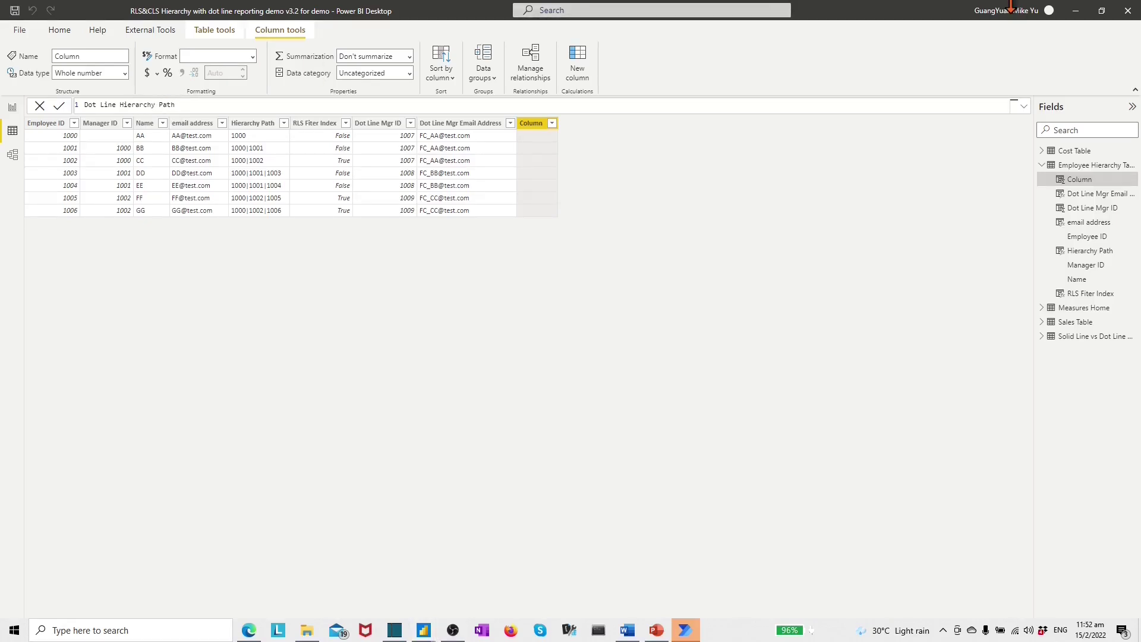
{"action": "type", "text": "=LOOKUPVALUE("}
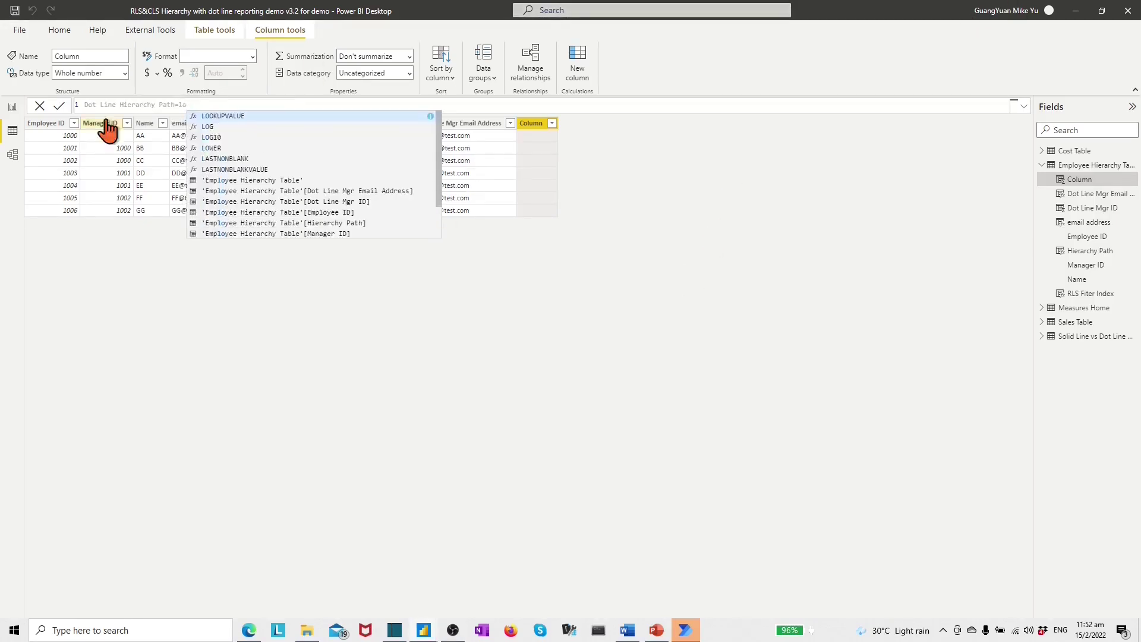
{"action": "scroll", "coordinate": [356, 190], "scroll_direction": "down", "scroll_amount": 5}
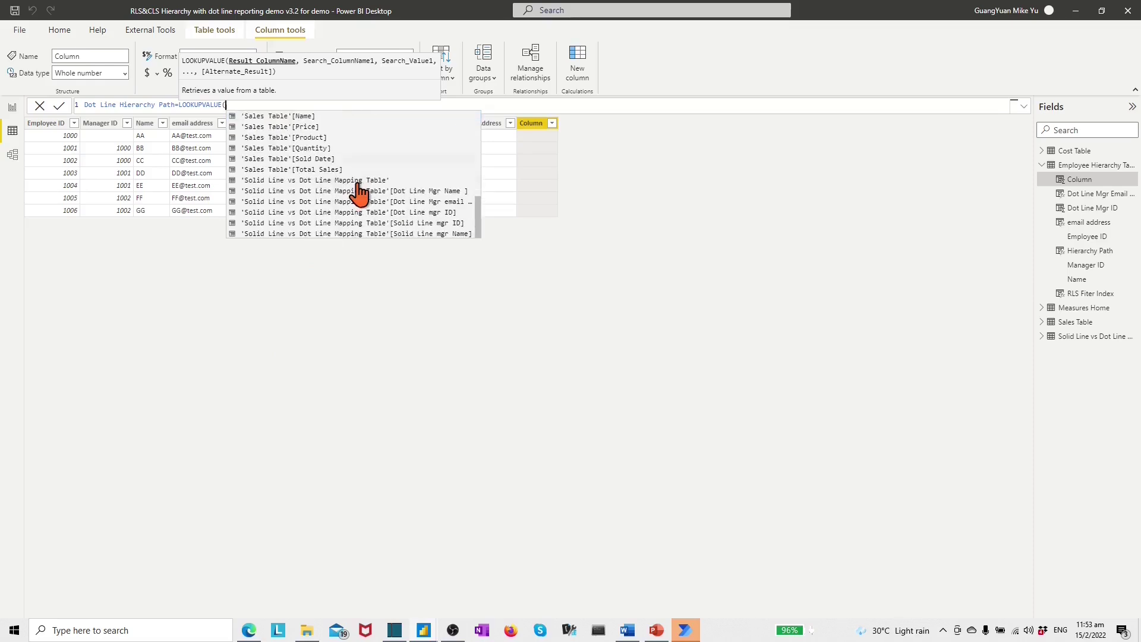
{"action": "left_click", "coordinate": [421, 223]}
{"action": "type", "text": ","}
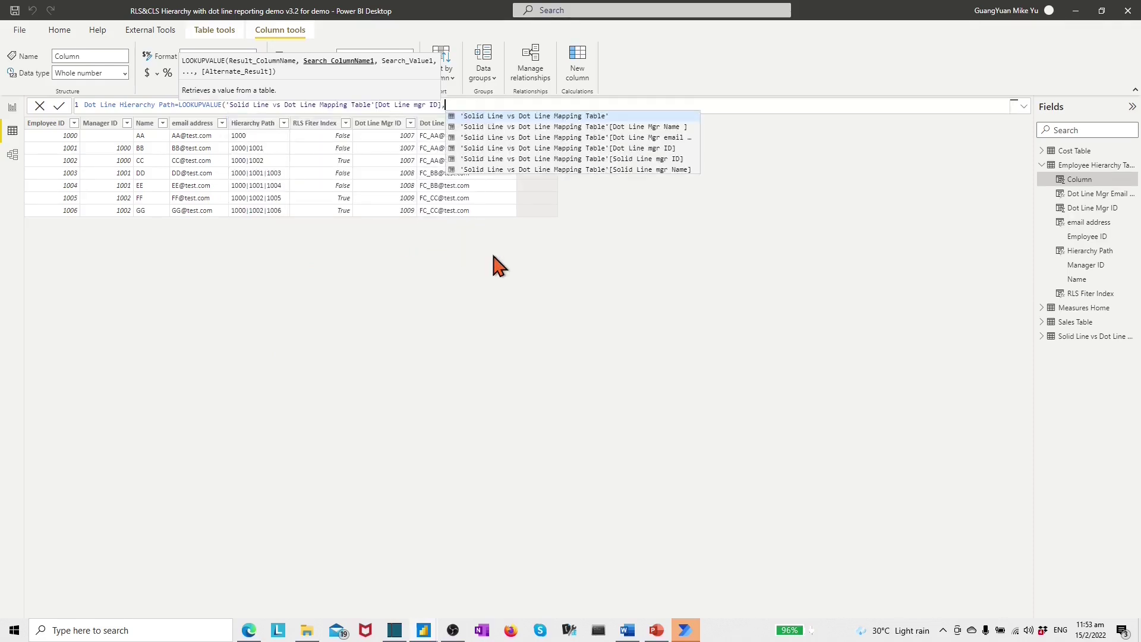
Step: Match the mapping table's Solid Line mgr ID to VALUE(MID([Hierarchy Path],1,4)) in the Dot Line Hierarchy Path formula and commit it
{"action": "left_click", "coordinate": [622, 178]}
{"action": "type", "text": ",VALUE(MID"}
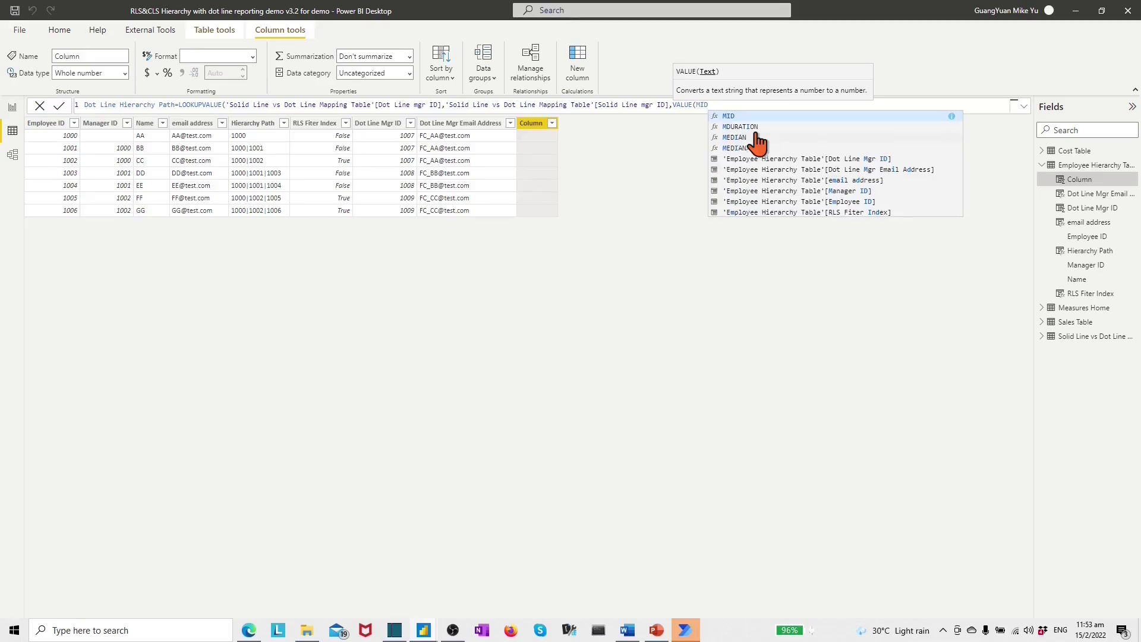
{"action": "left_click", "coordinate": [731, 116]}
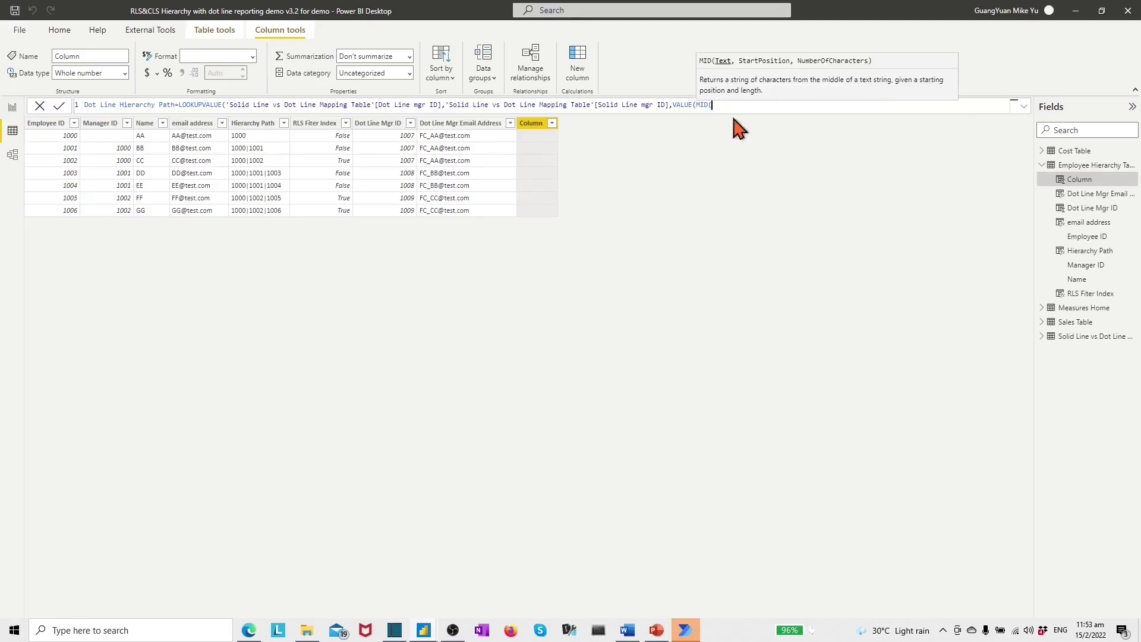
{"action": "type", "text": "["}
{"action": "left_click", "coordinate": [760, 170]}
{"action": "type", "text": ",1,6))"}
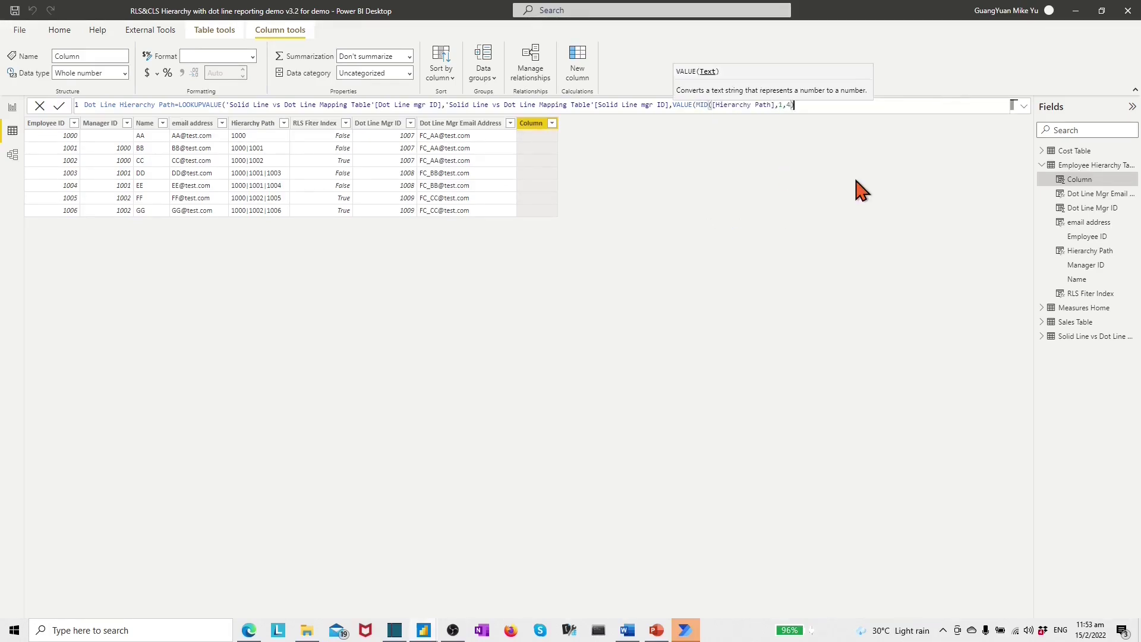
{"action": "left_click", "coordinate": [59, 106]}
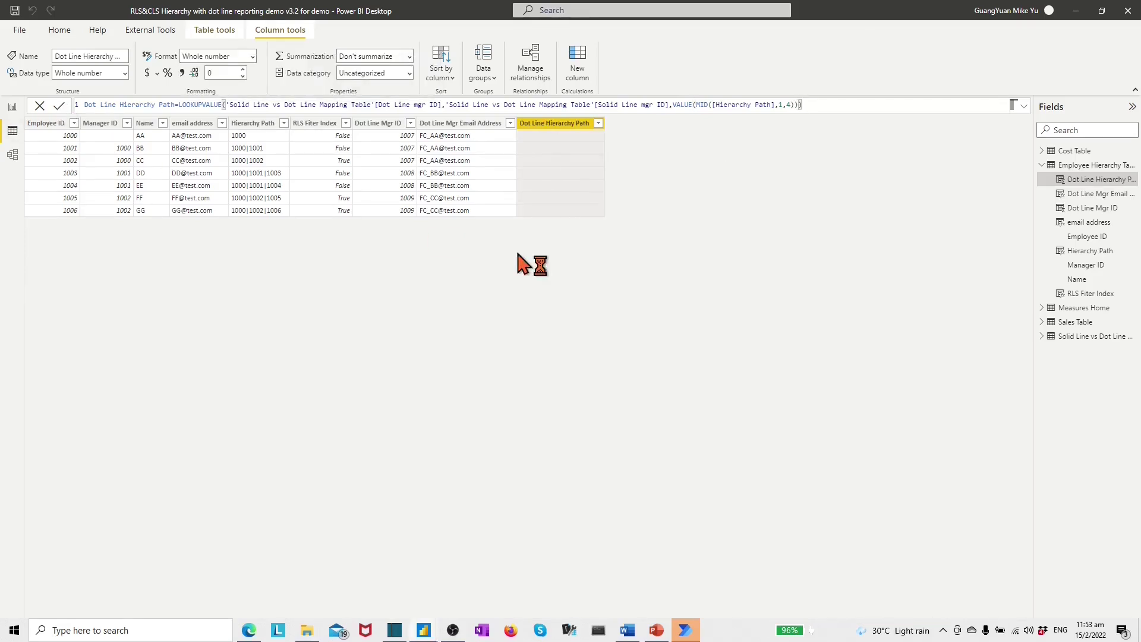
Step: Copy the MID expression in the Dot Line Hierarchy Path formula and turn the original into an IF test for equality with BLANK()
{"action": "left_click_drag", "start_coordinate": [798, 105], "coordinate": [703, 105]}
{"action": "key", "text": "ctrl+c"}
{"action": "key", "text": "Left"}
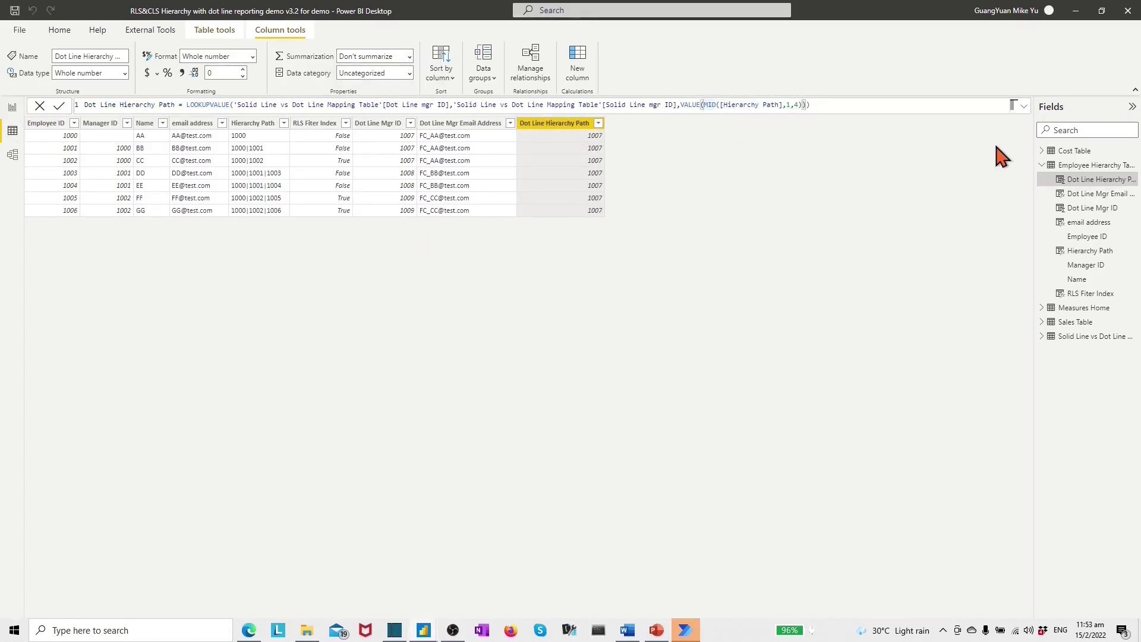
{"action": "type", "text": "if("}
{"action": "key", "text": "ctrl+Right"}
{"action": "key", "text": "ctrl+Right"}
{"action": "key", "text": "ctrl+Right"}
{"action": "key", "text": "ctrl+Right"}
{"action": "key", "text": "ctrl+Right"}
{"action": "key", "text": "ctrl+Right"}
{"action": "key", "text": "ctrl+Right"}
{"action": "key", "text": "Right"}
{"action": "type", "text": "=Bla"}
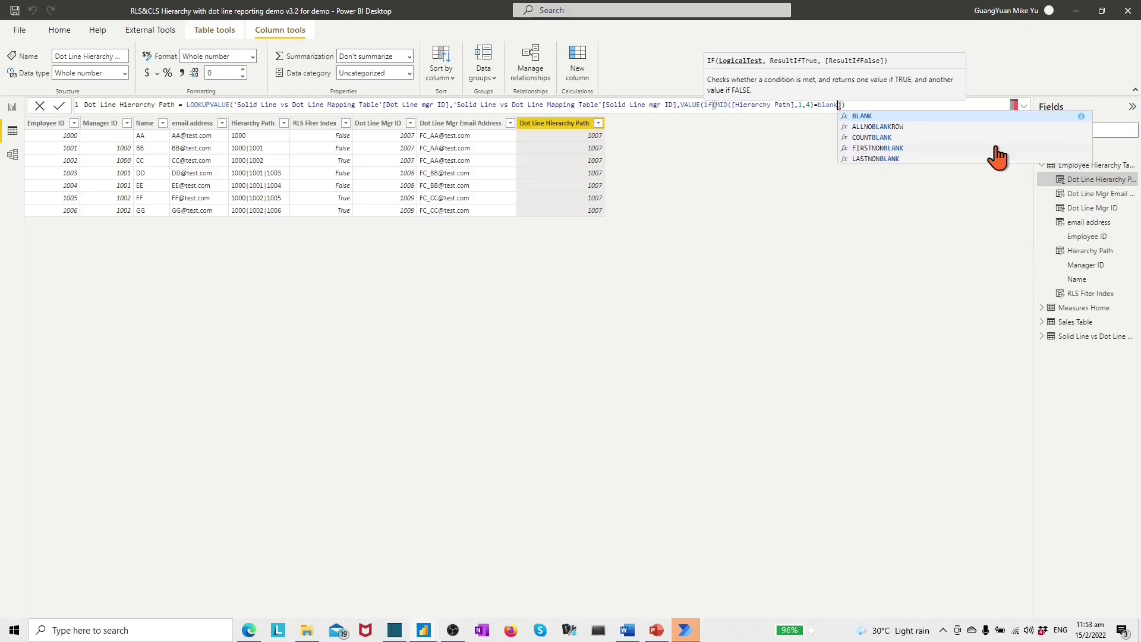
{"action": "left_click", "coordinate": [870, 120]}
Step: Have the IF return BLANK() when true and MID([Hierarchy Path],1,4) otherwise, and commit the formula
{"action": "type", "text": "),Bla"}
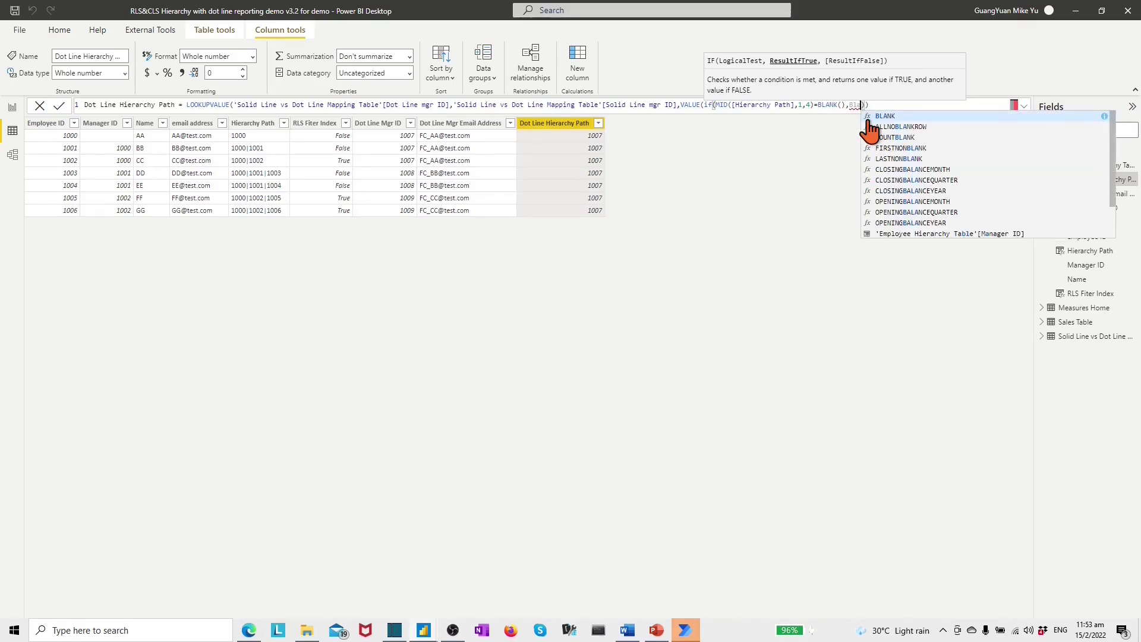
{"action": "left_click", "coordinate": [870, 119]}
{"action": "type", "text": "),"}
{"action": "key", "text": "ctrl+v"}
{"action": "left_click", "coordinate": [59, 106]}
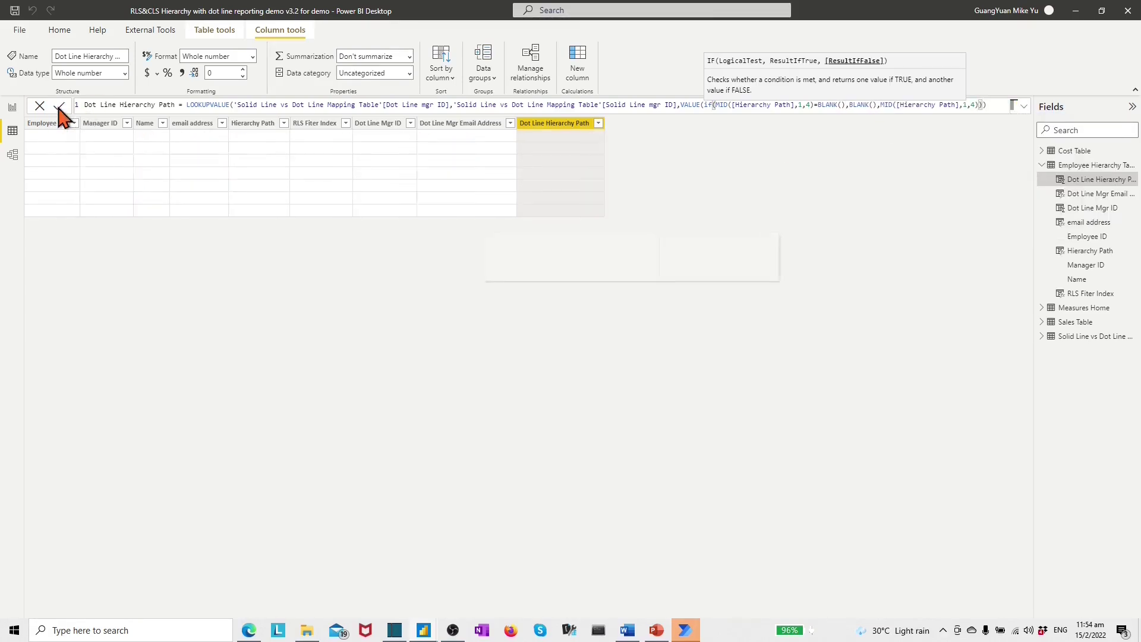
Step: Move the LOOKUPVALUE expression in the Dot Line Hierarchy Path formula onto its own line and append &"|"& followed by a new line
{"action": "left_click", "coordinate": [1024, 106]}
{"action": "left_click", "coordinate": [184, 106]}
{"action": "key", "text": "shift+Return"}
{"action": "left_click", "coordinate": [937, 115]}
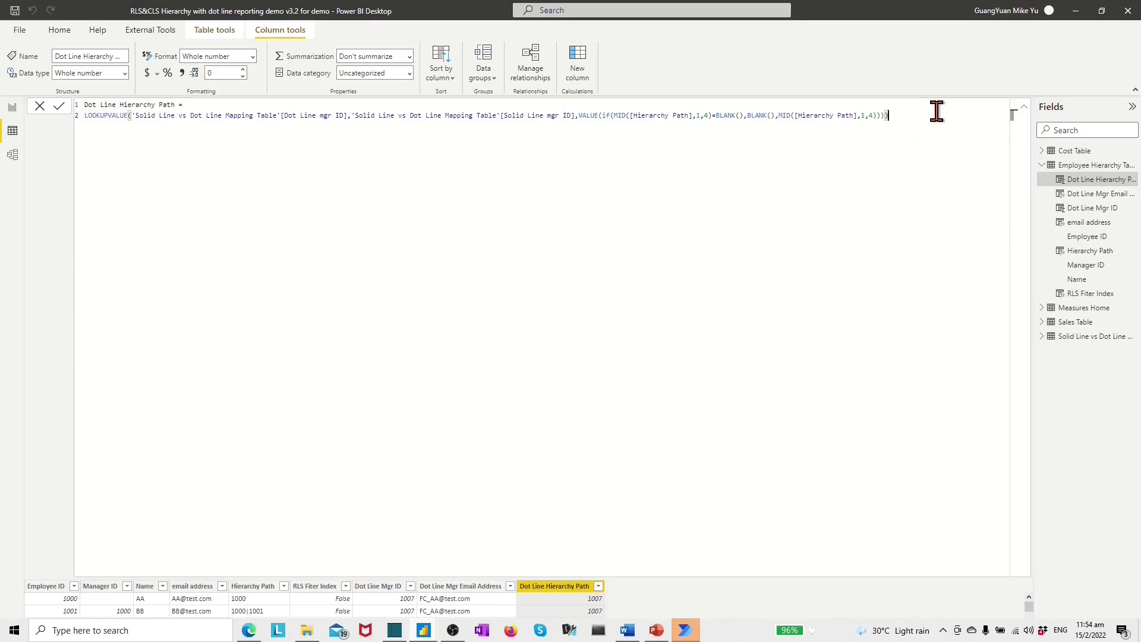
{"action": "type", "text": "&\"|\"&"}
{"action": "key", "text": "shift+Return"}
{"action": "key", "text": "ctrl+v"}
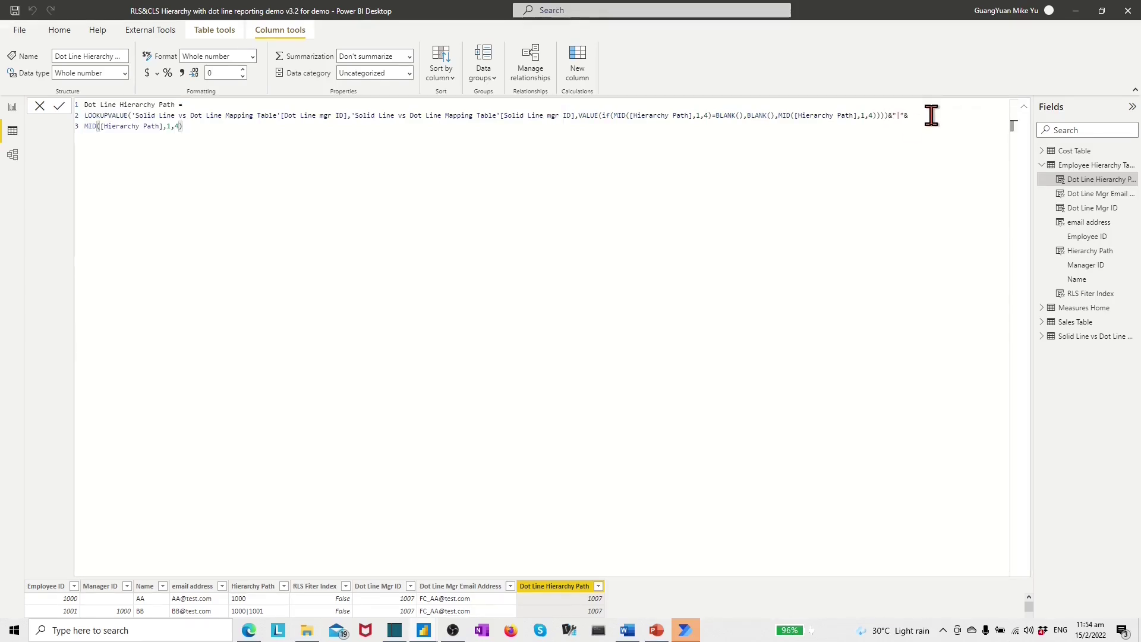
Step: Duplicate the LOOKUPVALUE expression onto the third formula line and set both of its MID start positions to 6
{"action": "left_click_drag", "start_coordinate": [85, 116], "coordinate": [890, 116]}
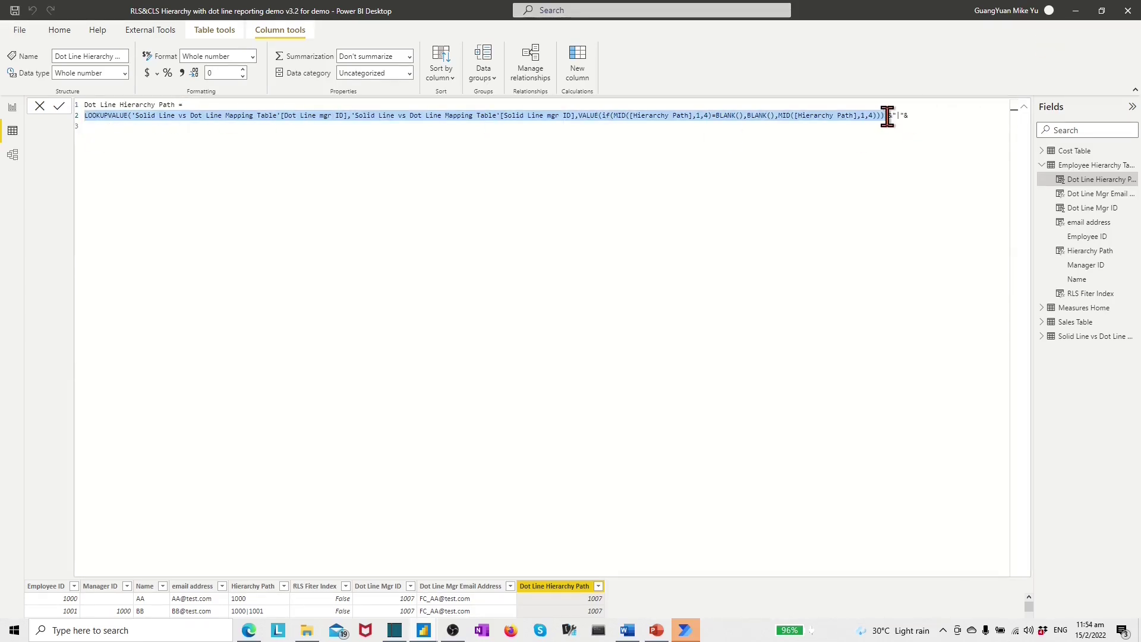
{"action": "key", "text": "ctrl+c"}
{"action": "left_click", "coordinate": [107, 126]}
{"action": "key", "text": "ctrl+v"}
{"action": "double_click", "coordinate": [698, 126]}
{"action": "type", "text": "6"}
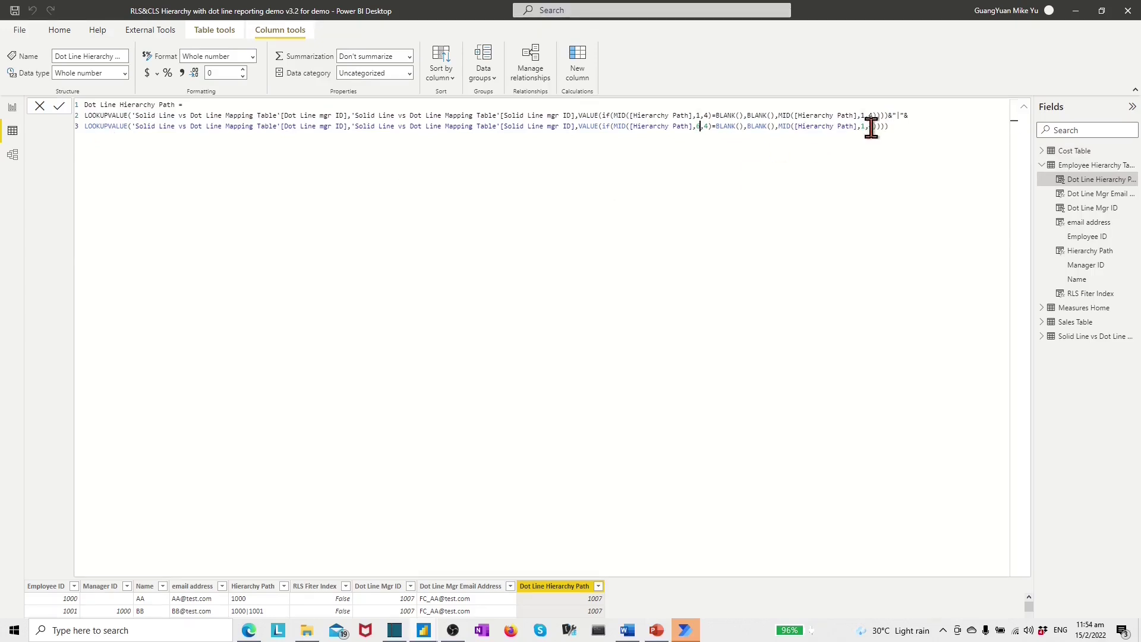
{"action": "double_click", "coordinate": [864, 126]}
{"action": "type", "text": "6"}
Step: Append &"|"& and a third copy of the LOOKUPVALUE with both MID start positions set to 11, and commit the Dot Line Hierarchy Path formula
{"action": "left_click", "coordinate": [895, 127]}
{"action": "type", "text": "&\"|\"&"}
{"action": "key", "text": "Return"}
{"action": "key", "text": "ctrl+v"}
{"action": "left_click", "coordinate": [699, 137]}
{"action": "type", "text": "1"}
{"action": "left_click", "coordinate": [869, 137]}
{"action": "type", "text": "1"}
{"action": "left_click", "coordinate": [60, 106]}
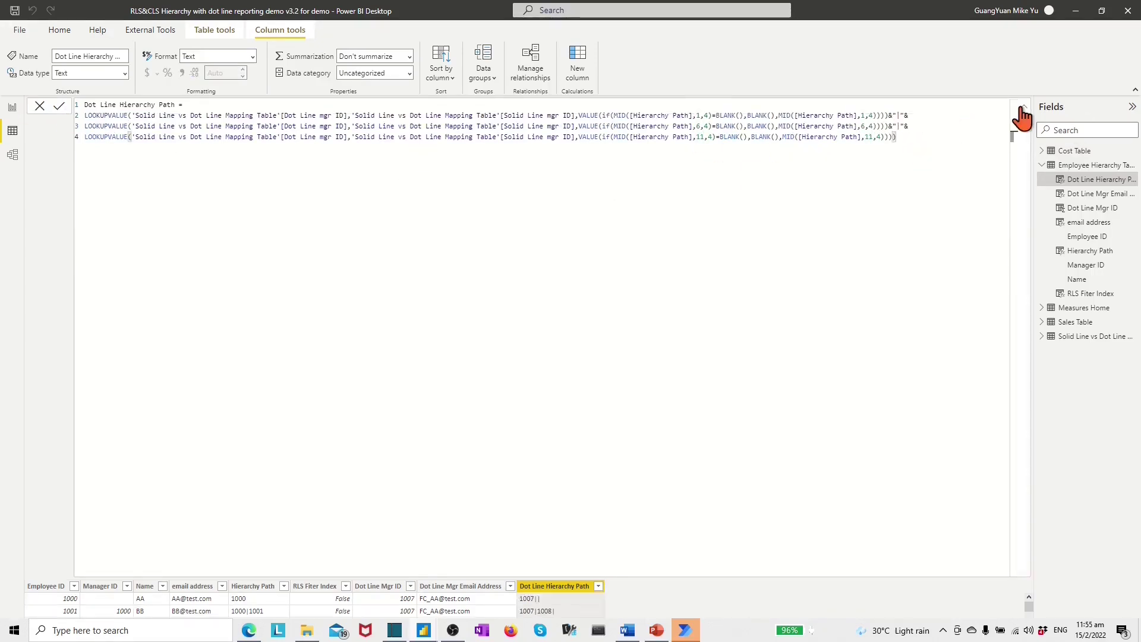
{"action": "left_click", "coordinate": [1023, 108]}
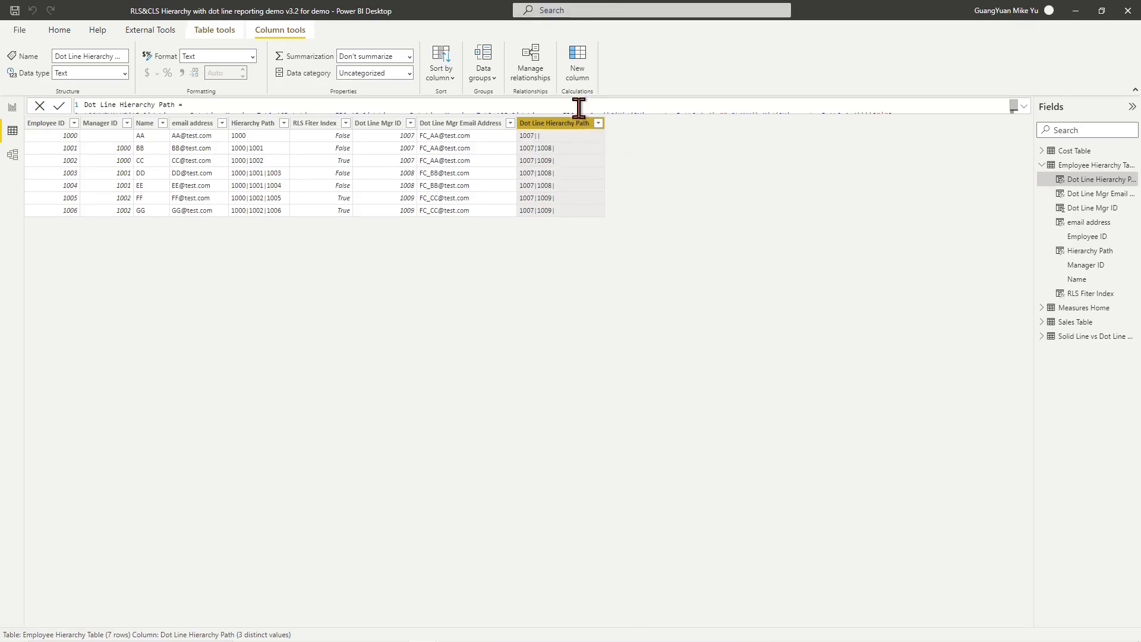
Step: Add a calculated column Dot Line RLS filter Index, starting a LOOKUPVALUE that returns the Employee Hierarchy Table's Dot Line Mgr ID
{"action": "left_click", "coordinate": [578, 73]}
{"action": "type", "text": "Dot Line RLS "}
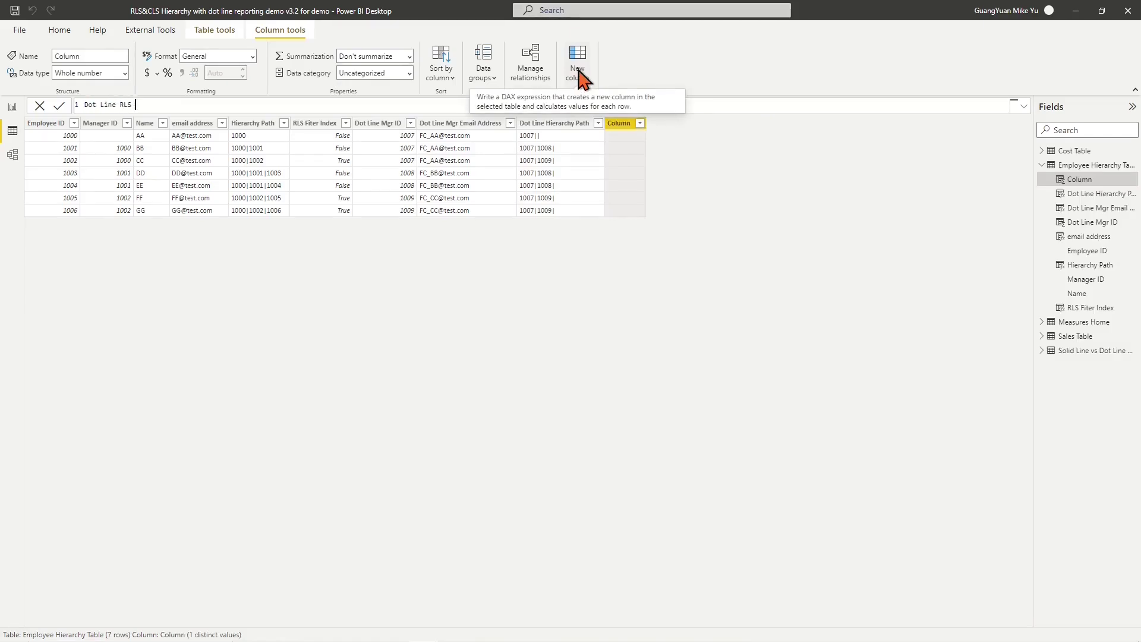
{"action": "type", "text": "filter"}
{"action": "type", "text": "lo"}
{"action": "left_click", "coordinate": [257, 115]}
{"action": "scroll", "coordinate": [382, 227], "scroll_direction": "down", "scroll_amount": 2}
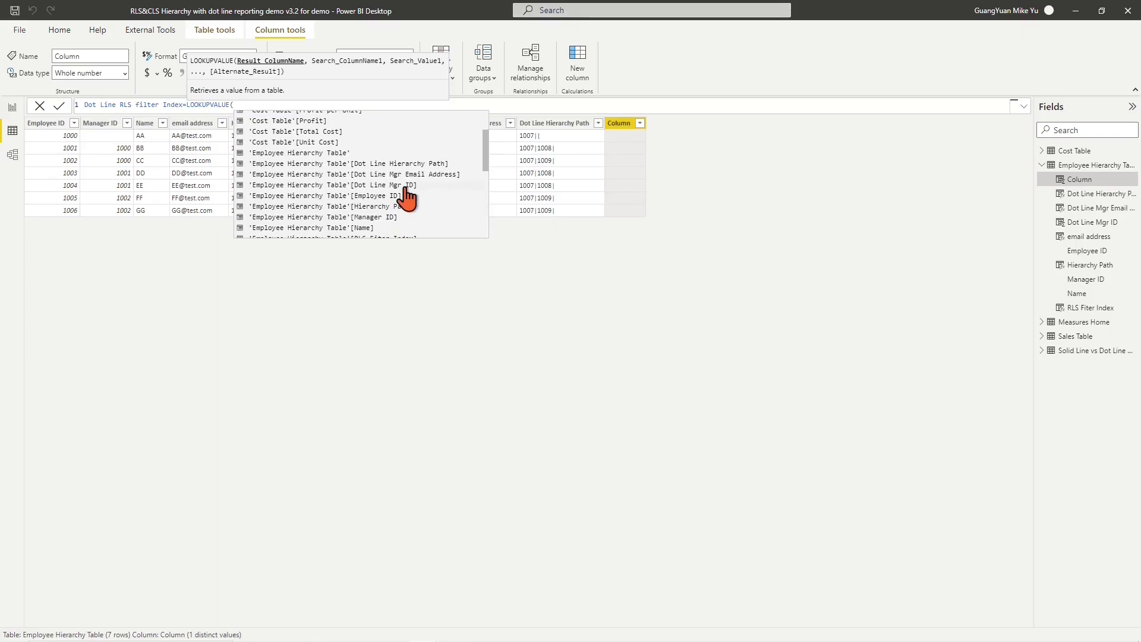
{"action": "left_click", "coordinate": [408, 187]}
{"action": "type", "text": ","}
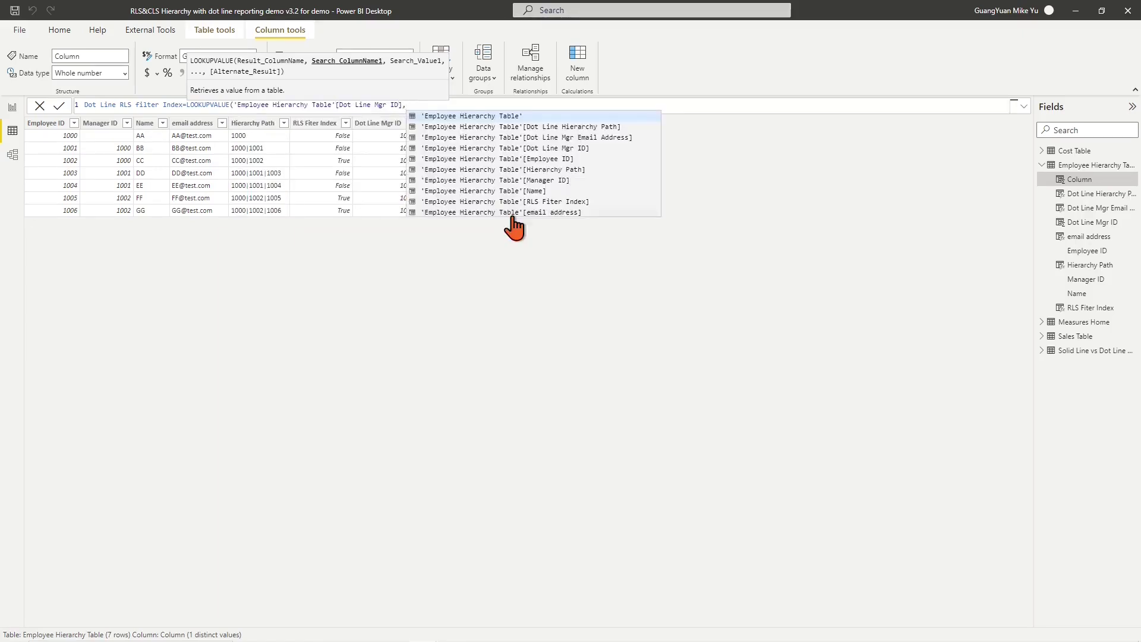
Step: Match Dot Line Mgr Email Address to the FC_BB manager's email address in the Dot Line RLS filter Index formula and commit it
{"action": "left_click", "coordinate": [594, 138]}
{"action": "type", "text": ",'"}
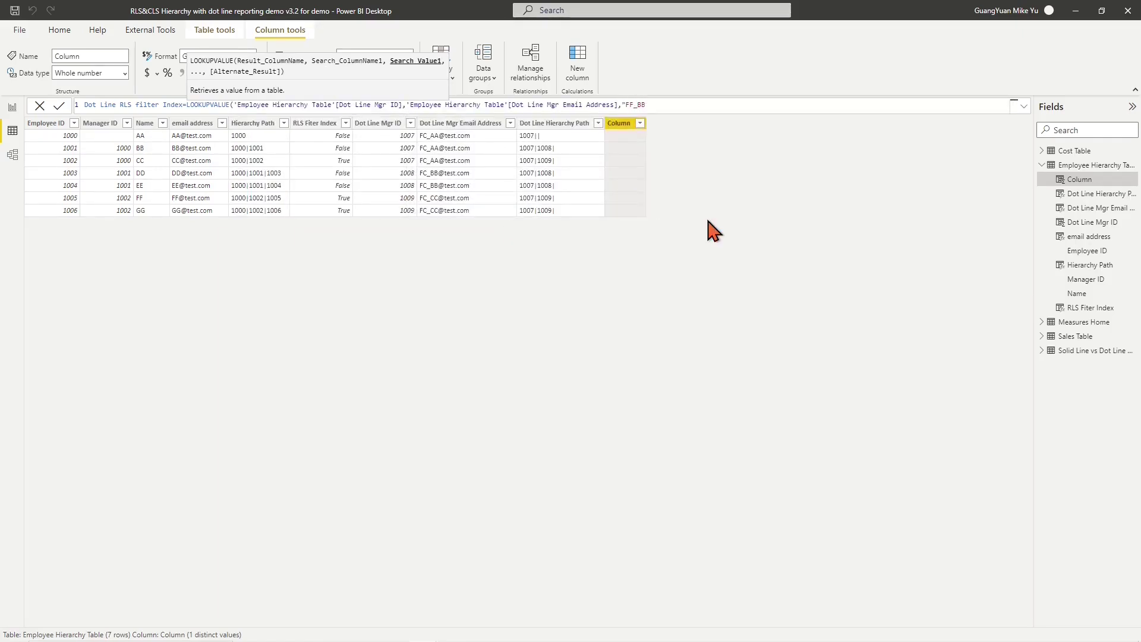
{"action": "type", "text": "FC"}
{"action": "type", "text": "\")"}
{"action": "left_click", "coordinate": [59, 106]}
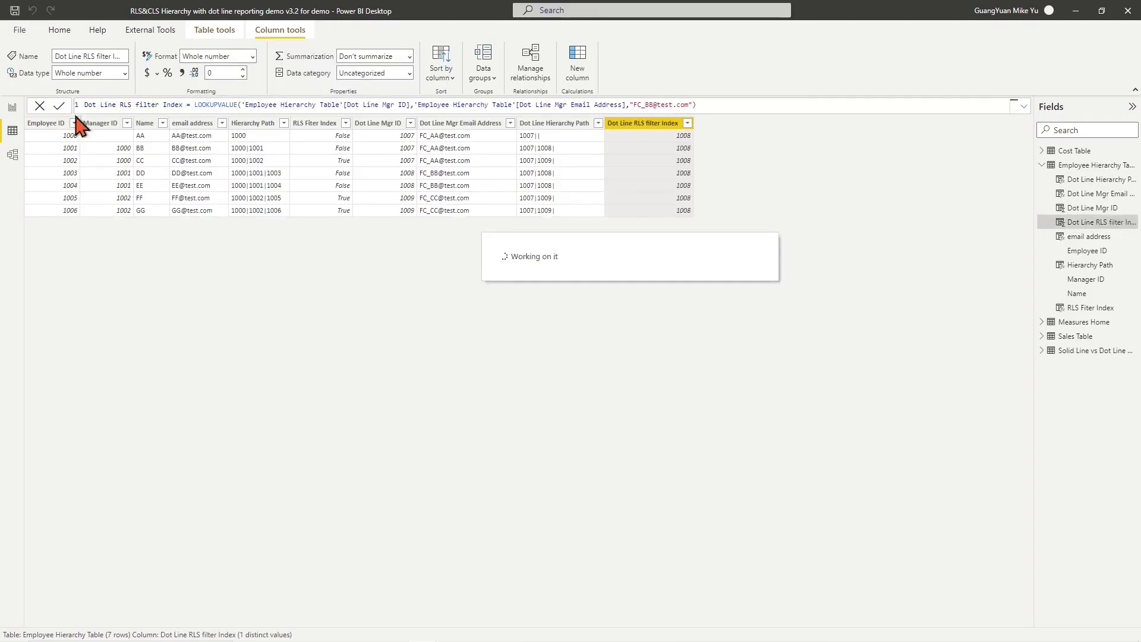
Step: Wrap the LOOKUPVALUE in PATHCONTAINS with the Employee Hierarchy Table's Dot Line Hierarchy Path as the path, and commit the formula
{"action": "type", "text": "PA"}
{"action": "key", "text": "BackSpace"}
{"action": "key", "text": "BackSpace"}
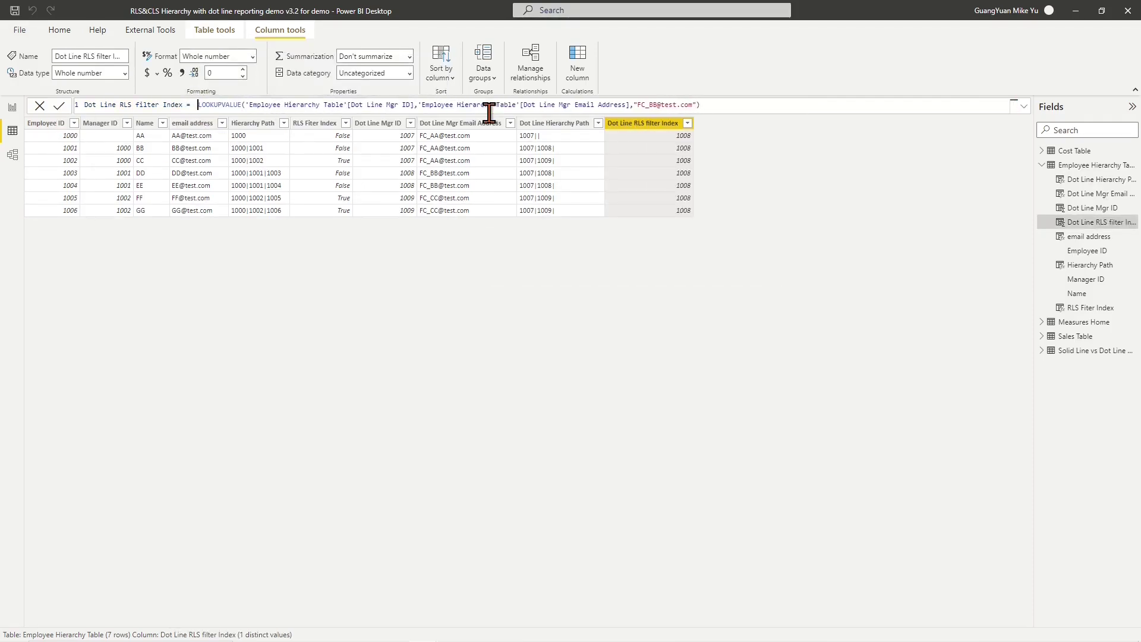
{"action": "key", "text": "Left"}
{"action": "type", "text": "P"}
{"action": "left_click", "coordinate": [260, 118]}
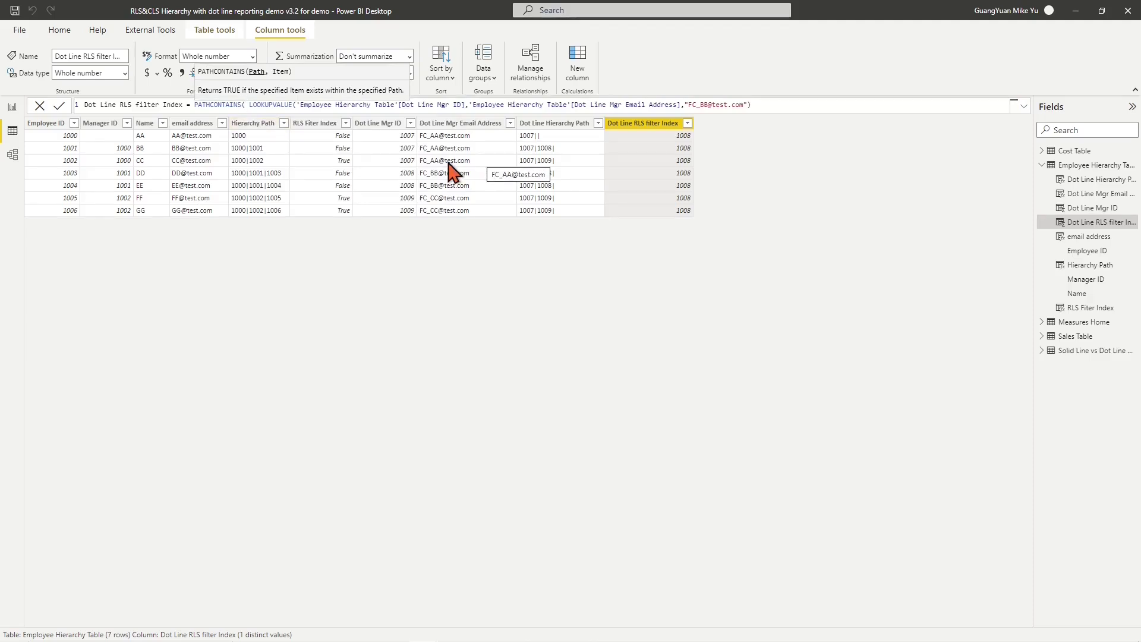
{"action": "left_click", "coordinate": [428, 127]}
{"action": "type", "text": ","}
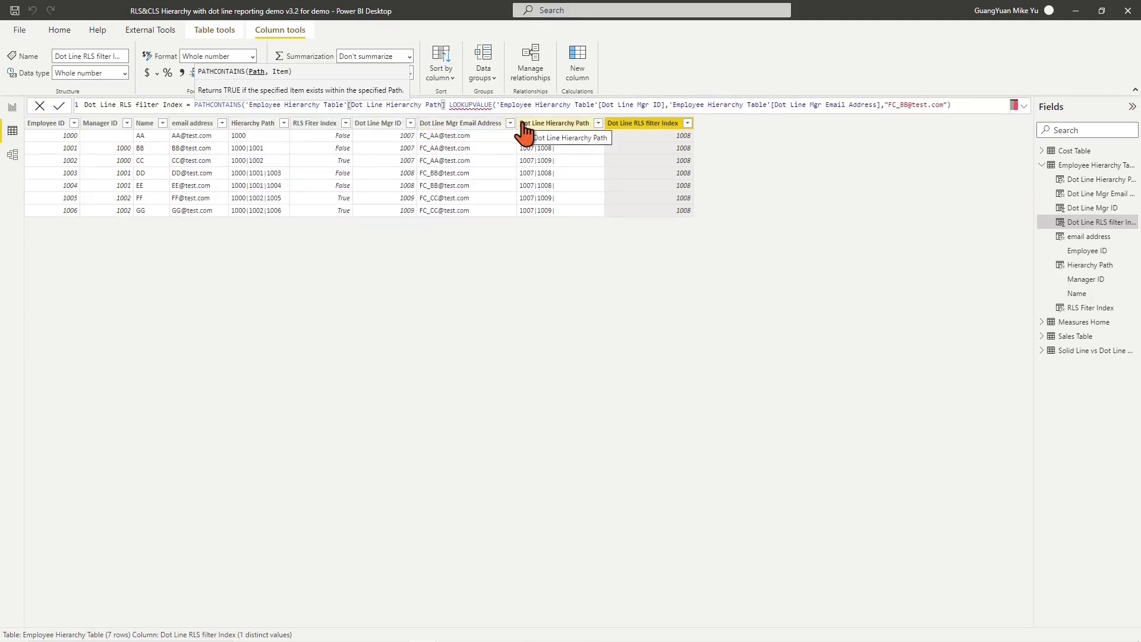
{"action": "key", "text": "Delete"}
{"action": "left_click", "coordinate": [955, 104]}
{"action": "type", "text": ")"}
{"action": "left_click", "coordinate": [59, 106]}
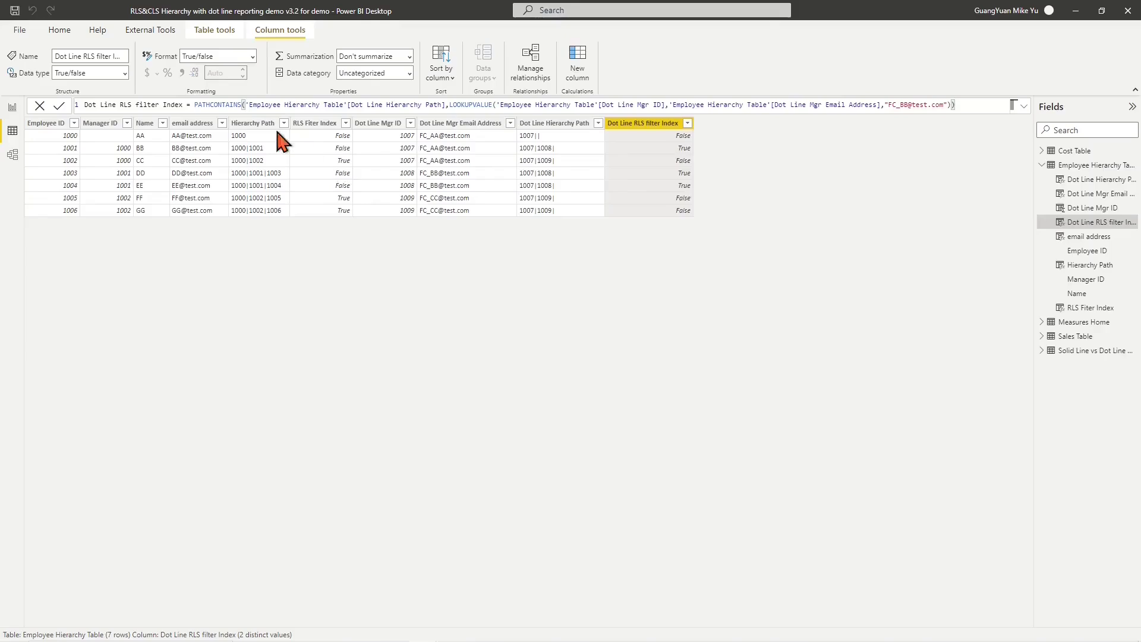
Step: Copy the whole PATHCONTAINS expression from the Dot Line RLS filter Index formula
{"action": "left_click_drag", "start_coordinate": [194, 107], "coordinate": [954, 110]}
{"action": "key", "text": "ctrl+c"}
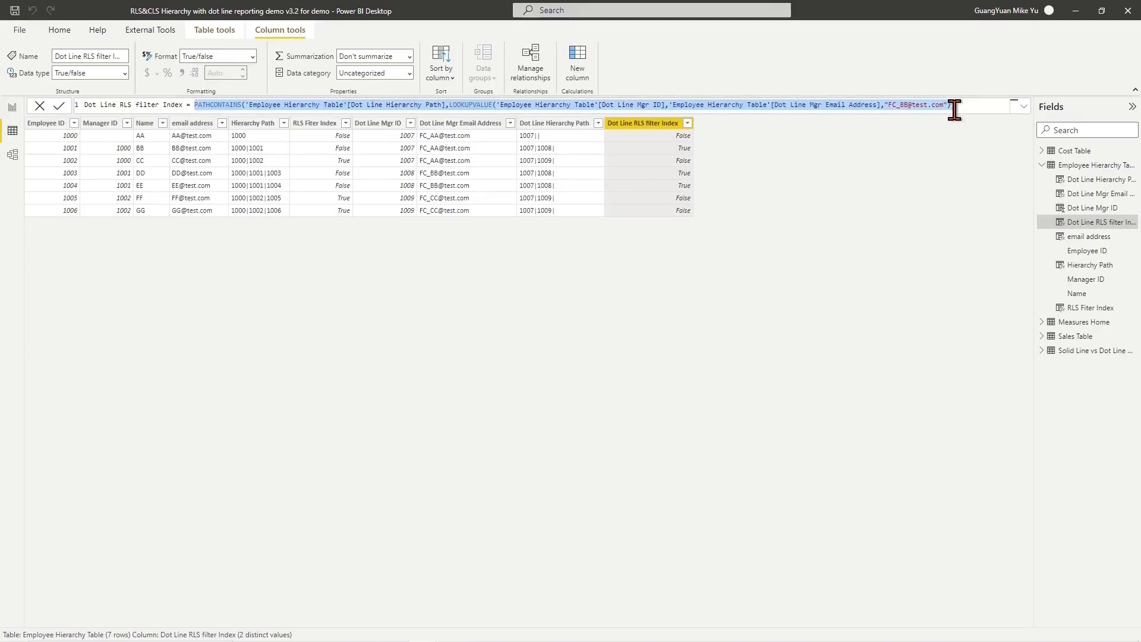
{"action": "left_click", "coordinate": [678, 398]}
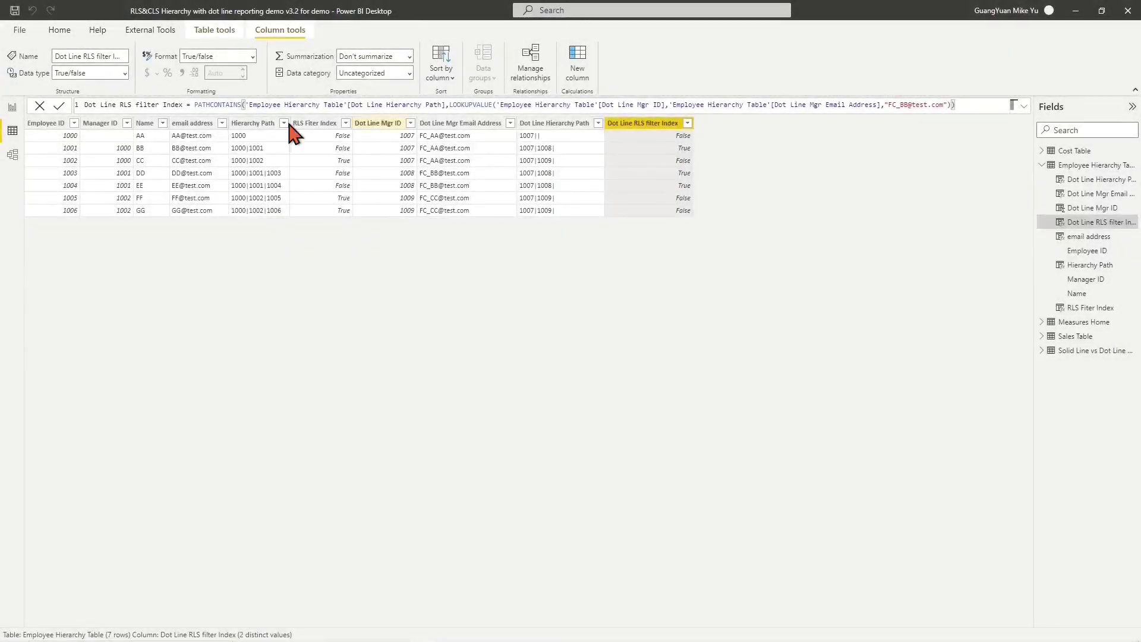
Step: Create a security role named Dot Line Mgr Group from the report view
{"action": "left_click", "coordinate": [12, 108]}
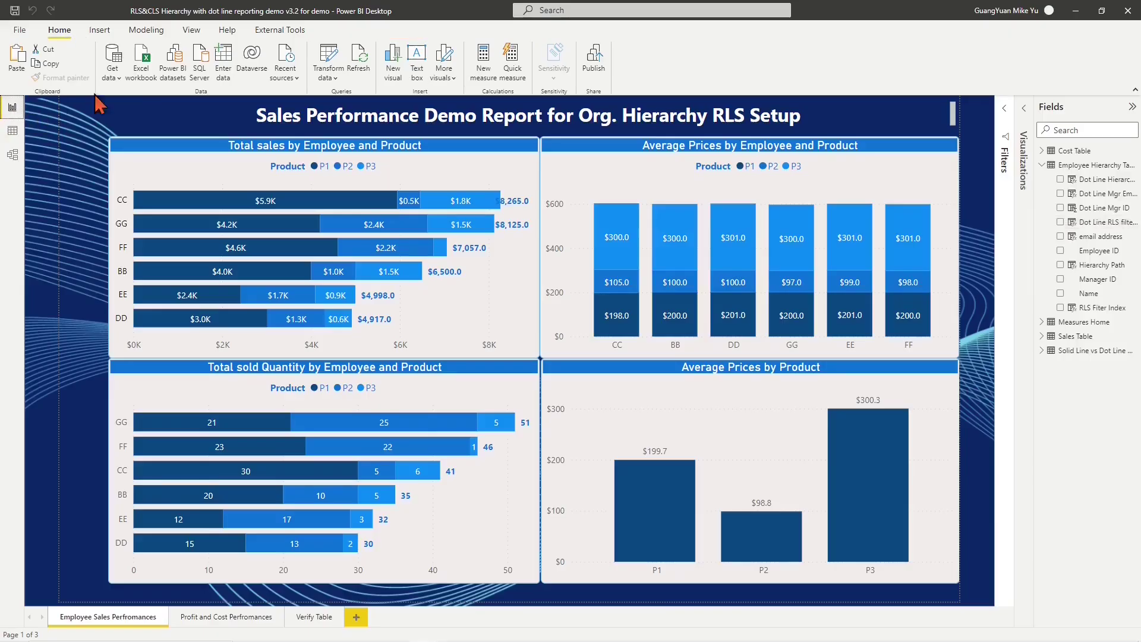
{"action": "left_click", "coordinate": [147, 30]}
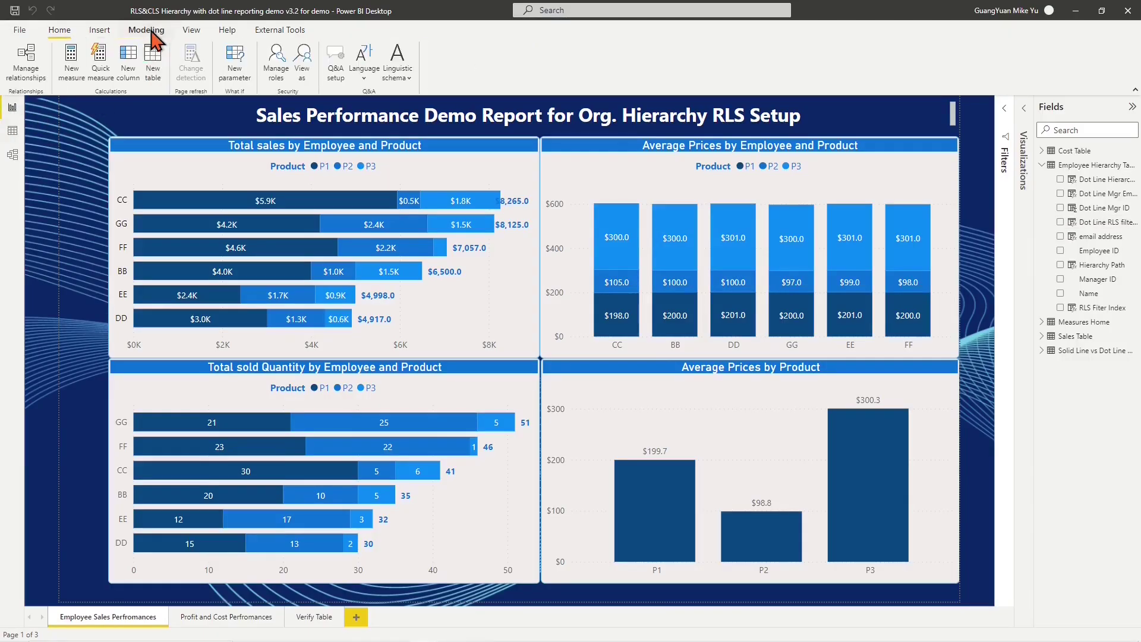
{"action": "left_click", "coordinate": [277, 71]}
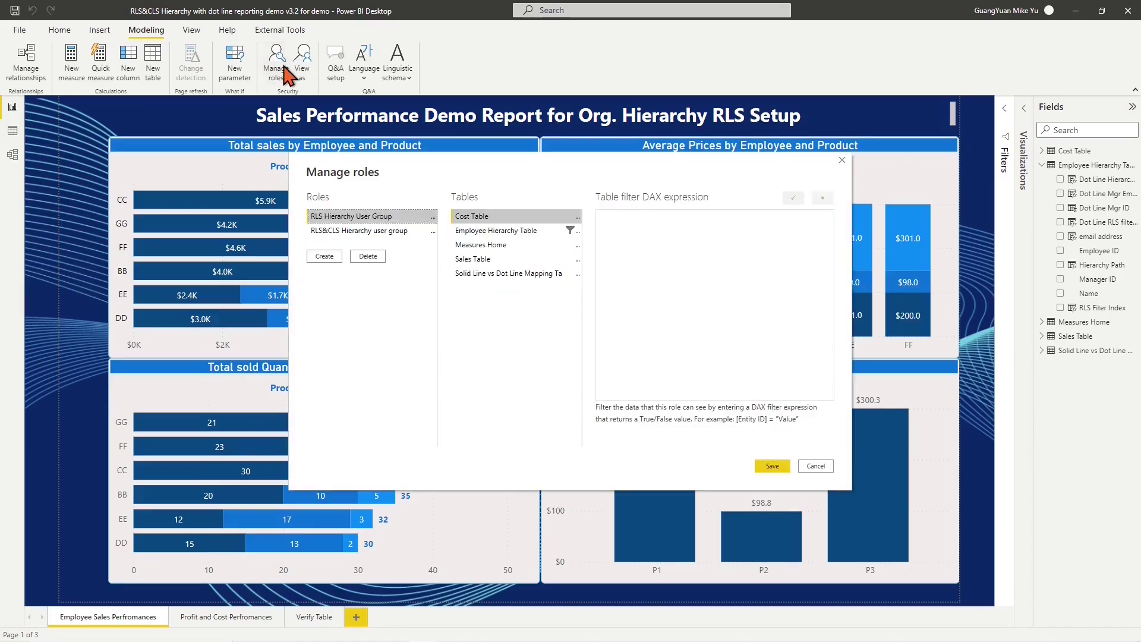
{"action": "left_click", "coordinate": [331, 258]}
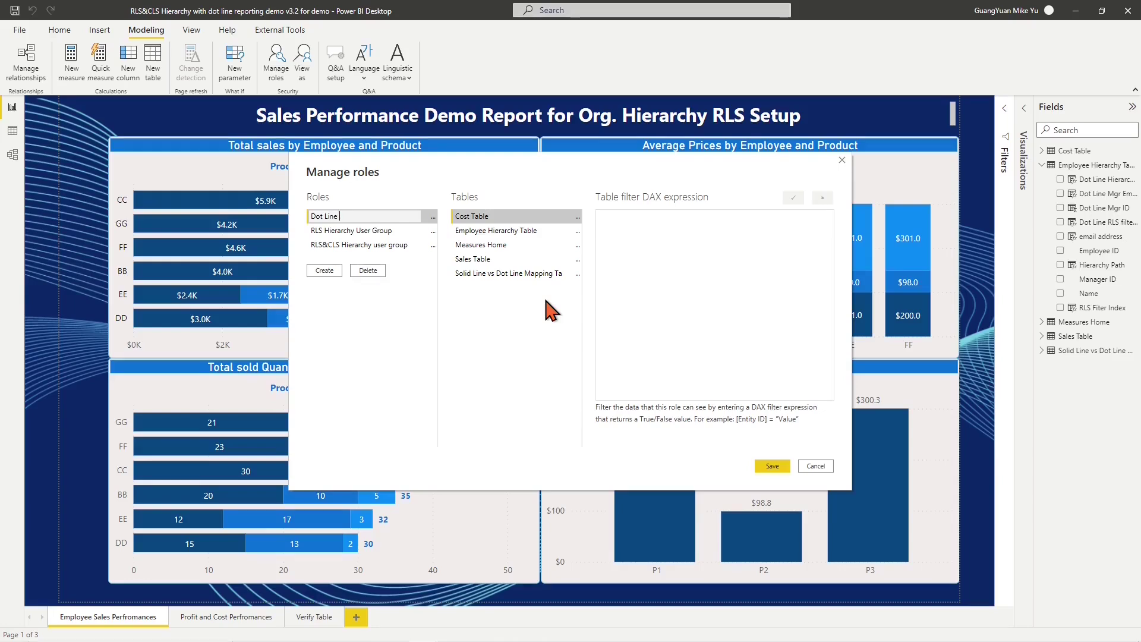
{"action": "type", "text": "Dot Line Mgr Group"}
Step: Filter the role's Employee Hierarchy Table with the copied PATHCONTAINS expression, replacing the fixed email address with userprincipalname(), and save the roles
{"action": "left_click", "coordinate": [519, 235]}
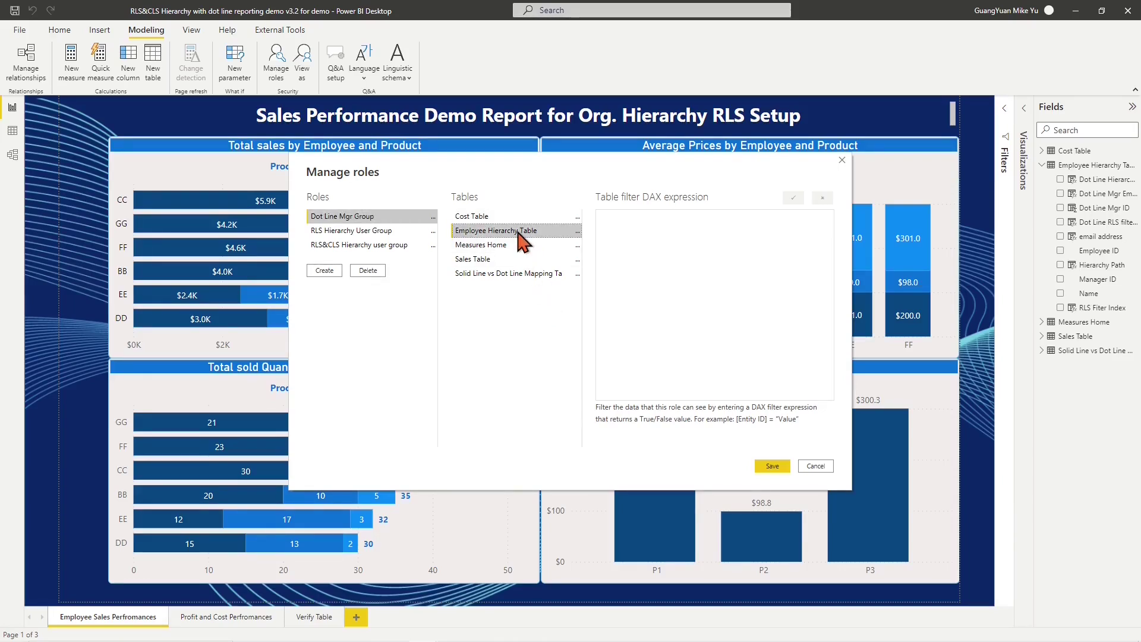
{"action": "left_click", "coordinate": [620, 233]}
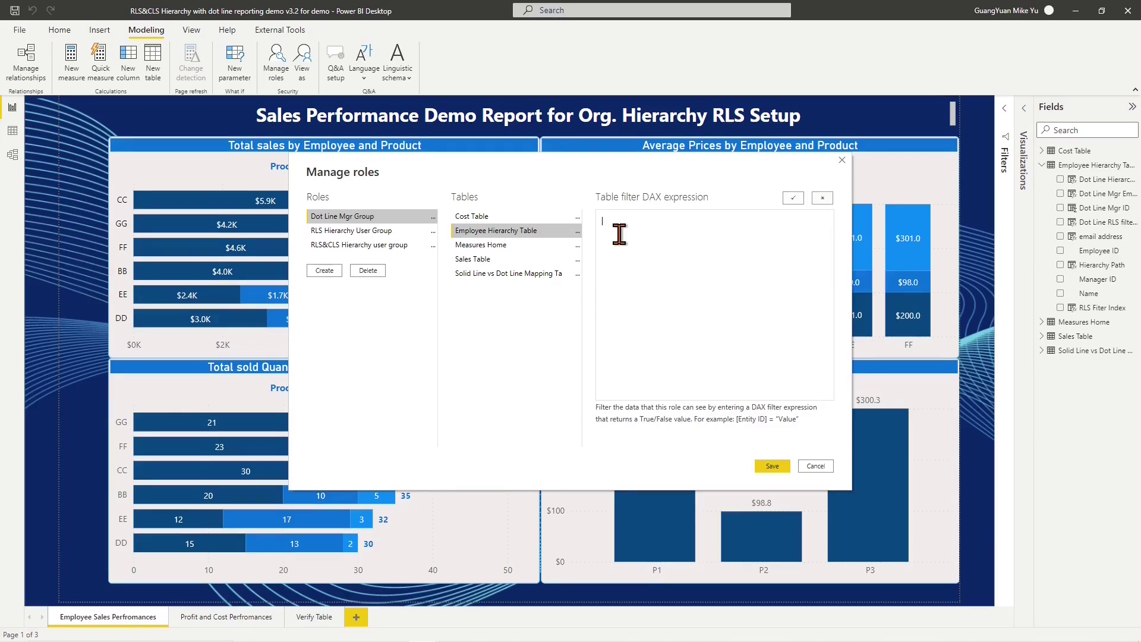
{"action": "key", "text": "ctrl+v"}
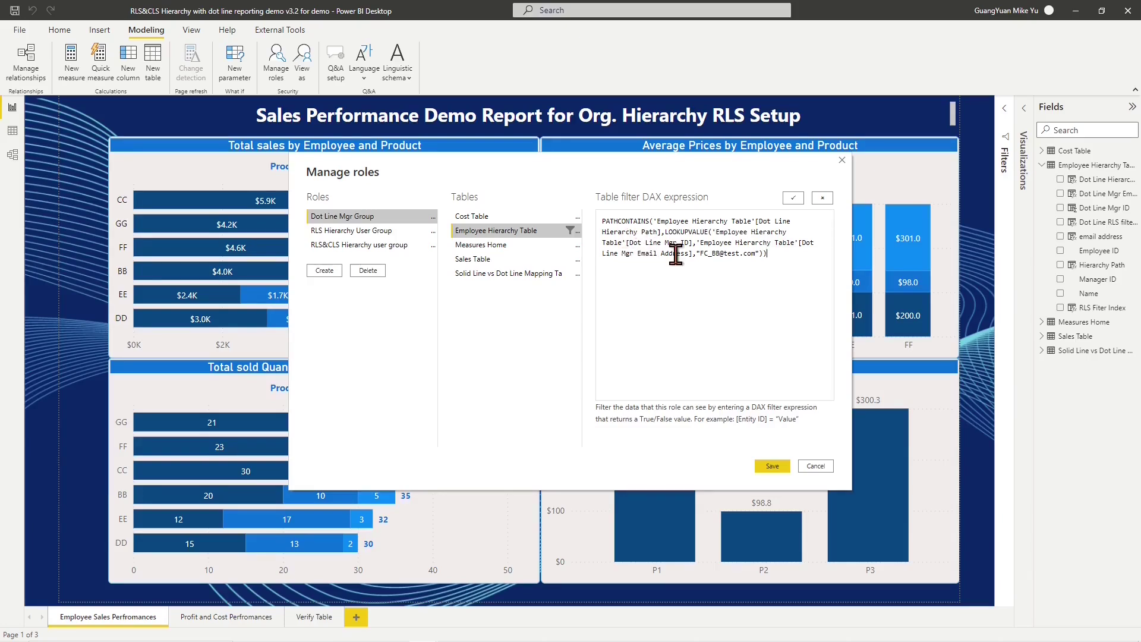
{"action": "left_click", "coordinate": [759, 252]}
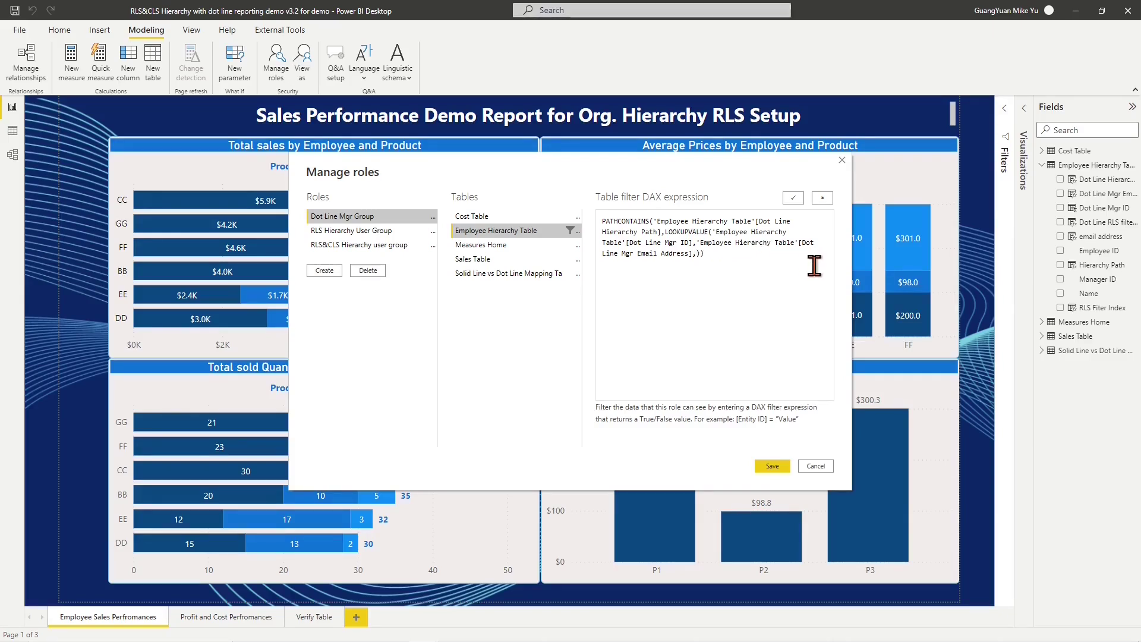
{"action": "type", "text": "userprincipalname()"}
{"action": "left_click", "coordinate": [793, 198]}
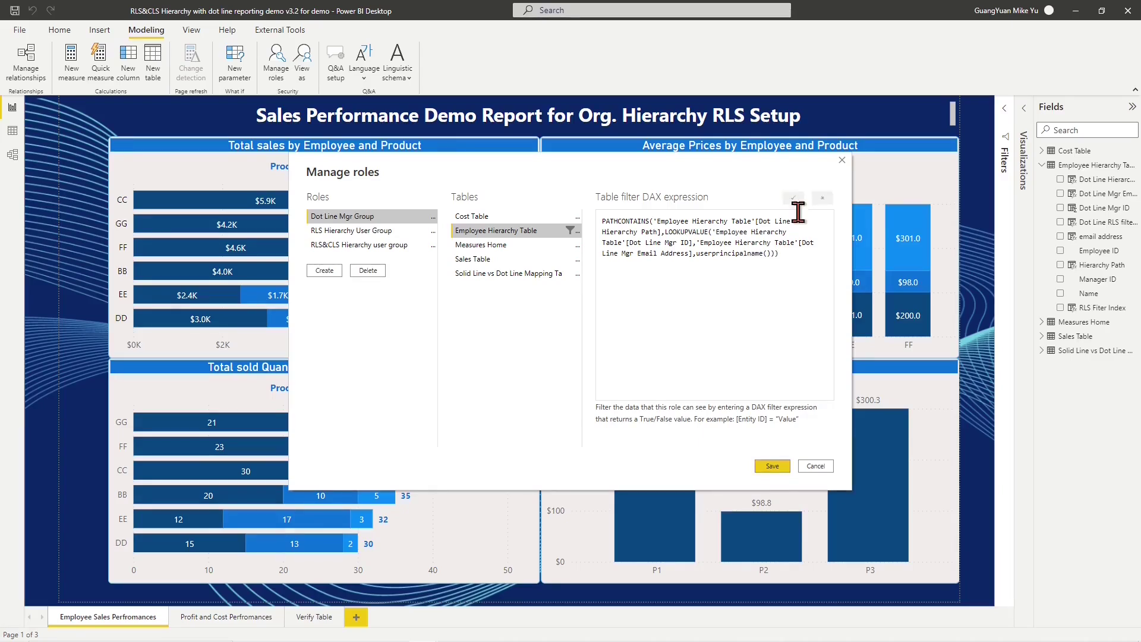
{"action": "left_click", "coordinate": [772, 466]}
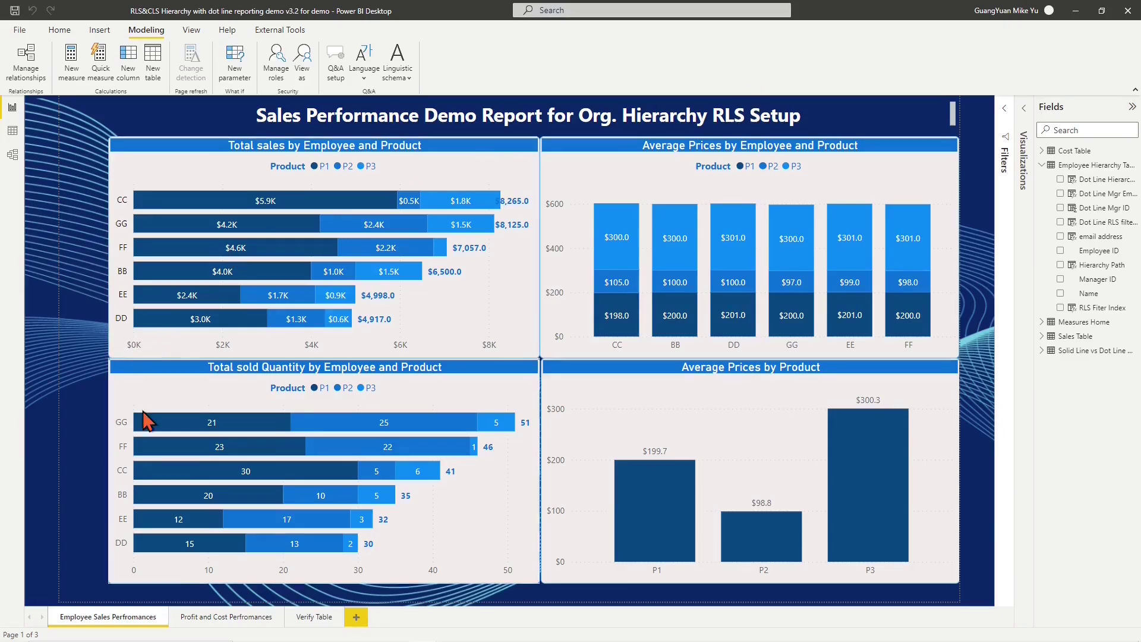
Step: View the Verify Table page as Dot Line Mgr Group with the FC_AA manager's email as other user, and stop viewing
{"action": "left_click", "coordinate": [308, 618]}
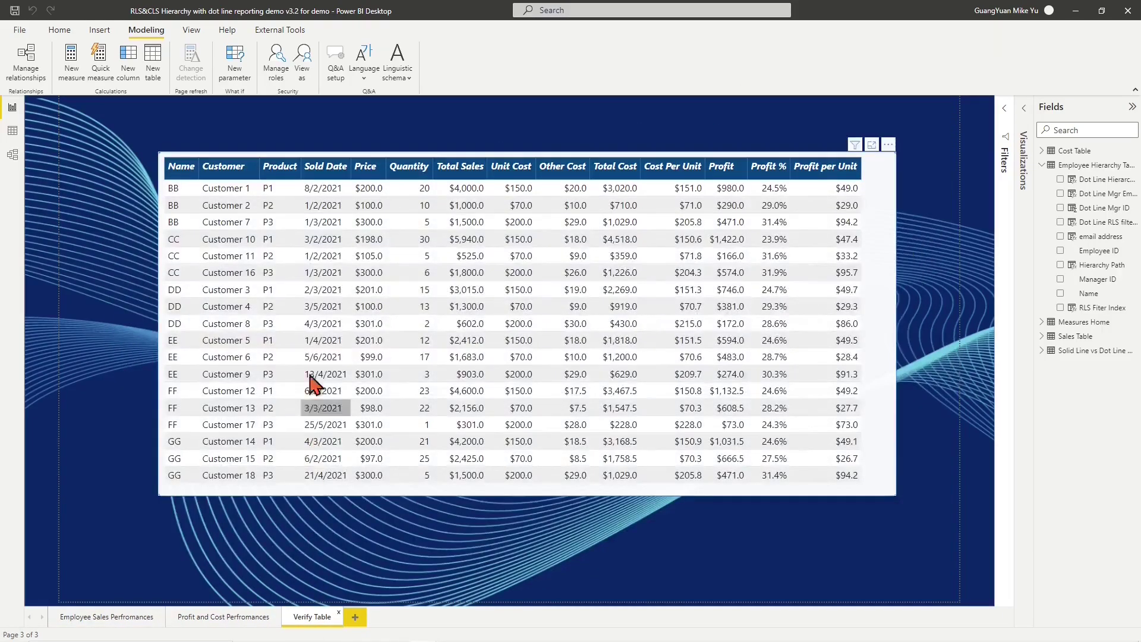
{"action": "left_click", "coordinate": [305, 63]}
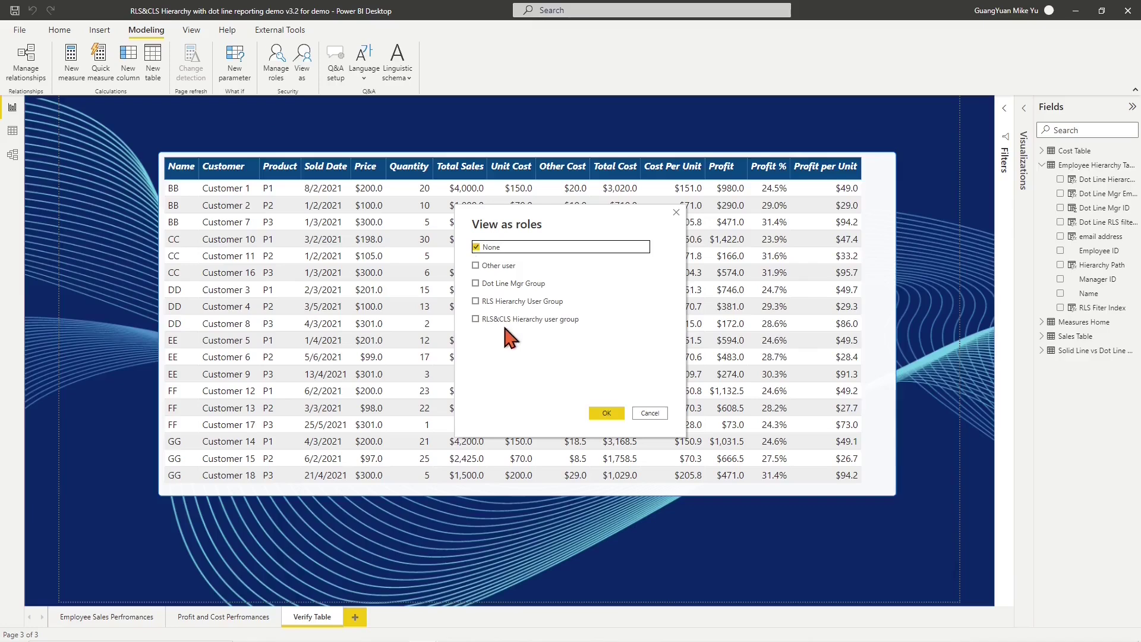
{"action": "left_click", "coordinate": [476, 282]}
{"action": "left_click", "coordinate": [476, 264]}
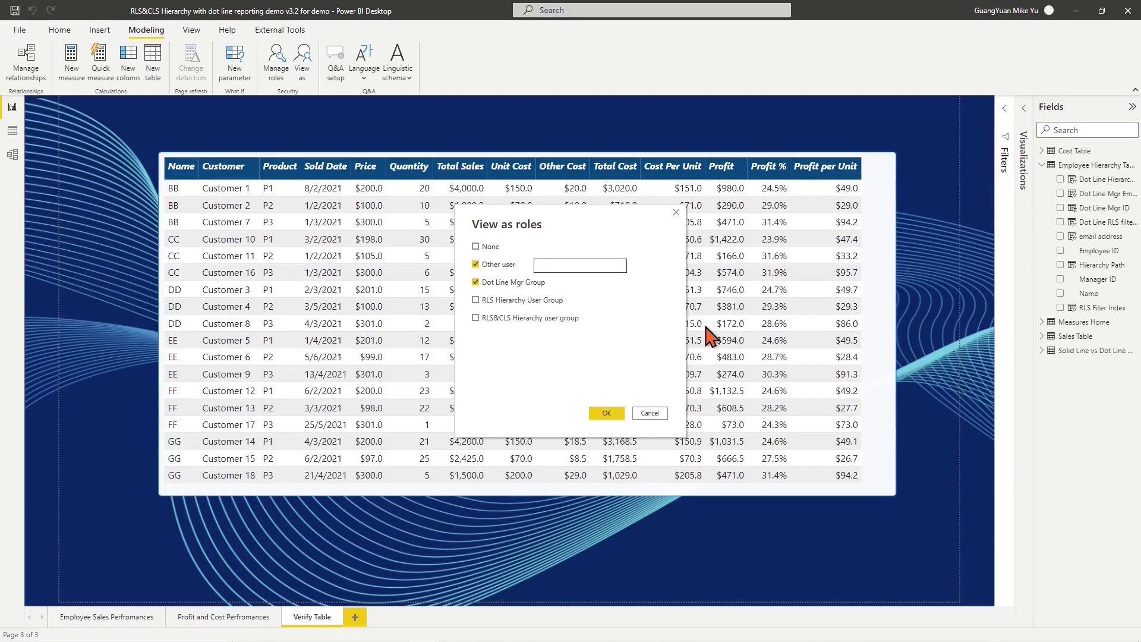
{"action": "type", "text": "FC "}
{"action": "type", "text": "AA@test.com"}
{"action": "left_click", "coordinate": [607, 415]}
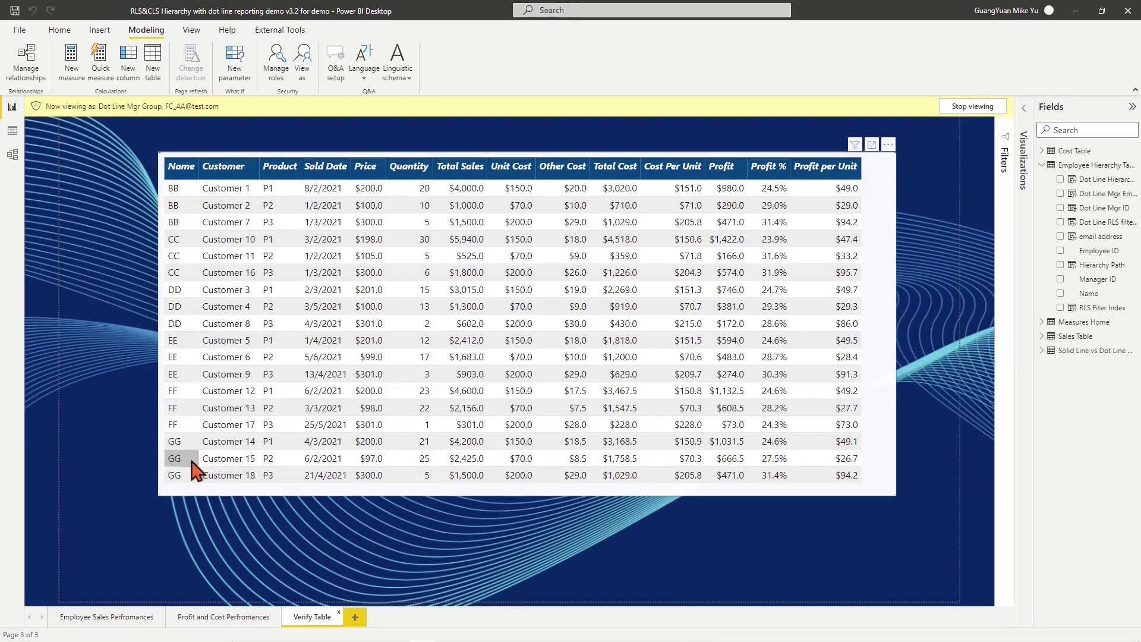
{"action": "left_click", "coordinate": [961, 107]}
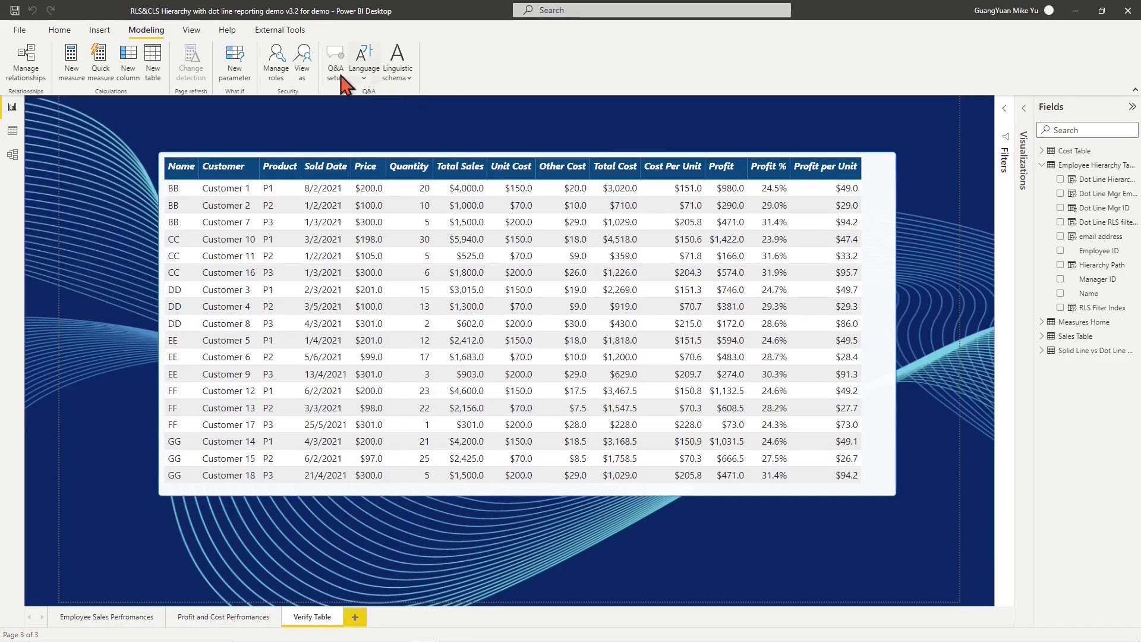
Step: View the Verify Table page as Dot Line Mgr Group with the FC_BB manager's email as other user
{"action": "left_click", "coordinate": [302, 59]}
{"action": "left_click", "coordinate": [475, 265]}
{"action": "left_click", "coordinate": [475, 283]}
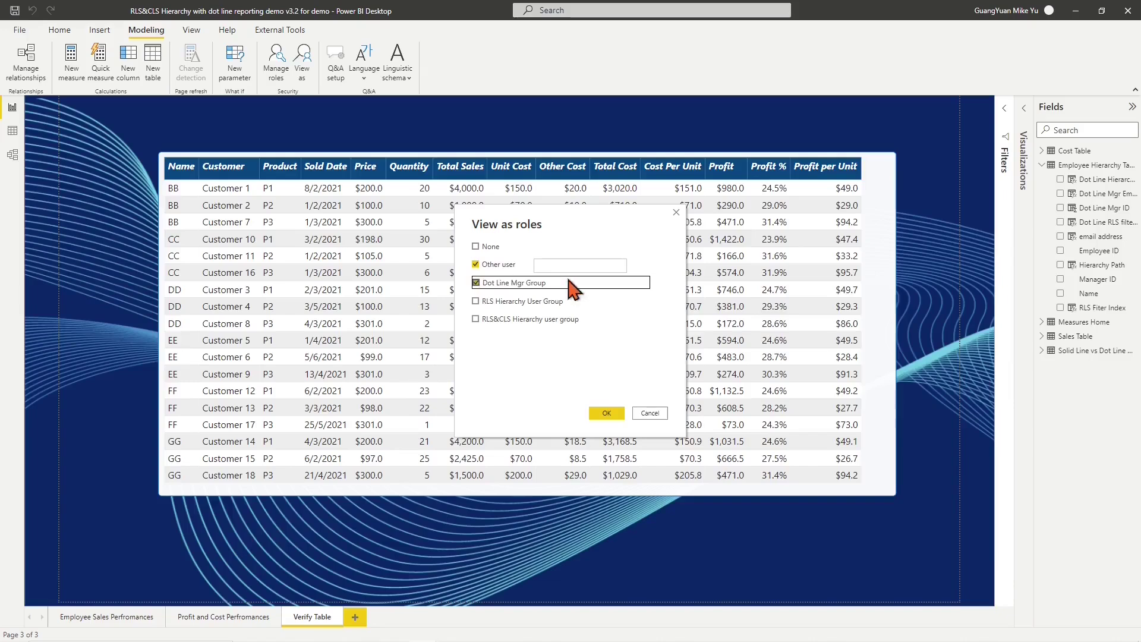
{"action": "left_click", "coordinate": [555, 265]}
{"action": "type", "text": "FC"}
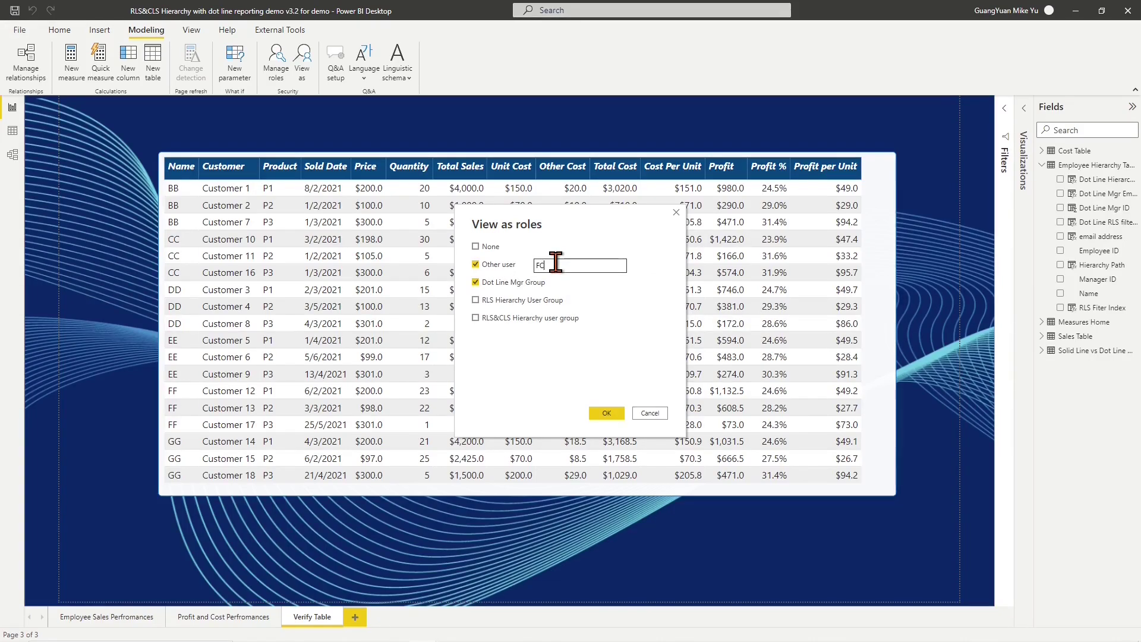
{"action": "type", "text": "_BB@test.com"}
{"action": "left_click", "coordinate": [607, 414]}
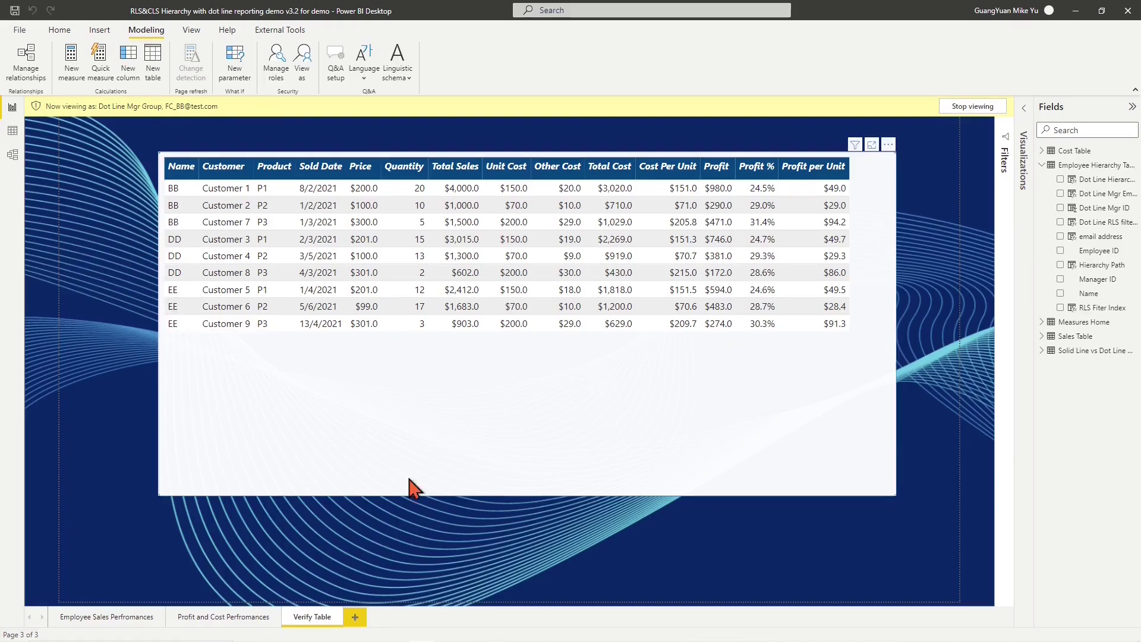
Step: Check all three report pages as the FC_BB manager in the Dot Line Mgr Group role, and stop viewing
{"action": "left_click", "coordinate": [146, 617]}
{"action": "left_click", "coordinate": [224, 617]}
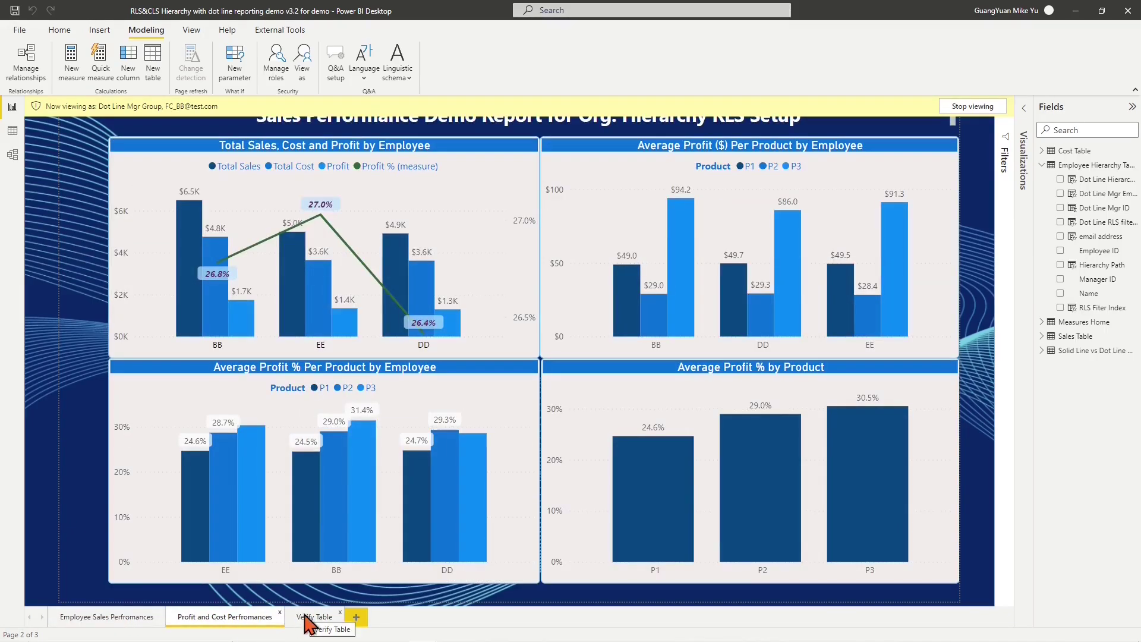
{"action": "left_click", "coordinate": [307, 618]}
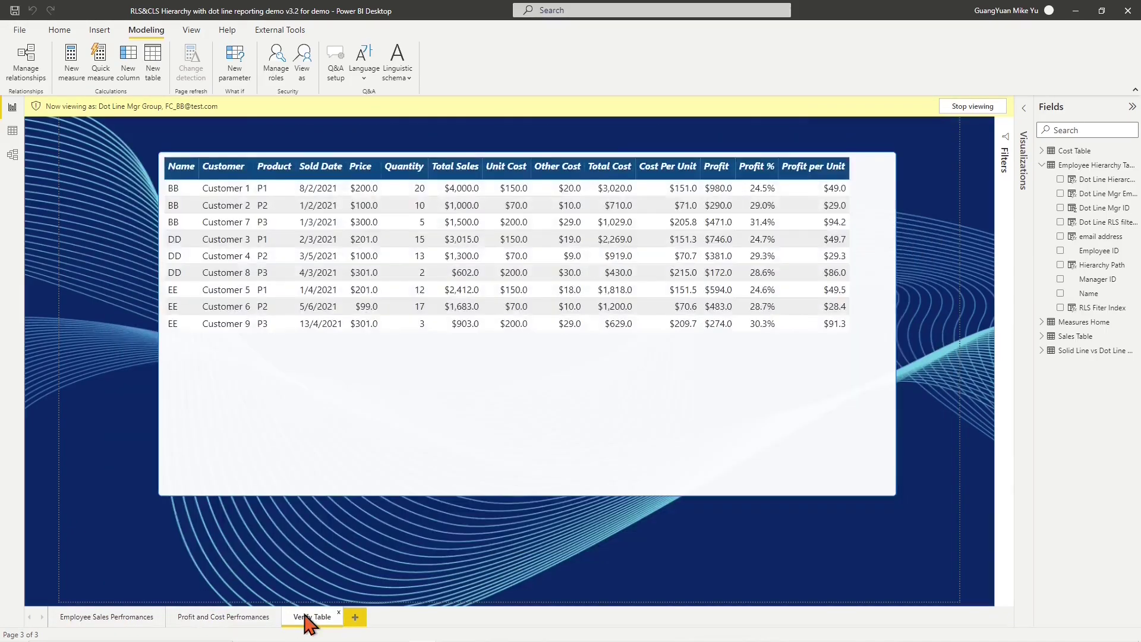
{"action": "left_click", "coordinate": [961, 107]}
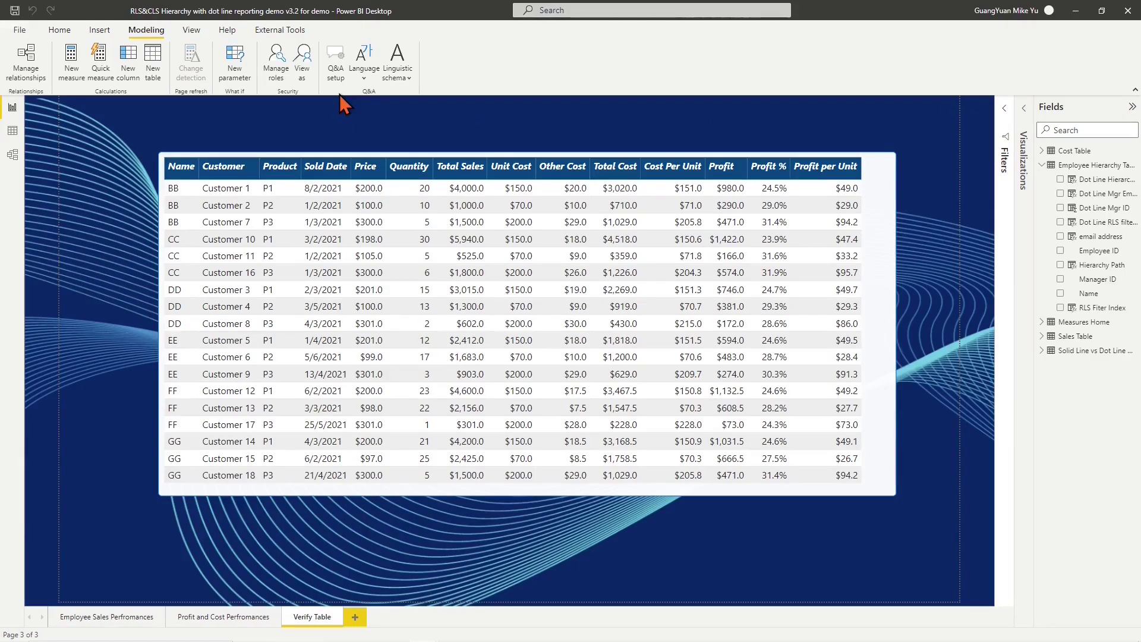
Step: View the Verify Table page as Dot Line Mgr Group with solid line manager BB's email as other user
{"action": "left_click", "coordinate": [303, 67]}
{"action": "left_click", "coordinate": [475, 283]}
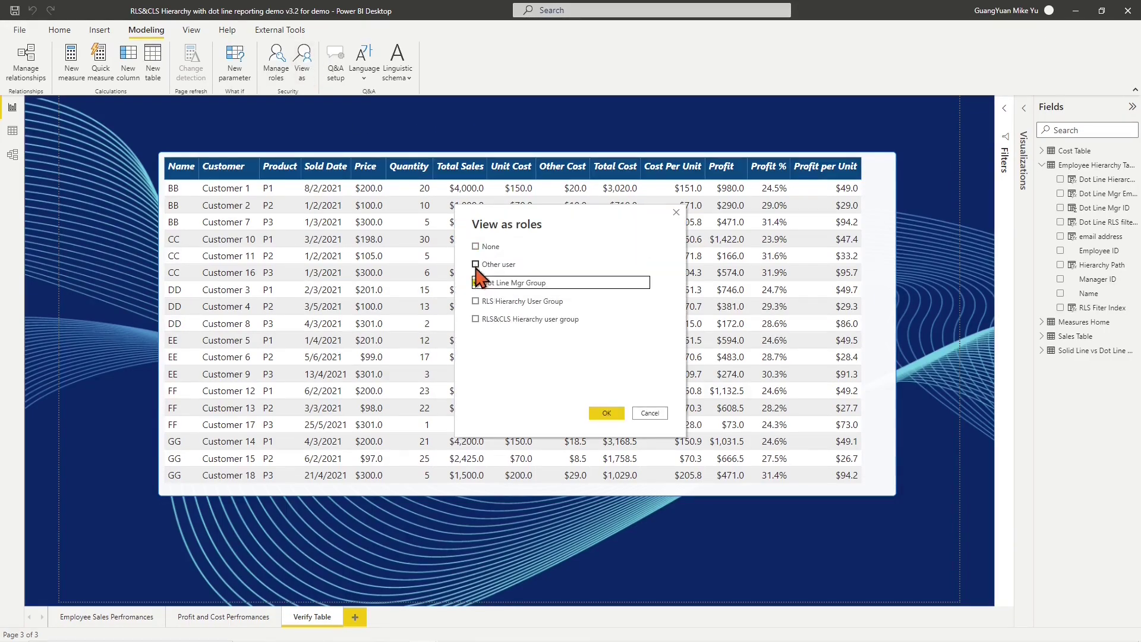
{"action": "left_click", "coordinate": [476, 265]}
{"action": "left_click", "coordinate": [553, 265]}
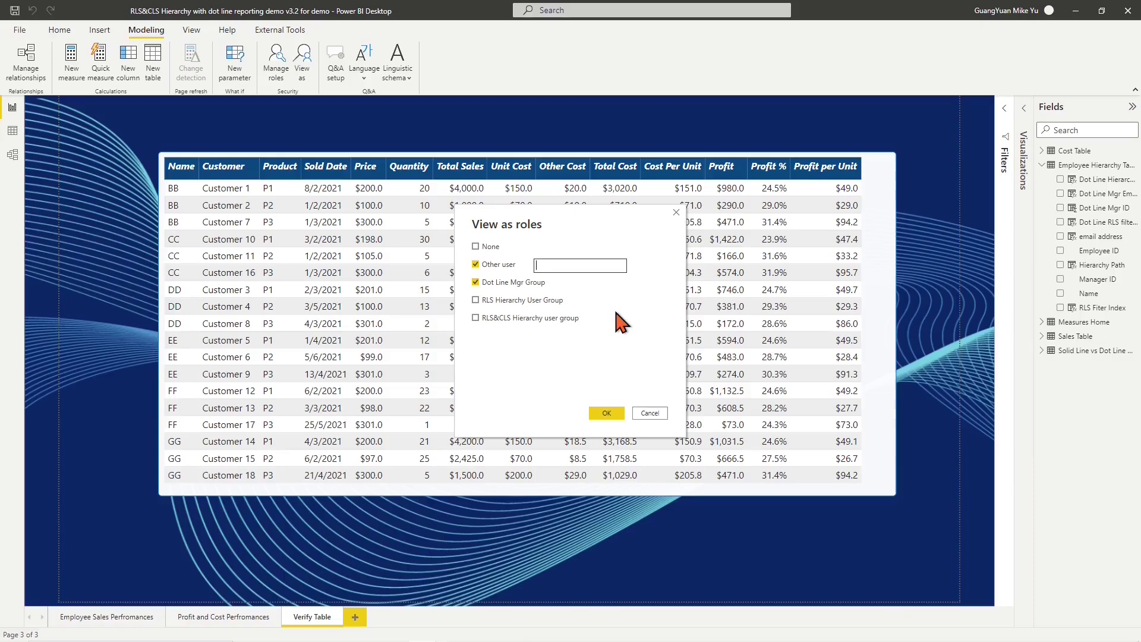
{"action": "type", "text": "BB@test.com"}
{"action": "left_click", "coordinate": [607, 413]}
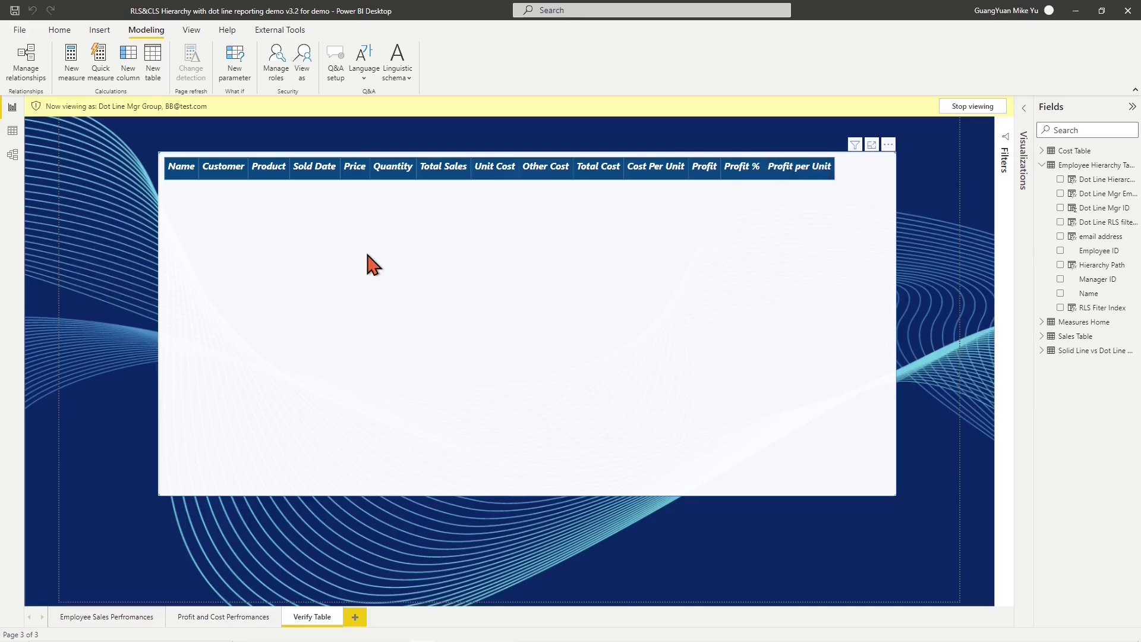
Step: Check all three report pages as solid line manager BB in the Dot Line Mgr Group role, and stop viewing
{"action": "left_click", "coordinate": [145, 620]}
{"action": "left_click", "coordinate": [214, 618]}
{"action": "left_click", "coordinate": [306, 619]}
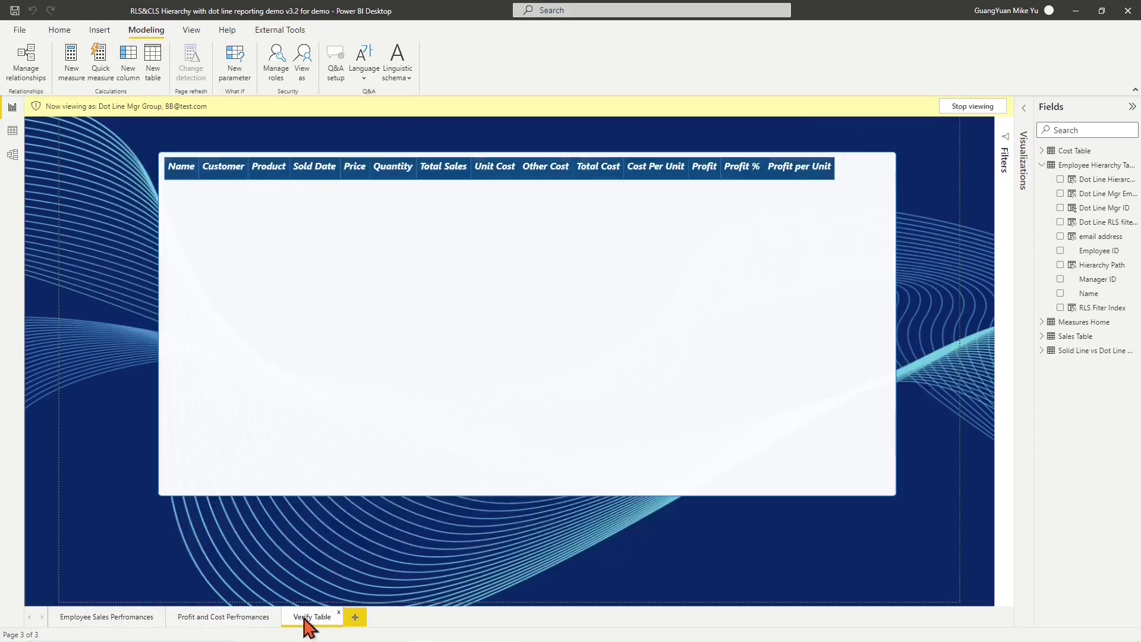
{"action": "left_click", "coordinate": [972, 107]}
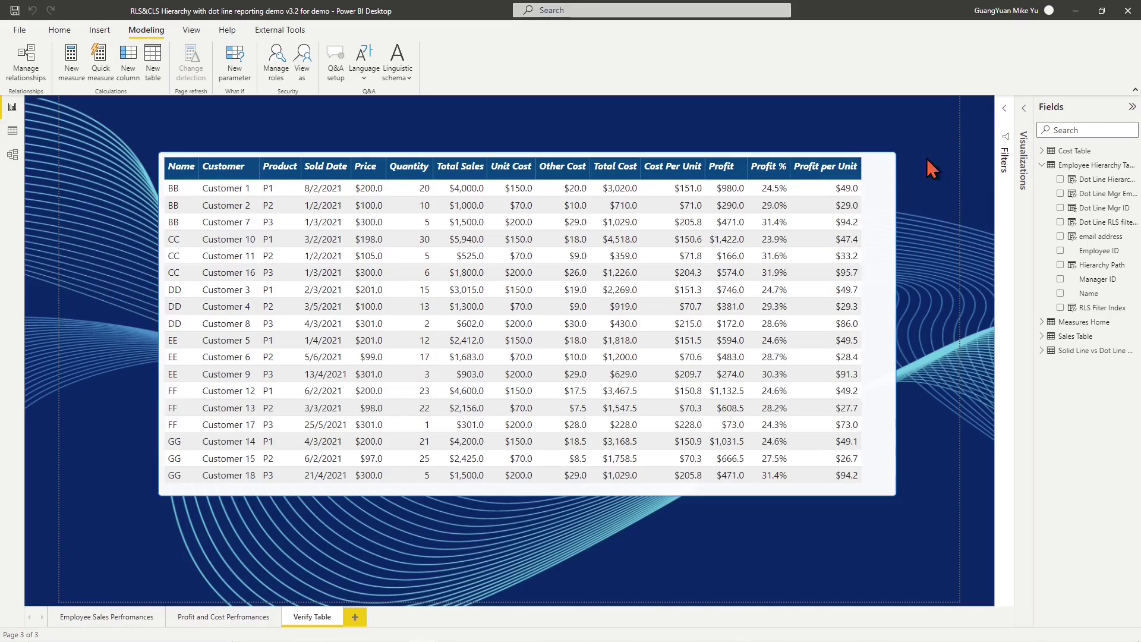
{"action": "left_click", "coordinate": [59, 29]}
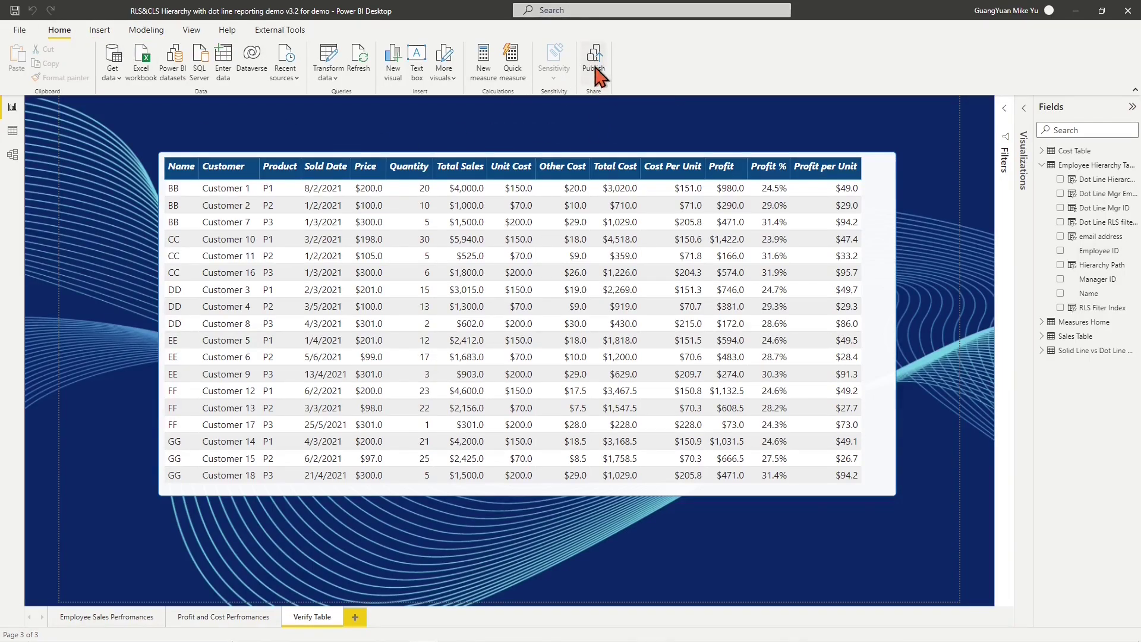
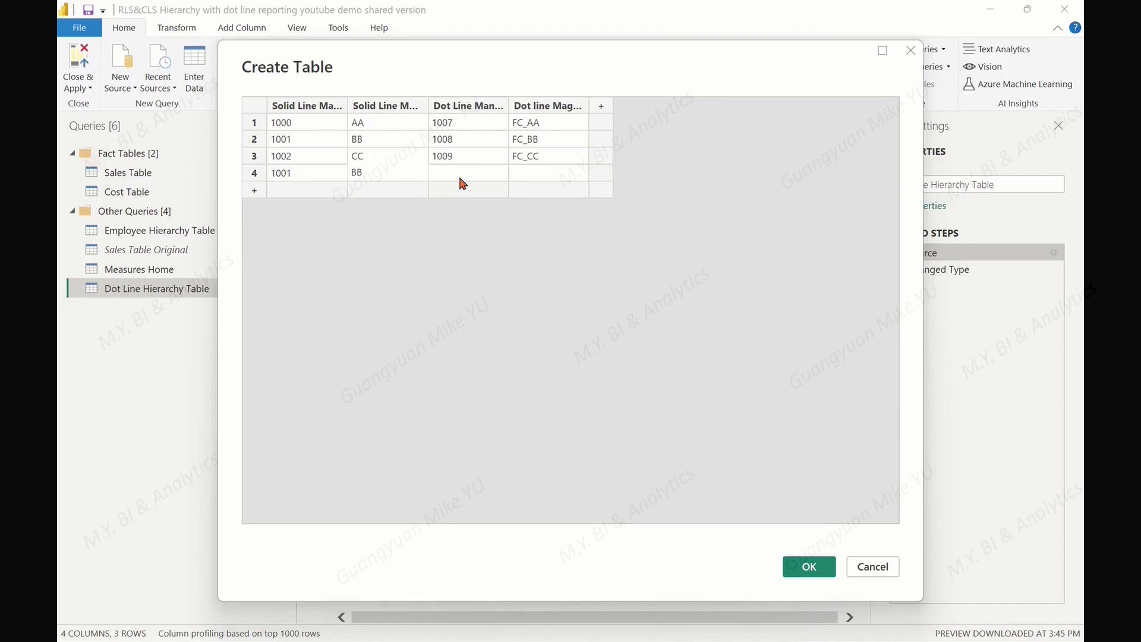
Step: Complete row 4 of the Dot Line Hierarchy Table with dot line manager ID 1010 and name FC_BB2, and apply the query changes
{"action": "type", "text": "1010"}
{"action": "left_click", "coordinate": [541, 181]}
{"action": "type", "text": "FC_BB2"}
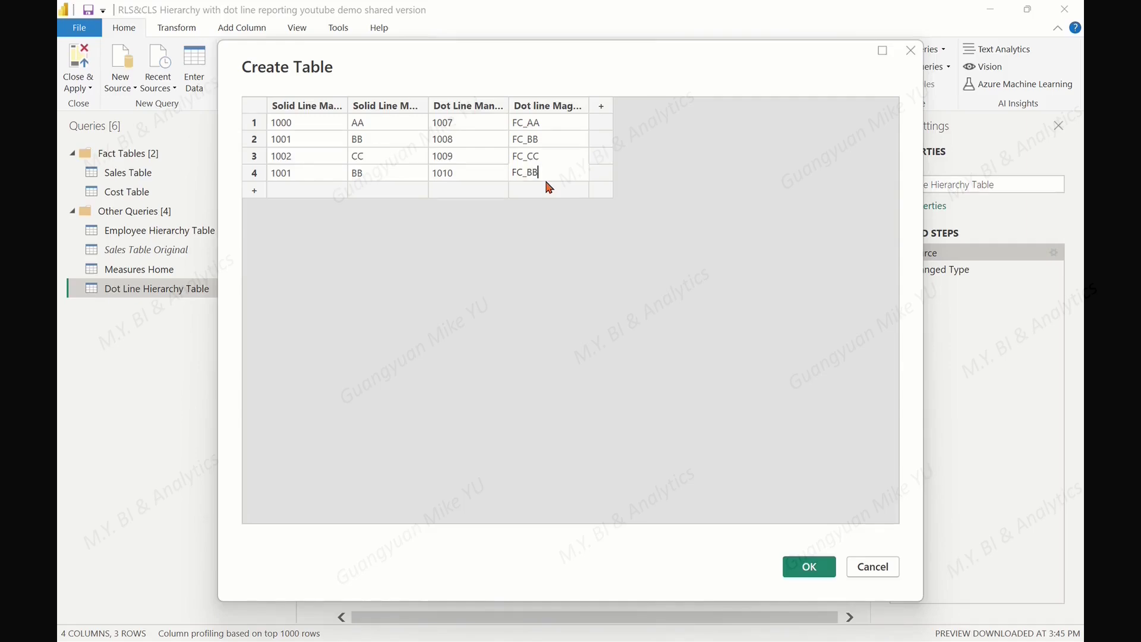
{"action": "left_click", "coordinate": [805, 567]}
{"action": "left_click", "coordinate": [78, 66]}
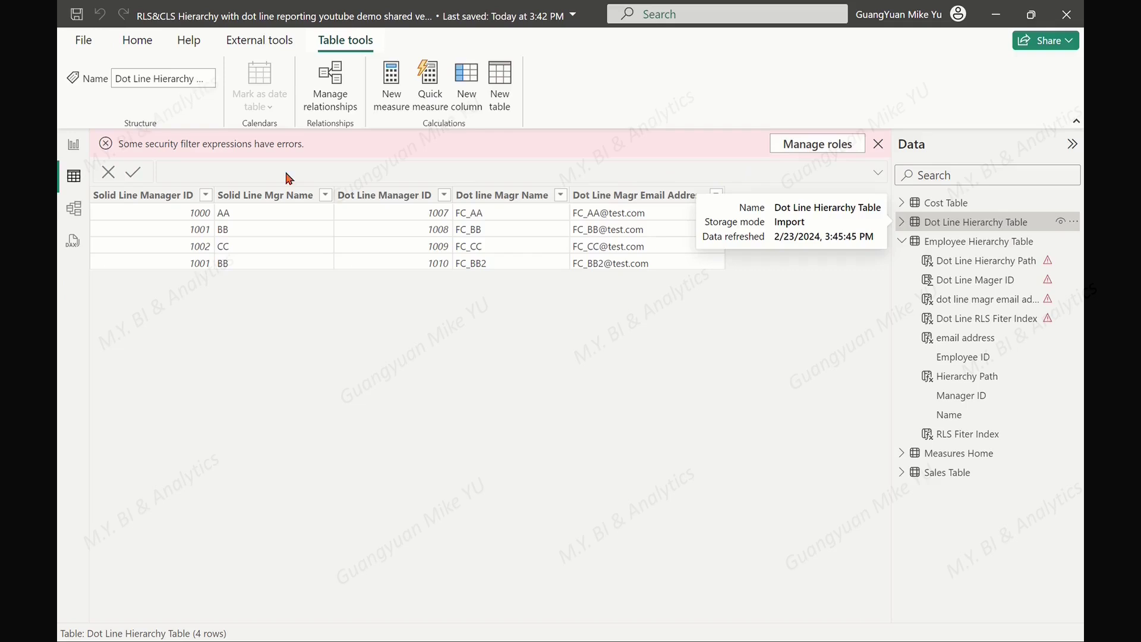
Step: Examine the dot line columns of the Employee Hierarchy Table and the Dot Line Hierarchy Path formula
{"action": "left_click", "coordinate": [968, 240]}
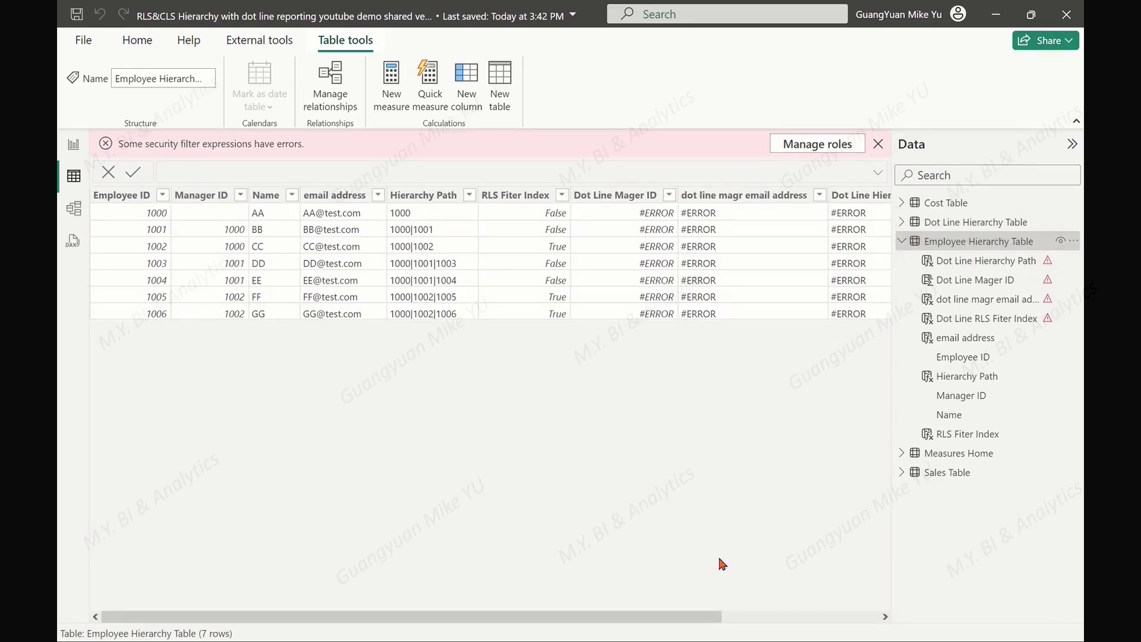
{"action": "left_click_drag", "start_coordinate": [684, 618], "coordinate": [883, 625]}
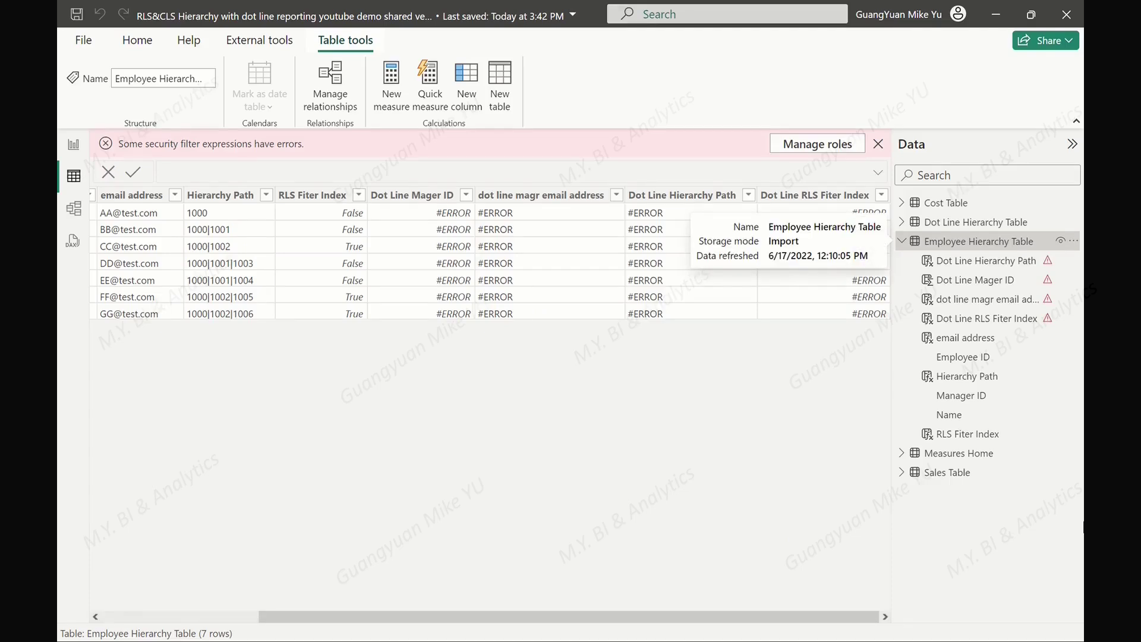
{"action": "left_click", "coordinate": [675, 199]}
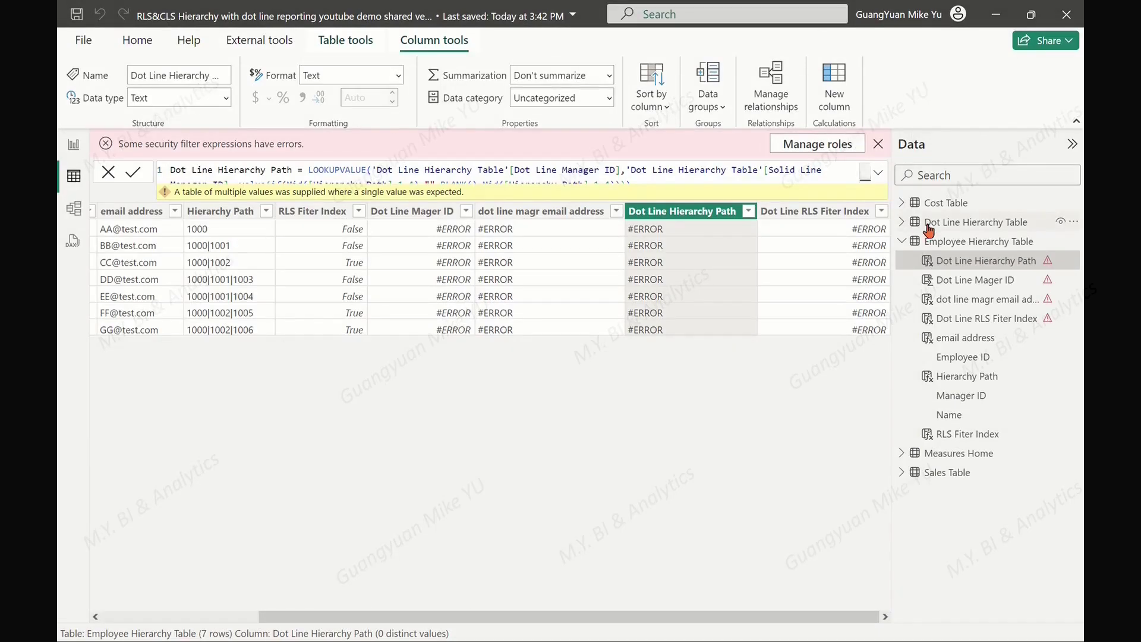
Step: Open the source rows of the Dot Line Hierarchy Table query for editing in Power Query
{"action": "left_click", "coordinate": [928, 224]}
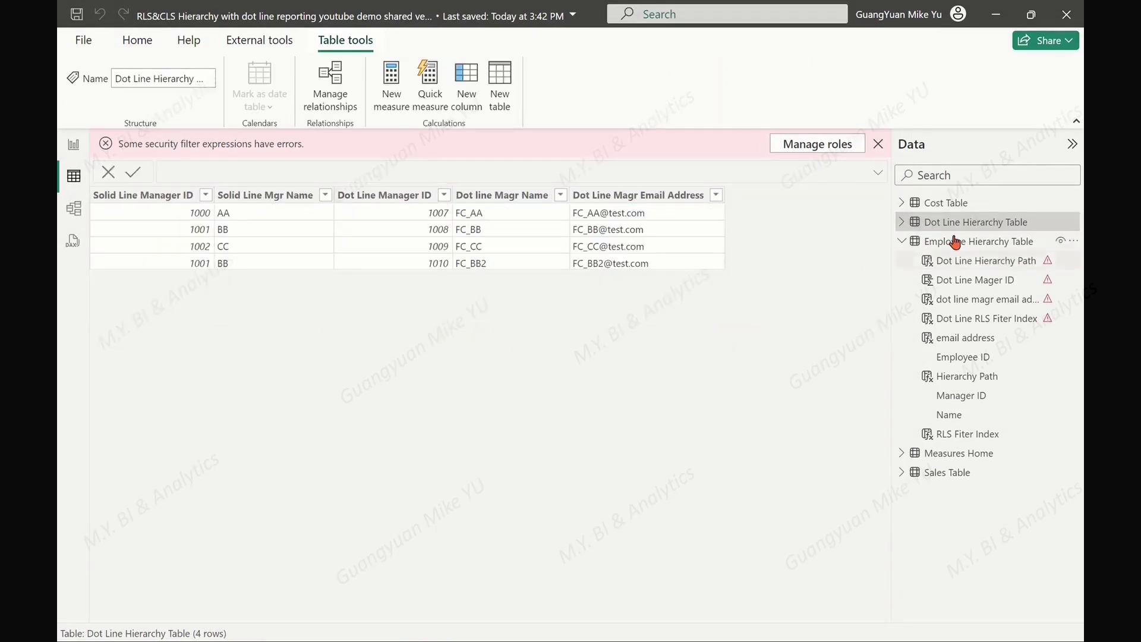
{"action": "right_click", "coordinate": [922, 223]}
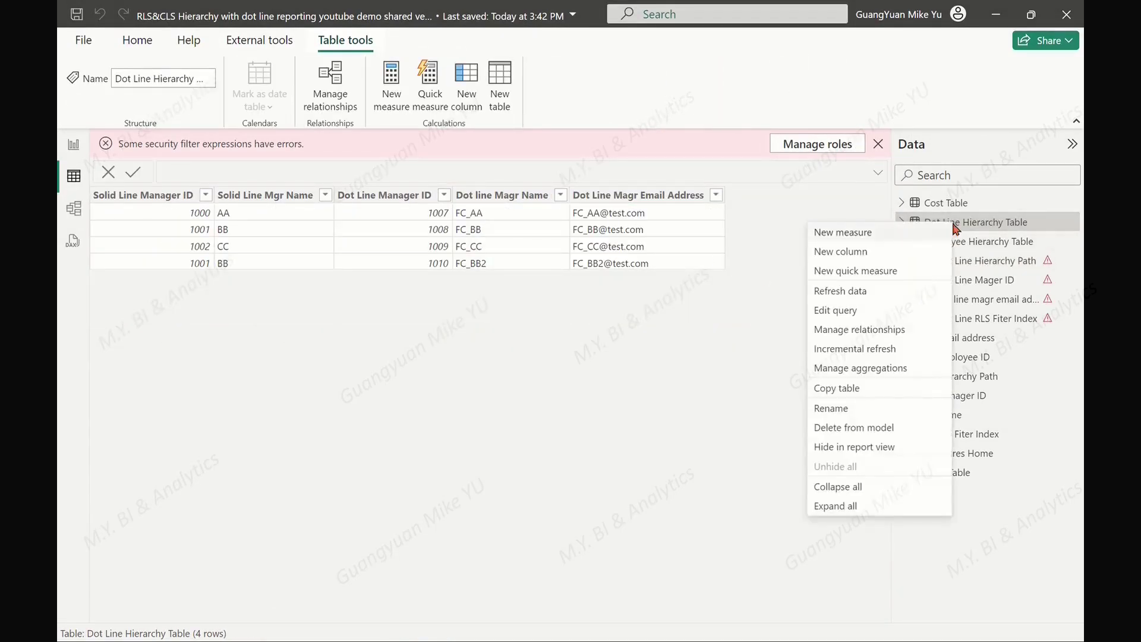
{"action": "left_click", "coordinate": [849, 310]}
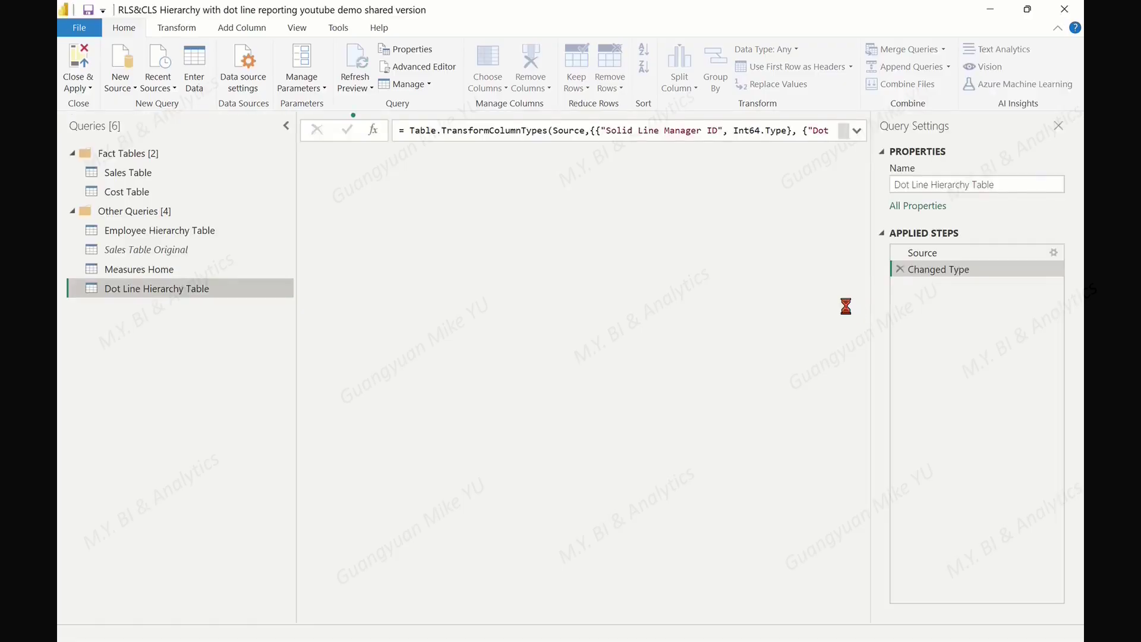
{"action": "left_click", "coordinate": [936, 256]}
{"action": "right_click", "coordinate": [938, 256]}
{"action": "key", "text": "Escape"}
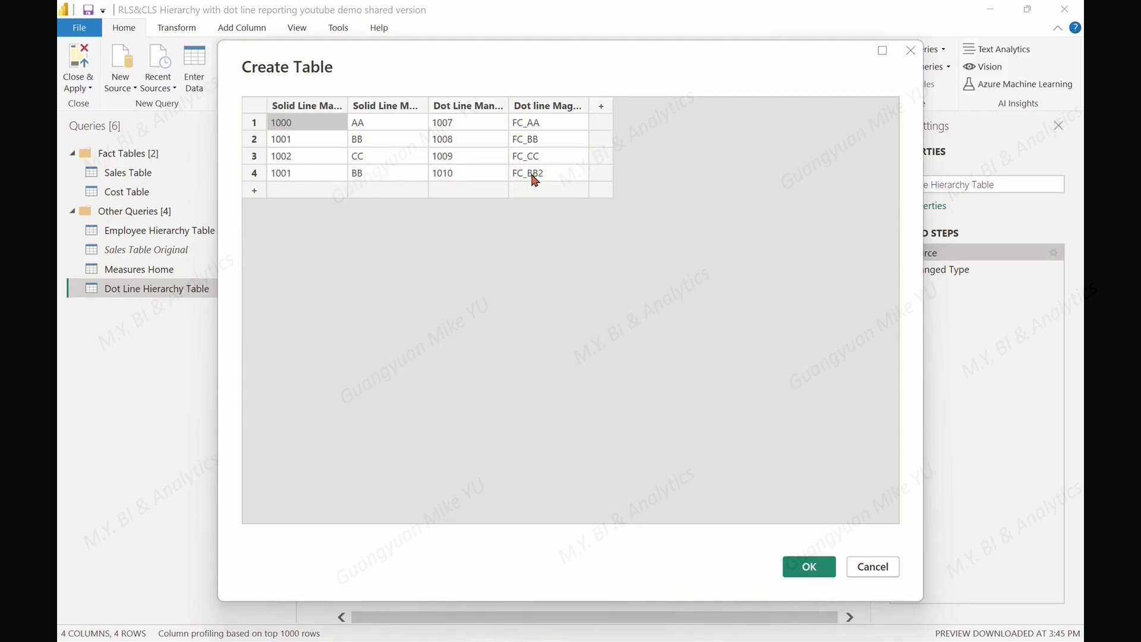
Step: Add a fifth row with solid line manager 1002, CC and dot line manager 1011, FC_CC2
{"action": "left_click", "coordinate": [309, 190]}
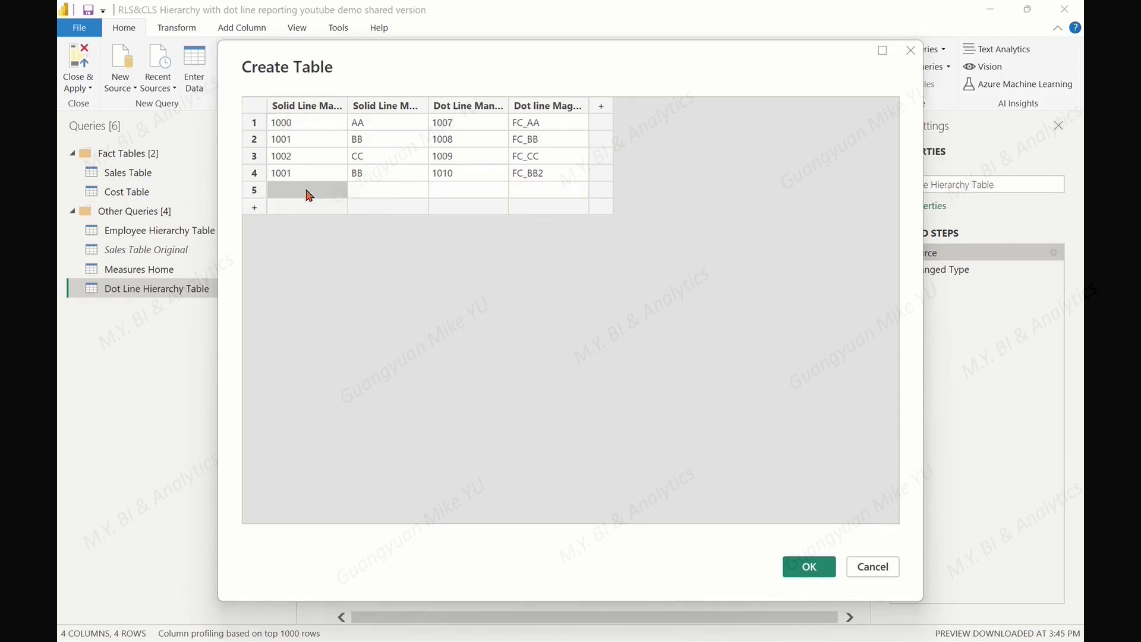
{"action": "type", "text": "1002"}
{"action": "key", "text": "Tab"}
{"action": "type", "text": "CC"}
{"action": "key", "text": "Tab"}
{"action": "type", "text": "1011"}
{"action": "left_click", "coordinate": [535, 191]}
{"action": "type", "text": "FC_CC2"}
Step: Add a sixth row with solid line manager 1000, AA and dot line manager 1012, HR_AA
{"action": "left_click", "coordinate": [306, 208]}
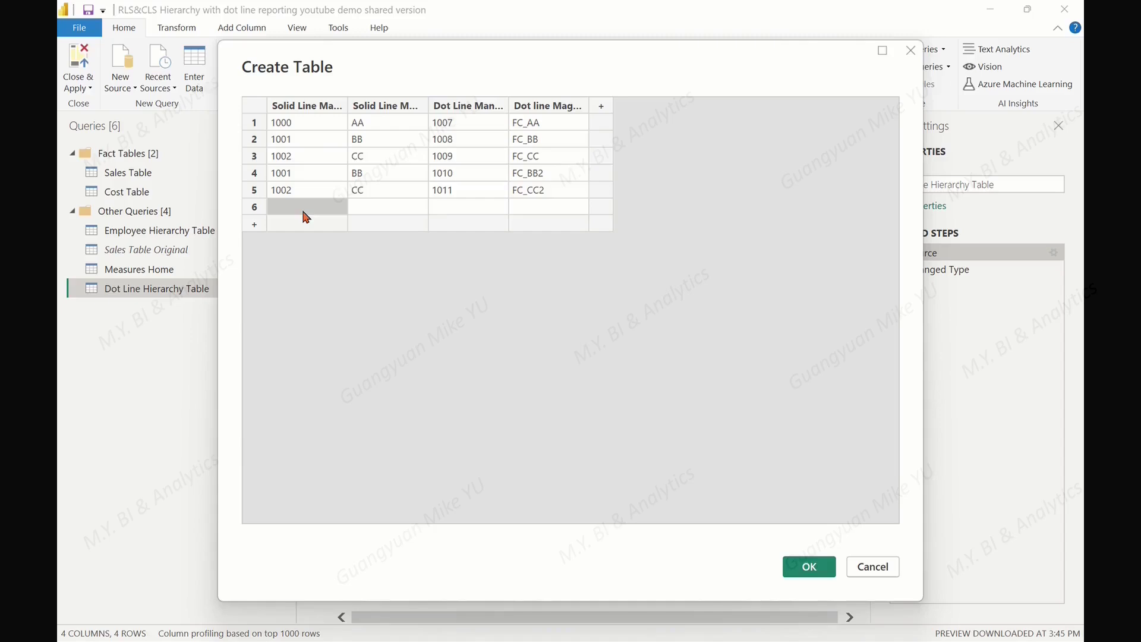
{"action": "type", "text": "1000"}
{"action": "left_click", "coordinate": [377, 208]}
{"action": "type", "text": "AA"}
{"action": "left_click", "coordinate": [446, 209]}
{"action": "type", "text": "1012"}
{"action": "left_click", "coordinate": [527, 208]}
{"action": "type", "text": "HR"}
Step: Add a seventh row with solid line manager 1001, BB and dot line manager 1013, HR_BB
{"action": "key", "text": "Tab"}
{"action": "type", "text": "1001"}
{"action": "left_click", "coordinate": [399, 226]}
{"action": "type", "text": "BB"}
{"action": "left_click", "coordinate": [463, 230]}
{"action": "type", "text": "1013"}
{"action": "key", "text": "Tab"}
{"action": "type", "text": "HR_BB"}
Step: Add an eighth row with solid line manager 1002, CC and dot line manager 1014, HR_CC
{"action": "key", "text": "Tab"}
{"action": "type", "text": "10"}
{"action": "left_click", "coordinate": [400, 244]}
{"action": "type", "text": "CC"}
{"action": "key", "text": "Tab"}
{"action": "type", "text": "1014"}
{"action": "left_click", "coordinate": [523, 246]}
{"action": "type", "text": "HR_CC"}
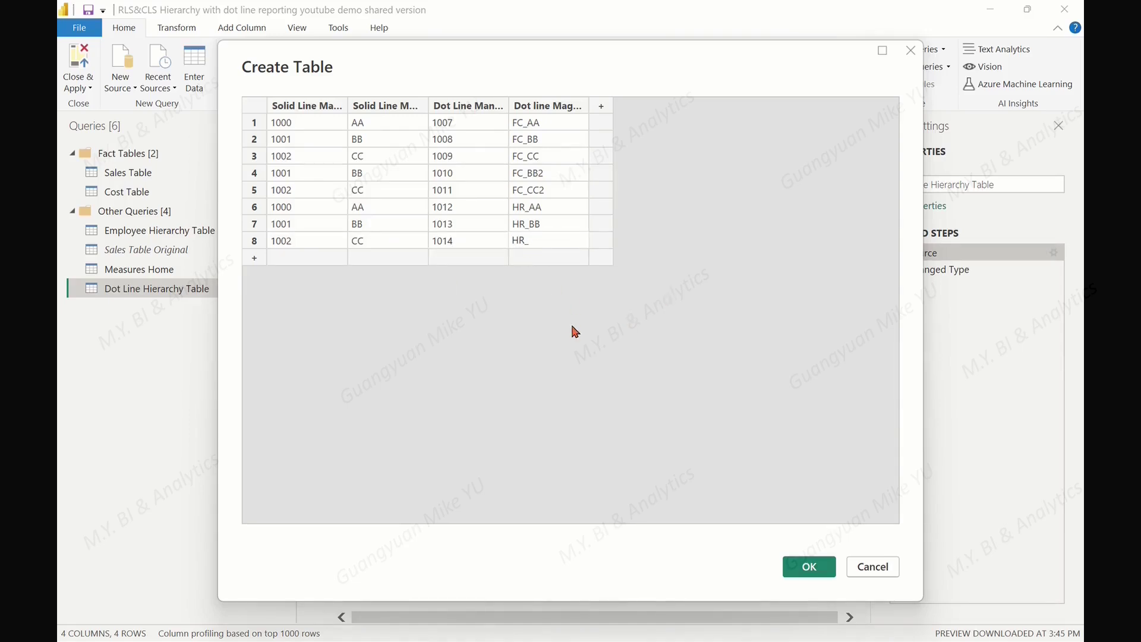
Step: Add a ninth row with solid line manager 1002, CC and dot line manager 1015, HR_CC2, and apply the query changes
{"action": "left_click", "coordinate": [303, 262]}
{"action": "type", "text": "1002"}
{"action": "key", "text": "Tab"}
{"action": "type", "text": "CC"}
{"action": "key", "text": "Tab"}
{"action": "type", "text": "1015"}
{"action": "left_click", "coordinate": [561, 262]}
{"action": "type", "text": "HR_CC"}
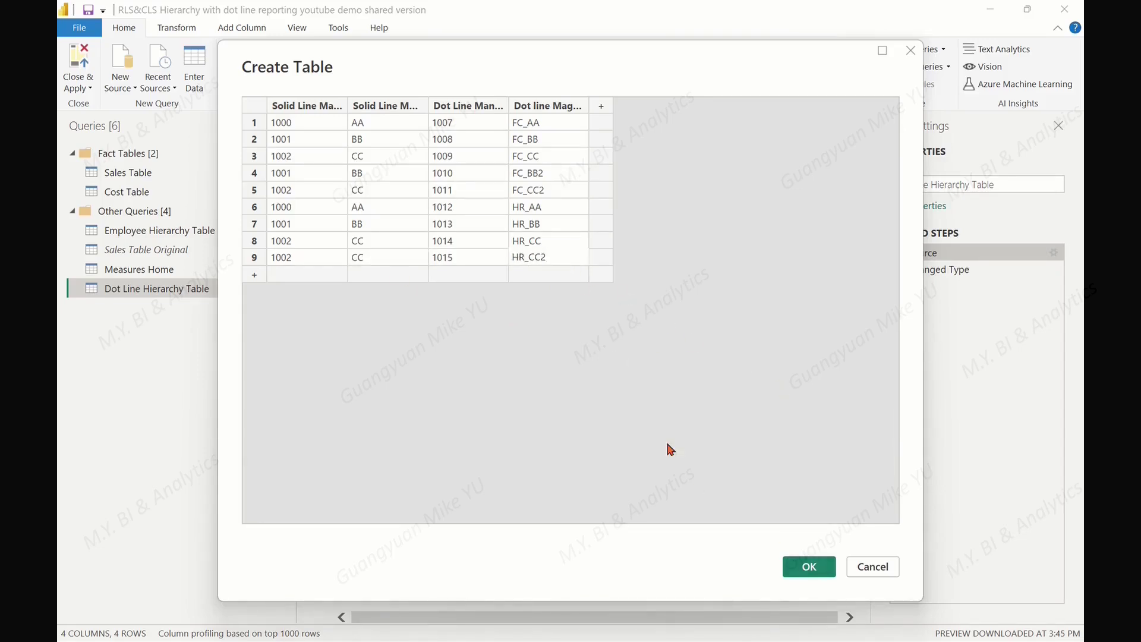
{"action": "type", "text": "2"}
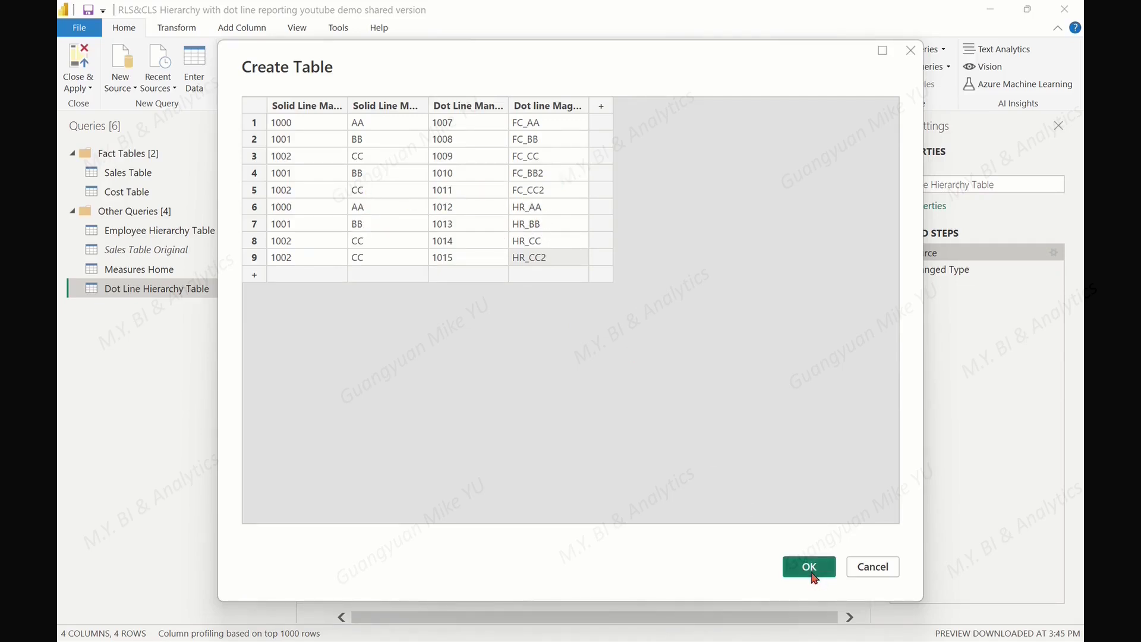
{"action": "left_click", "coordinate": [812, 569]}
{"action": "left_click", "coordinate": [79, 88]}
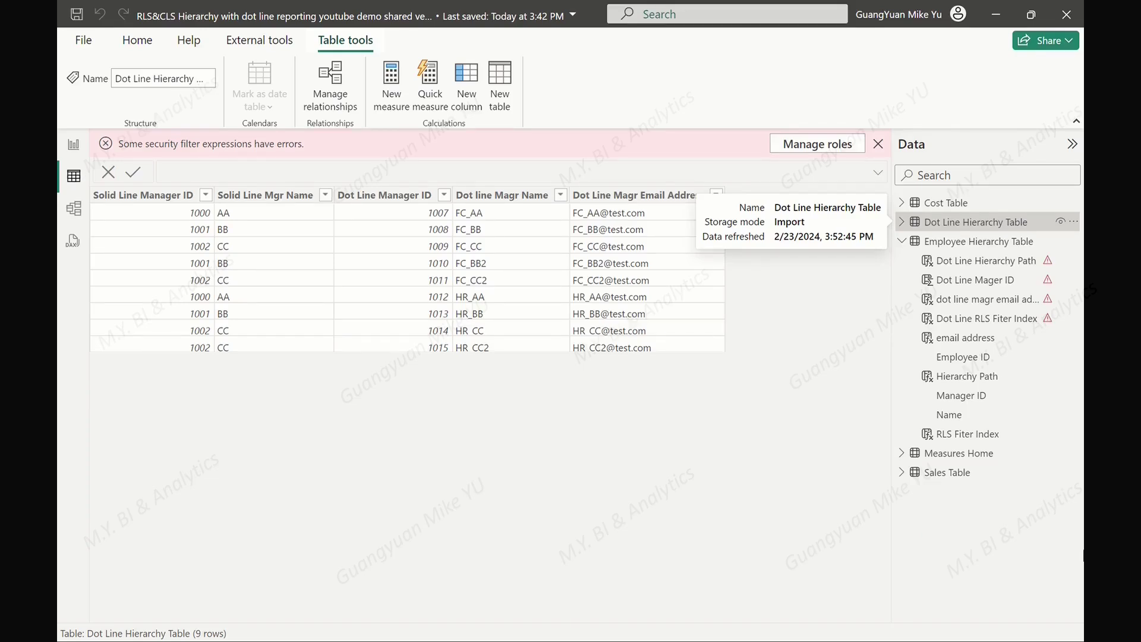
Step: Examine the full Dot Line RLS Fiter Index formula in the Employee Hierarchy Table and compare it with the Dot Line Hierarchy Table rows
{"action": "left_click", "coordinate": [960, 243]}
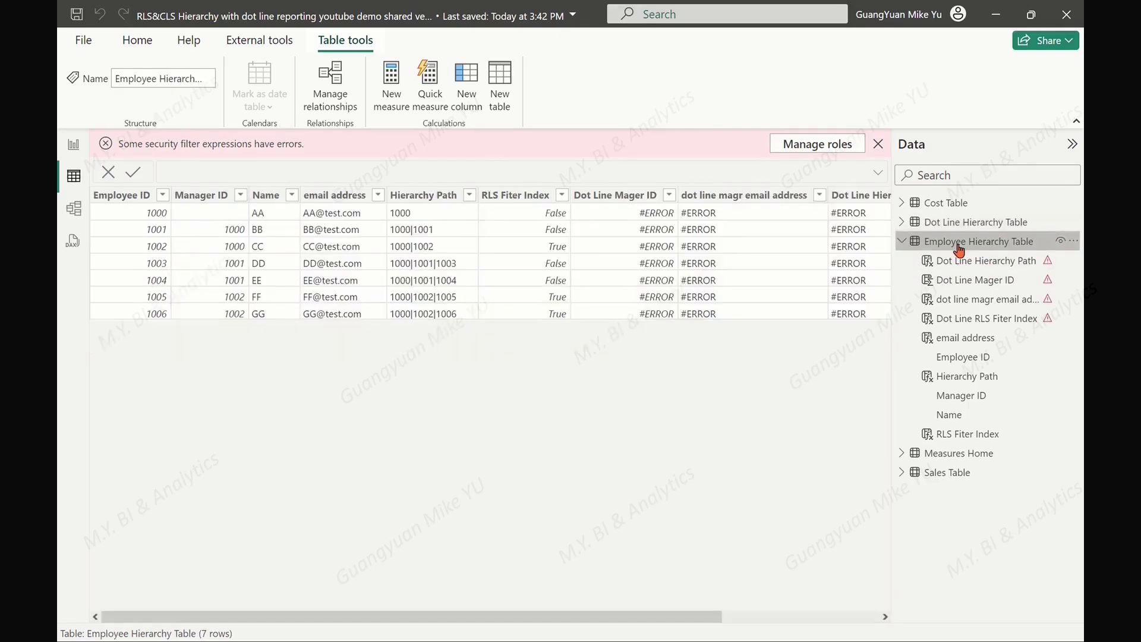
{"action": "left_click_drag", "start_coordinate": [702, 617], "coordinate": [891, 610]}
{"action": "left_click", "coordinate": [815, 197]}
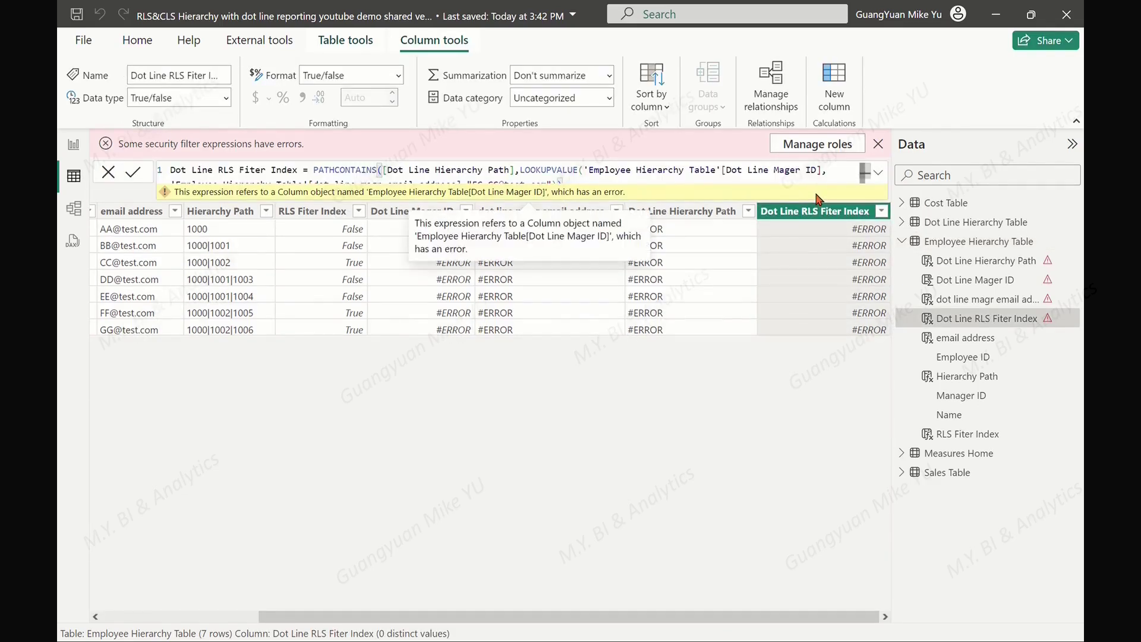
{"action": "left_click", "coordinate": [878, 172]}
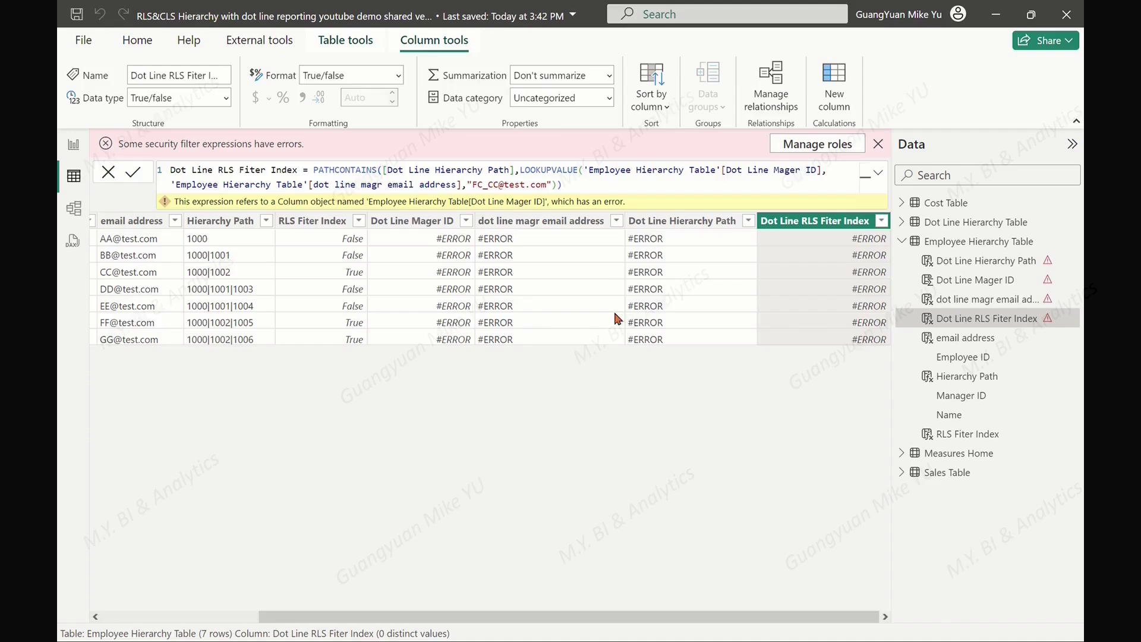
{"action": "left_click", "coordinate": [953, 223]}
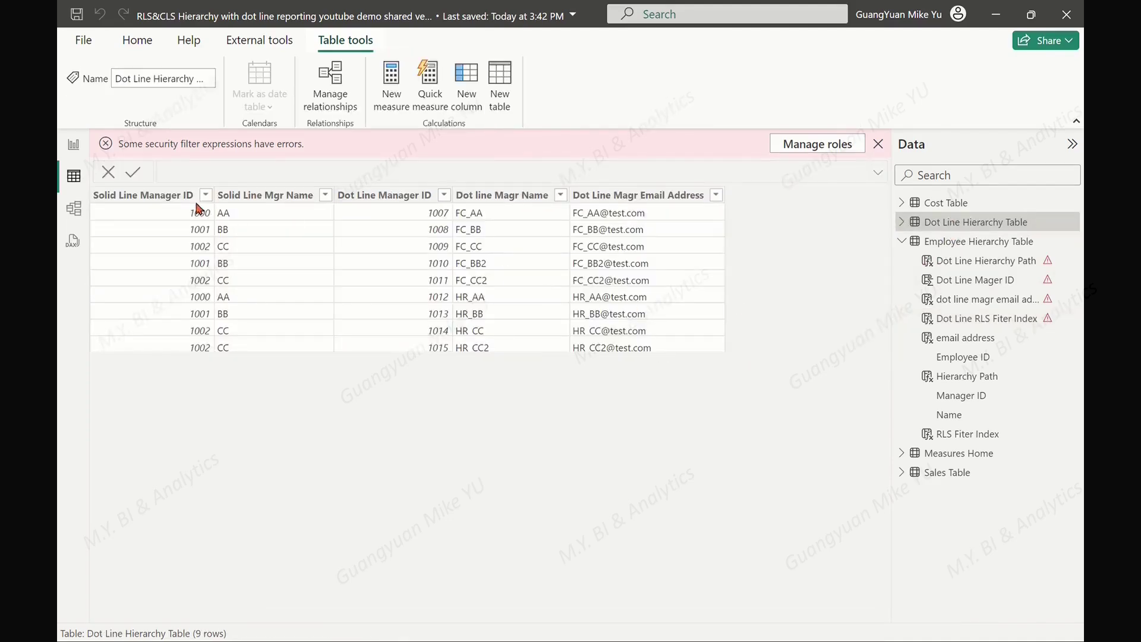
Step: Delete the Dot Line Mager ID column from the Employee Hierarchy Table
{"action": "left_click", "coordinate": [967, 242]}
{"action": "left_click_drag", "start_coordinate": [713, 617], "coordinate": [872, 618]}
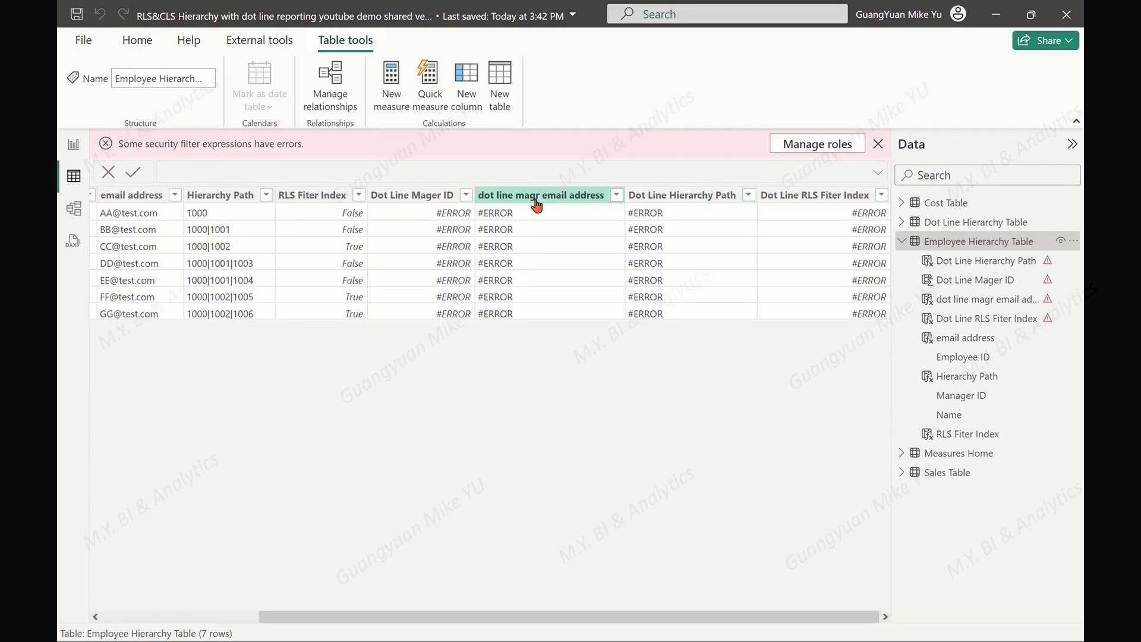
{"action": "right_click", "coordinate": [422, 201]}
{"action": "left_click", "coordinate": [455, 438]}
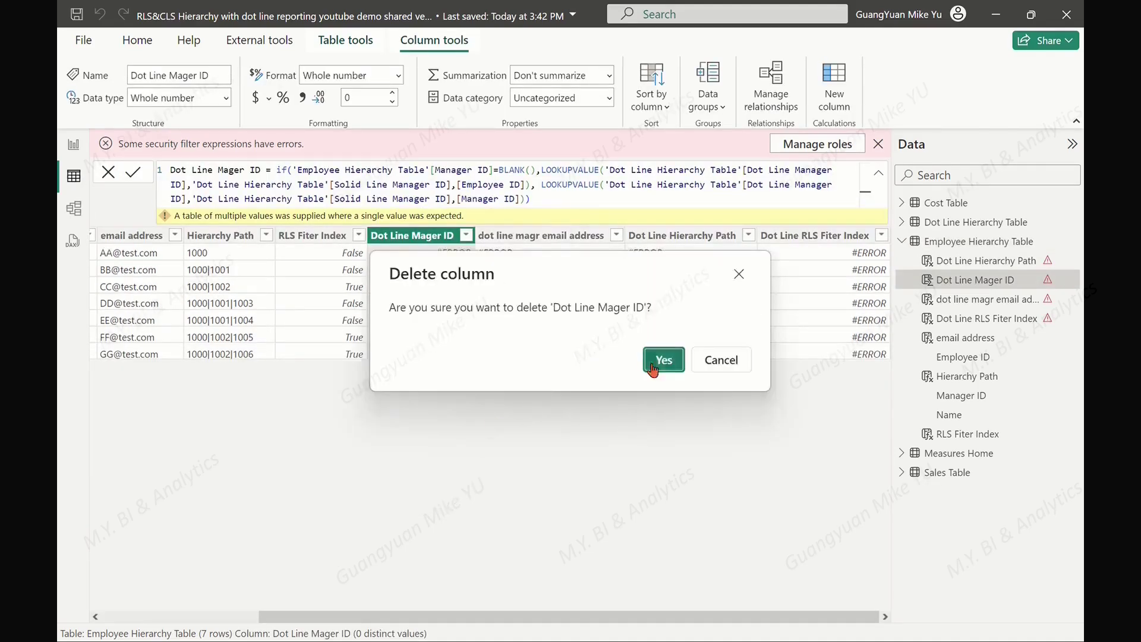
{"action": "left_click", "coordinate": [663, 361]}
Step: Delete the dot line magr email address column from the Employee Hierarchy Table
{"action": "left_click", "coordinate": [625, 209]}
{"action": "right_click", "coordinate": [623, 221]}
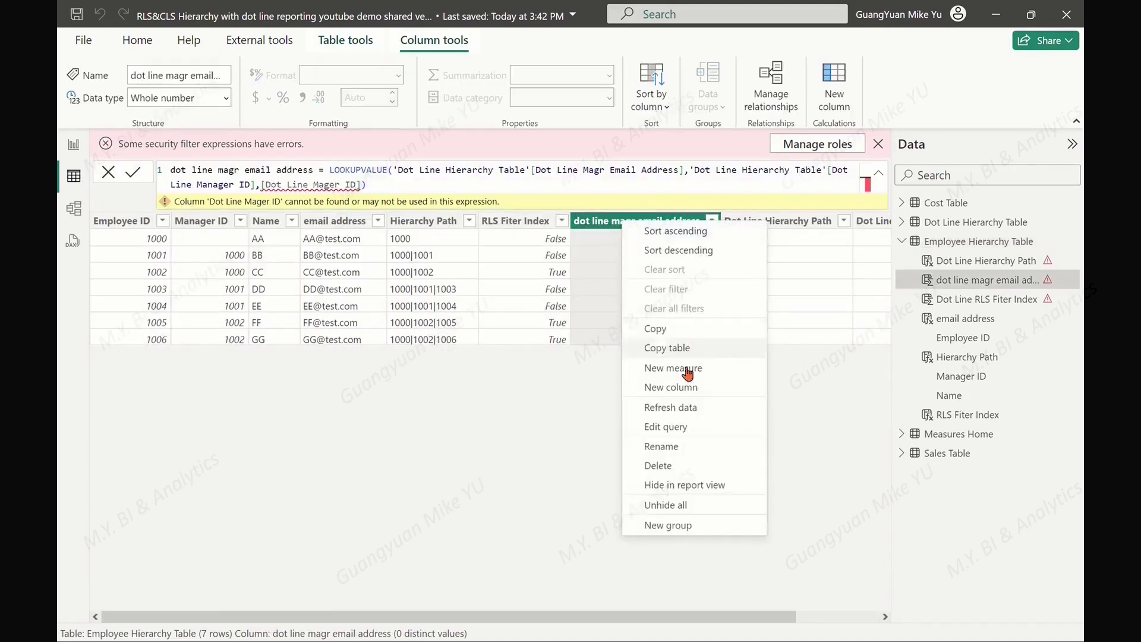
{"action": "left_click", "coordinate": [658, 466]}
{"action": "left_click", "coordinate": [663, 359]}
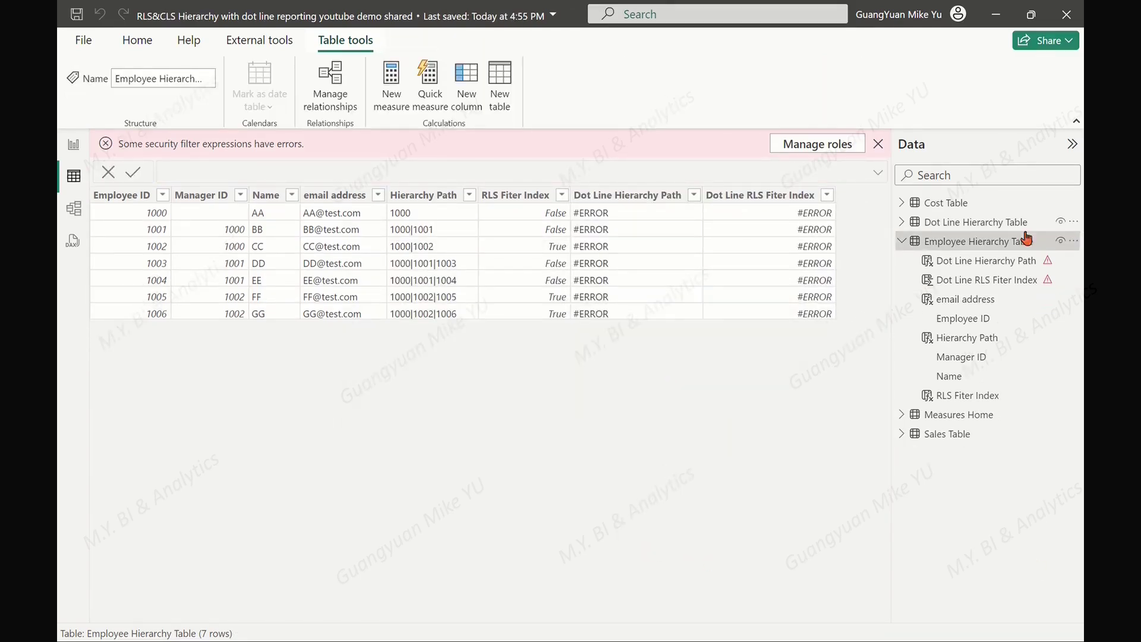
Step: Review the Dot Line Hierarchy Path formula against the manager IDs in the Dot Line Hierarchy Table
{"action": "left_click", "coordinate": [658, 204]}
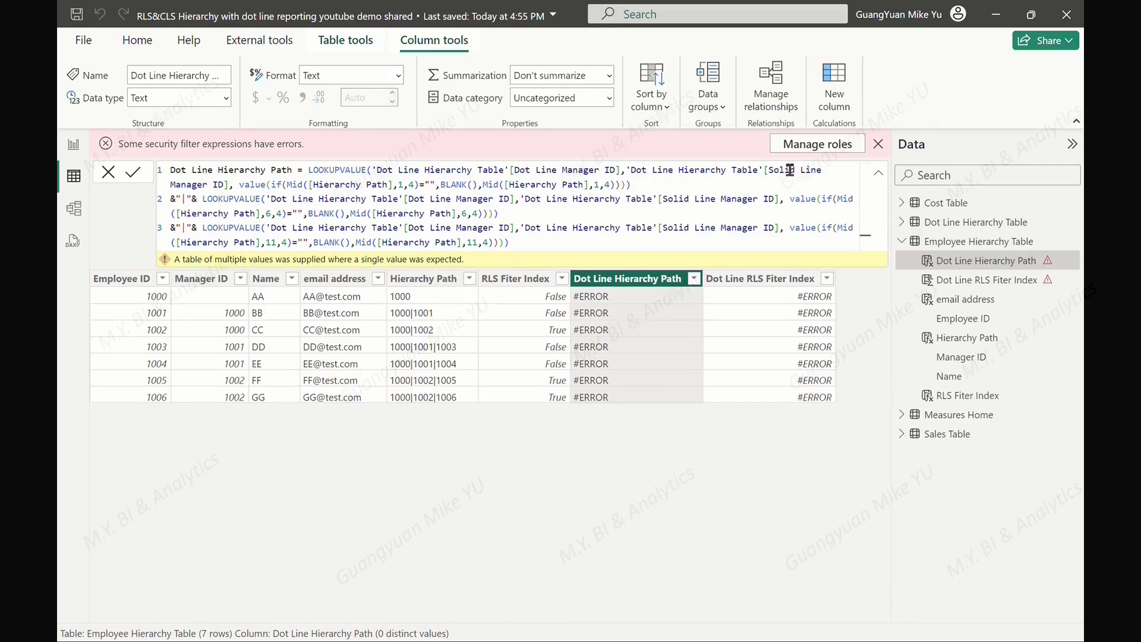
{"action": "left_click", "coordinate": [946, 224]}
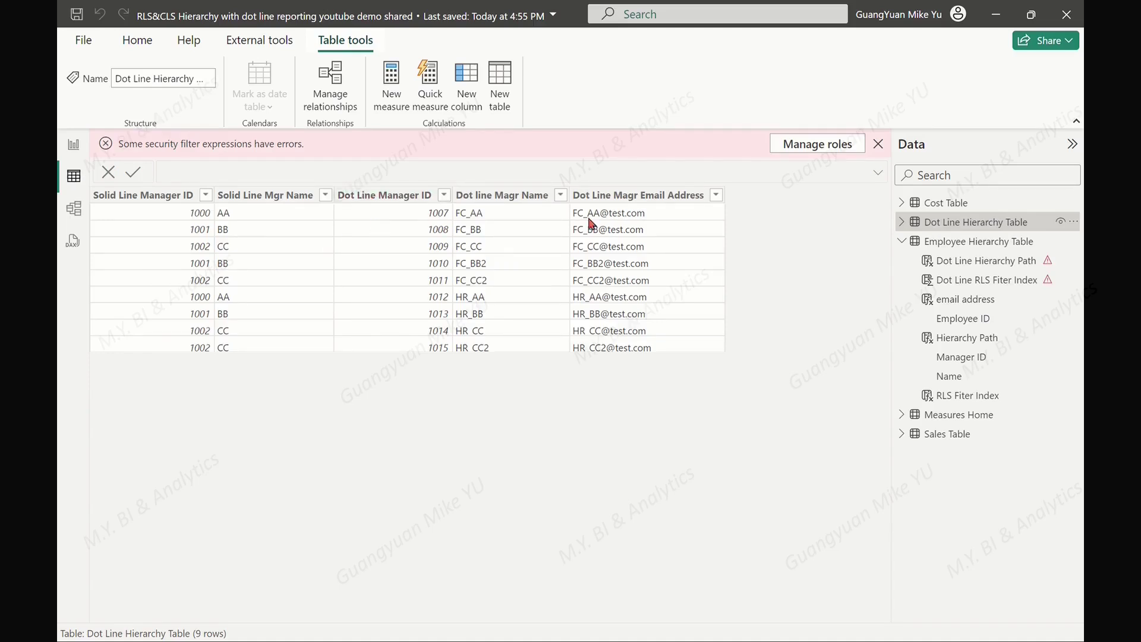
Step: Clear the existing expression of the Dot Line Hierarchy Path column in the Employee Hierarchy Table, keeping the column name and equals sign
{"action": "left_click", "coordinate": [939, 249]}
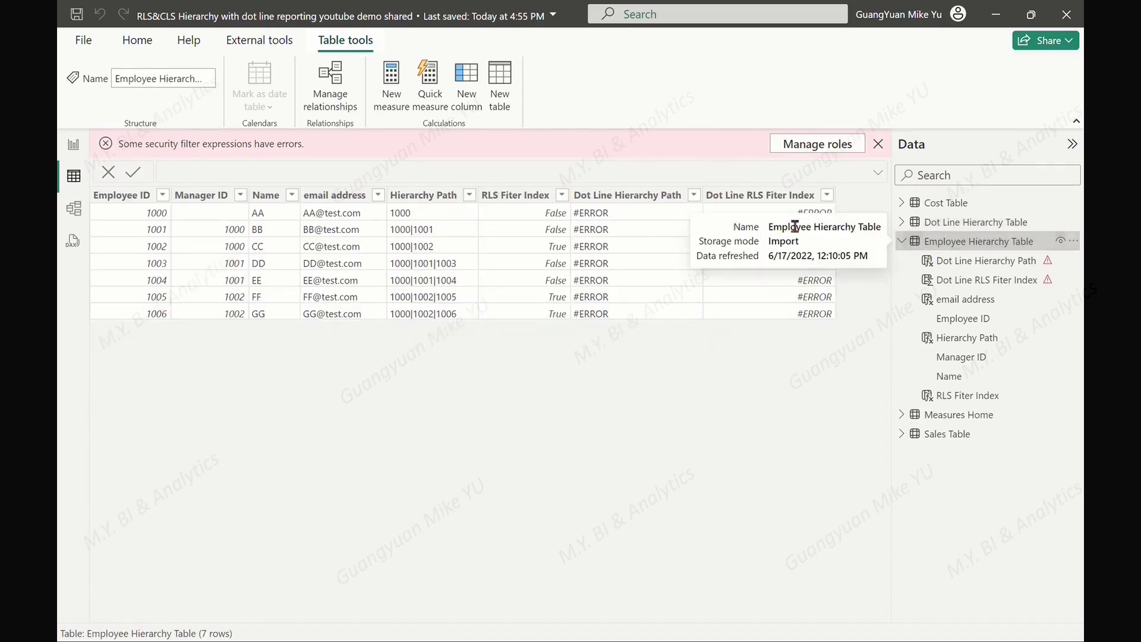
{"action": "left_click", "coordinate": [670, 202]}
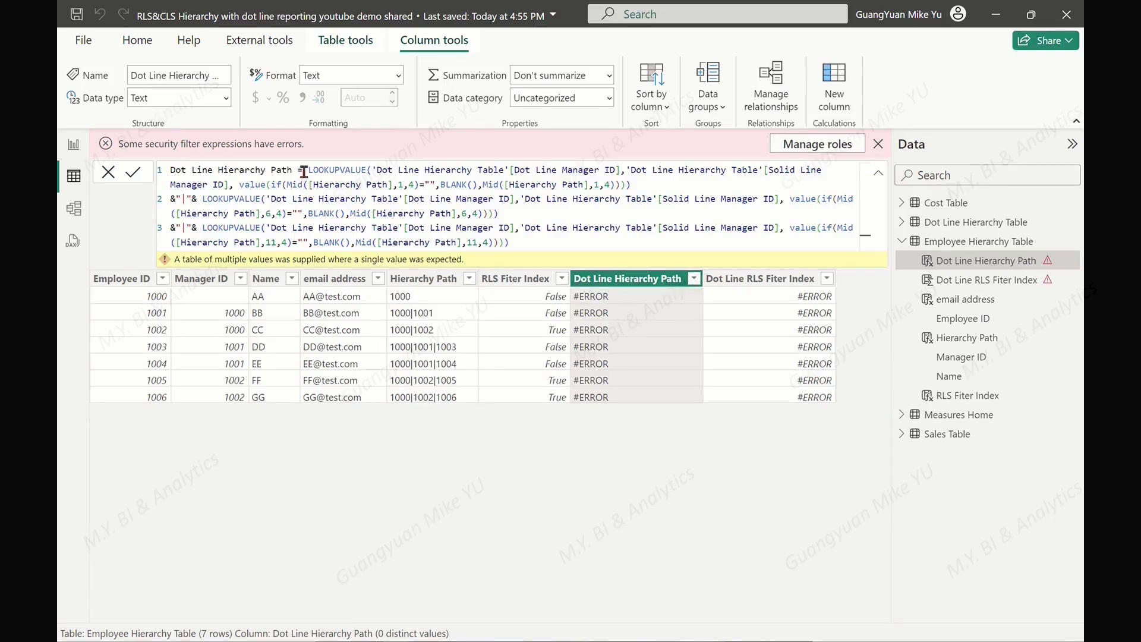
{"action": "left_click_drag", "start_coordinate": [303, 171], "coordinate": [584, 240]}
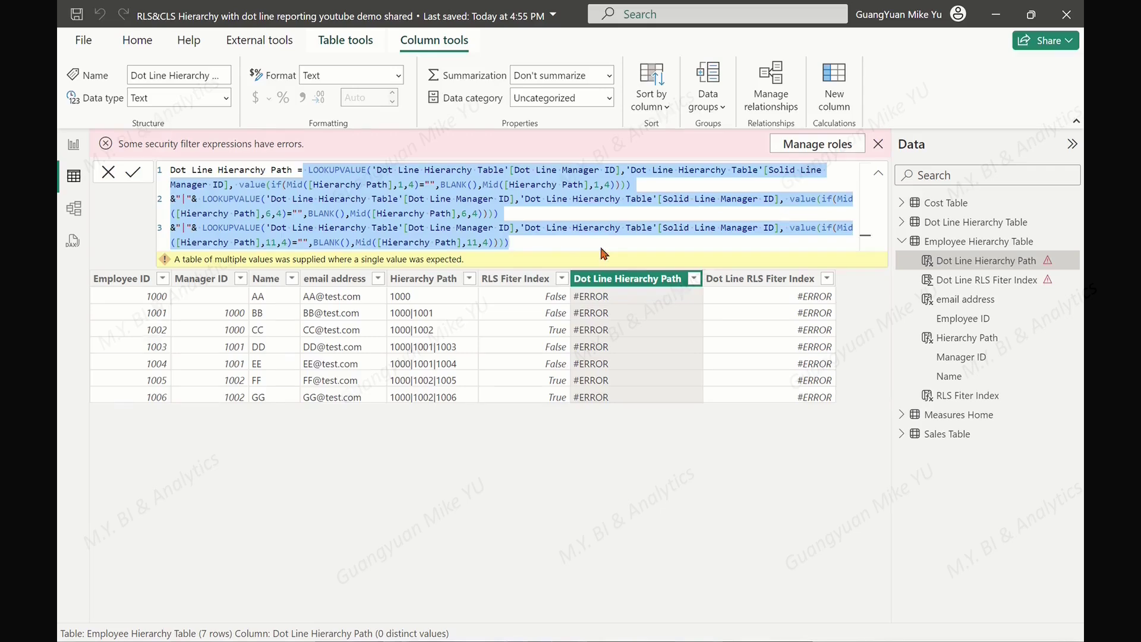
{"action": "key", "text": "BackSpace"}
{"action": "left_click", "coordinate": [878, 174]}
Step: Define a variable CurrentSolidMgrID in the Dot Line Hierarchy Path formula as 'Employee Hierarchy Table'[Manager ID]
{"action": "key", "text": "shift+Return"}
{"action": "key", "text": "Tab"}
{"action": "type", "text": "VAR CurrentSolidMgrID ="}
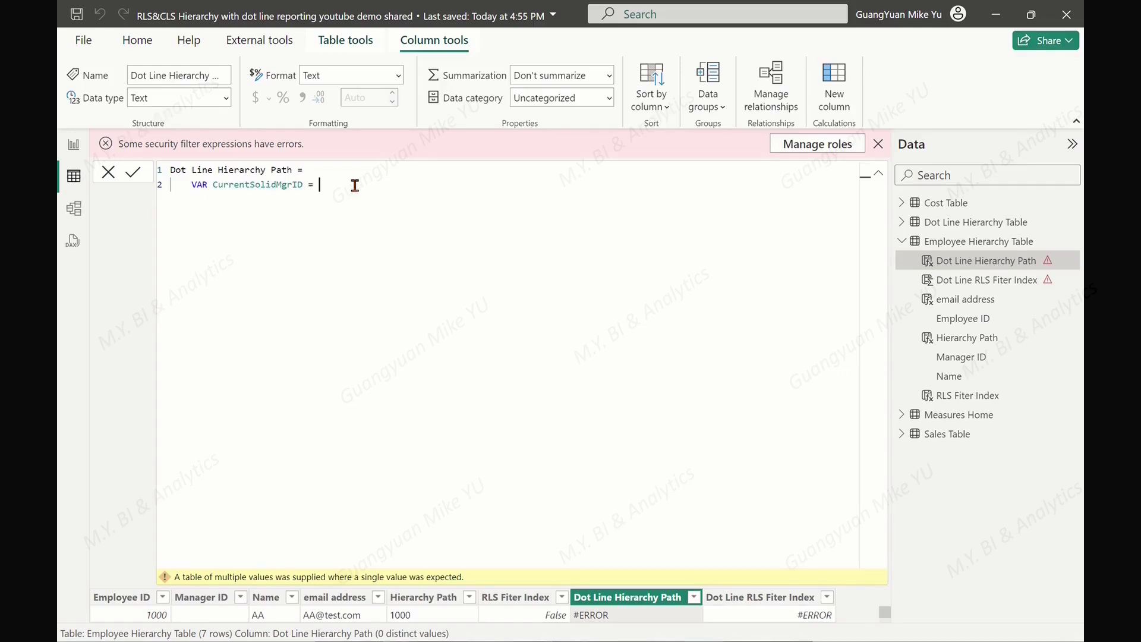
{"action": "type", "text": " '"}
{"action": "key", "text": "Down"}
{"action": "key", "text": "Down"}
{"action": "key", "text": "Down"}
{"action": "key", "text": "Down"}
{"action": "key", "text": "Down"}
{"action": "key", "text": "Tab"}
{"action": "key", "text": "Return"}
Step: Add a variable HierarchyPath that refers to 'Employee Hierarchy Table'[Hierarchy Path]
{"action": "type", "text": "VAR HierarchyPath ="}
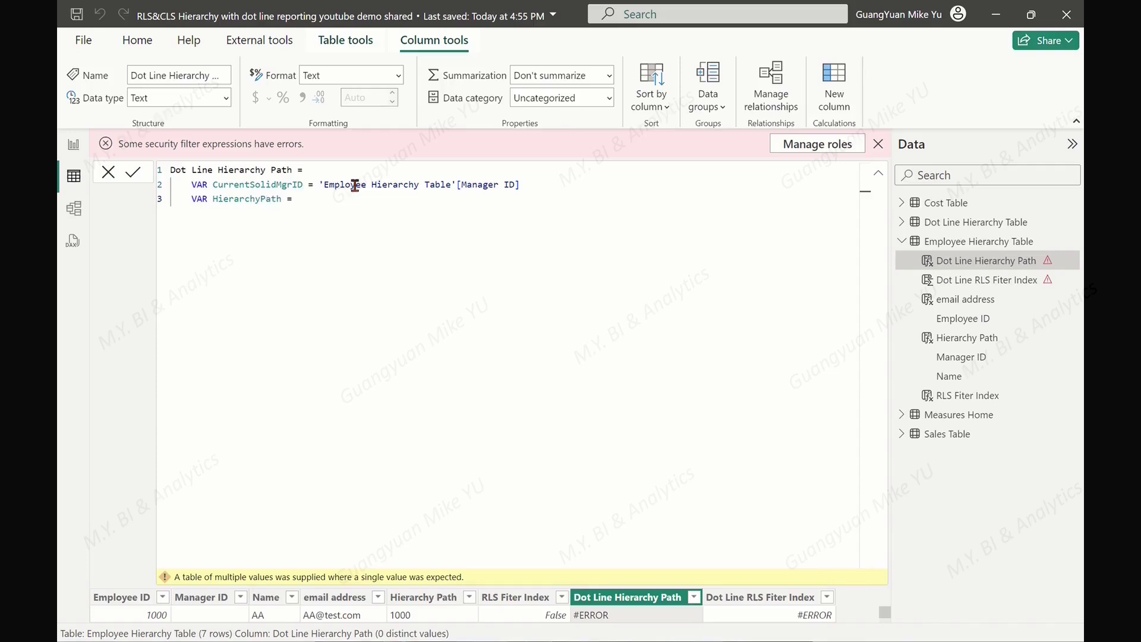
{"action": "type", "text": " '"}
{"action": "key", "text": "Down"}
{"action": "key", "text": "Down"}
{"action": "key", "text": "Down"}
{"action": "key", "text": "Down"}
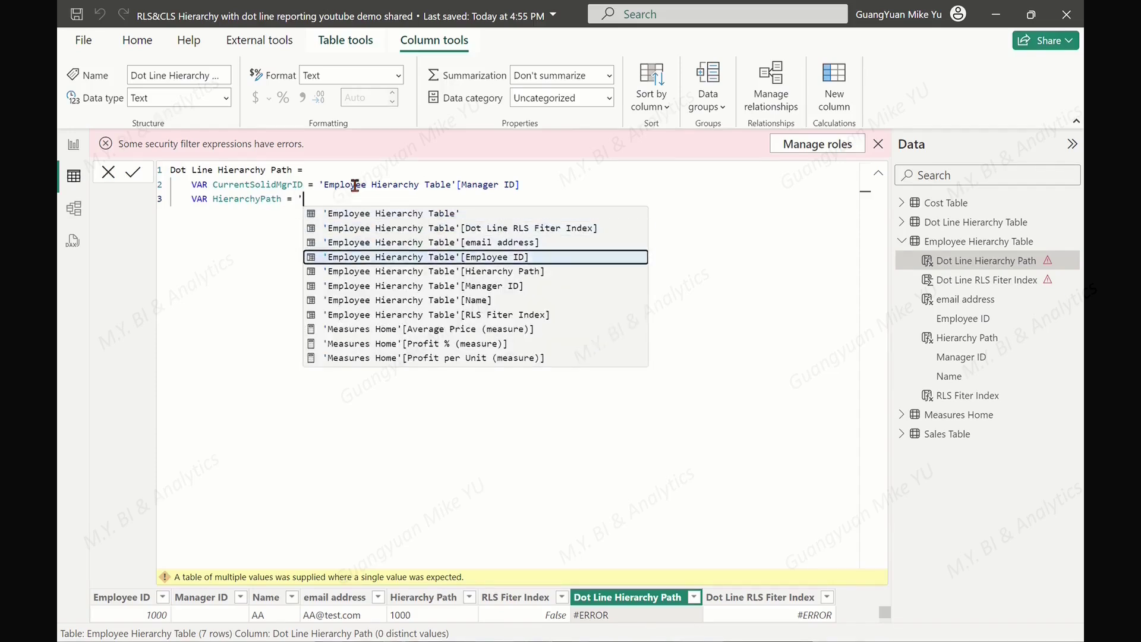
{"action": "key", "text": "Tab"}
{"action": "key", "text": "Return"}
Step: Add a variable DotlineMgrIDs that starts a FILTER over the 'Dot Line Hierarchy Table'
{"action": "type", "text": "V"}
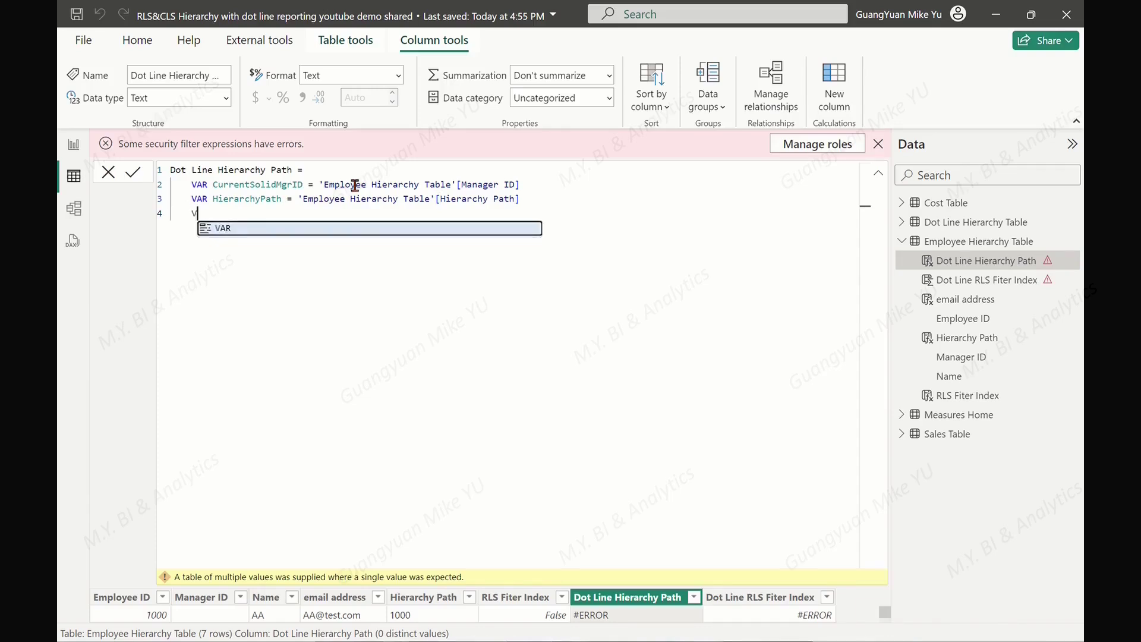
{"action": "type", "text": "AR Dotli"}
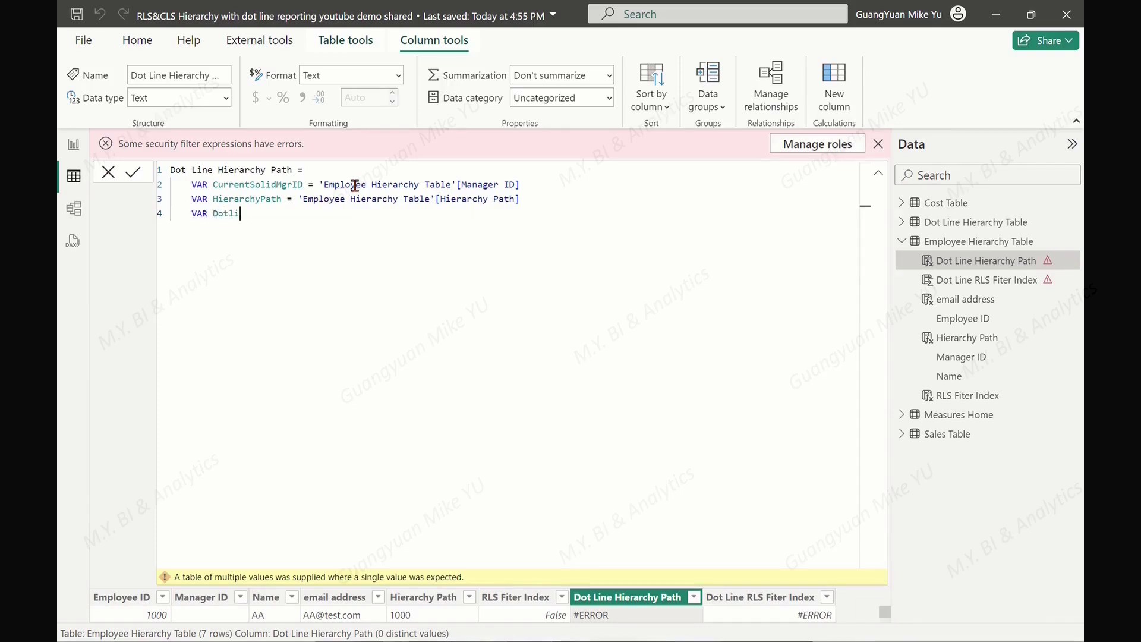
{"action": "type", "text": "neMgrIDs ="}
{"action": "key", "text": "Return"}
{"action": "type", "text": "FILTER("}
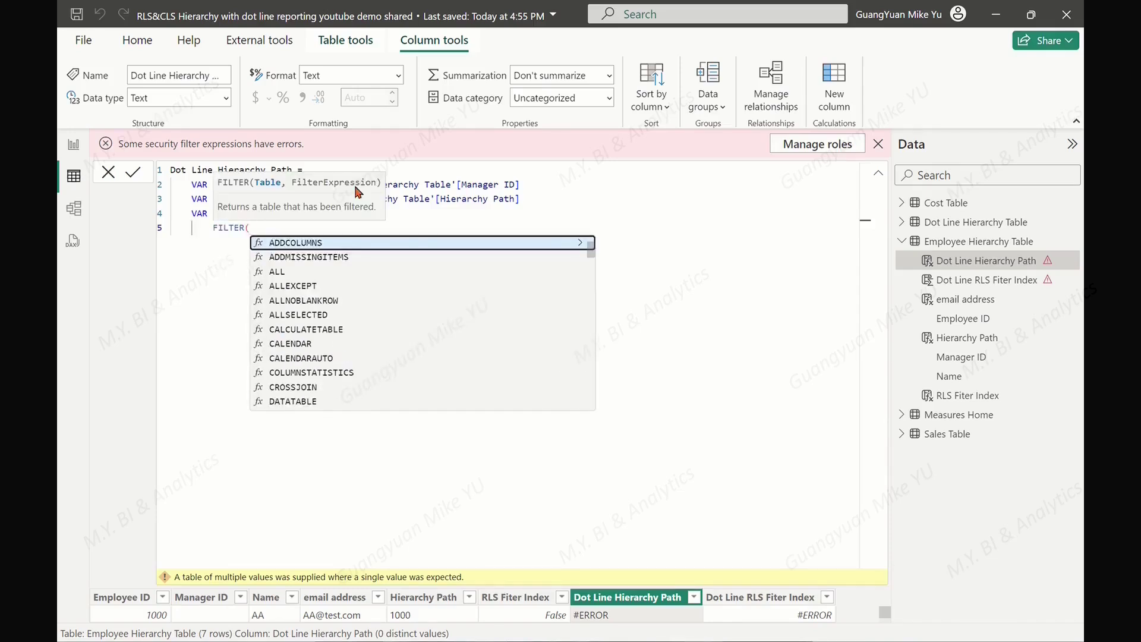
{"action": "key", "text": "shift+Return"}
{"action": "type", "text": "'"}
{"action": "key", "text": "Down"}
{"action": "key", "text": "Tab"}
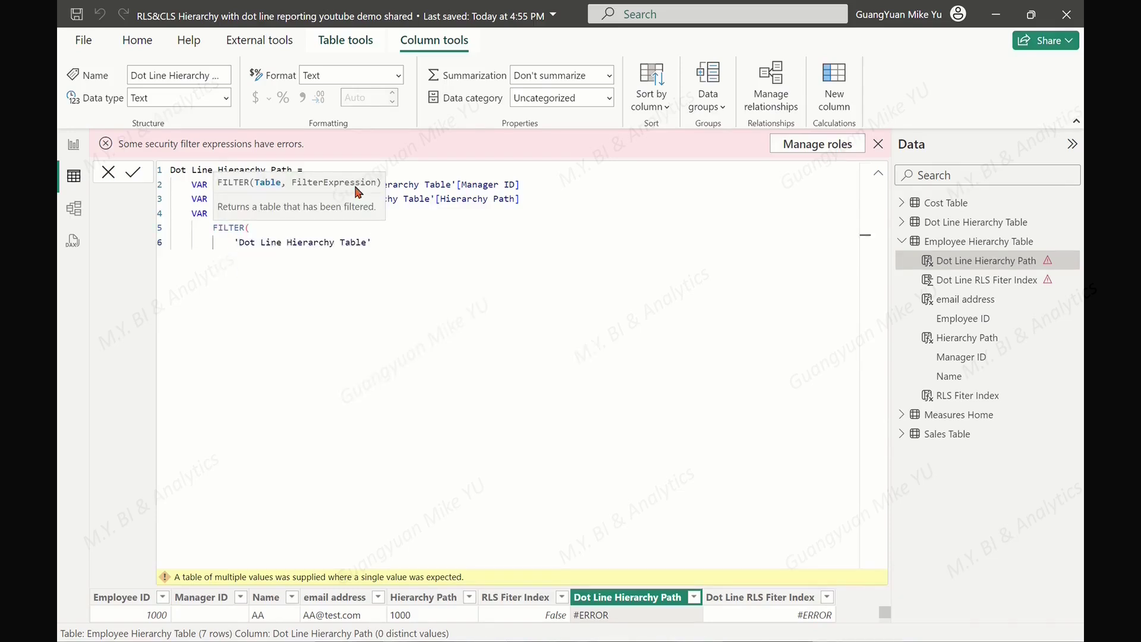
{"action": "type", "text": ","}
{"action": "key", "text": "shift+Return"}
Step: Complete the FILTER with the condition CONTAINSSTRING(HierarchyPath,'Dot Line Hierarchy Table'[Solid Line Manager ID])
{"action": "type", "text": "CONTAIN"}
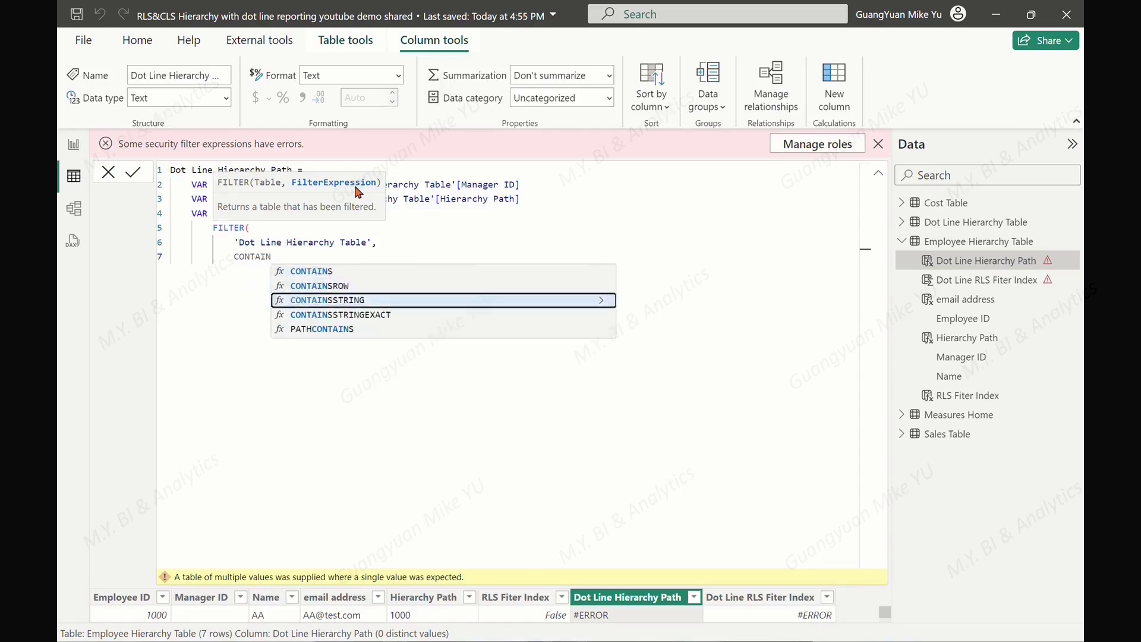
{"action": "key", "text": "Tab"}
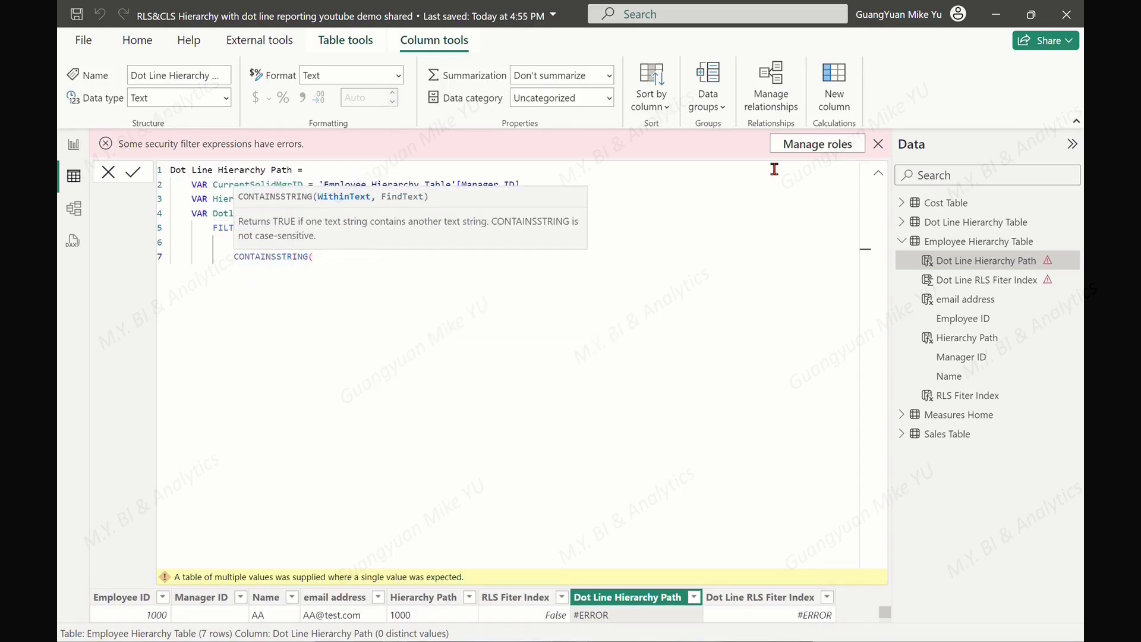
{"action": "type", "text": "HierarchyPath,'"}
{"action": "key", "text": "Down"}
{"action": "key", "text": "Down"}
{"action": "key", "text": "Down"}
{"action": "key", "text": "Down"}
{"action": "key", "text": "Tab"}
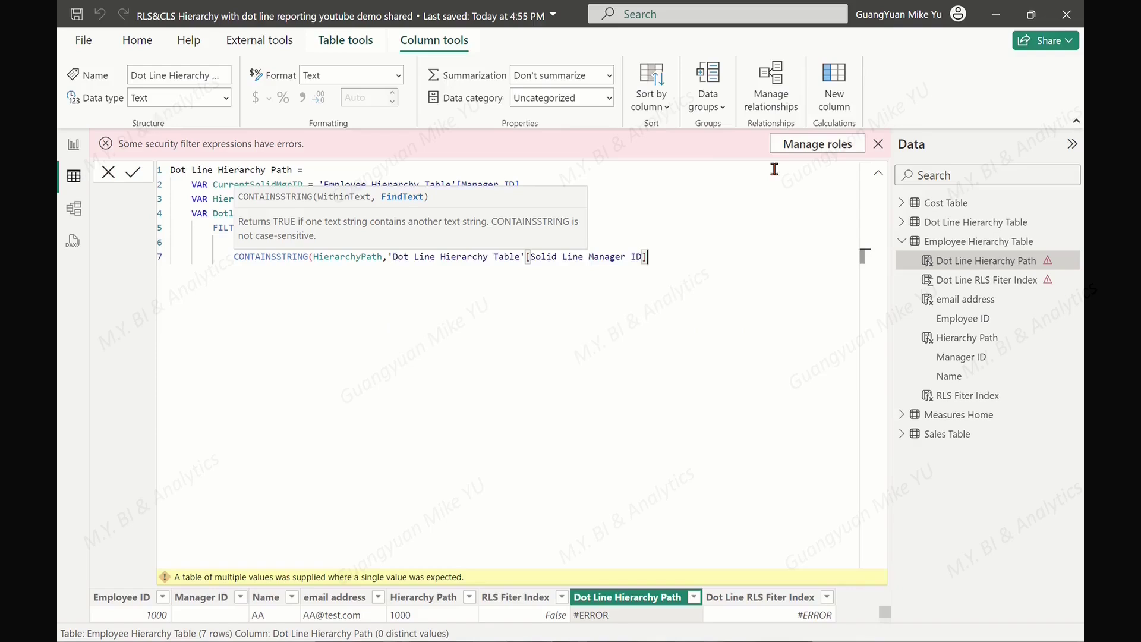
{"action": "type", "text": ")"}
{"action": "key", "text": "Return"}
{"action": "type", "text": ")"}
{"action": "key", "text": "Return"}
{"action": "key", "text": "Return"}
{"action": "key", "text": "Return"}
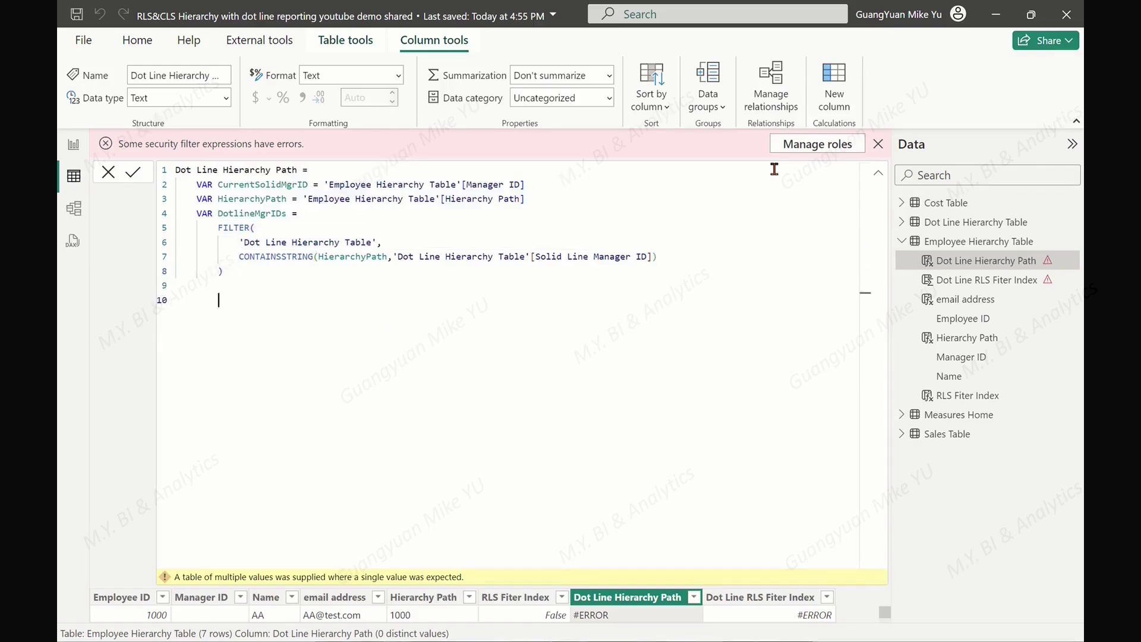
Step: Add a RETURN section with CONCATENATEX taking DotlineMgrIDs as its table
{"action": "type", "text": "RETURN"}
{"action": "key", "text": "Return"}
{"action": "key", "text": "Tab"}
{"action": "type", "text": "CON"}
{"action": "key", "text": "Down"}
{"action": "key", "text": "Tab"}
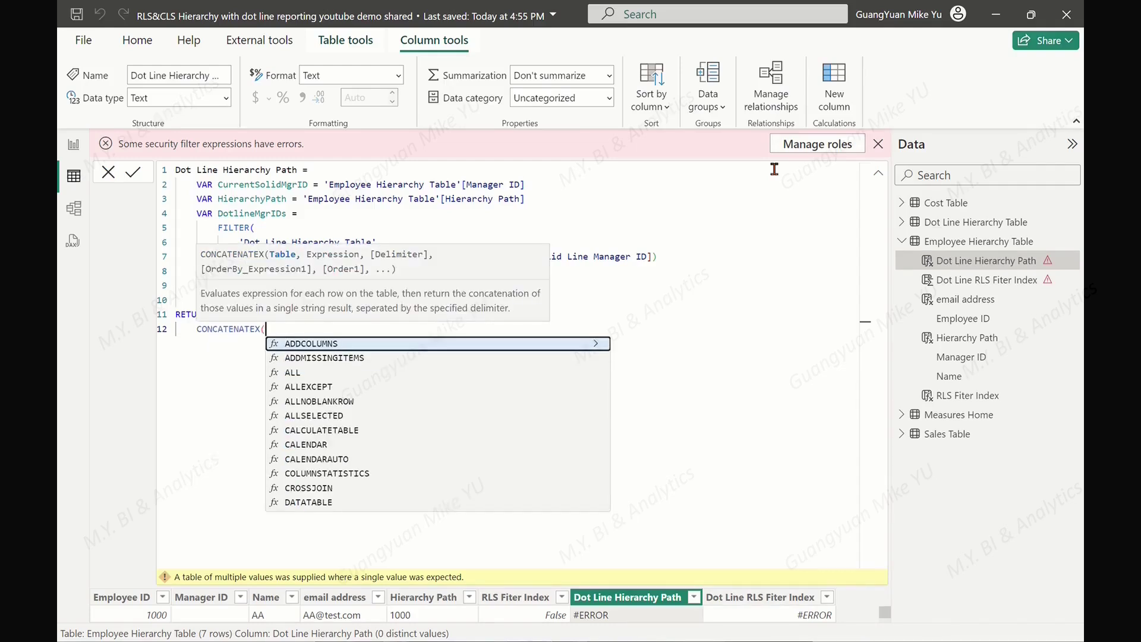
{"action": "key", "text": "Return"}
{"action": "key", "text": "Tab"}
{"action": "type", "text": "DO"}
{"action": "key", "text": "Down"}
{"action": "key", "text": "Tab"}
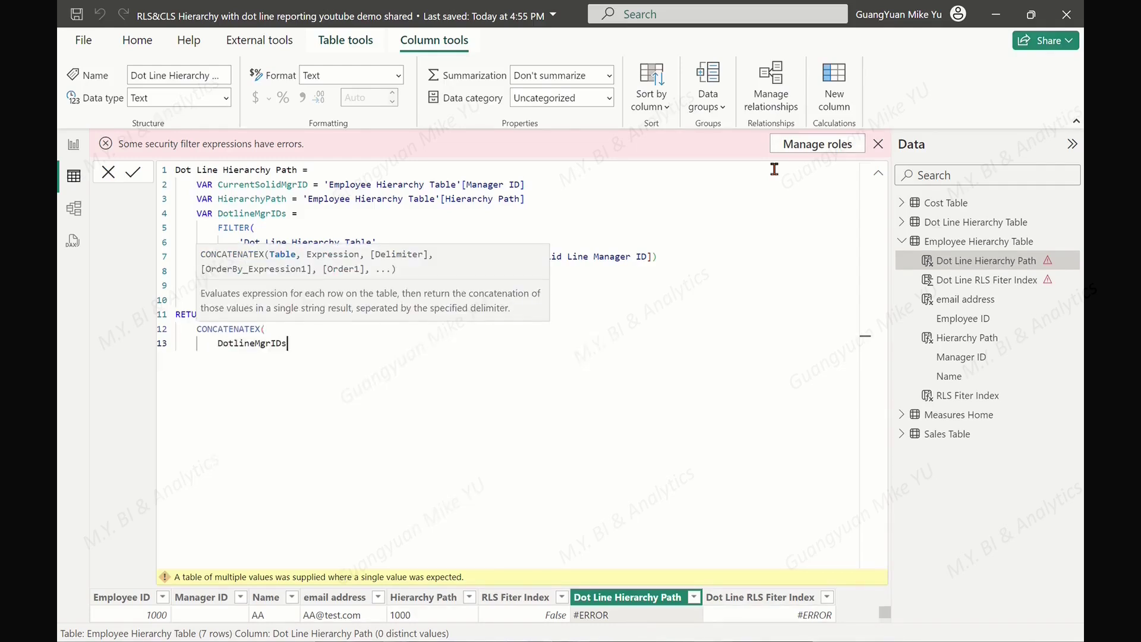
Step: Finish CONCATENATEX with 'Dot Line Hierarchy Table'[Dot Line Manager ID] and the delimiter "|", commit the formula and collapse the formula editor
{"action": "type", "text": ","}
{"action": "key", "text": "Return"}
{"action": "type", "text": "'"}
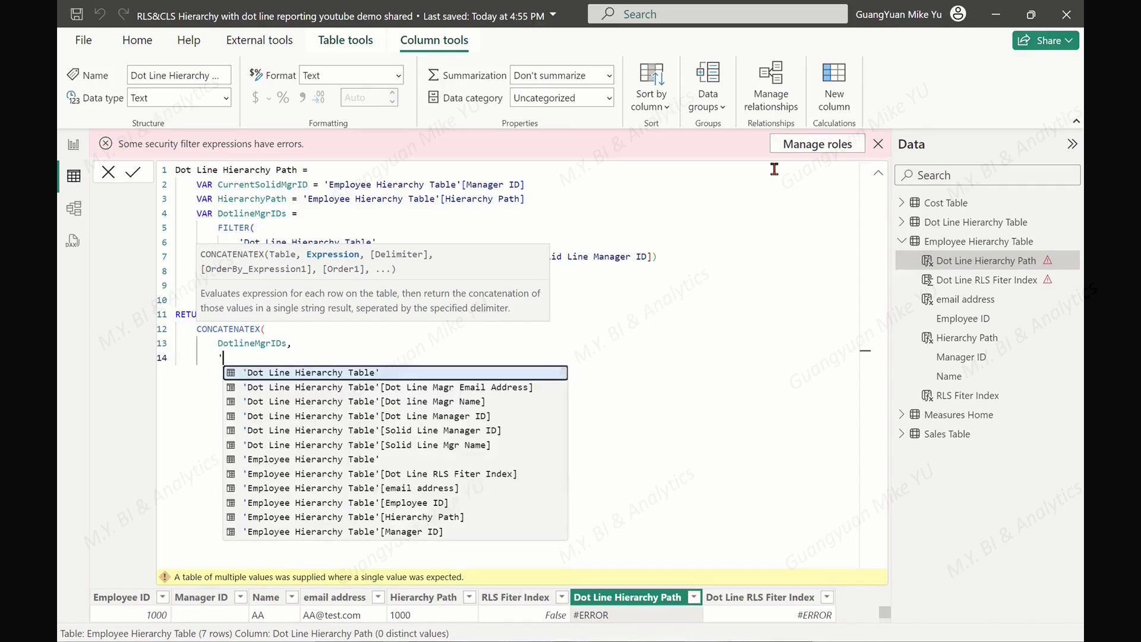
{"action": "key", "text": "Down"}
{"action": "key", "text": "Down"}
{"action": "key", "text": "Down"}
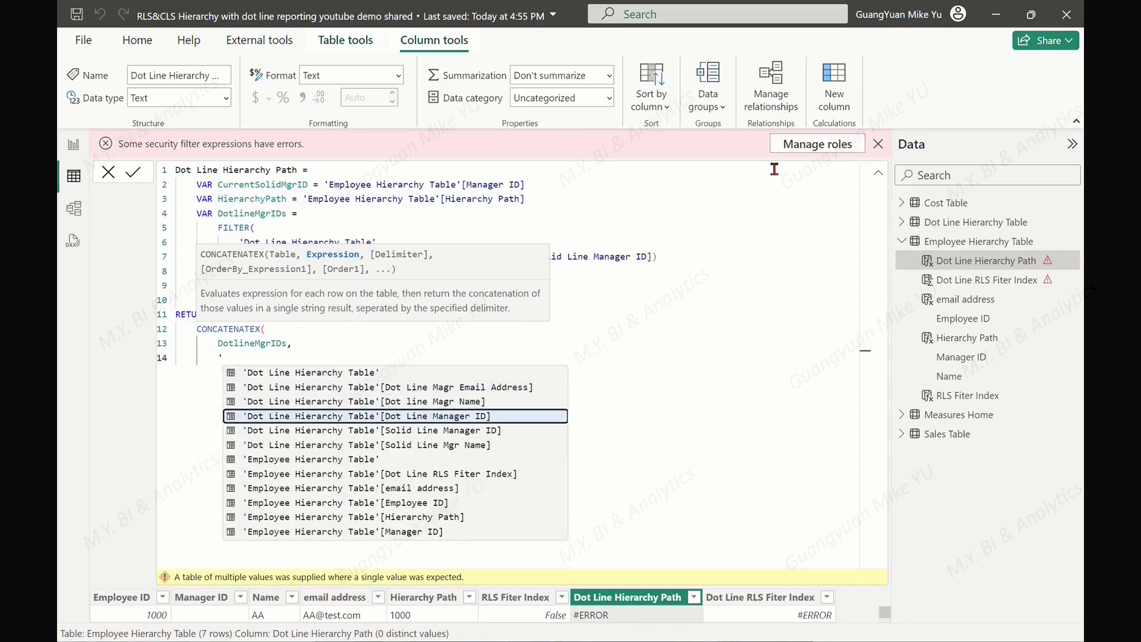
{"action": "key", "text": "Tab"}
{"action": "type", "text": ","}
{"action": "key", "text": "Return"}
{"action": "type", "text": "\"|\""}
{"action": "key", "text": "Return"}
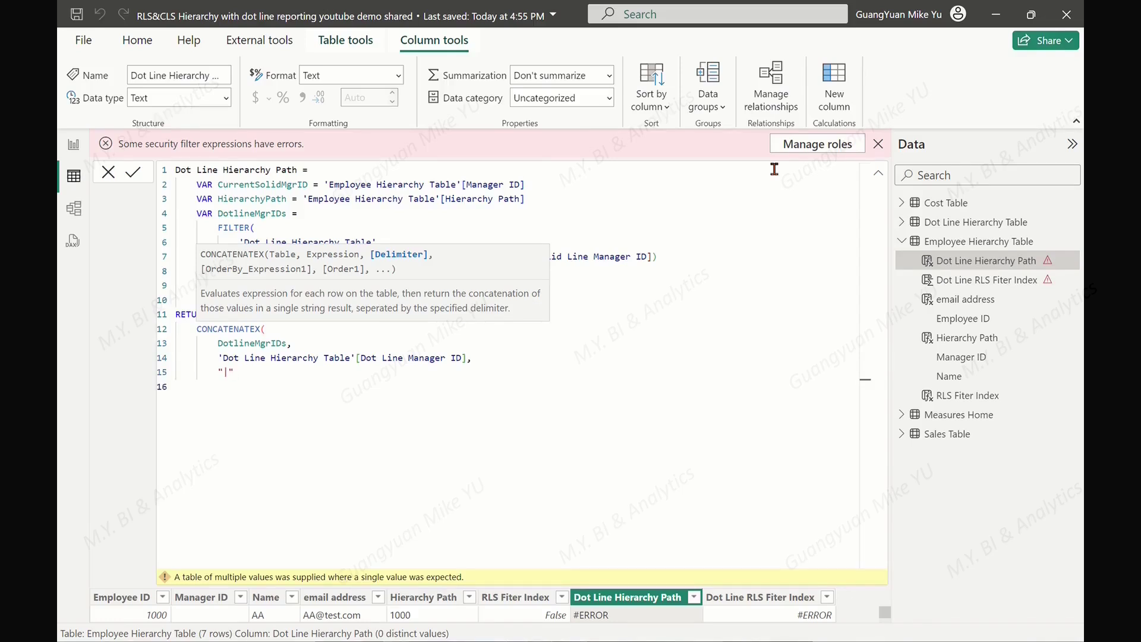
{"action": "type", "text": ")"}
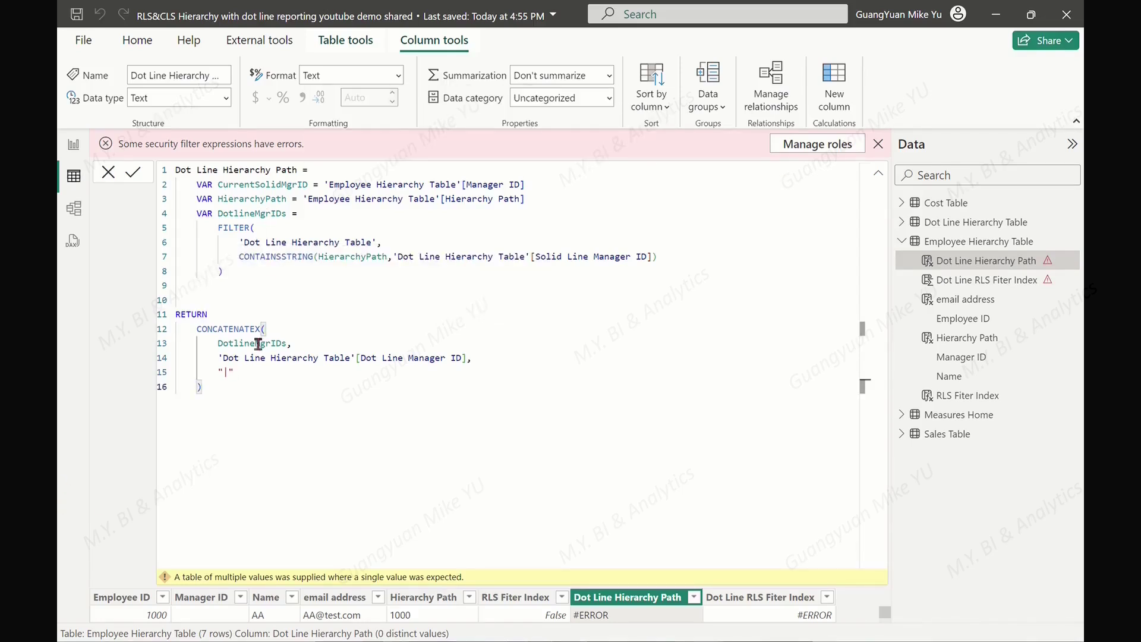
{"action": "left_click", "coordinate": [133, 173]}
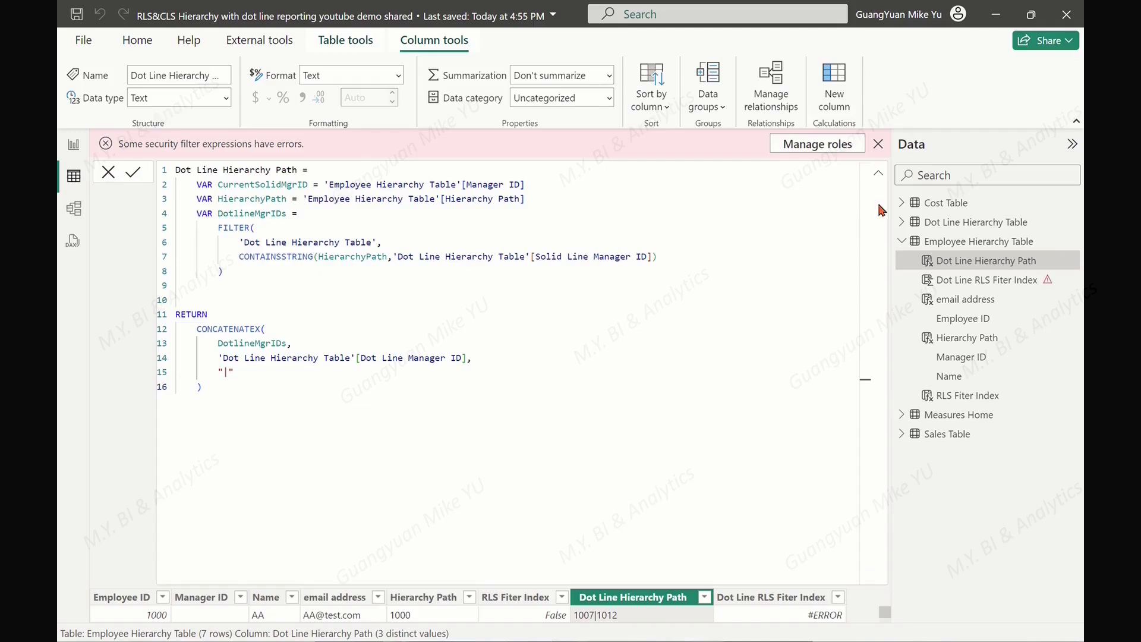
{"action": "left_click", "coordinate": [878, 174]}
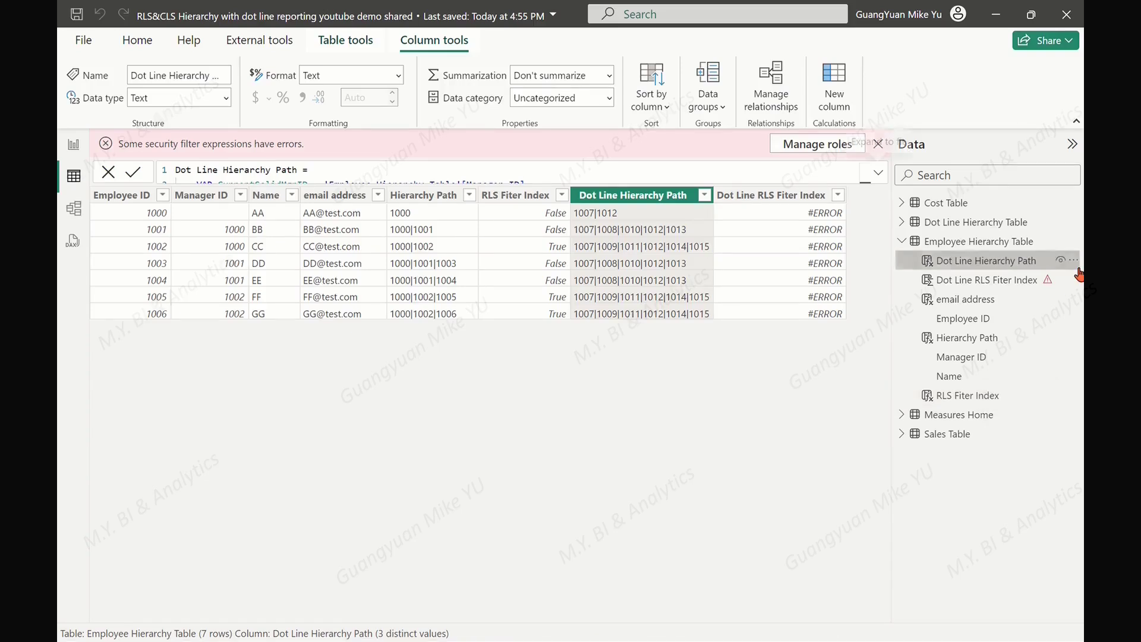
Step: Replace the e-mail in the Dot Line RLS Fiter Index formula with the FC_BB2 test manager's e-mail
{"action": "left_click", "coordinate": [807, 202]}
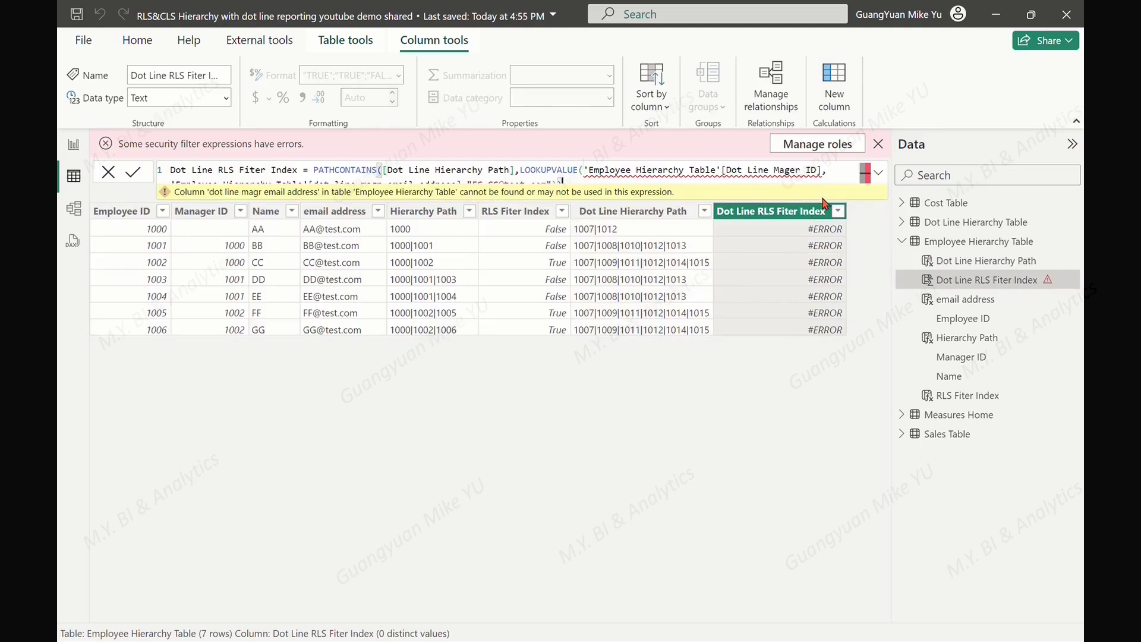
{"action": "left_click", "coordinate": [879, 173]}
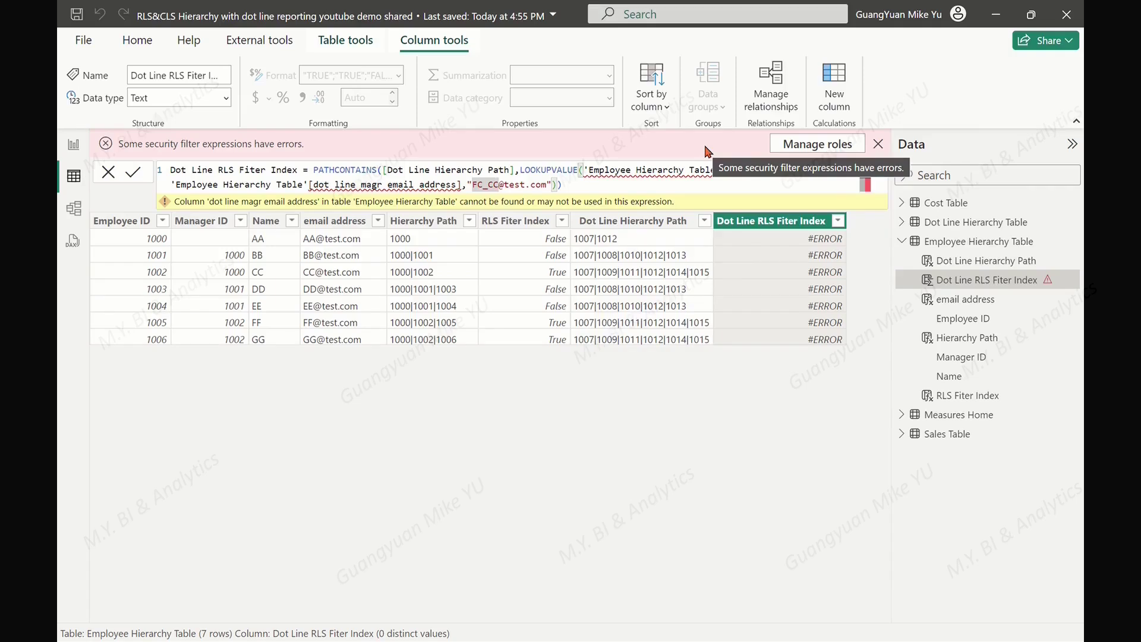
{"action": "key", "text": "BackSpace"}
{"action": "key", "text": "BackSpace"}
{"action": "type", "text": "BB2"}
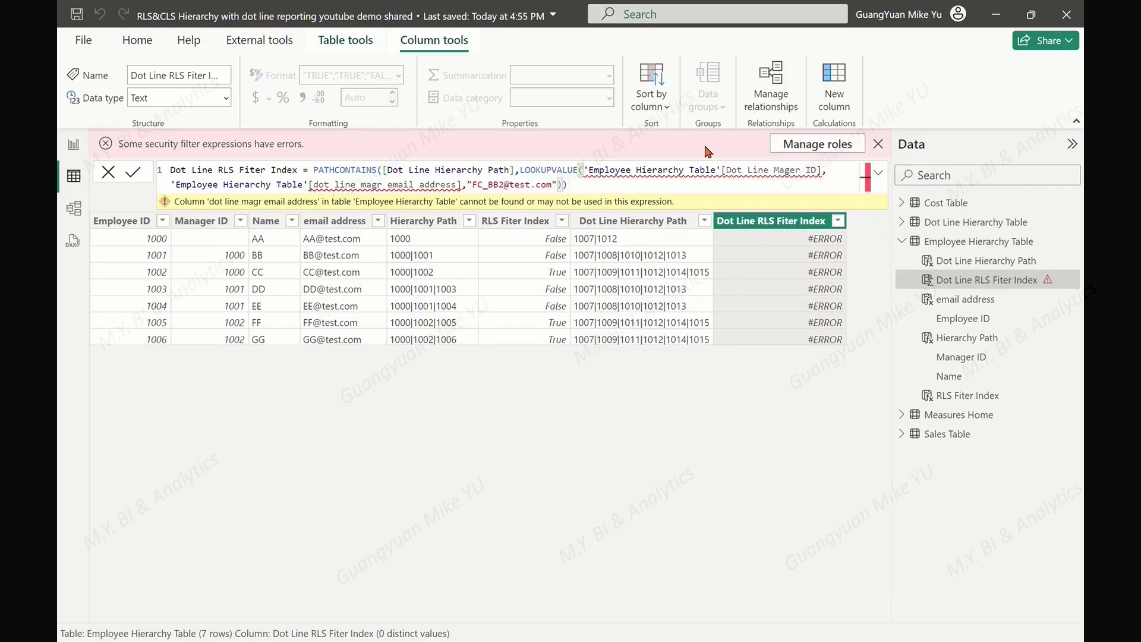
Step: Replace the LOOKUPVALUE result column in the Dot Line RLS Fiter Index formula with 'Dot Line Hierarchy Table'[Dot Line Manager ID]
{"action": "left_click", "coordinate": [657, 170]}
{"action": "left_click", "coordinate": [821, 170]}
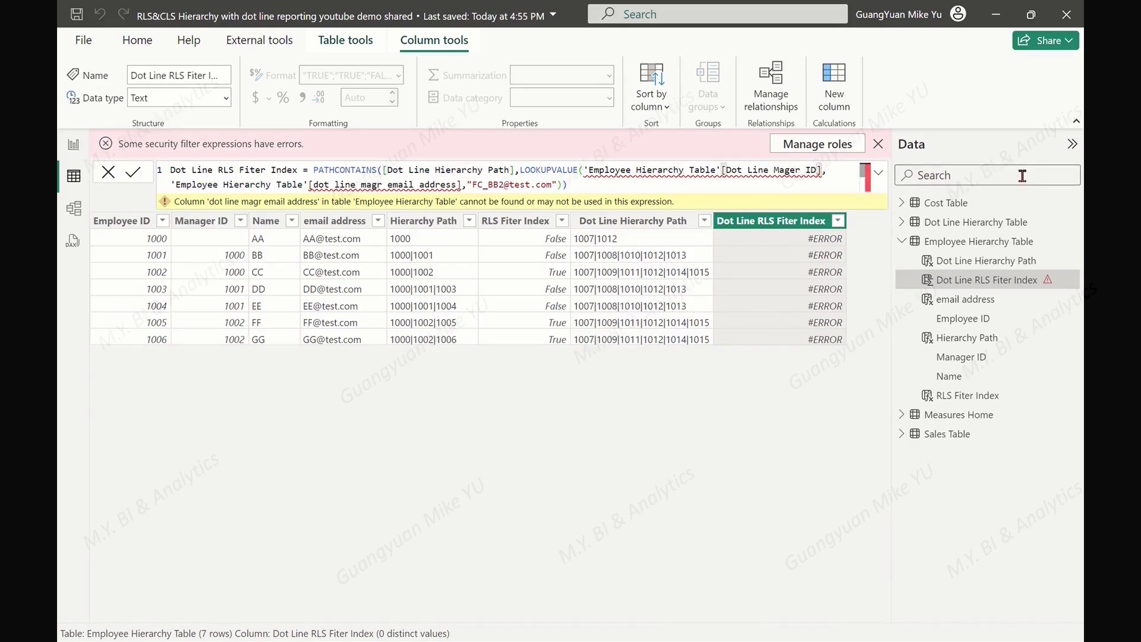
{"action": "key", "text": "BackSpace"}
{"action": "key", "text": "BackSpace"}
{"action": "key", "text": "BackSpace"}
{"action": "key", "text": "BackSpace"}
{"action": "key", "text": "BackSpace"}
{"action": "key", "text": "BackSpace"}
{"action": "key", "text": "BackSpace"}
{"action": "key", "text": "BackSpace"}
{"action": "key", "text": "BackSpace"}
{"action": "key", "text": "BackSpace"}
{"action": "key", "text": "BackSpace"}
{"action": "key", "text": "BackSpace"}
{"action": "key", "text": "BackSpace"}
{"action": "key", "text": "BackSpace"}
{"action": "key", "text": "BackSpace"}
{"action": "key", "text": "BackSpace"}
{"action": "key", "text": "BackSpace"}
{"action": "key", "text": "BackSpace"}
{"action": "key", "text": "BackSpace"}
{"action": "key", "text": "BackSpace"}
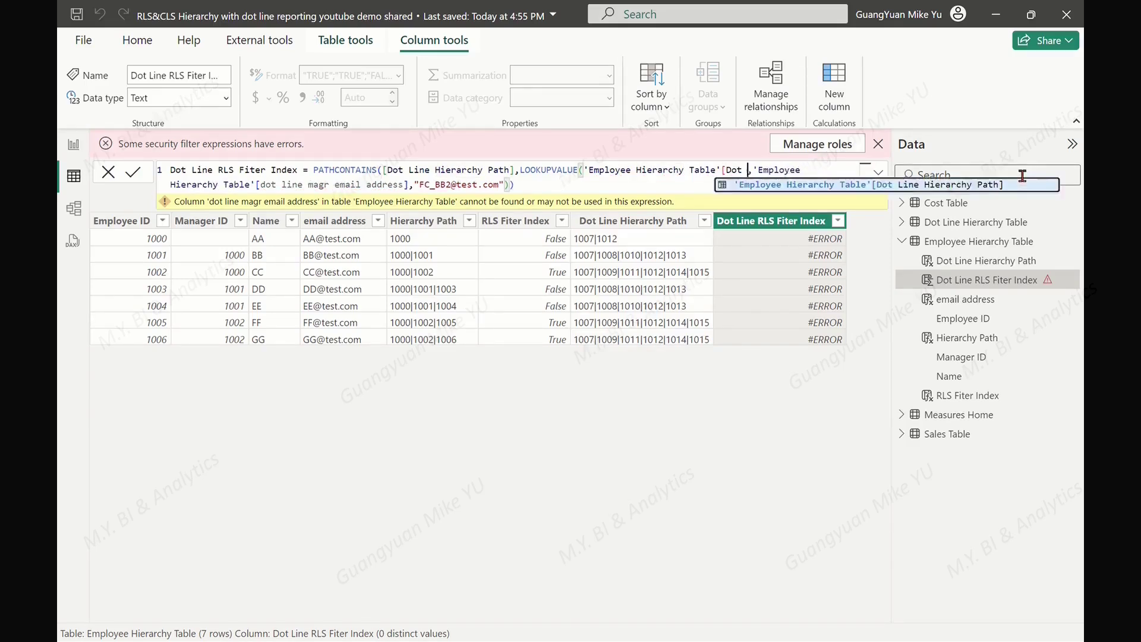
{"action": "key", "text": "BackSpace"}
{"action": "key", "text": "BackSpace"}
{"action": "key", "text": "BackSpace"}
{"action": "key", "text": "BackSpace"}
{"action": "key", "text": "BackSpace"}
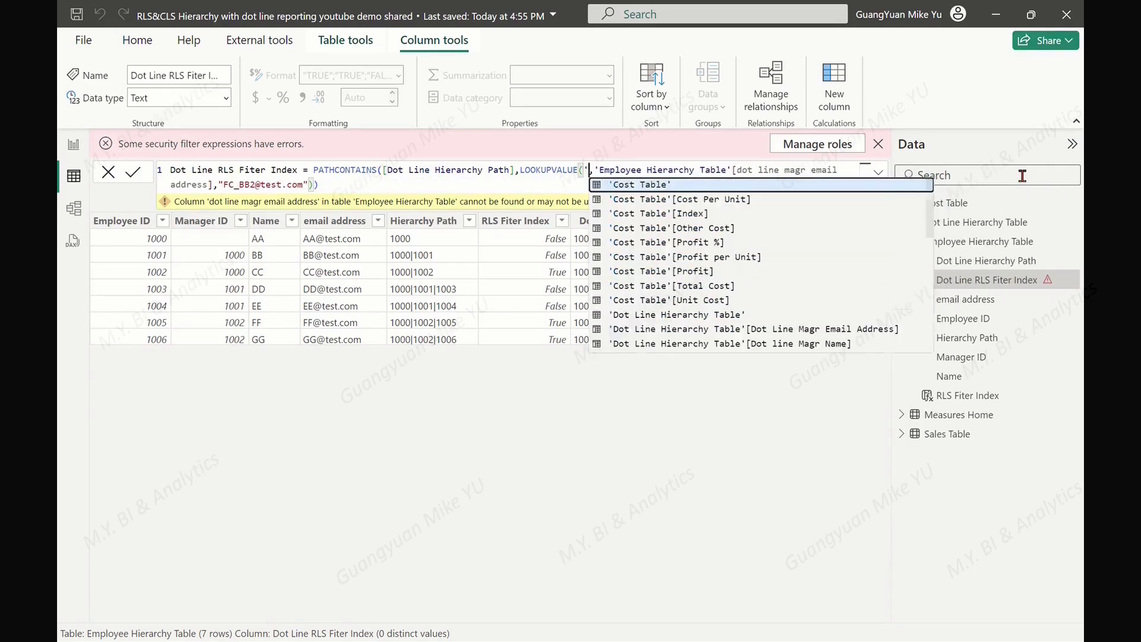
{"action": "scroll", "coordinate": [756, 290], "scroll_direction": "down", "scroll_amount": 2}
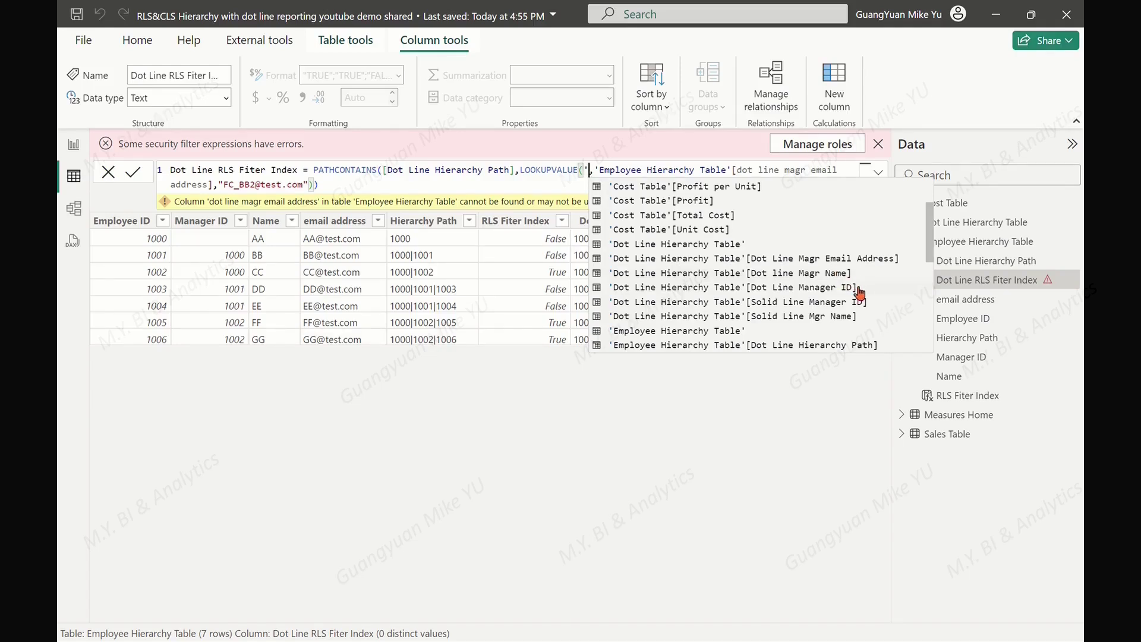
{"action": "left_click", "coordinate": [832, 290]}
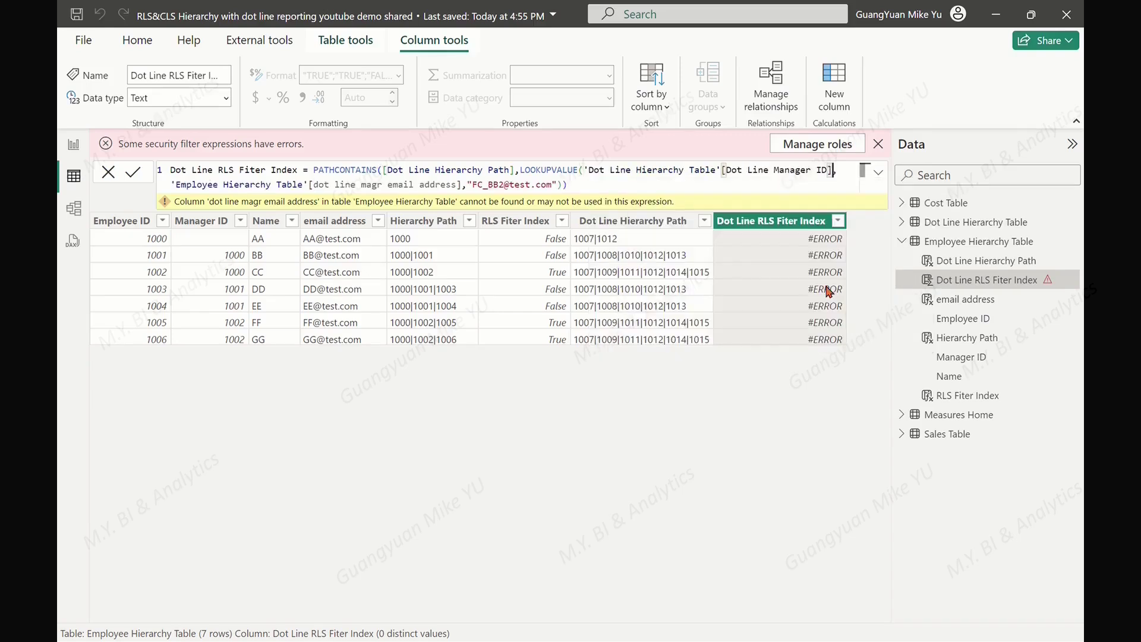
Step: Replace the LOOKUPVALUE search column with 'Dot Line Hierarchy Table'[Dot Line Magr Email Address] and commit the Dot Line RLS Fiter Index formula
{"action": "left_click", "coordinate": [461, 184]}
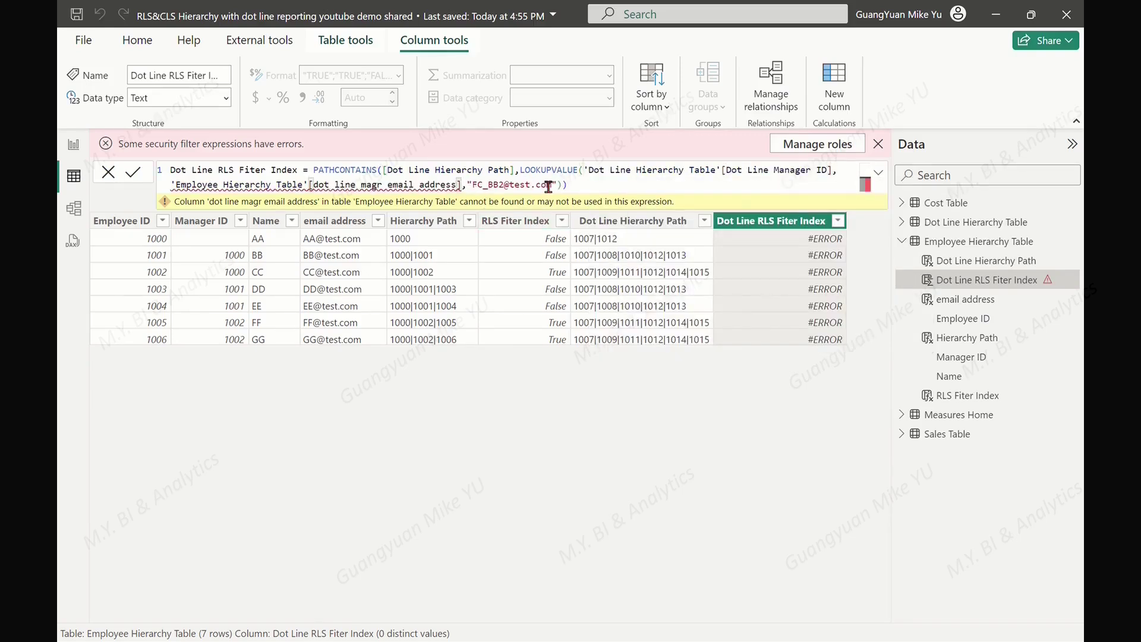
{"action": "key", "text": "BackSpace"}
{"action": "key", "text": "BackSpace"}
{"action": "key", "text": "BackSpace"}
{"action": "key", "text": "BackSpace"}
{"action": "key", "text": "BackSpace"}
{"action": "key", "text": "BackSpace"}
{"action": "key", "text": "BackSpace"}
{"action": "key", "text": "BackSpace"}
{"action": "key", "text": "BackSpace"}
{"action": "key", "text": "BackSpace"}
{"action": "key", "text": "BackSpace"}
{"action": "key", "text": "BackSpace"}
{"action": "key", "text": "BackSpace"}
{"action": "key", "text": "BackSpace"}
{"action": "key", "text": "BackSpace"}
{"action": "key", "text": "BackSpace"}
{"action": "key", "text": "BackSpace"}
{"action": "key", "text": "BackSpace"}
{"action": "key", "text": "BackSpace"}
{"action": "key", "text": "BackSpace"}
{"action": "key", "text": "BackSpace"}
{"action": "key", "text": "BackSpace"}
{"action": "key", "text": "BackSpace"}
{"action": "key", "text": "BackSpace"}
{"action": "key", "text": "BackSpace"}
{"action": "key", "text": "BackSpace"}
{"action": "key", "text": "BackSpace"}
{"action": "key", "text": "BackSpace"}
{"action": "key", "text": "BackSpace"}
{"action": "key", "text": "BackSpace"}
{"action": "key", "text": "BackSpace"}
{"action": "key", "text": "BackSpace"}
{"action": "key", "text": "BackSpace"}
{"action": "key", "text": "BackSpace"}
{"action": "key", "text": "BackSpace"}
{"action": "key", "text": "BackSpace"}
{"action": "key", "text": "BackSpace"}
{"action": "key", "text": "BackSpace"}
{"action": "key", "text": "BackSpace"}
{"action": "key", "text": "BackSpace"}
{"action": "type", "text": "',"}
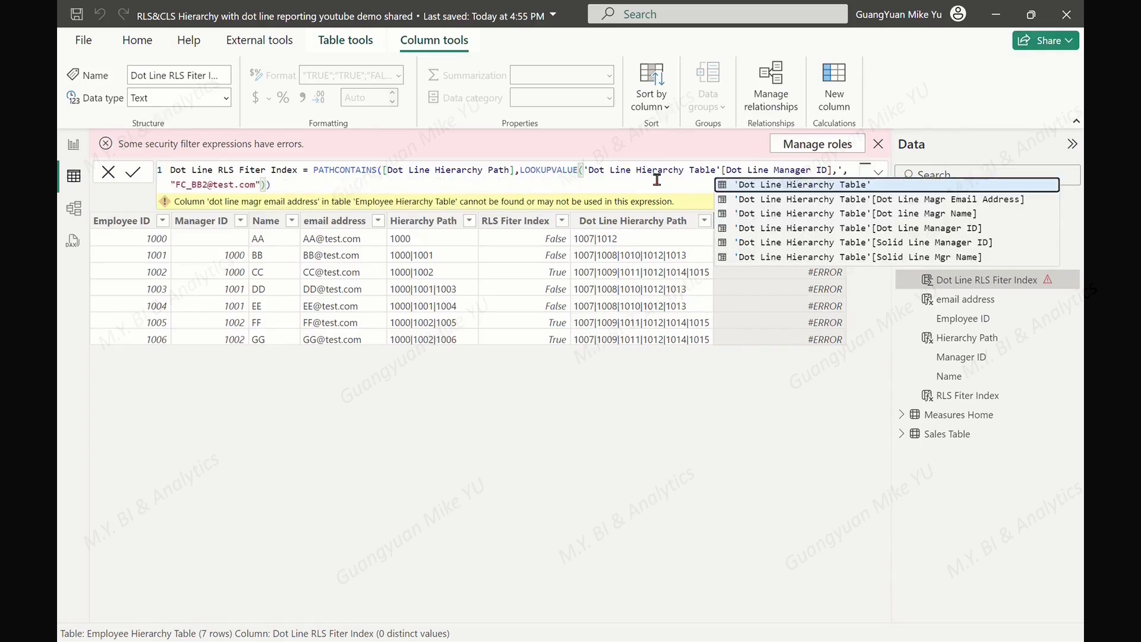
{"action": "left_click", "coordinate": [857, 199]}
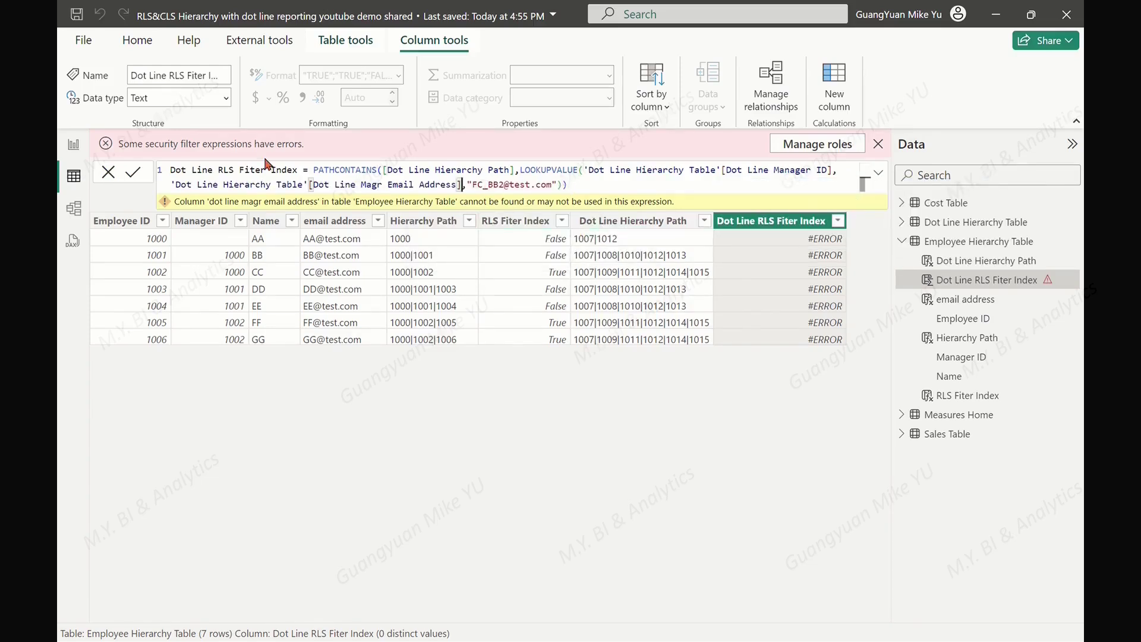
{"action": "left_click", "coordinate": [132, 175]}
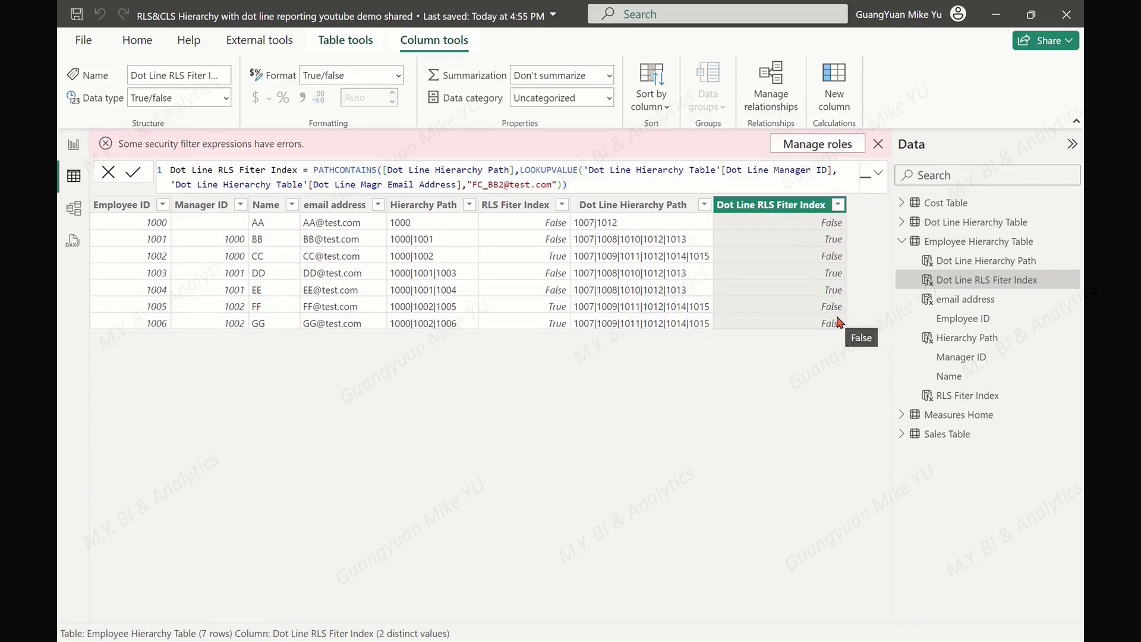
{"action": "left_click_drag", "start_coordinate": [580, 186], "coordinate": [267, 173]}
{"action": "left_click_drag", "start_coordinate": [243, 116], "coordinate": [94, 120]}
{"action": "left_click", "coordinate": [264, 116]}
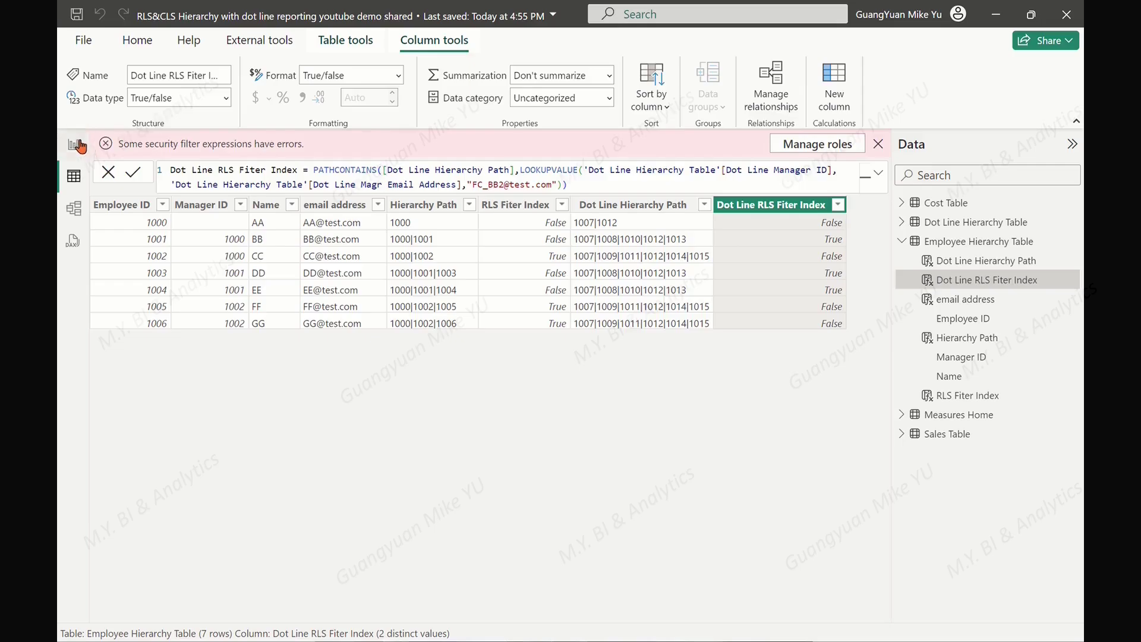
Step: Create a new security role named "Dot line RLS&CLS user group" from the report view
{"action": "left_click", "coordinate": [74, 145]}
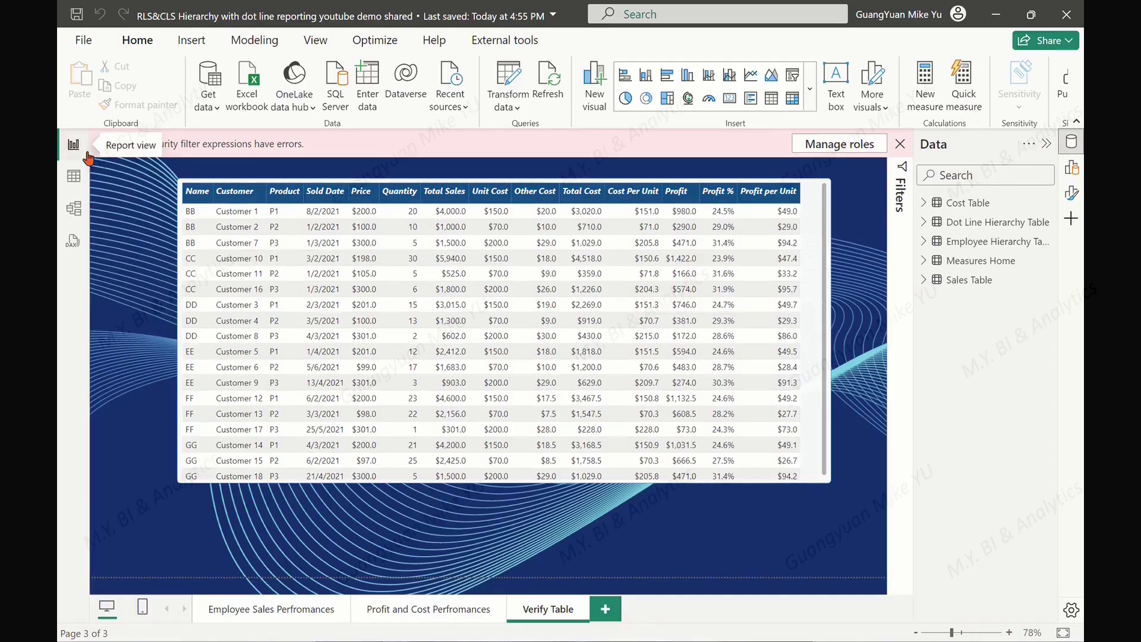
{"action": "left_click", "coordinate": [252, 42]}
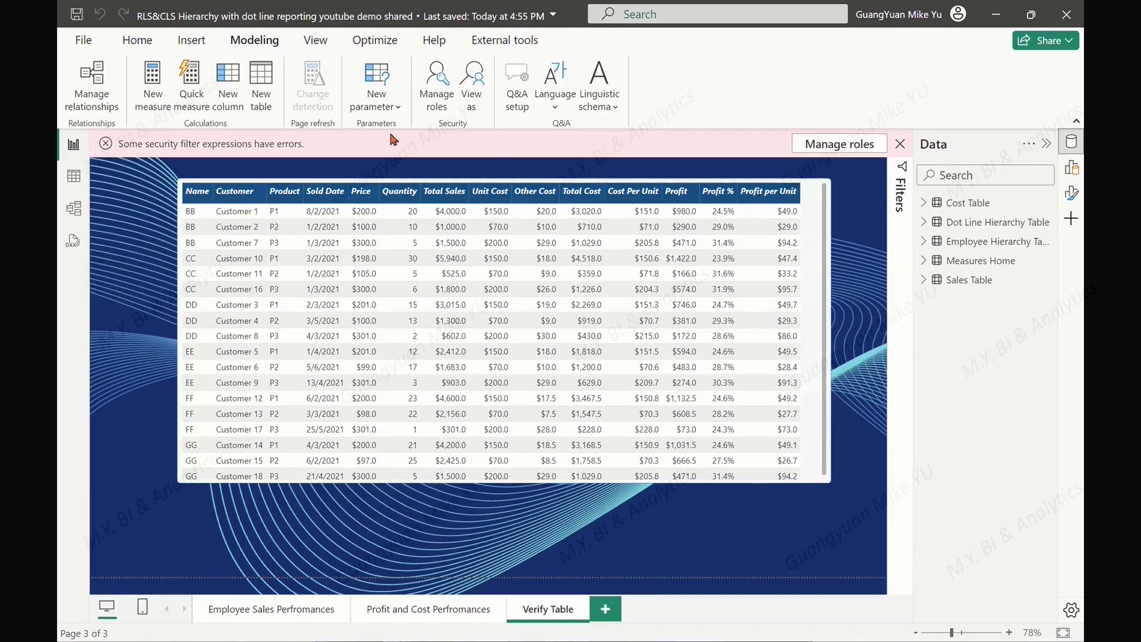
{"action": "left_click", "coordinate": [439, 91]}
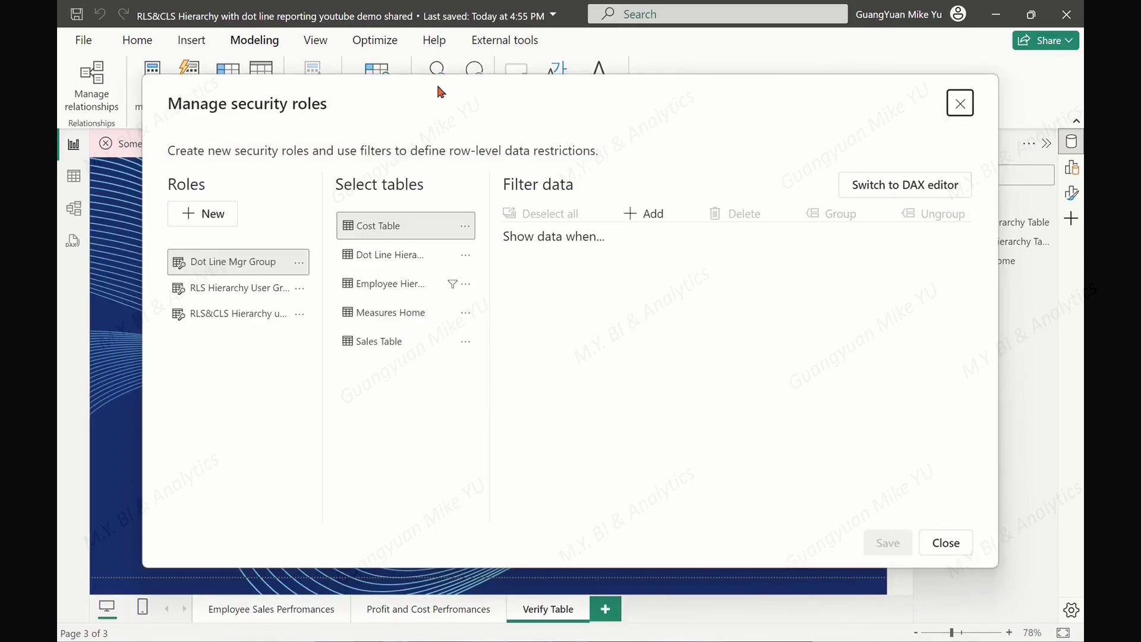
{"action": "left_click", "coordinate": [219, 217]}
{"action": "right_click", "coordinate": [209, 339]}
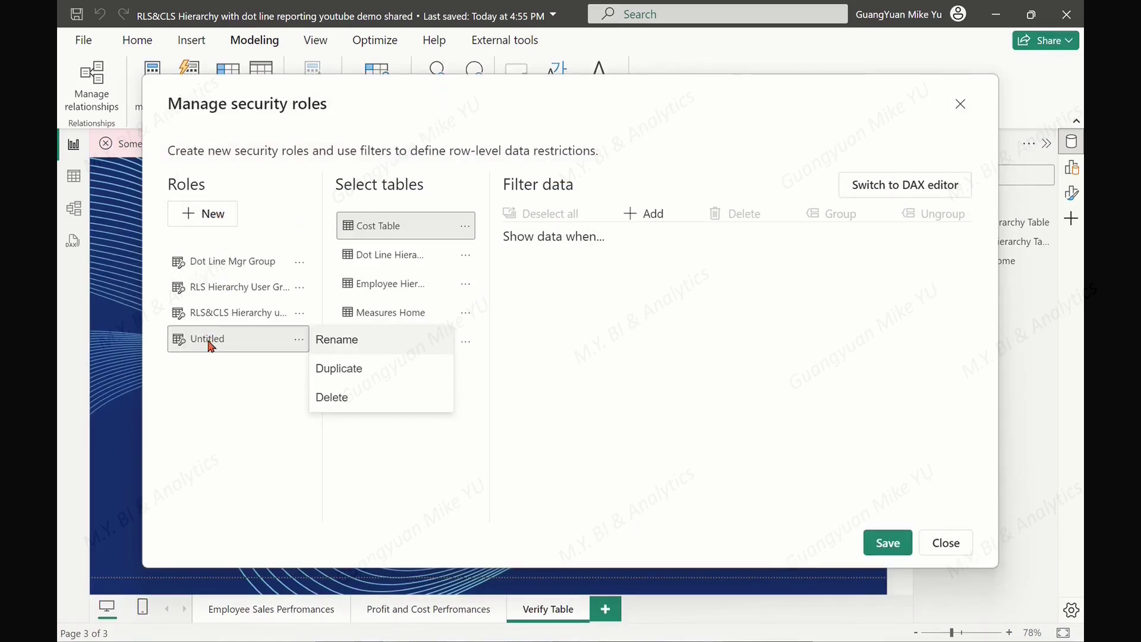
{"action": "left_click", "coordinate": [343, 345]}
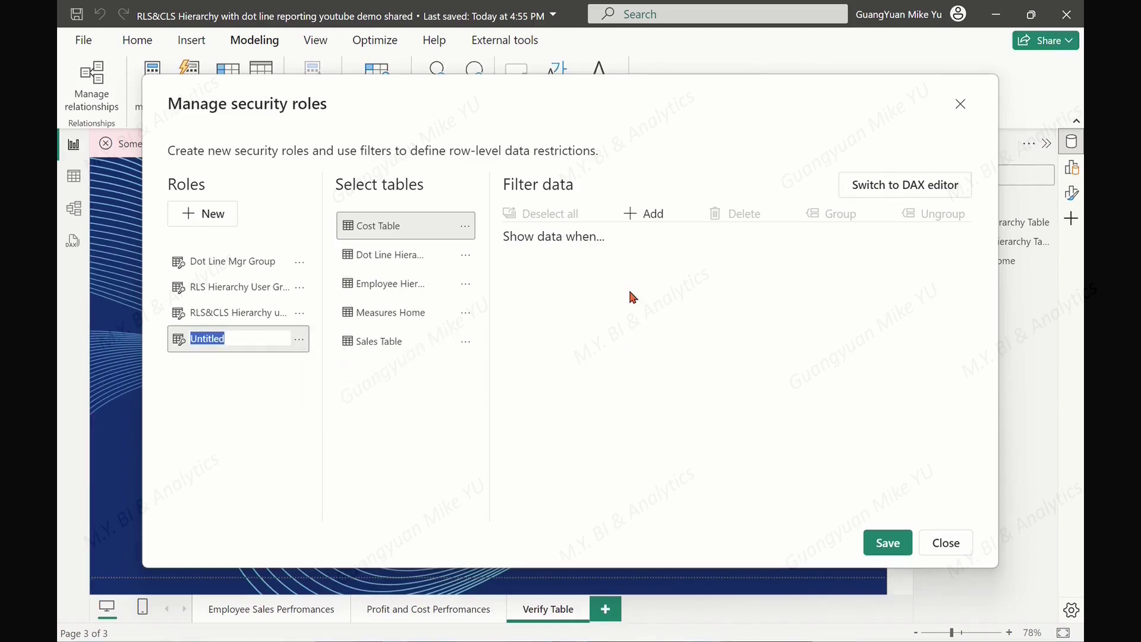
{"action": "key", "text": "ctrl+v"}
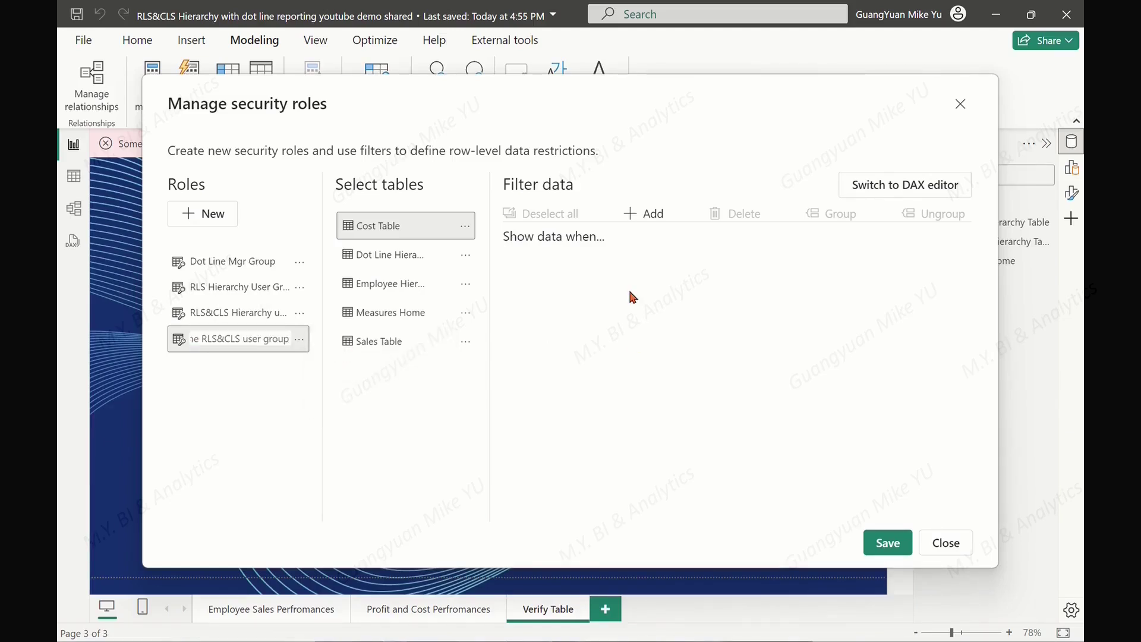
{"action": "left_click", "coordinate": [306, 374]}
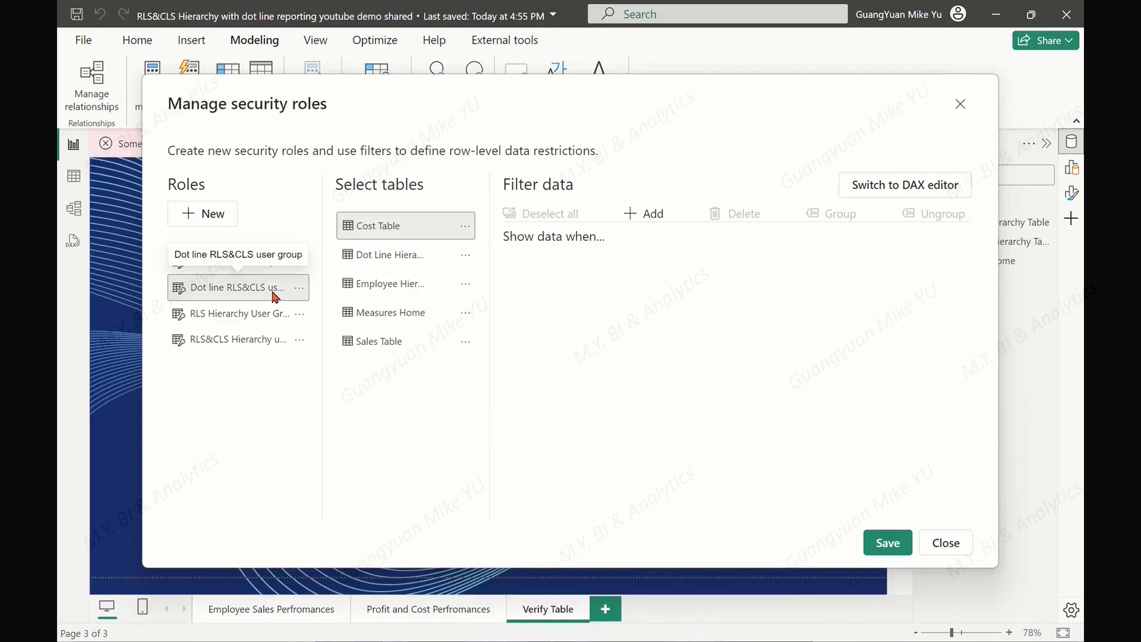
Step: Set the new role's Cost Table filter to the DAX expression ISBLANK([Index])
{"action": "left_click", "coordinate": [903, 186]}
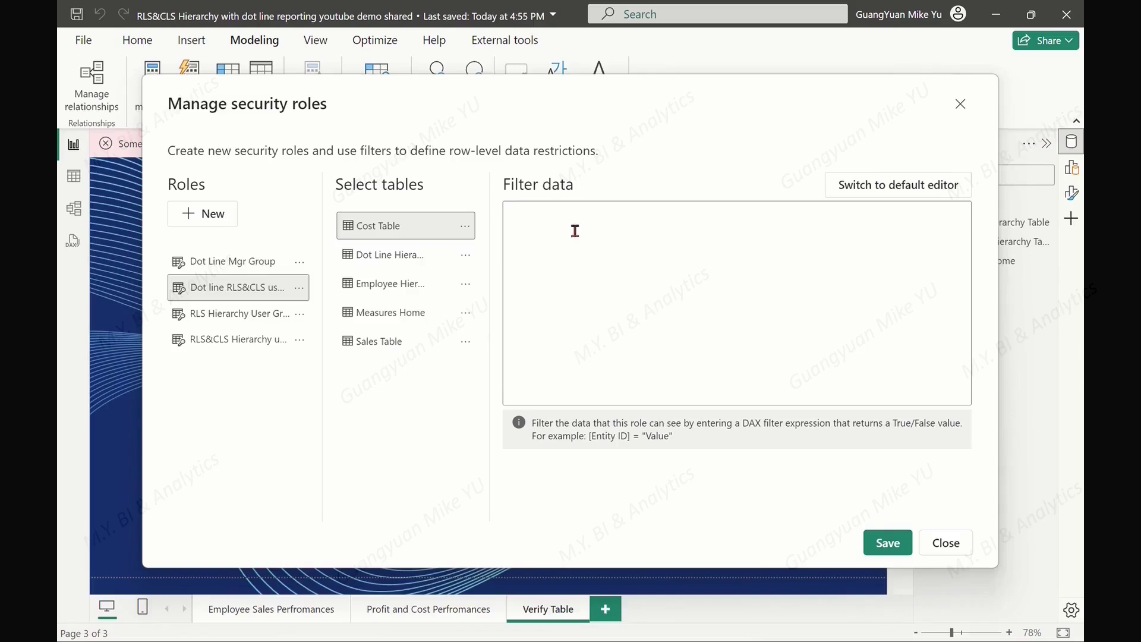
{"action": "left_click", "coordinate": [528, 220]}
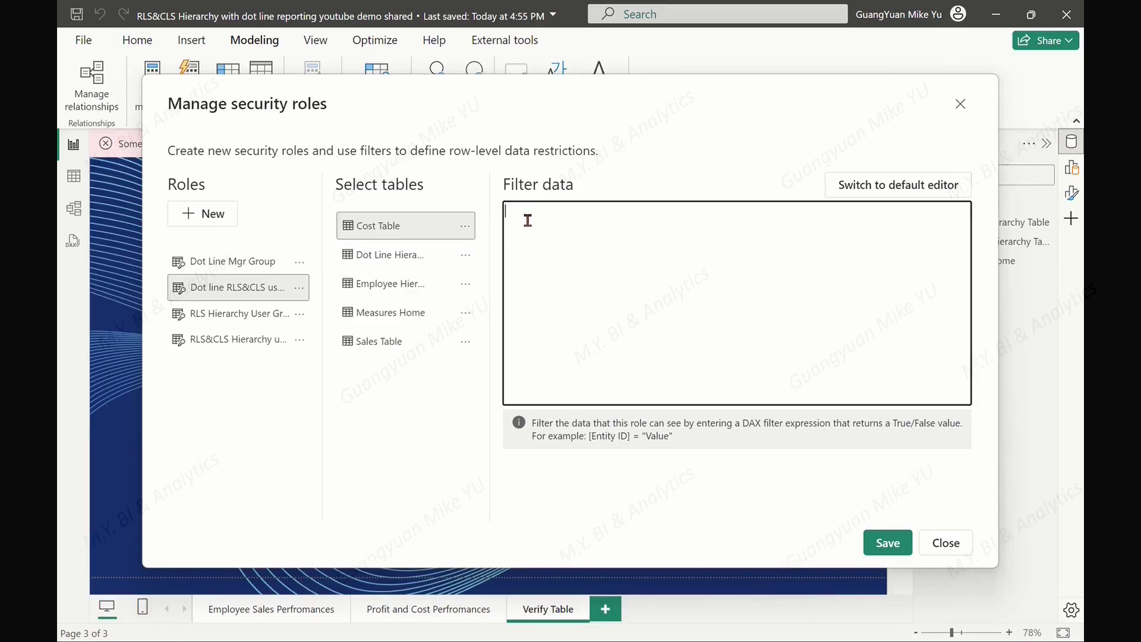
{"action": "type", "text": "ISBLANK([Index])"}
Step: Paste the Dot Line RLS Fiter Index formula as the role's Employee Hierarchy Table DAX filter, removing the leading "Dot Line RLS Fiter Index ="
{"action": "left_click", "coordinate": [392, 291]}
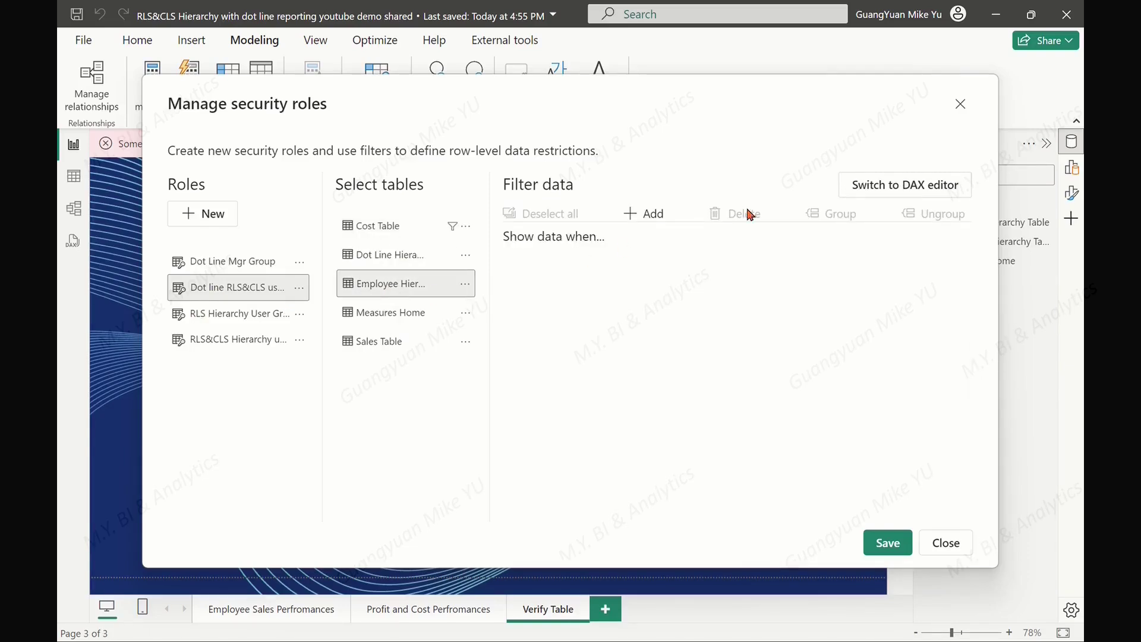
{"action": "left_click", "coordinate": [897, 189]}
{"action": "left_click", "coordinate": [522, 220]}
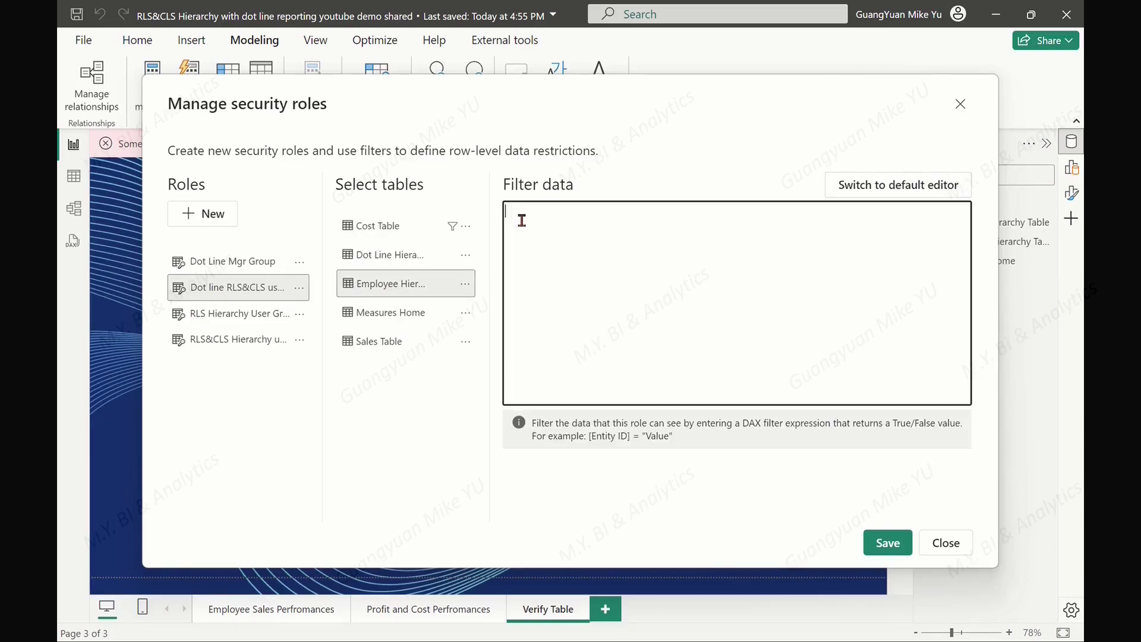
{"action": "key", "text": "ctrl+v"}
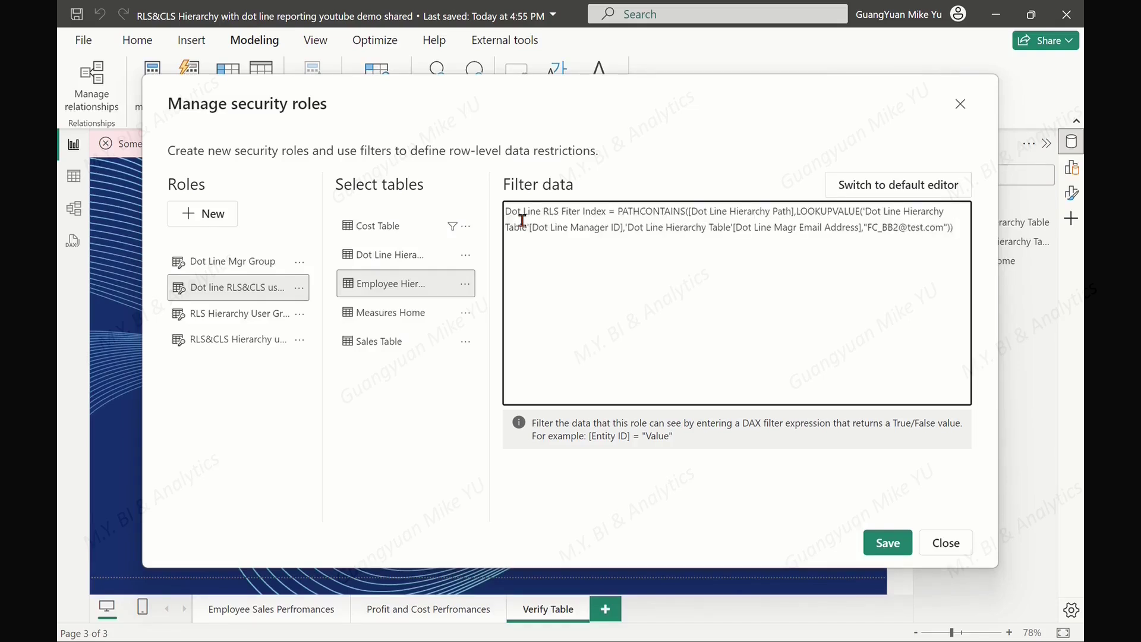
{"action": "left_click_drag", "start_coordinate": [617, 211], "coordinate": [471, 211]}
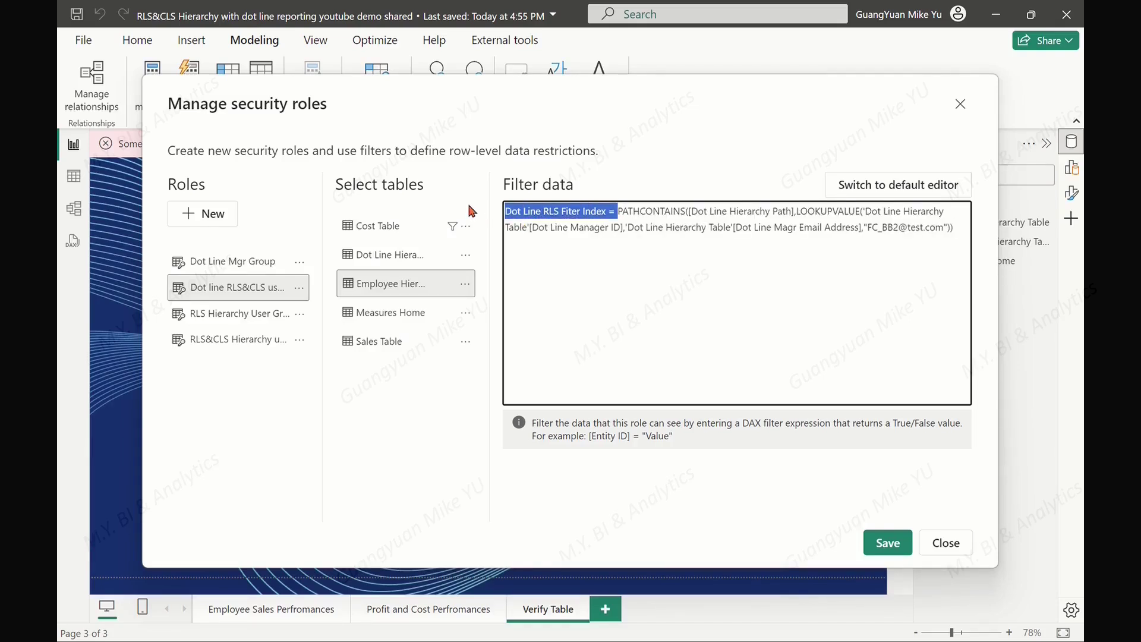
{"action": "key", "text": "Delete"}
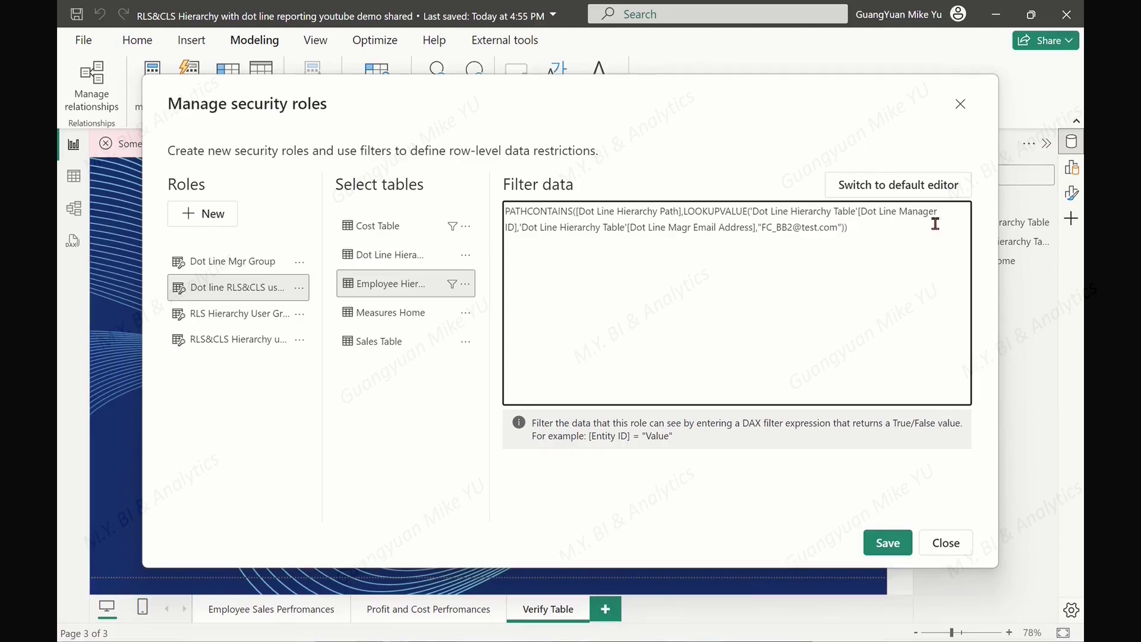
Step: Replace the quoted test e-mail in the Employee Hierarchy Table filter with userprincipalname() and save the roles
{"action": "key", "text": "BackSpace"}
{"action": "key", "text": "BackSpace"}
{"action": "key", "text": "BackSpace"}
{"action": "key", "text": "BackSpace"}
{"action": "key", "text": "BackSpace"}
{"action": "key", "text": "BackSpace"}
{"action": "key", "text": "BackSpace"}
{"action": "key", "text": "BackSpace"}
{"action": "key", "text": "BackSpace"}
{"action": "key", "text": "BackSpace"}
{"action": "key", "text": "BackSpace"}
{"action": "key", "text": "BackSpace"}
{"action": "key", "text": "BackSpace"}
{"action": "key", "text": "BackSpace"}
{"action": "key", "text": "BackSpace"}
{"action": "type", "text": "userprincipalname()"}
{"action": "left_click", "coordinate": [898, 545]}
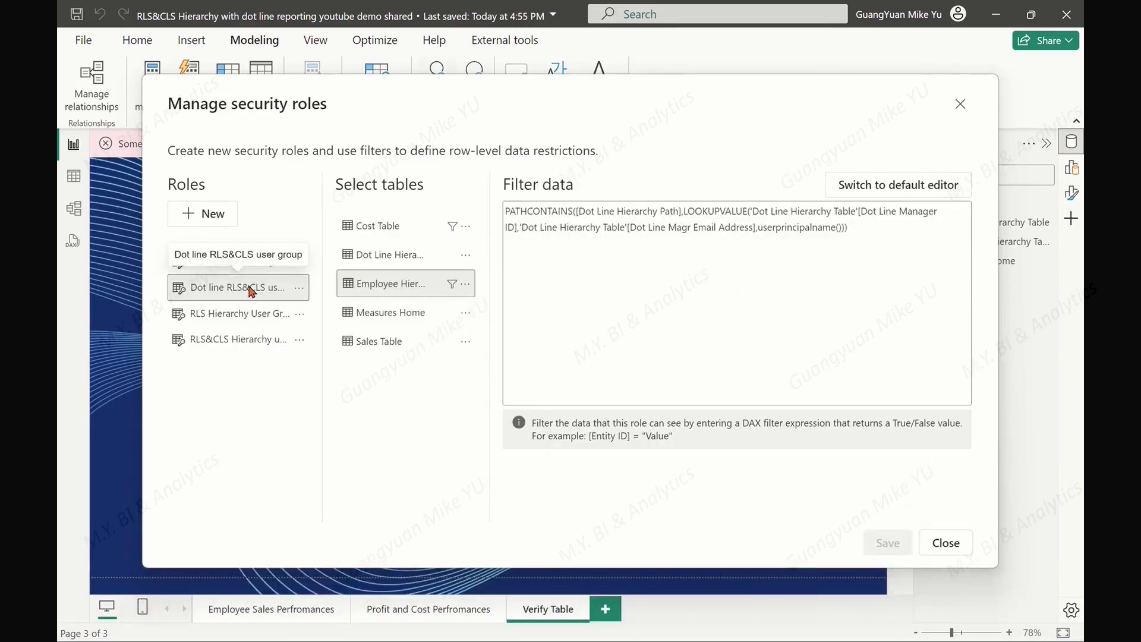
Step: Rename the Dot Line Mgr Group role as "Dot Line RLS User Group"
{"action": "left_click", "coordinate": [212, 267]}
{"action": "right_click", "coordinate": [212, 267]}
{"action": "left_click", "coordinate": [331, 262]}
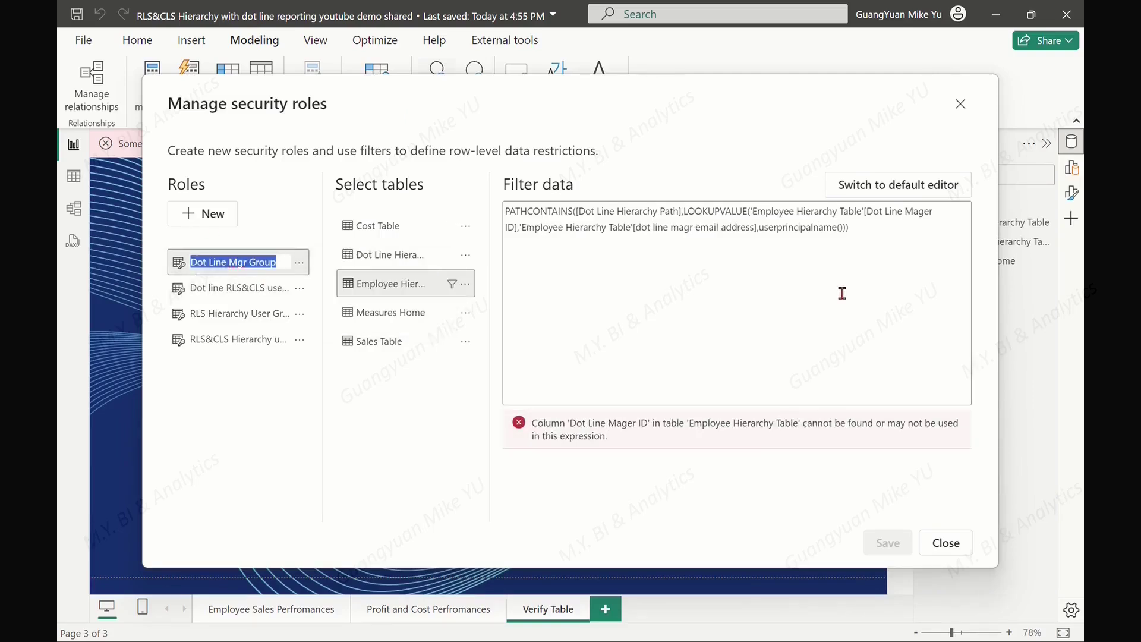
{"action": "key", "text": "Home"}
{"action": "key", "text": "BackSpace"}
{"action": "key", "text": "BackSpace"}
{"action": "key", "text": "BackSpace"}
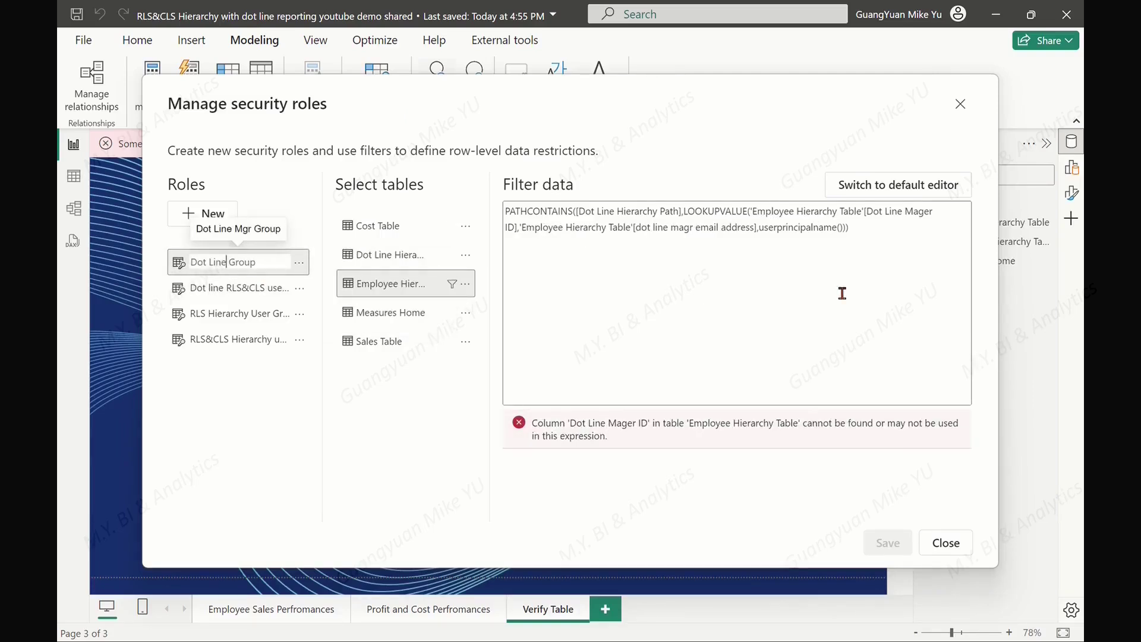
{"action": "type", "text": "RLS User"}
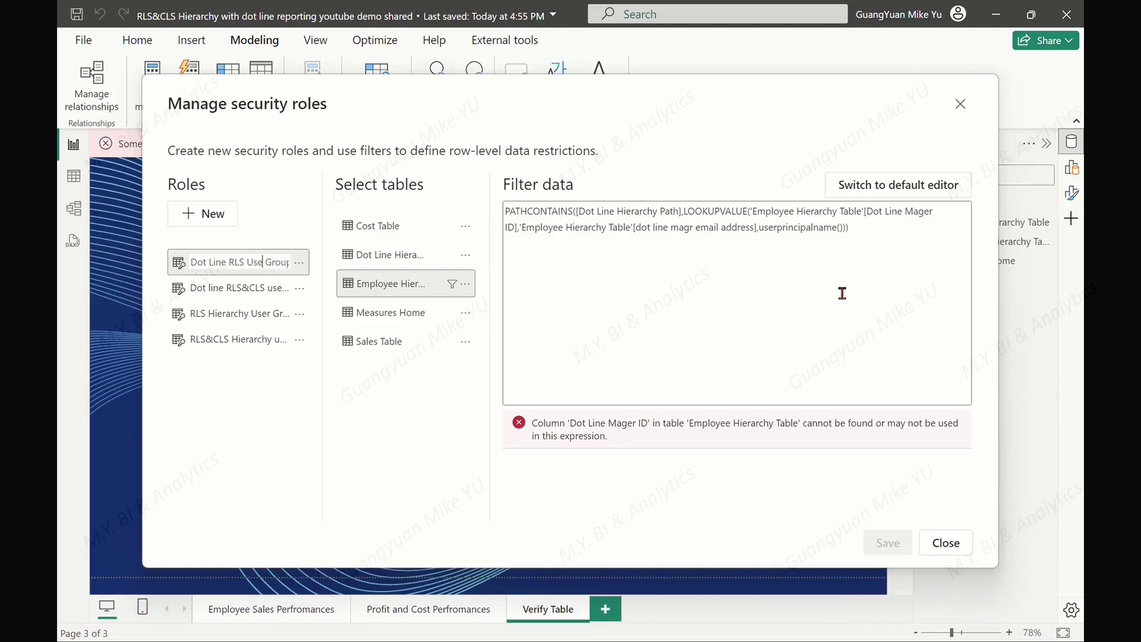
{"action": "key", "text": "Return"}
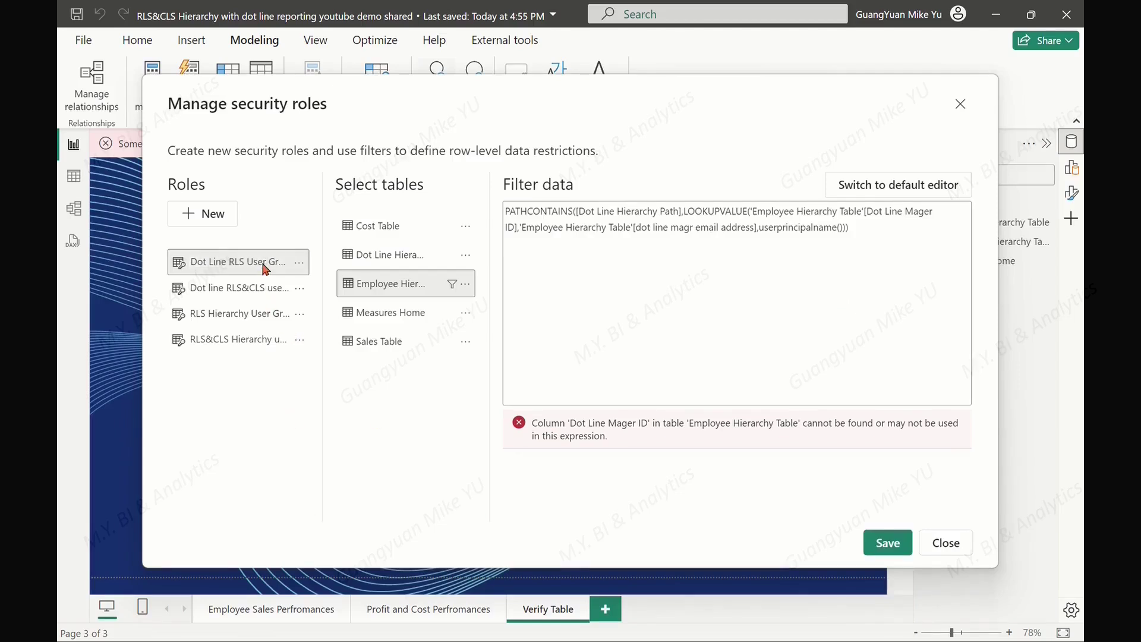
Step: Replace the Dot Line RLS User Group's Employee Hierarchy Table filter with the expression copied from the Dot line RLS&CLS user group, and save
{"action": "left_click", "coordinate": [373, 232]}
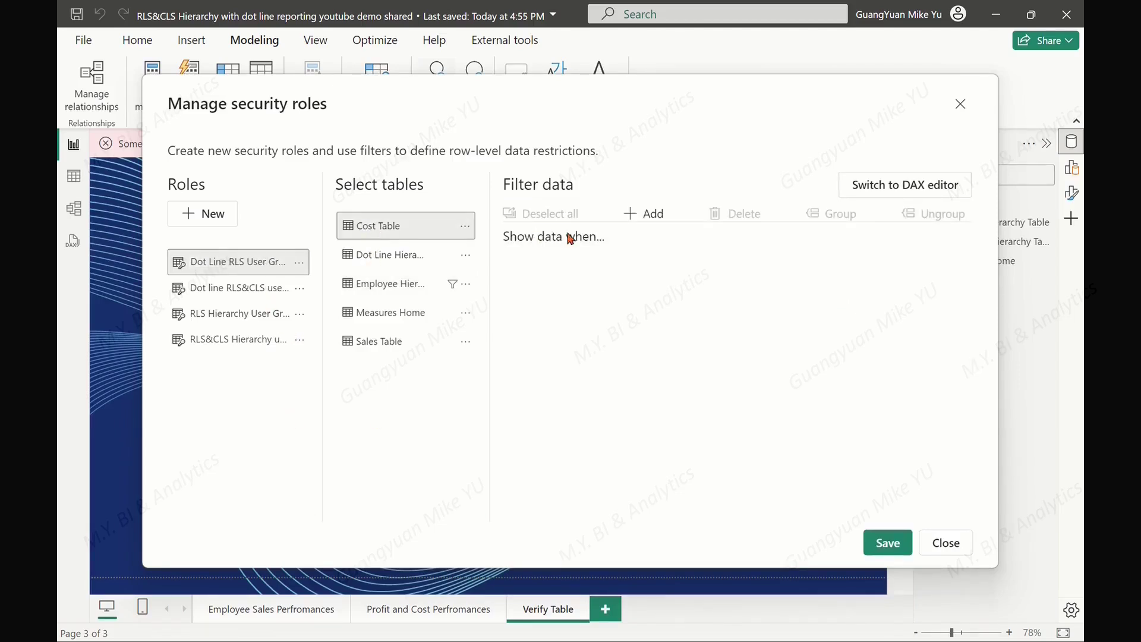
{"action": "left_click", "coordinate": [362, 291]}
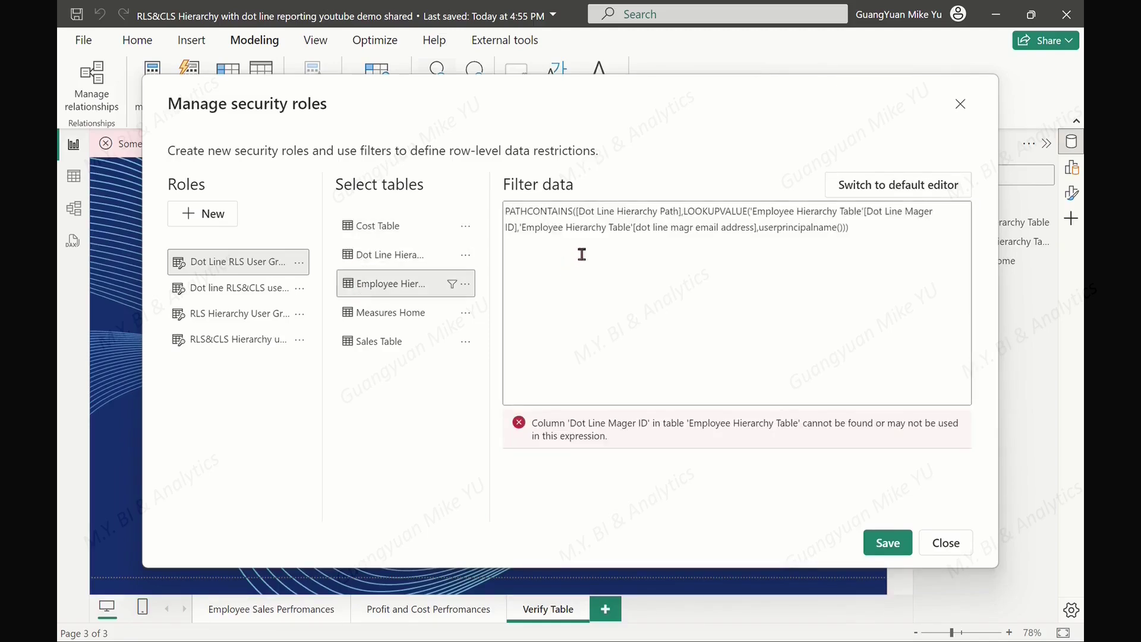
{"action": "left_click", "coordinate": [256, 294]}
{"action": "left_click_drag", "start_coordinate": [853, 229], "coordinate": [504, 225]}
{"action": "key", "text": "ctrl+c"}
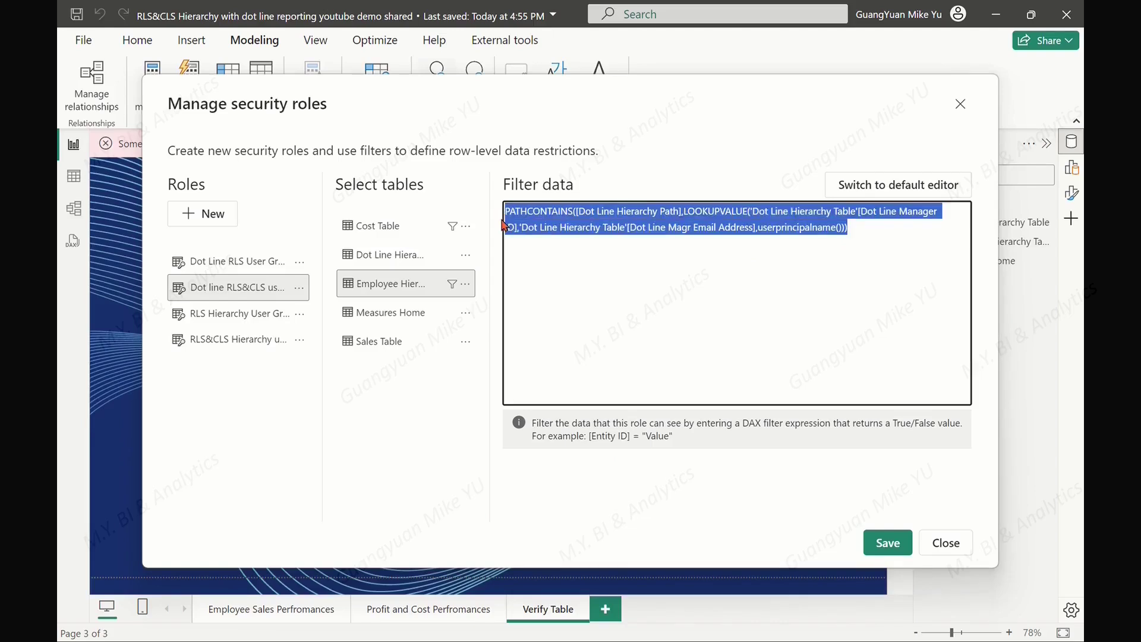
{"action": "left_click", "coordinate": [271, 263]}
{"action": "left_click_drag", "start_coordinate": [866, 232], "coordinate": [474, 193]}
{"action": "key", "text": "ctrl+v"}
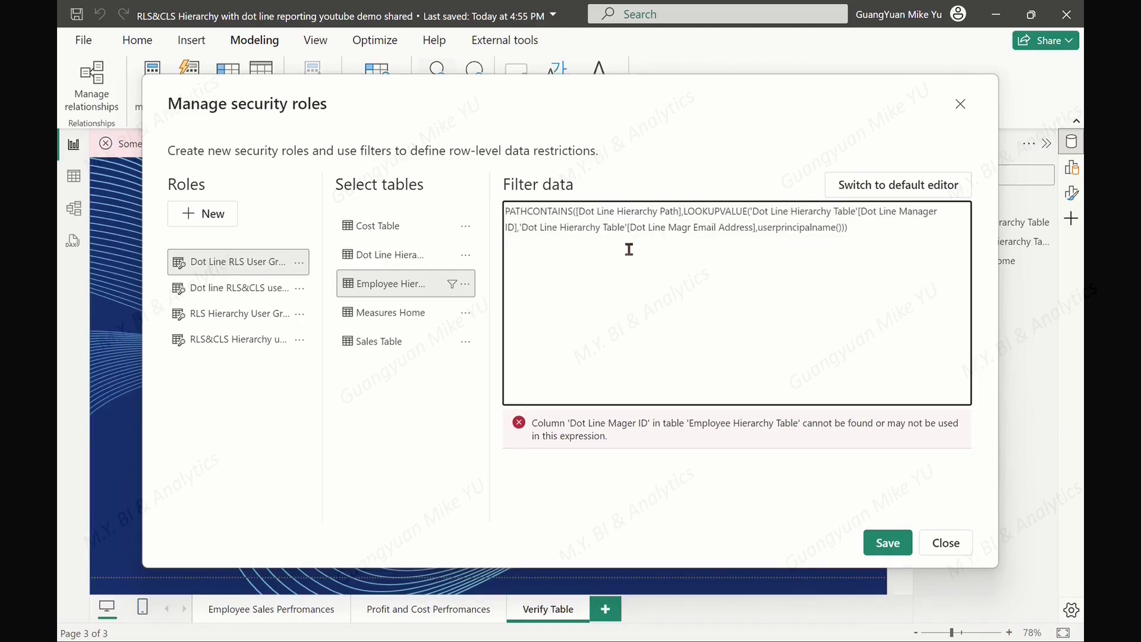
{"action": "left_click", "coordinate": [886, 542]}
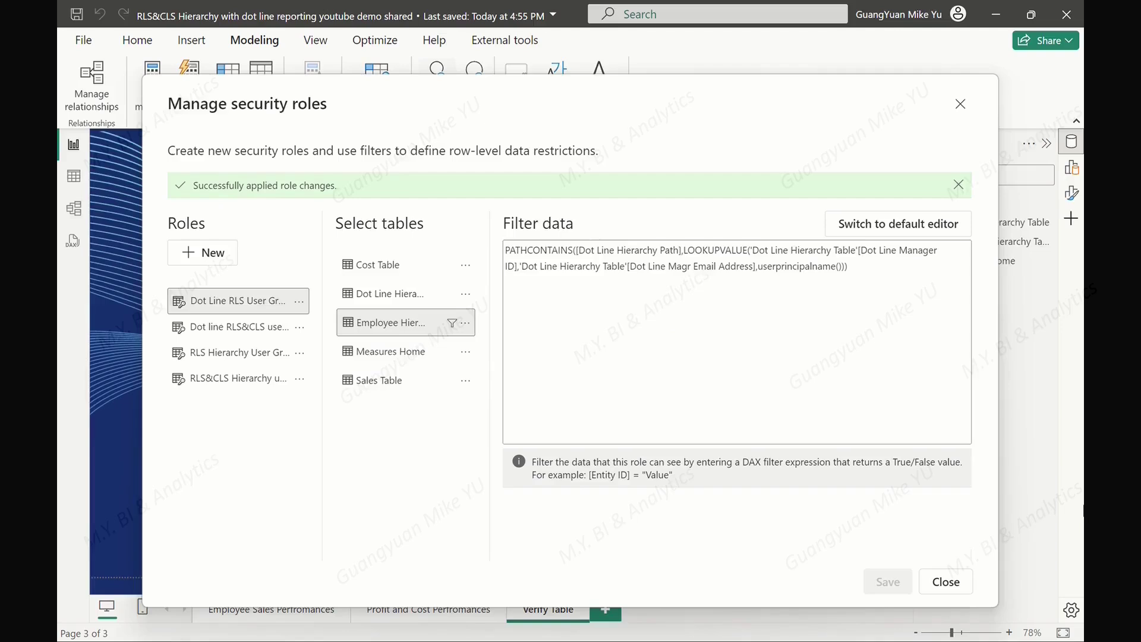
Step: Rename the RLS Hierarchy User Group role as "Solid Line RLS User Group"
{"action": "left_click", "coordinate": [217, 357]}
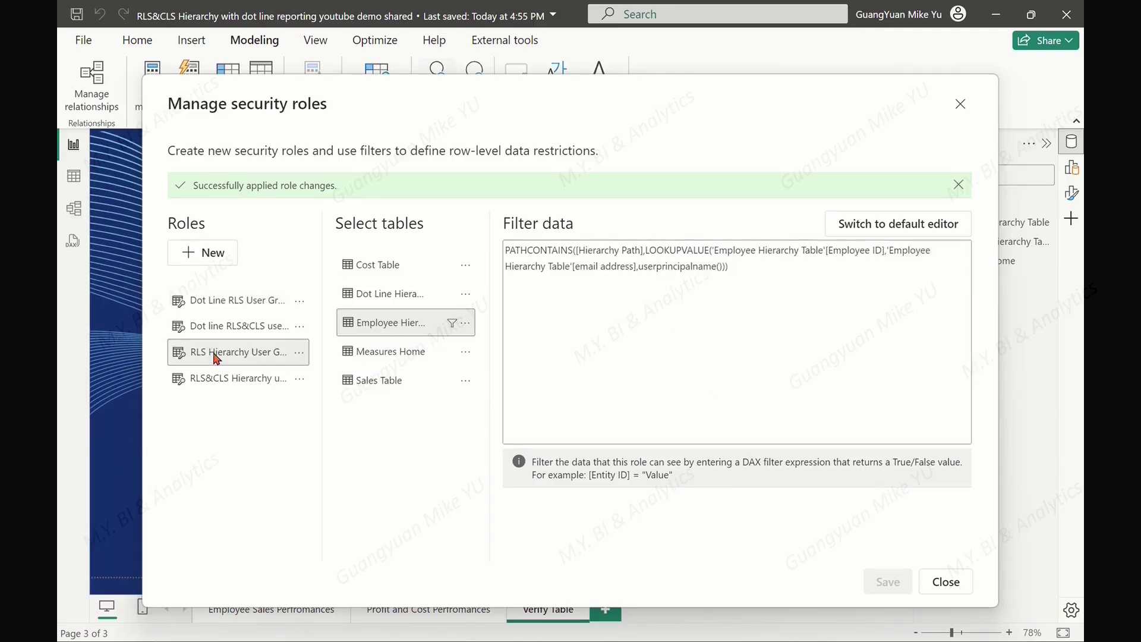
{"action": "right_click", "coordinate": [217, 357]}
{"action": "left_click", "coordinate": [331, 356]}
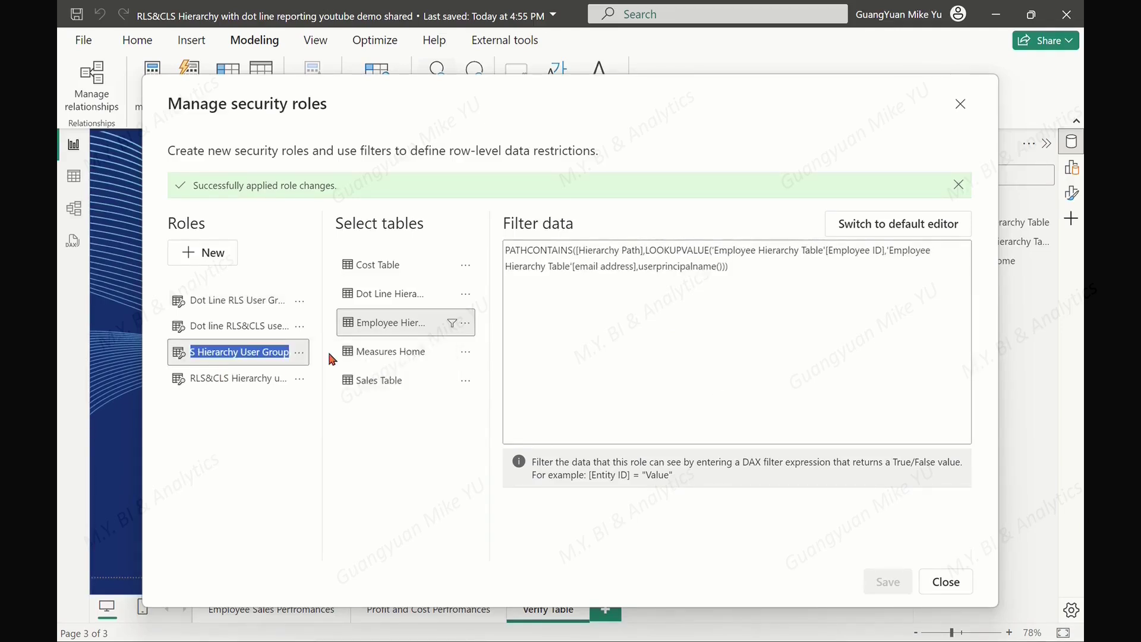
{"action": "key", "text": "Home"}
{"action": "type", "text": "Solid"}
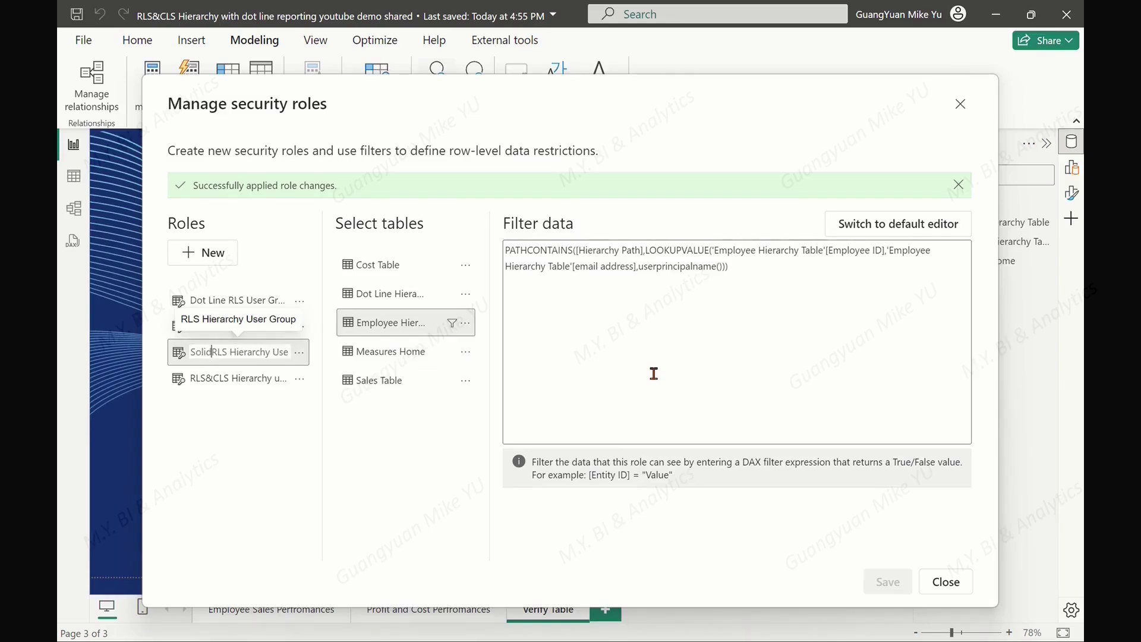
{"action": "type", "text": " Line"}
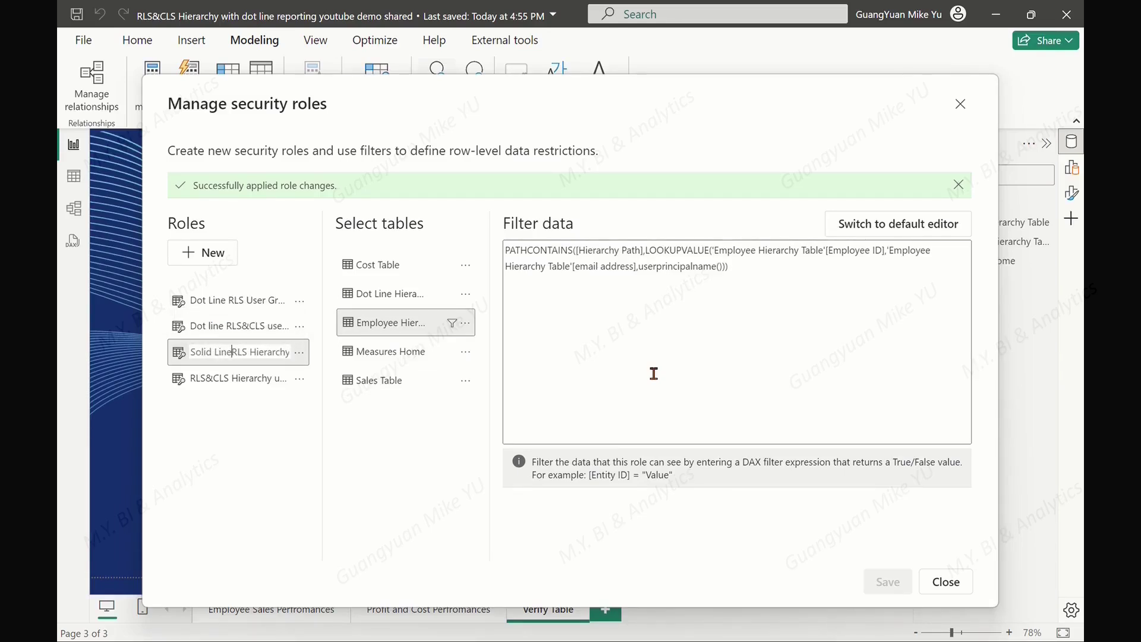
{"action": "key", "text": "Right"}
{"action": "key", "text": "Right"}
{"action": "key", "text": "Right"}
{"action": "key", "text": "BackSpace"}
{"action": "key", "text": "BackSpace"}
{"action": "key", "text": "BackSpace"}
{"action": "key", "text": "BackSpace"}
{"action": "key", "text": "BackSpace"}
{"action": "key", "text": "BackSpace"}
{"action": "key", "text": "BackSpace"}
{"action": "key", "text": "BackSpace"}
{"action": "left_click", "coordinate": [284, 460]}
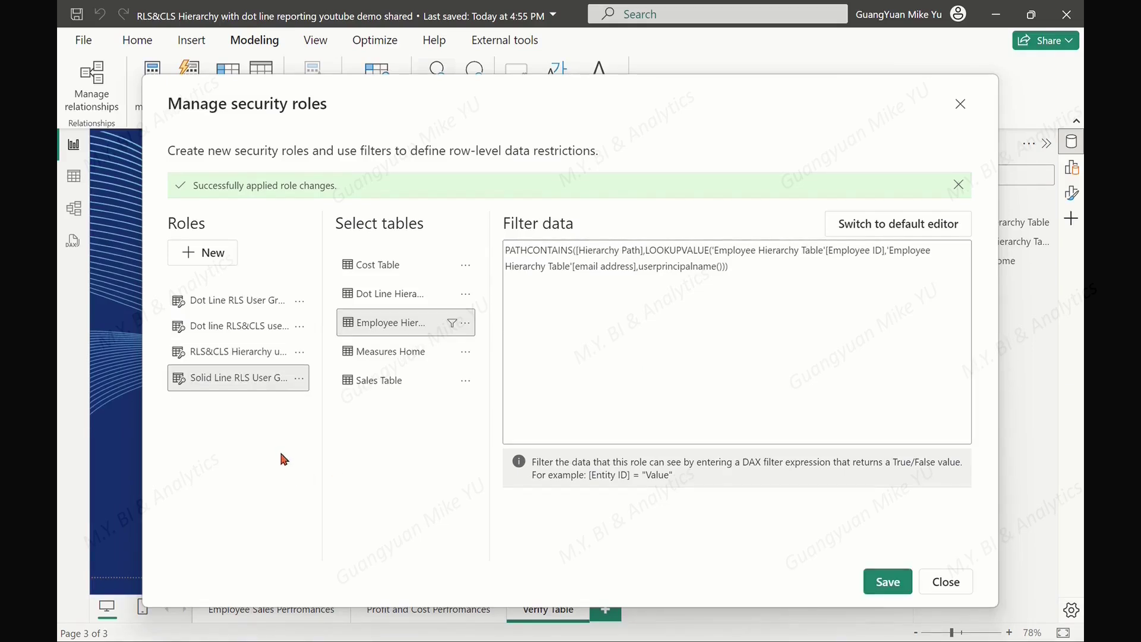
Step: Rename the RLS&CLS Hierarchy user group role as "Solid Line RLS&CLS user group", then save and close the security roles
{"action": "right_click", "coordinate": [223, 357]}
{"action": "left_click", "coordinate": [328, 356]}
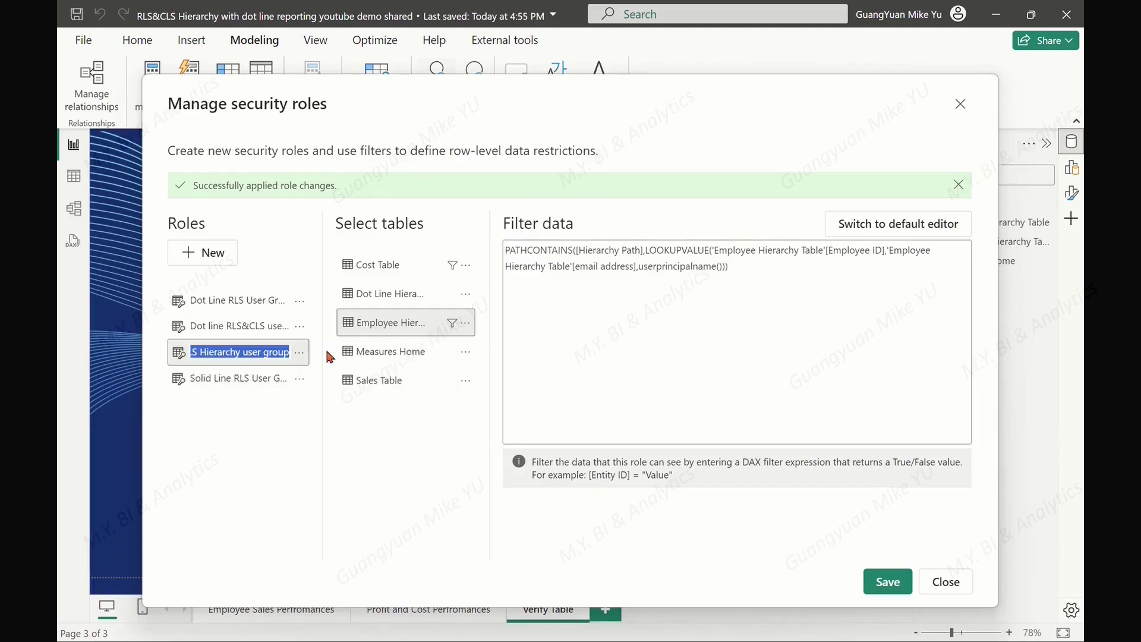
{"action": "key", "text": "Left"}
{"action": "type", "text": "S"}
{"action": "type", "text": "olid Line"}
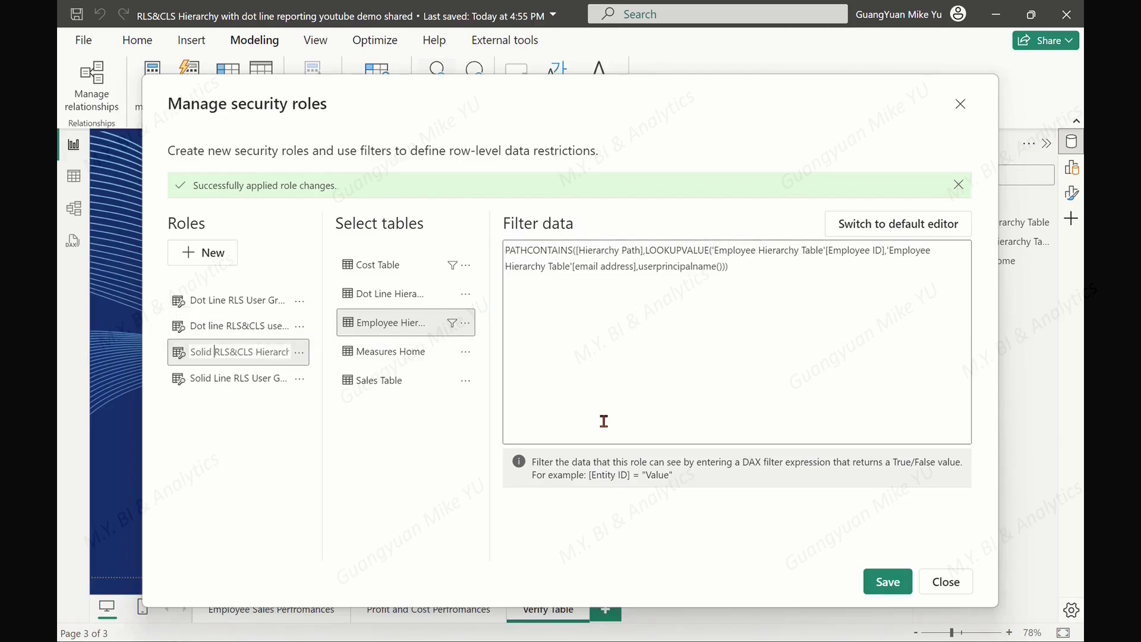
{"action": "key", "text": "Right"}
{"action": "key", "text": "Right"}
{"action": "key", "text": "Right"}
{"action": "key", "text": "Right"}
{"action": "key", "text": "Right"}
{"action": "key", "text": "Right"}
{"action": "key", "text": "Right"}
{"action": "key", "text": "Right"}
{"action": "key", "text": "Right"}
{"action": "key", "text": "Right"}
{"action": "key", "text": "Right"}
{"action": "key", "text": "Right"}
{"action": "key", "text": "Right"}
{"action": "key", "text": "Right"}
{"action": "key", "text": "Right"}
{"action": "key", "text": "Right"}
{"action": "key", "text": "Right"}
{"action": "key", "text": "BackSpace"}
{"action": "key", "text": "BackSpace"}
{"action": "key", "text": "BackSpace"}
{"action": "key", "text": "BackSpace"}
{"action": "key", "text": "BackSpace"}
{"action": "key", "text": "BackSpace"}
{"action": "key", "text": "BackSpace"}
{"action": "key", "text": "BackSpace"}
{"action": "key", "text": "BackSpace"}
{"action": "key", "text": "BackSpace"}
{"action": "left_click", "coordinate": [282, 487]}
{"action": "left_click", "coordinate": [887, 581]}
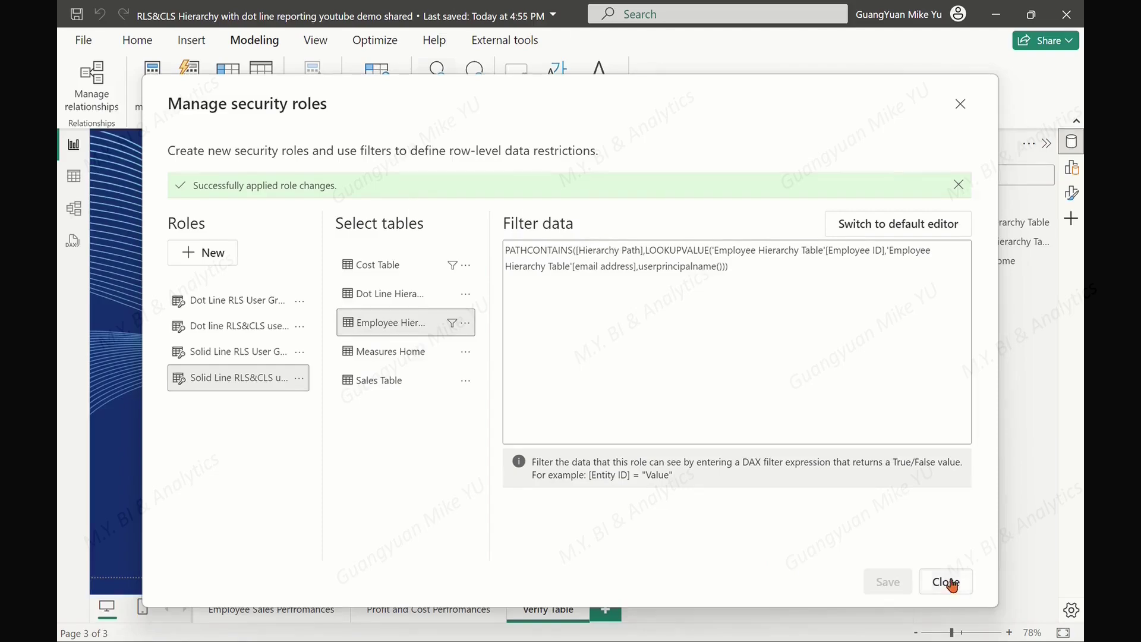
{"action": "left_click", "coordinate": [952, 584]}
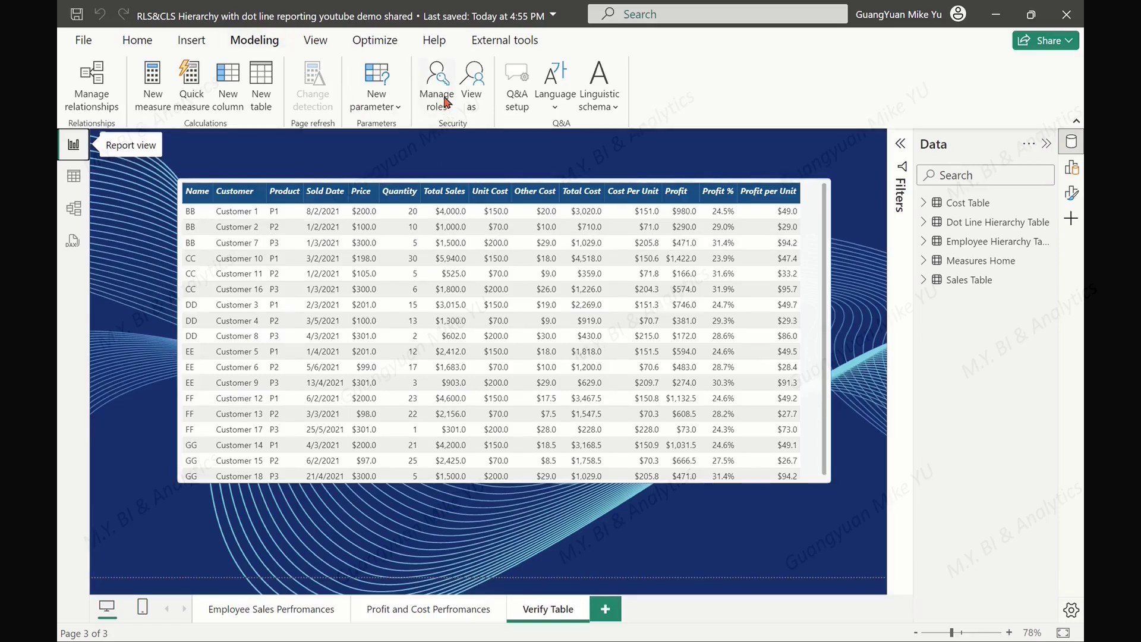
Step: View the report as the FC_AA test user in the Dot Line RLS User Group role
{"action": "left_click", "coordinate": [472, 88]}
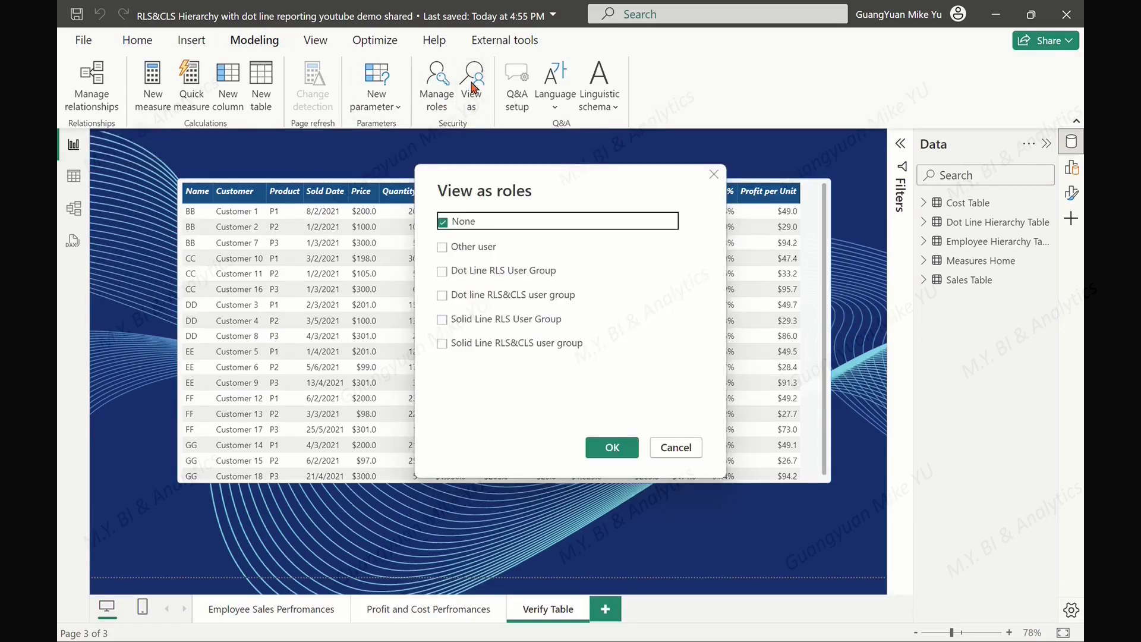
{"action": "left_click", "coordinate": [445, 247]}
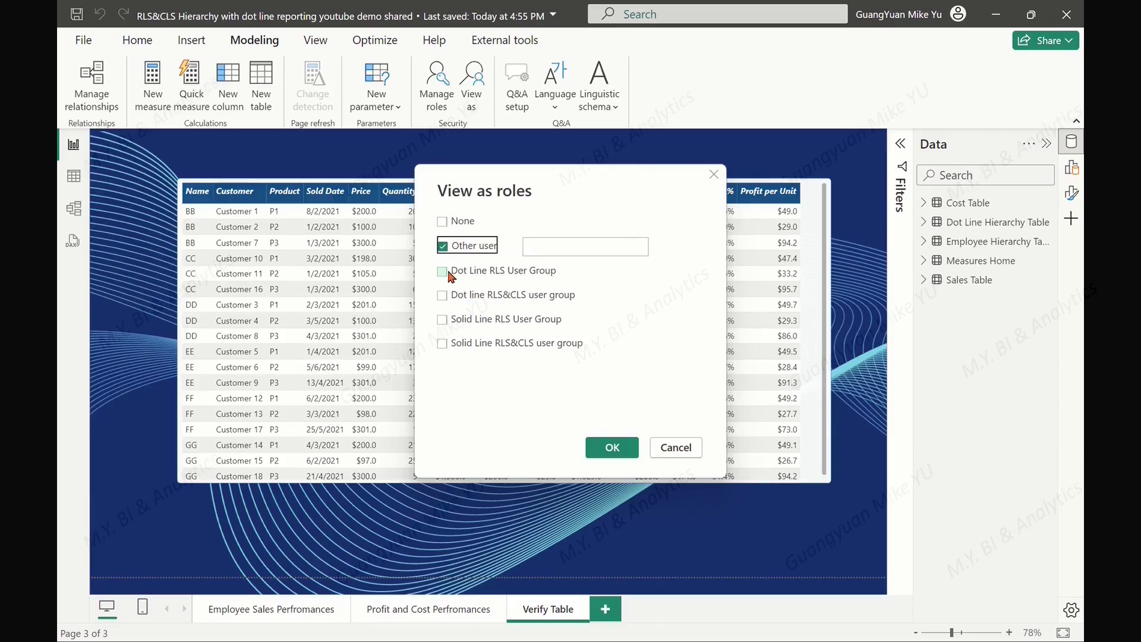
{"action": "left_click", "coordinate": [449, 272]}
{"action": "left_click", "coordinate": [548, 252]}
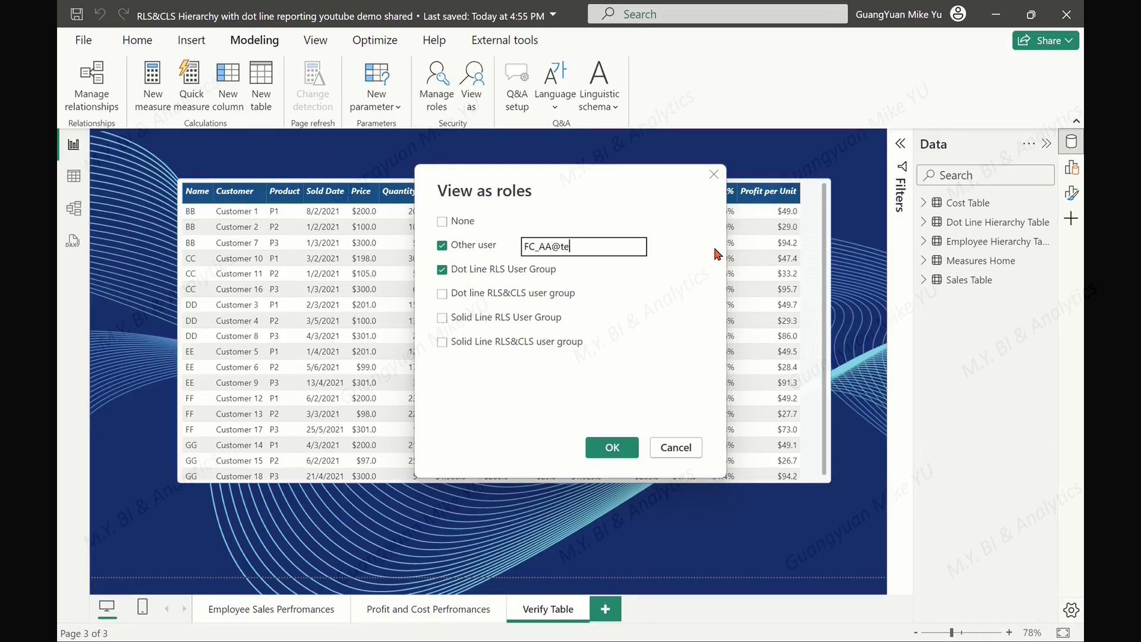
{"action": "key", "text": "shift+Left"}
{"action": "key", "text": "shift+Left"}
{"action": "key", "text": "shift+Left"}
{"action": "key", "text": "shift+Left"}
{"action": "key", "text": "shift+Left"}
{"action": "key", "text": "shift+Left"}
{"action": "key", "text": "shift+Left"}
{"action": "key", "text": "shift+Left"}
{"action": "key", "text": "shift+Left"}
{"action": "key", "text": "shift+Left"}
{"action": "key", "text": "shift+Left"}
{"action": "key", "text": "shift+Left"}
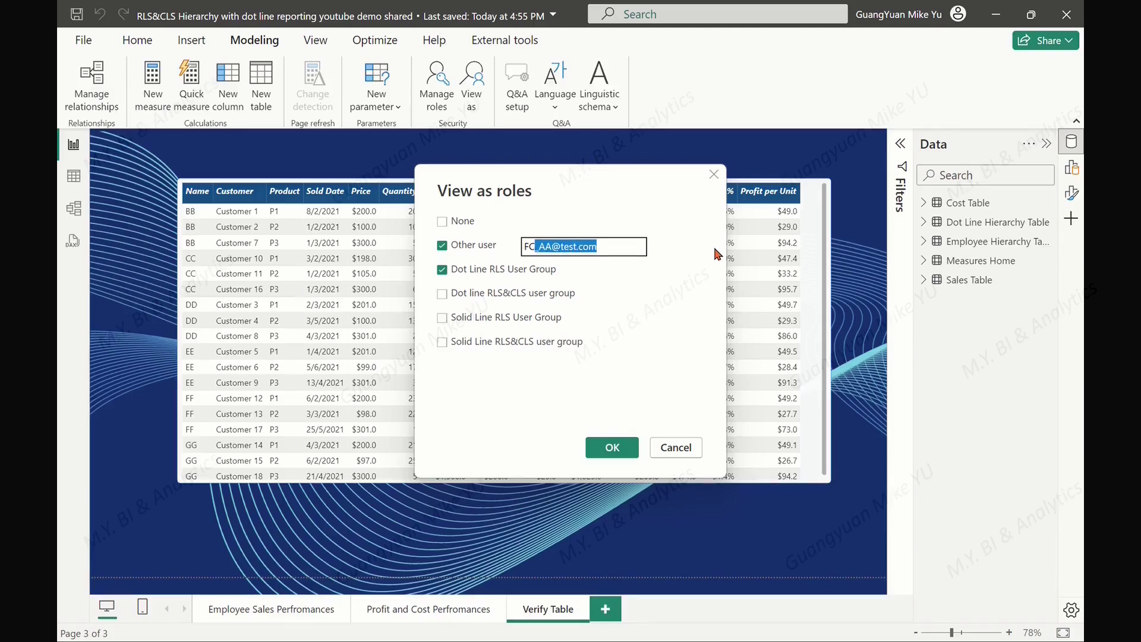
{"action": "left_click", "coordinate": [639, 324]}
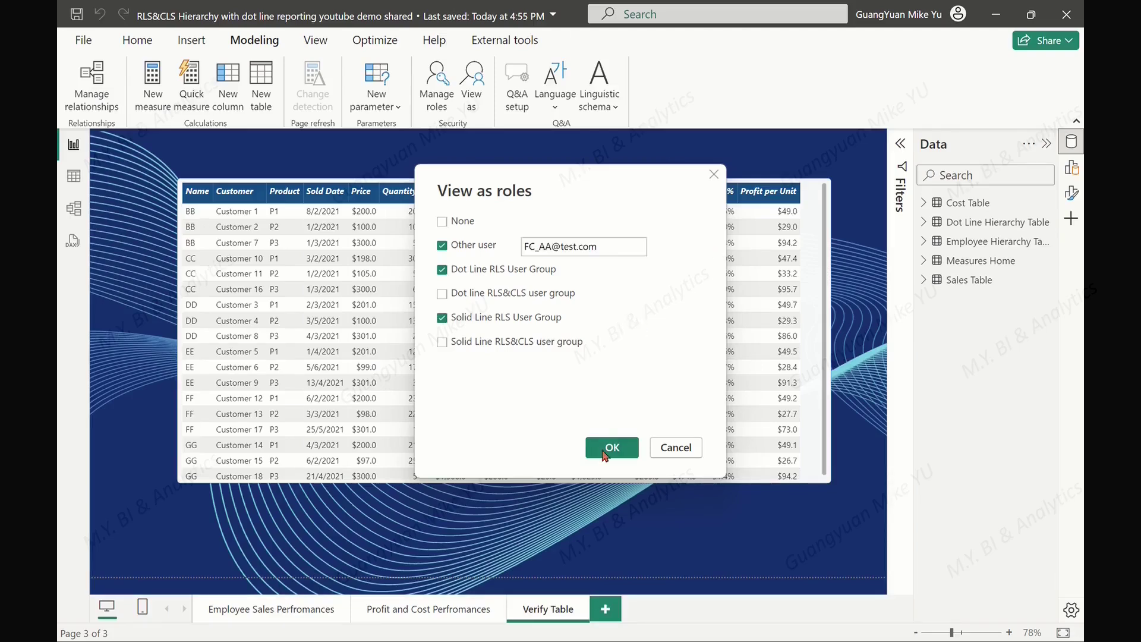
{"action": "left_click", "coordinate": [443, 320]}
{"action": "left_click", "coordinate": [612, 448]}
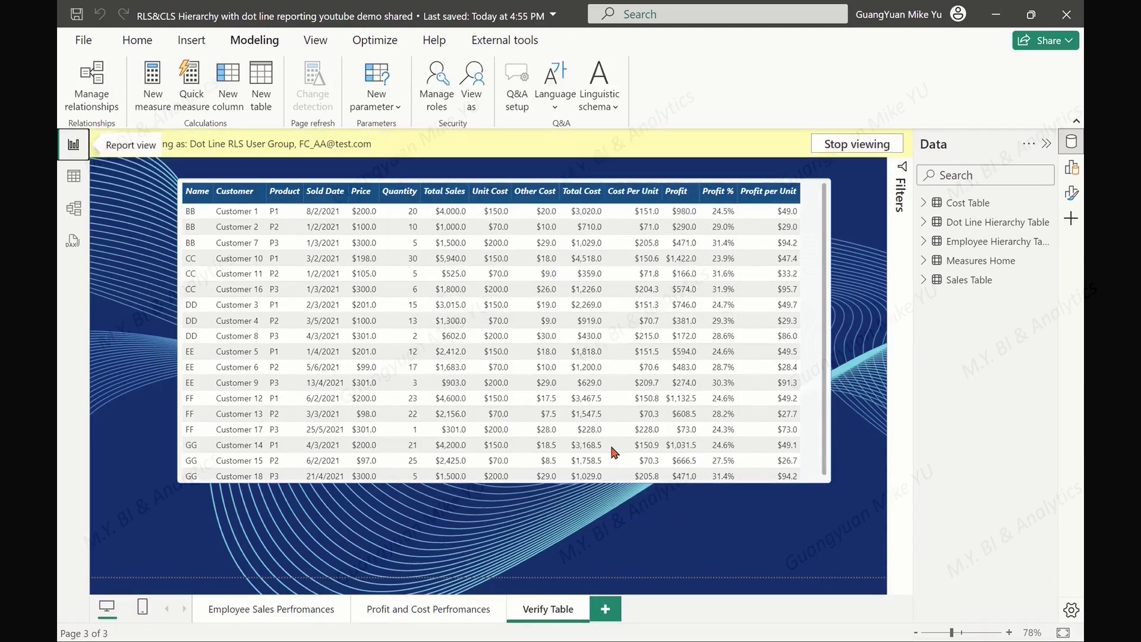
Step: Check the sales, profit and cost, and Verify Table pages for the FC_AA test user, and stop viewing as that role
{"action": "left_click", "coordinate": [318, 618]}
{"action": "left_click", "coordinate": [410, 618]}
{"action": "left_click", "coordinate": [551, 618]}
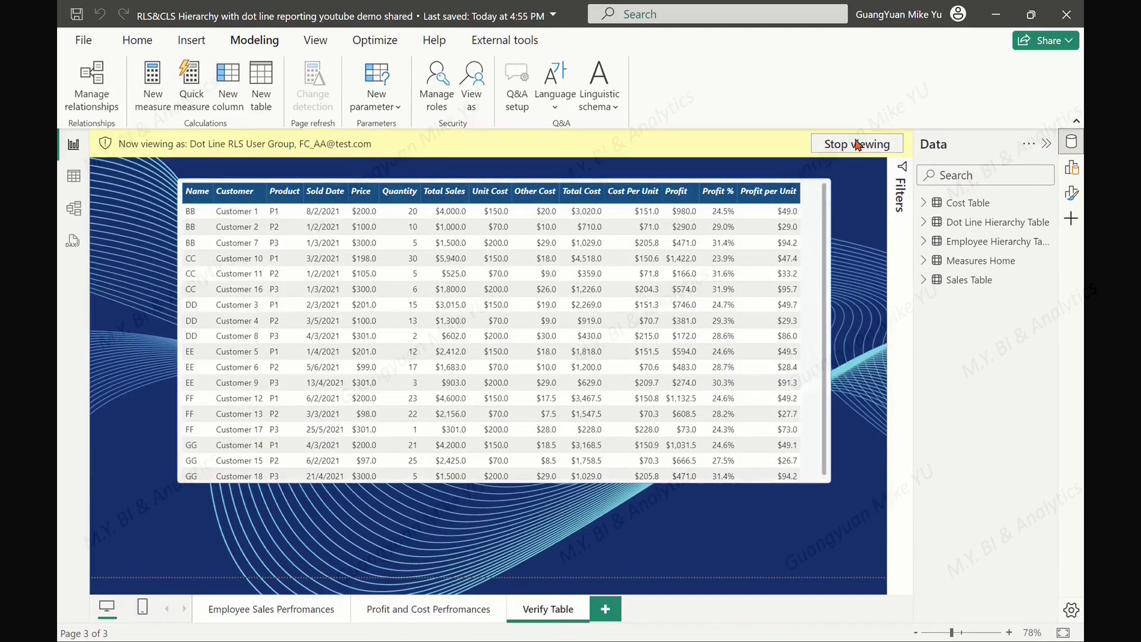
{"action": "left_click", "coordinate": [856, 146]}
Step: View the report as the FC_BB test user in the Dot Line RLS User Group role
{"action": "left_click", "coordinate": [483, 88]}
{"action": "left_click", "coordinate": [442, 246]}
{"action": "left_click", "coordinate": [442, 270]}
{"action": "left_click", "coordinate": [554, 247]}
{"action": "key", "text": "ctrl+v"}
{"action": "left_click", "coordinate": [553, 247]}
{"action": "key", "text": "BackSpace"}
{"action": "key", "text": "BackSpace"}
{"action": "type", "text": "BB"}
{"action": "left_click", "coordinate": [612, 448]}
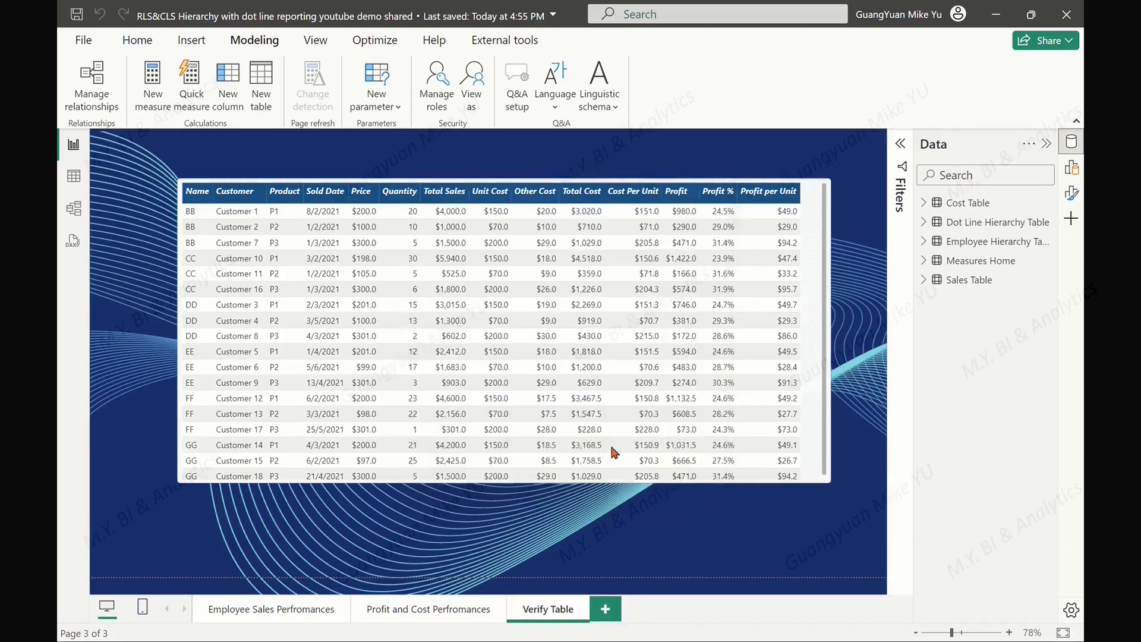
Step: Check which employees appear on the sales, profit and cost, and Verify Table pages for the FC_BB test user
{"action": "left_click", "coordinate": [329, 607]}
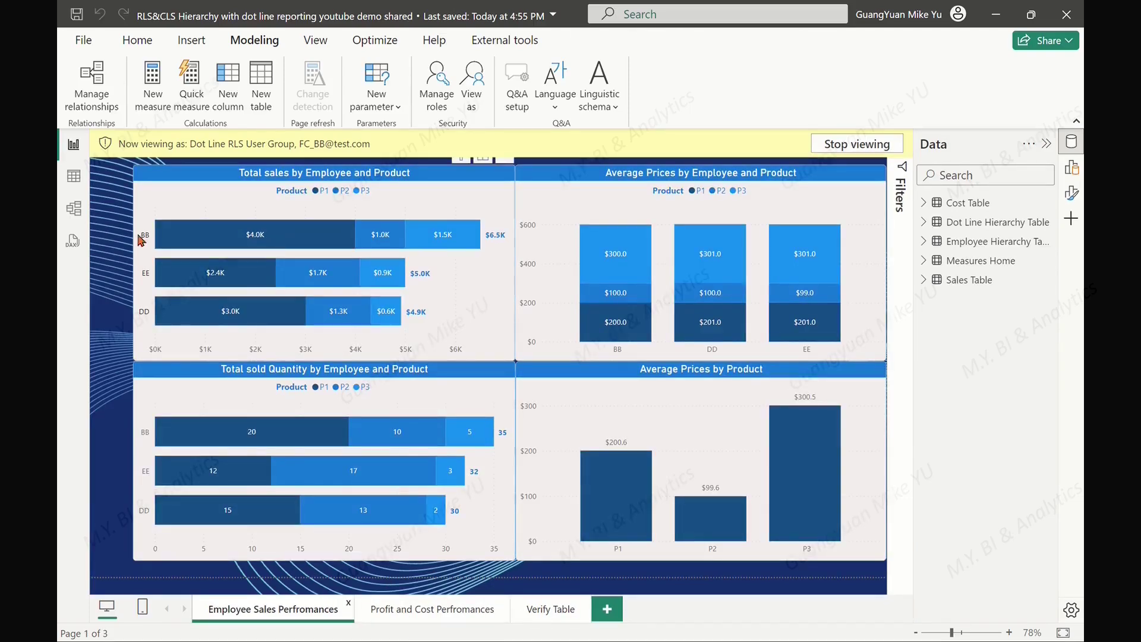
{"action": "left_click", "coordinate": [469, 615]}
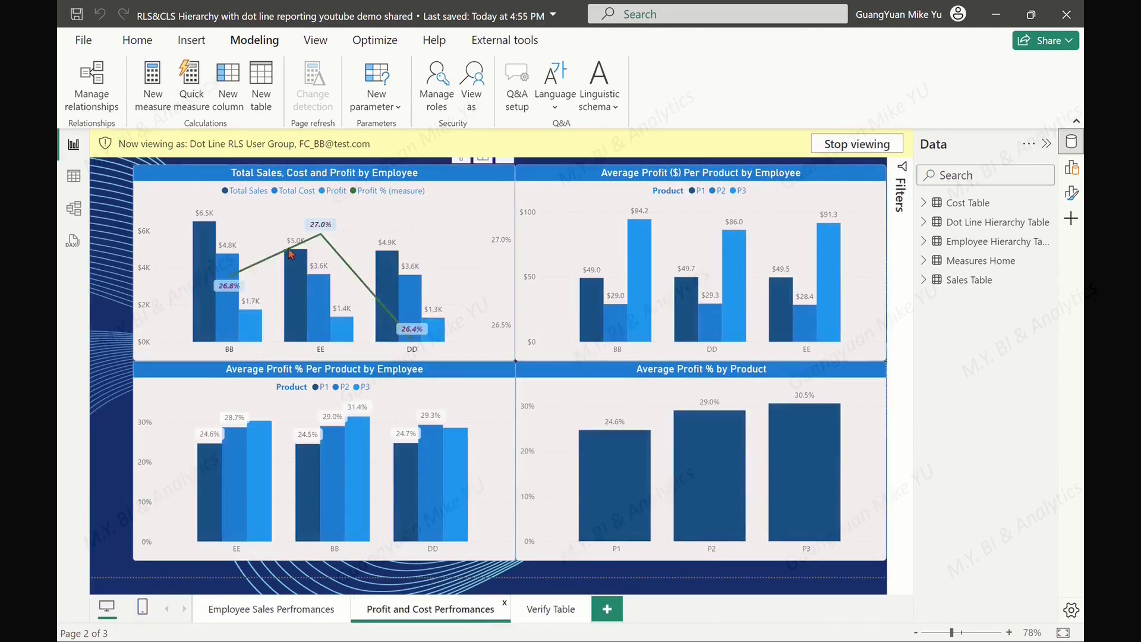
{"action": "left_click", "coordinate": [548, 609]}
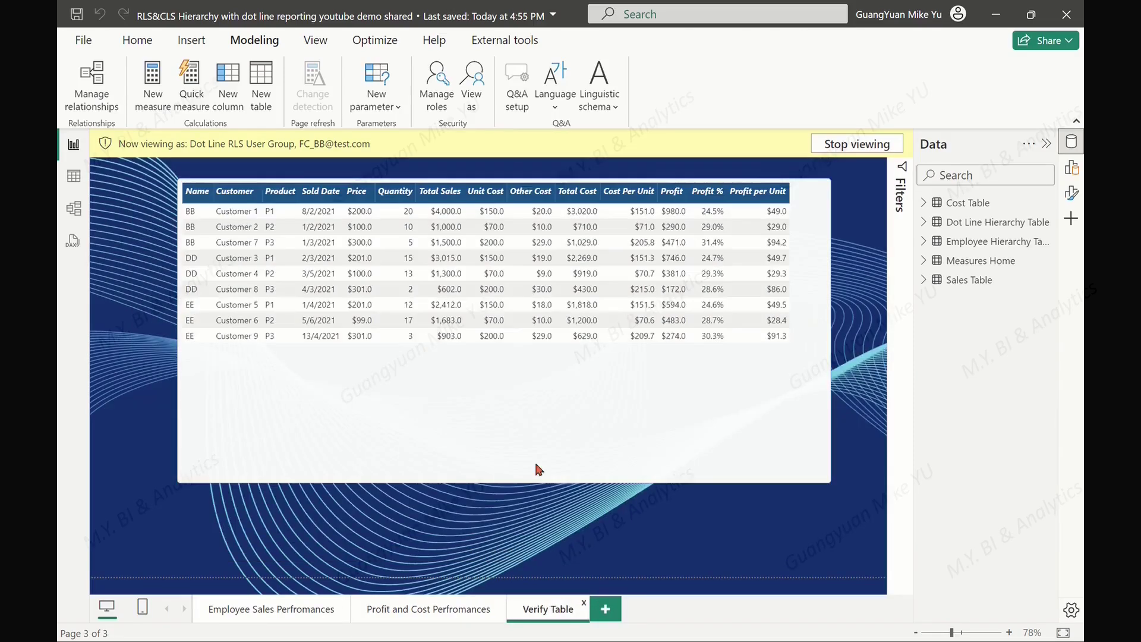
Step: Change the viewed user to the FC_BB2 test user in the same role and check all three report pages
{"action": "left_click", "coordinate": [471, 89]}
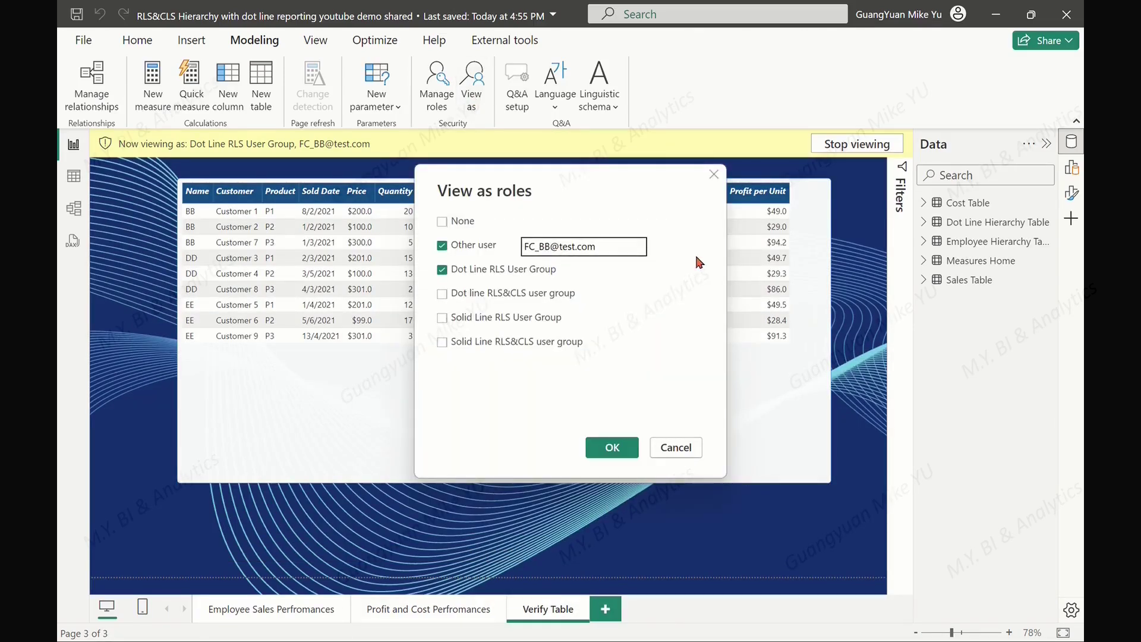
{"action": "type", "text": "2"}
{"action": "left_click", "coordinate": [623, 445]}
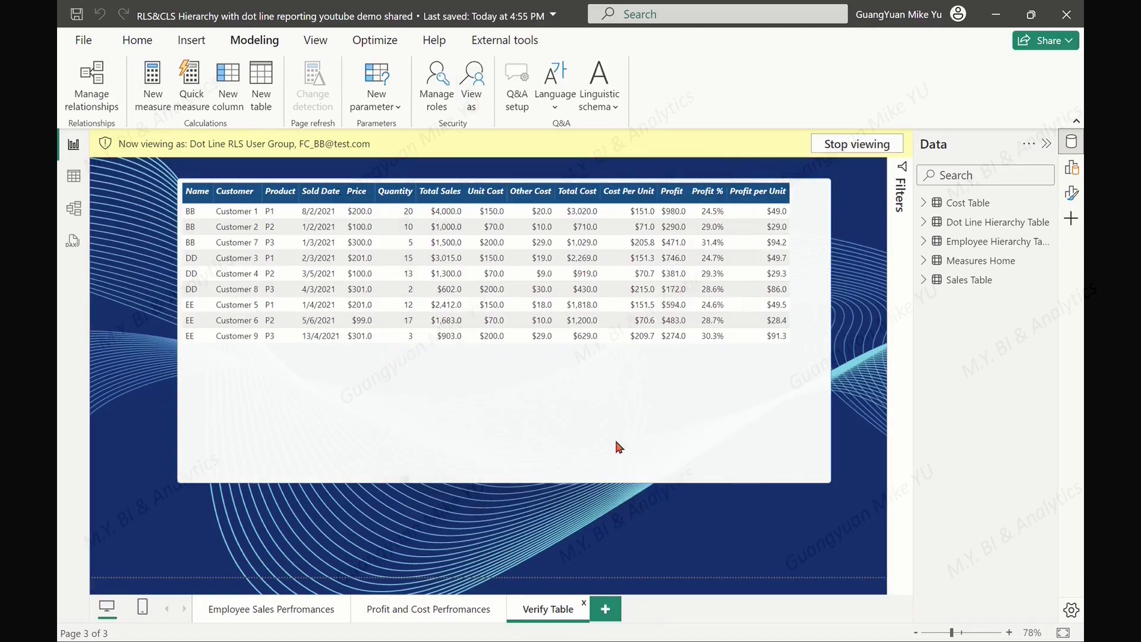
{"action": "left_click", "coordinate": [297, 609]}
{"action": "left_click", "coordinate": [429, 610]}
{"action": "left_click", "coordinate": [537, 609]}
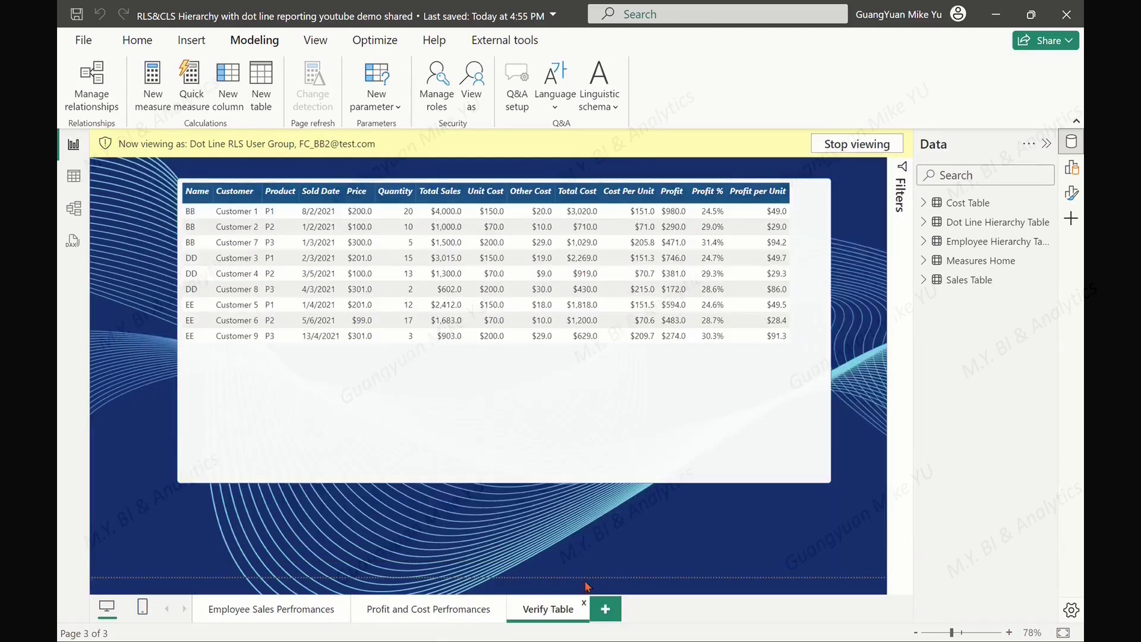
Step: View the report as the HR_AA test user, replacing the Dot Line RLS User Group role with the Dot line RLS&CLS user group
{"action": "left_click", "coordinate": [476, 95]}
{"action": "left_click", "coordinate": [442, 271]}
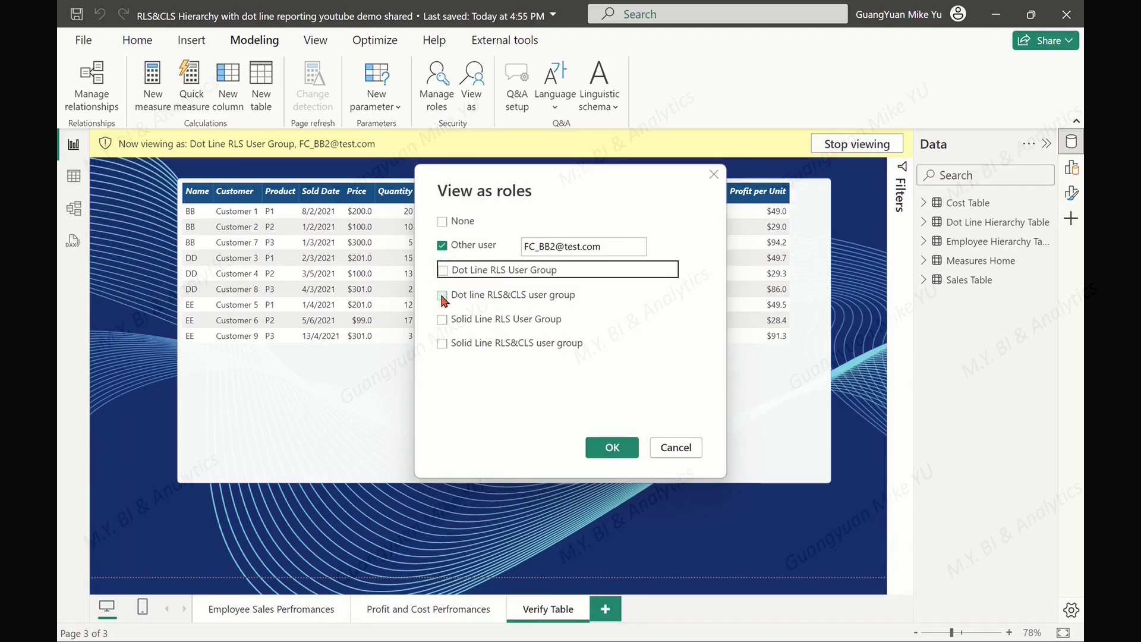
{"action": "left_click", "coordinate": [443, 296]}
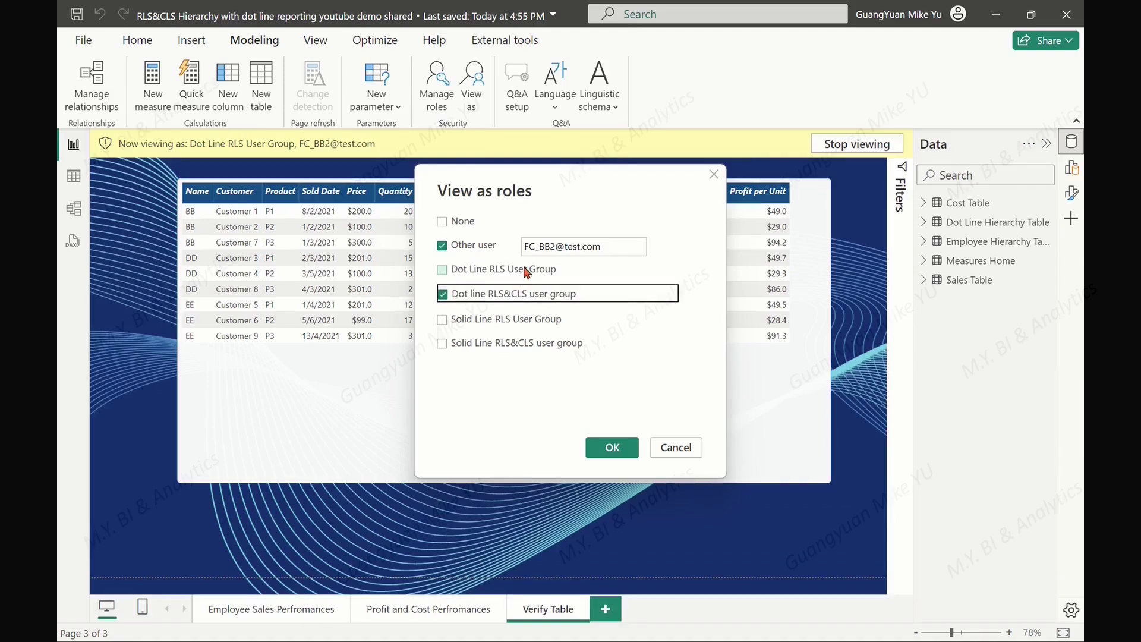
{"action": "left_click", "coordinate": [534, 246]}
{"action": "key", "text": "BackSpace"}
{"action": "key", "text": "BackSpace"}
{"action": "key", "text": "BackSpace"}
{"action": "type", "text": "HR"}
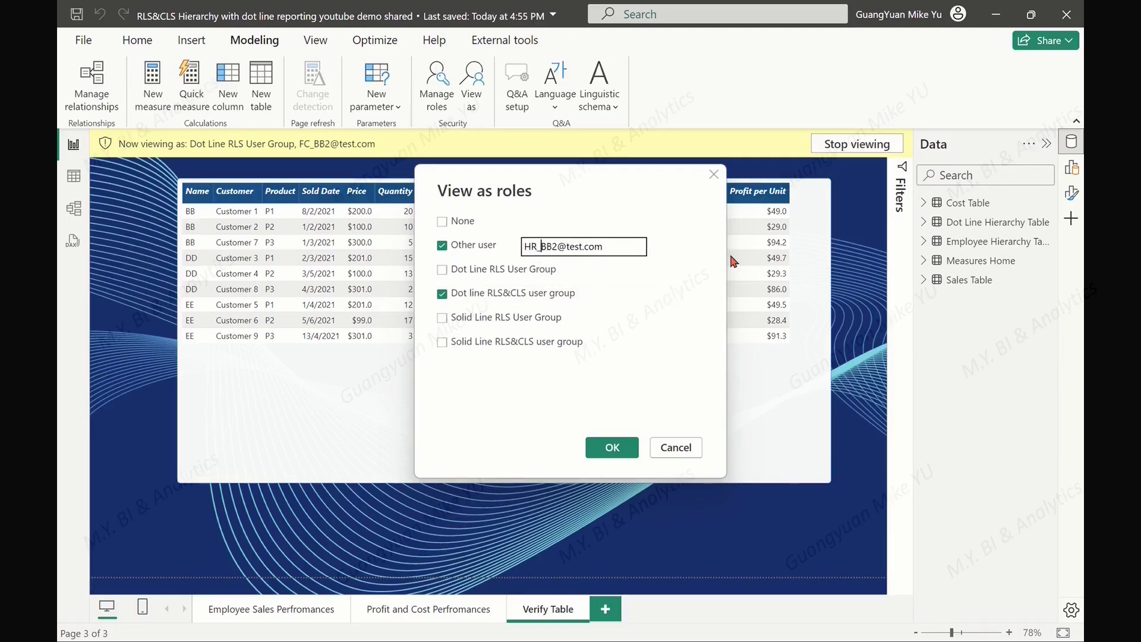
{"action": "key", "text": "BackSpace"}
{"action": "key", "text": "BackSpace"}
{"action": "key", "text": "BackSpace"}
{"action": "type", "text": "AA"}
{"action": "left_click", "coordinate": [612, 447]}
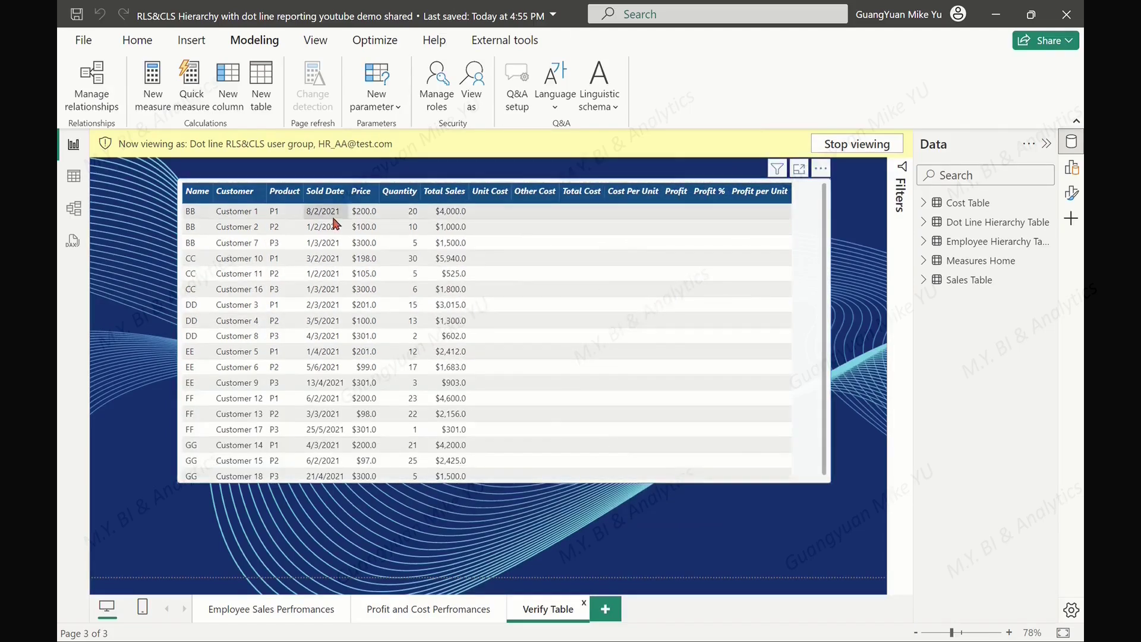
Step: Change the viewed user to the HR_CC test user in the Dot line RLS&CLS user group role
{"action": "left_click", "coordinate": [474, 95]}
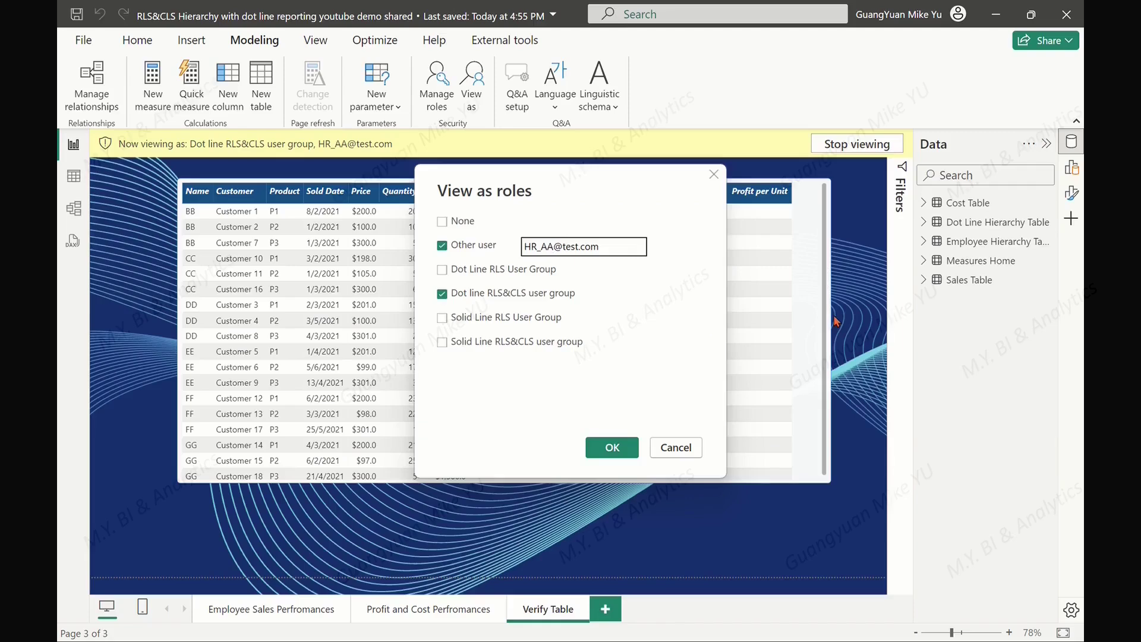
{"action": "key", "text": "BackSpace"}
{"action": "key", "text": "BackSpace"}
{"action": "type", "text": "CC"}
{"action": "left_click", "coordinate": [613, 450]}
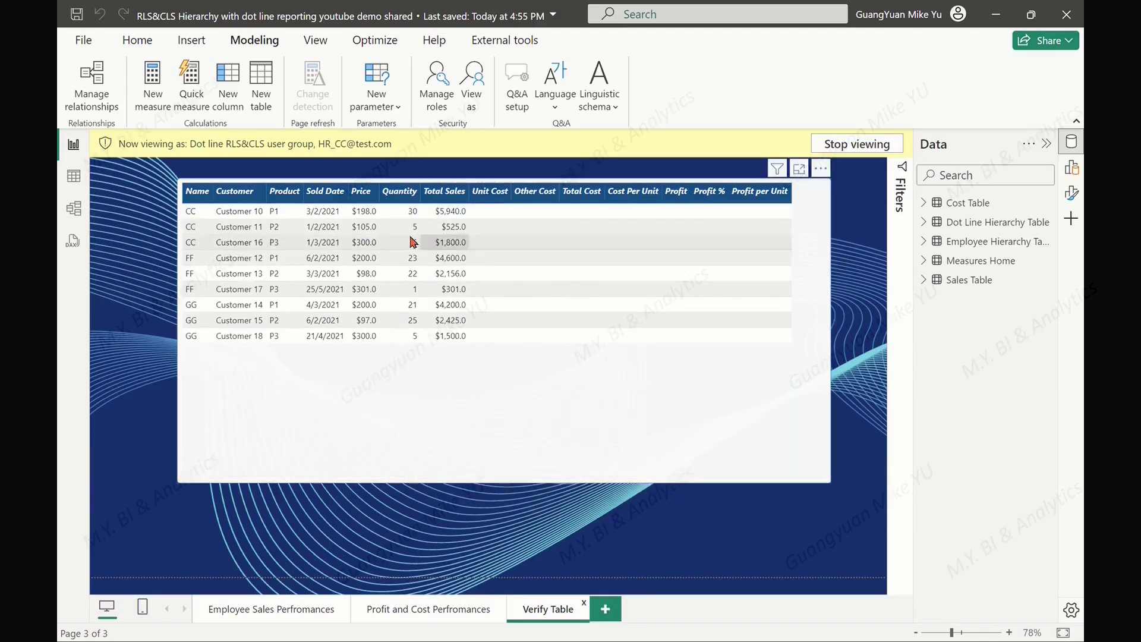
Step: View the Verify Table as the HR_CC2 test user in the same role, and stop viewing as that role
{"action": "left_click", "coordinate": [473, 94]}
{"action": "type", "text": "2"}
{"action": "left_click", "coordinate": [612, 448]}
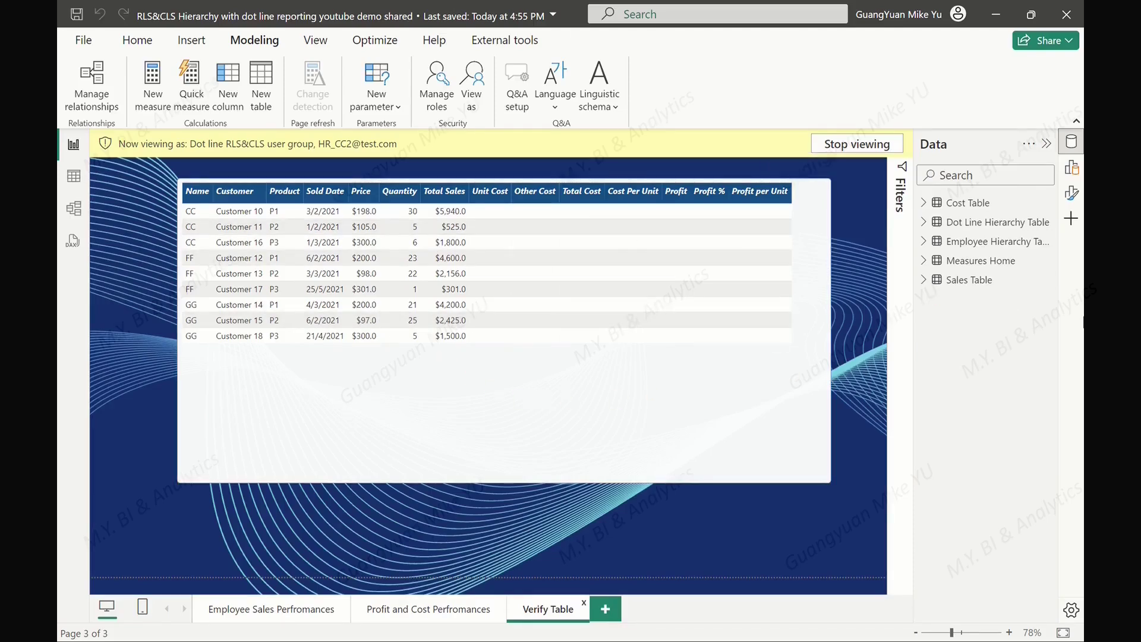
{"action": "left_click", "coordinate": [855, 143]}
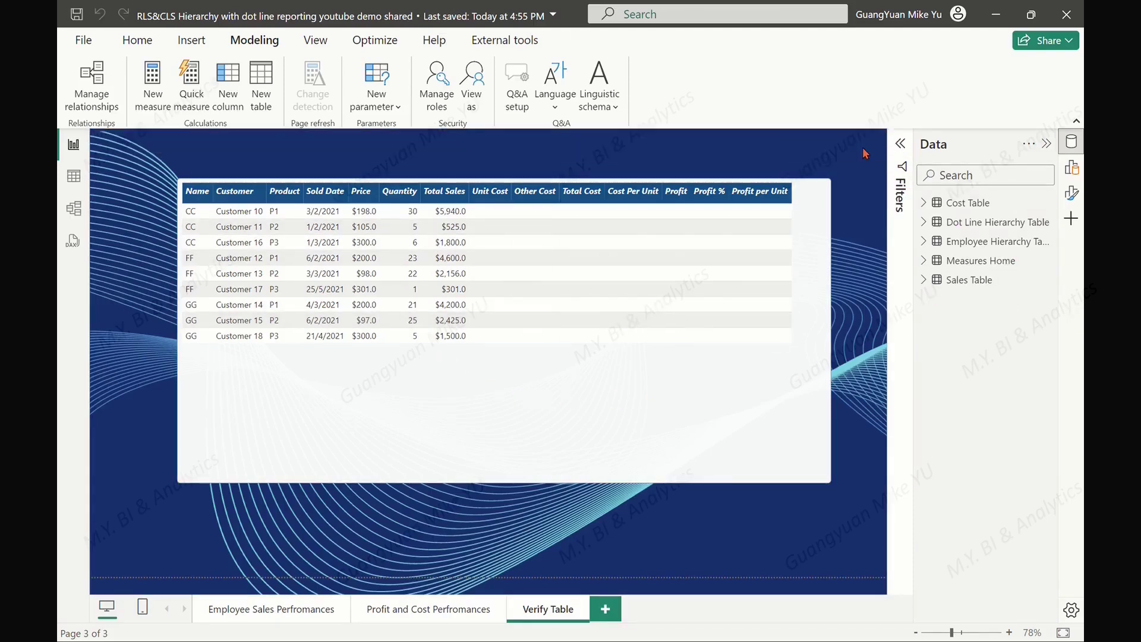
Step: Save the changes and publish the report to the PBI RLS setup test workspace
{"action": "left_click", "coordinate": [136, 40]}
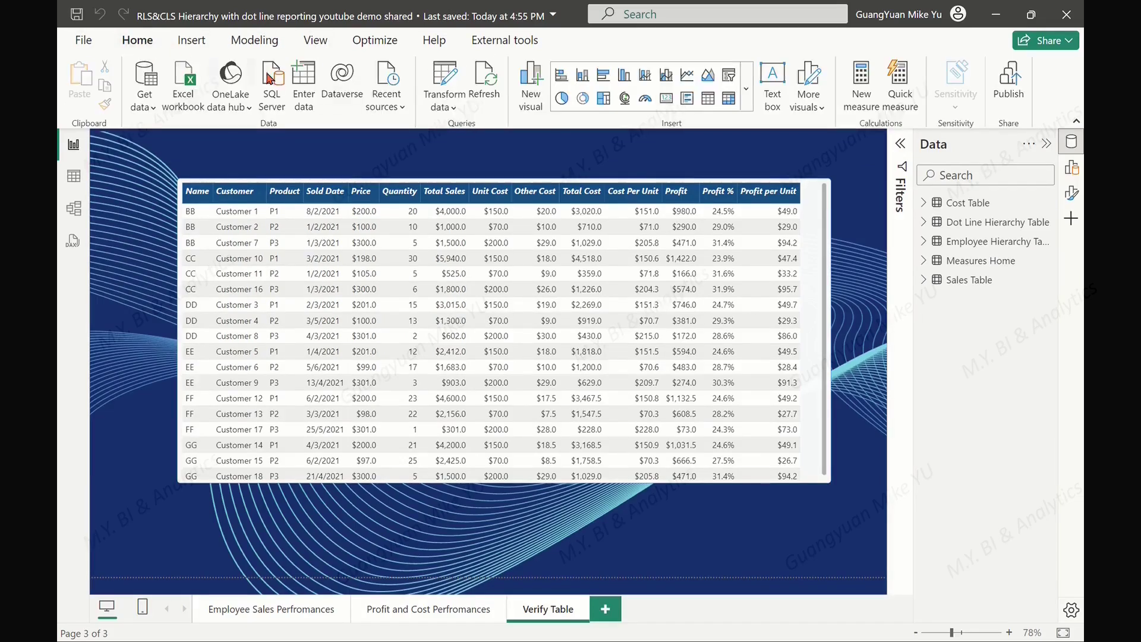
{"action": "left_click", "coordinate": [1009, 86]}
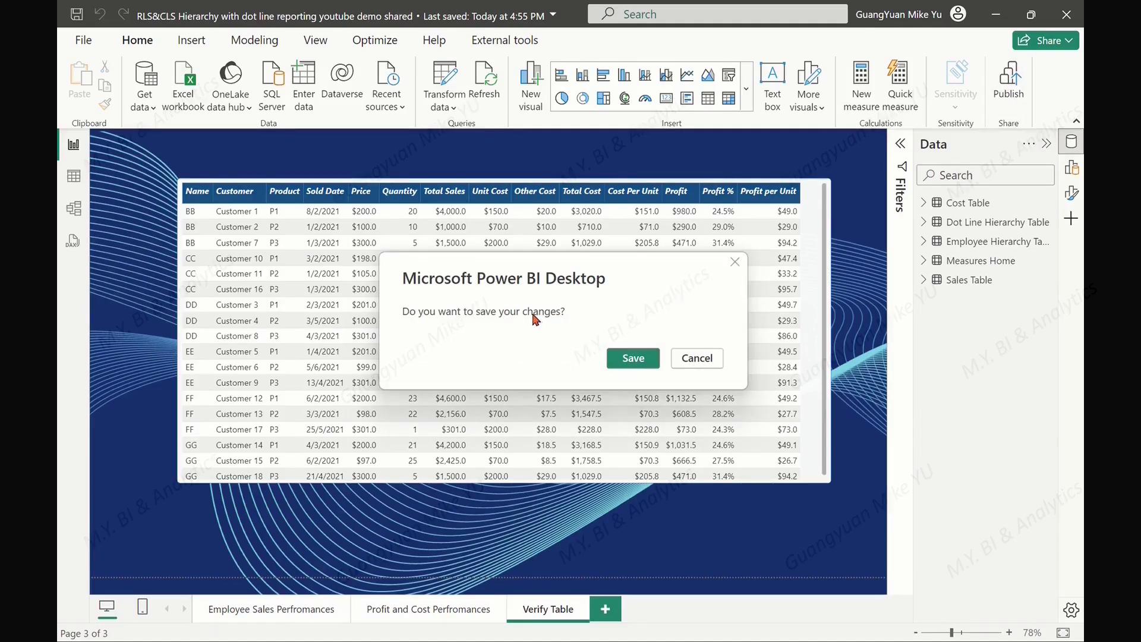
{"action": "left_click", "coordinate": [635, 360]}
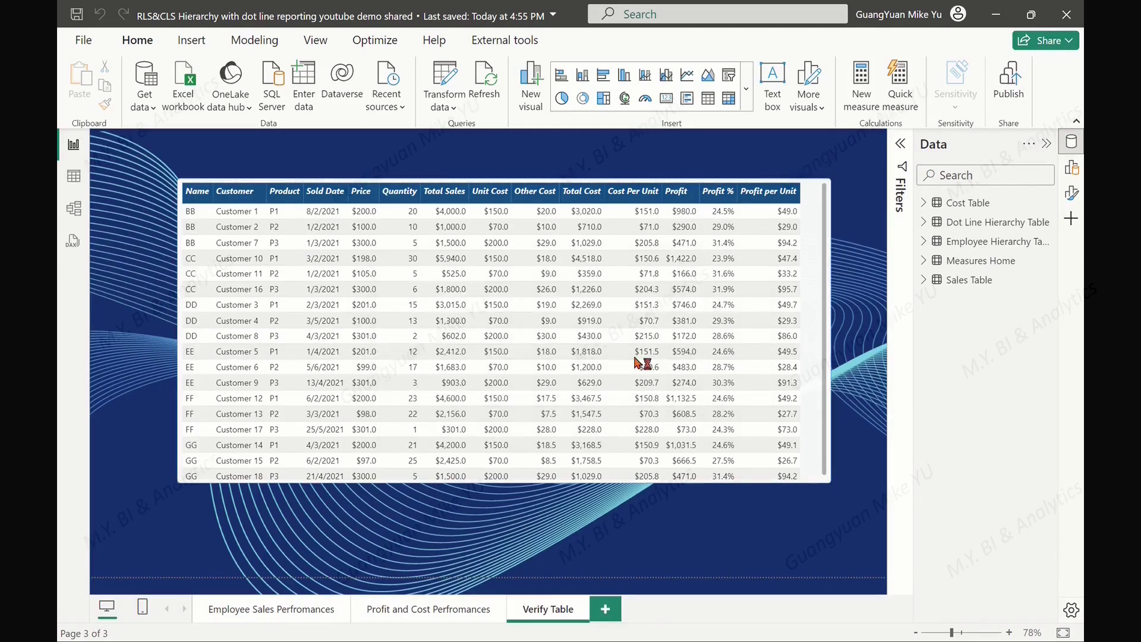
{"action": "scroll", "coordinate": [635, 363], "scroll_direction": "down", "scroll_amount": 1}
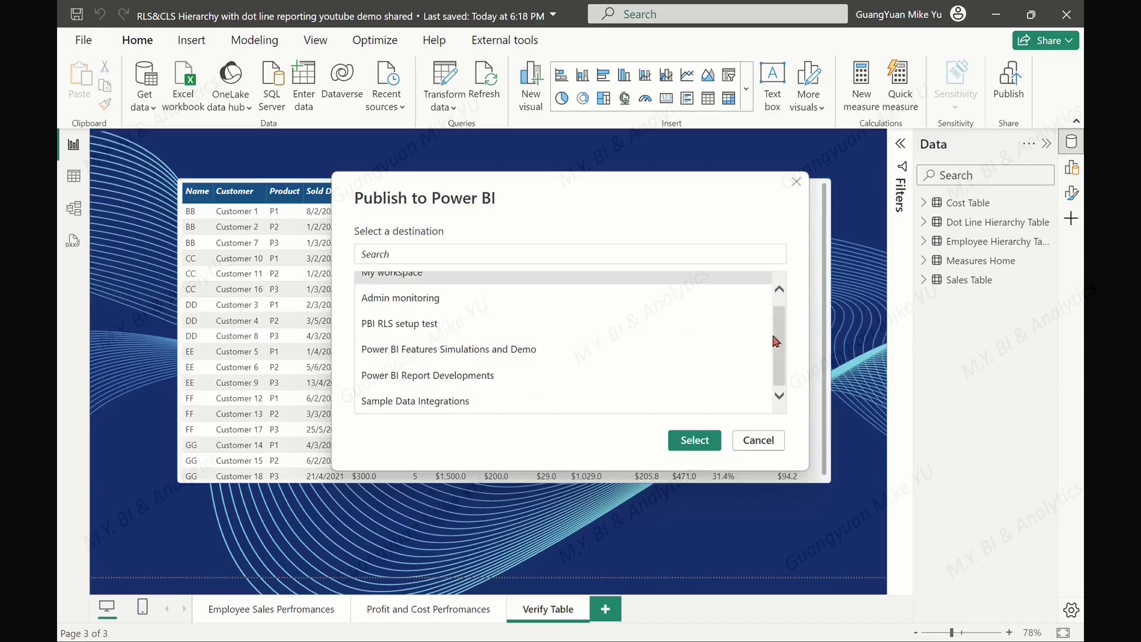
{"action": "left_click", "coordinate": [512, 354]}
{"action": "left_click", "coordinate": [692, 439]}
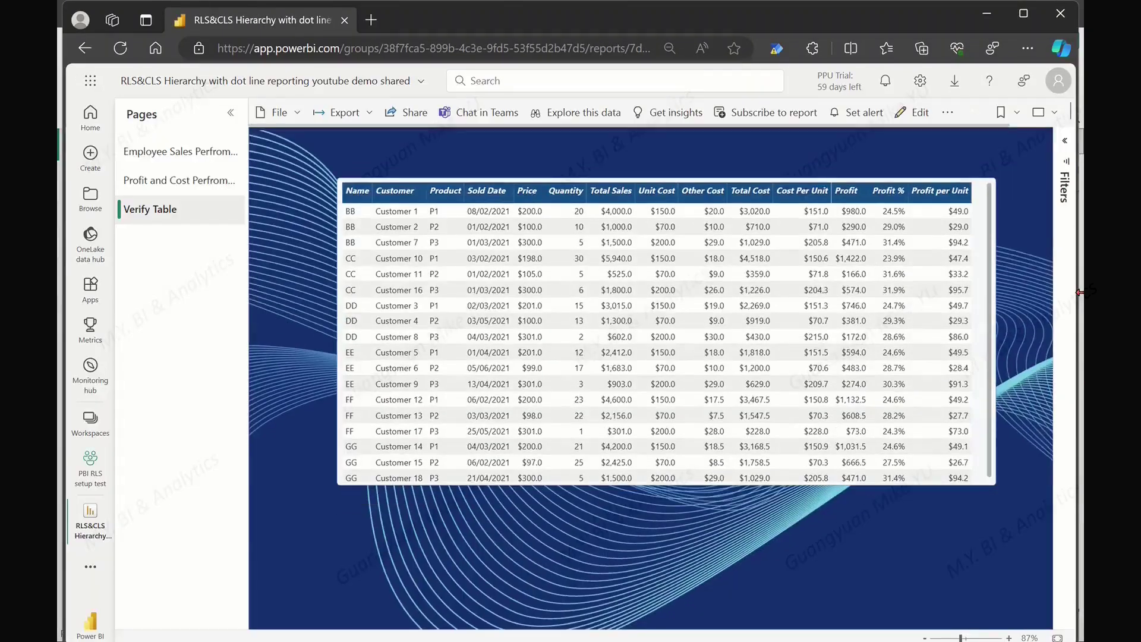
Step: In the online PBI RLS setup test workspace, view the dot line semantic model's row-level security roles and return to the item list
{"action": "left_click", "coordinate": [90, 421]}
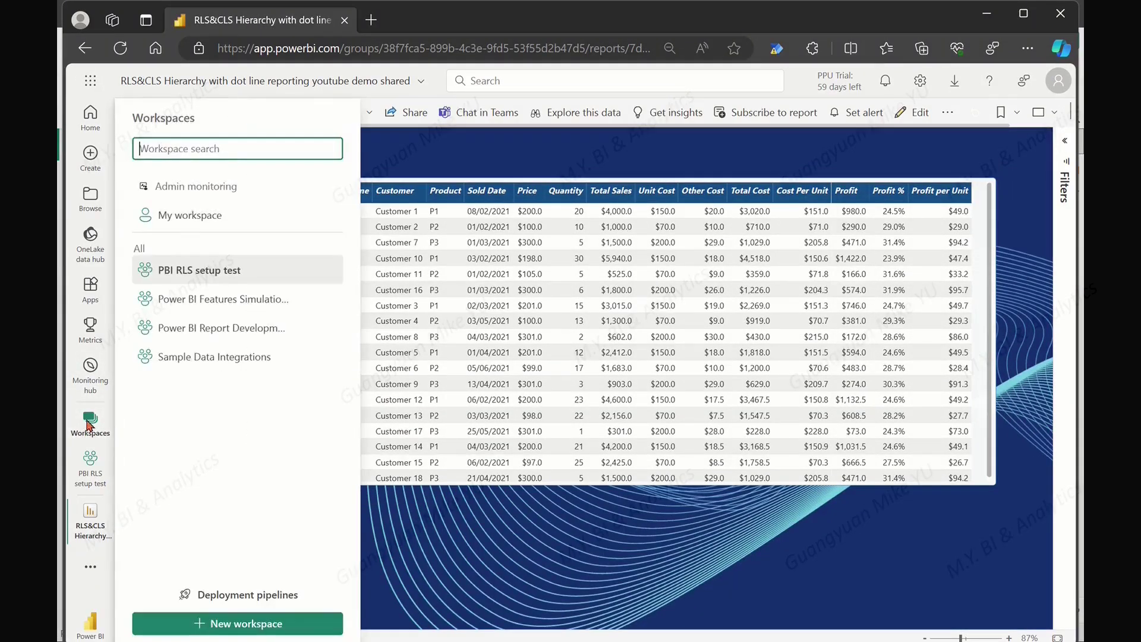
{"action": "left_click", "coordinate": [226, 271]}
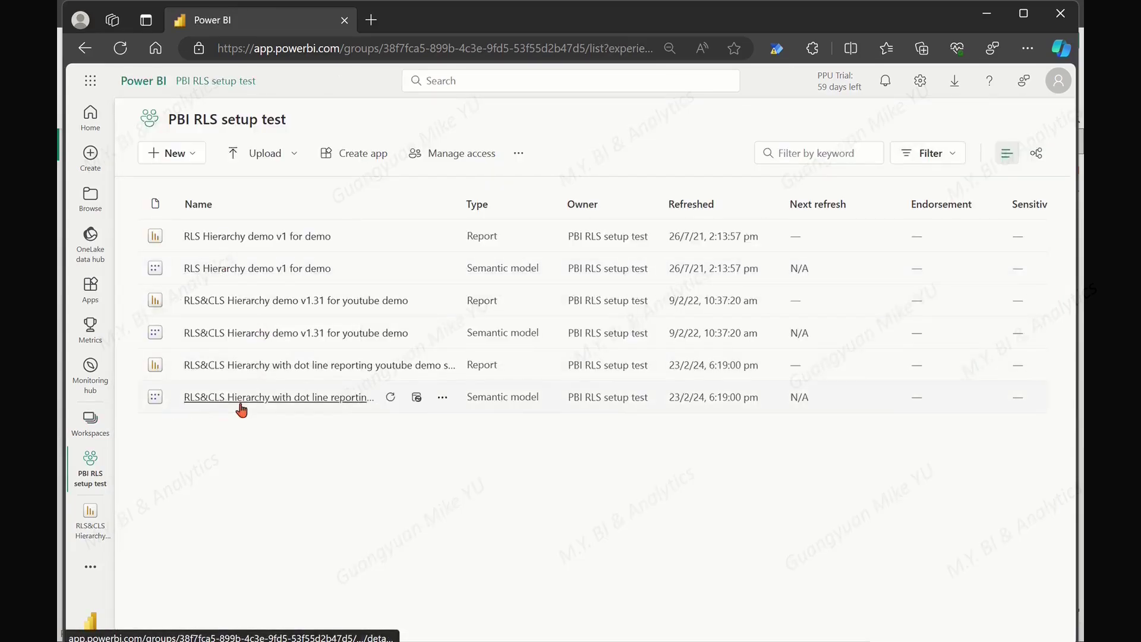
{"action": "left_click", "coordinate": [442, 397]}
{"action": "left_click", "coordinate": [448, 279]}
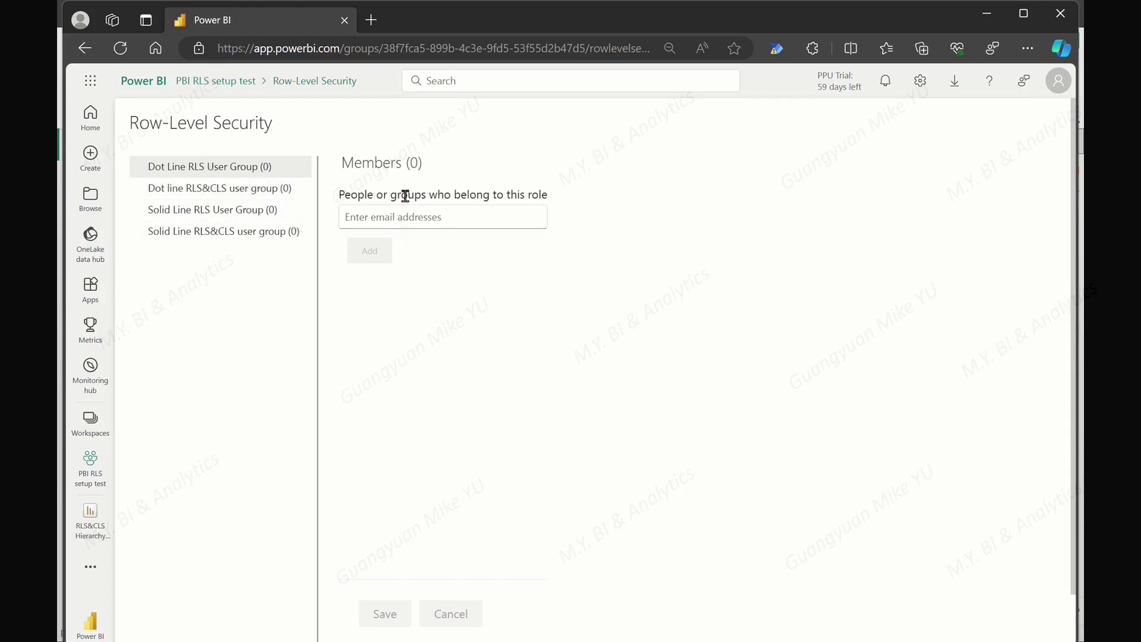
{"action": "left_click", "coordinate": [81, 50]}
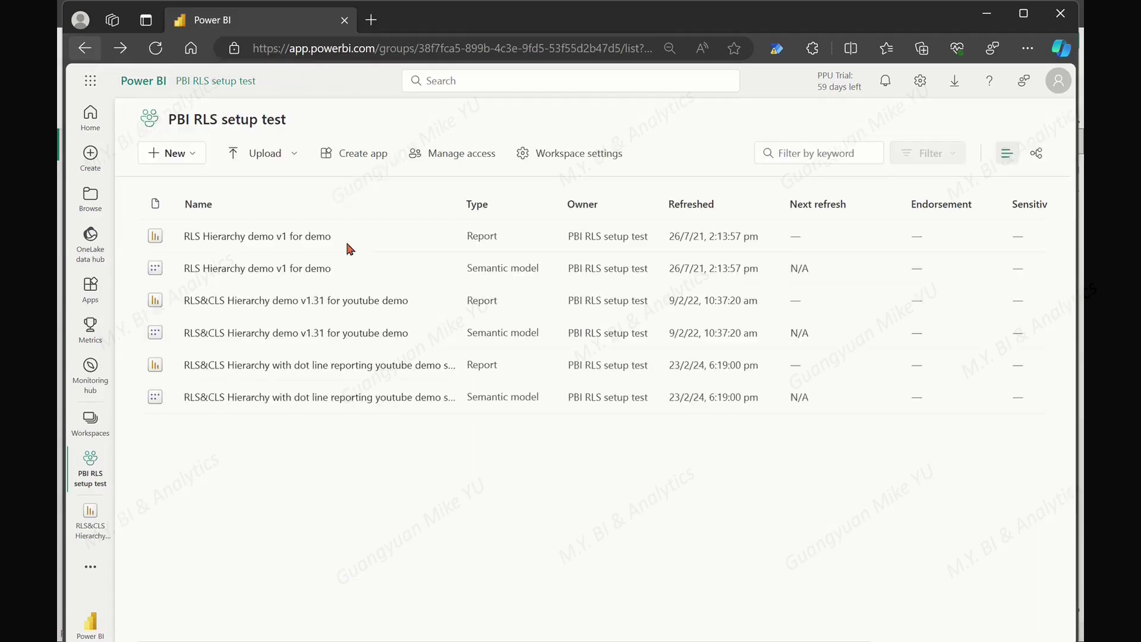
Step: View the workspace's access management and its form for adding people, and close it without adding anyone
{"action": "left_click", "coordinate": [464, 155]}
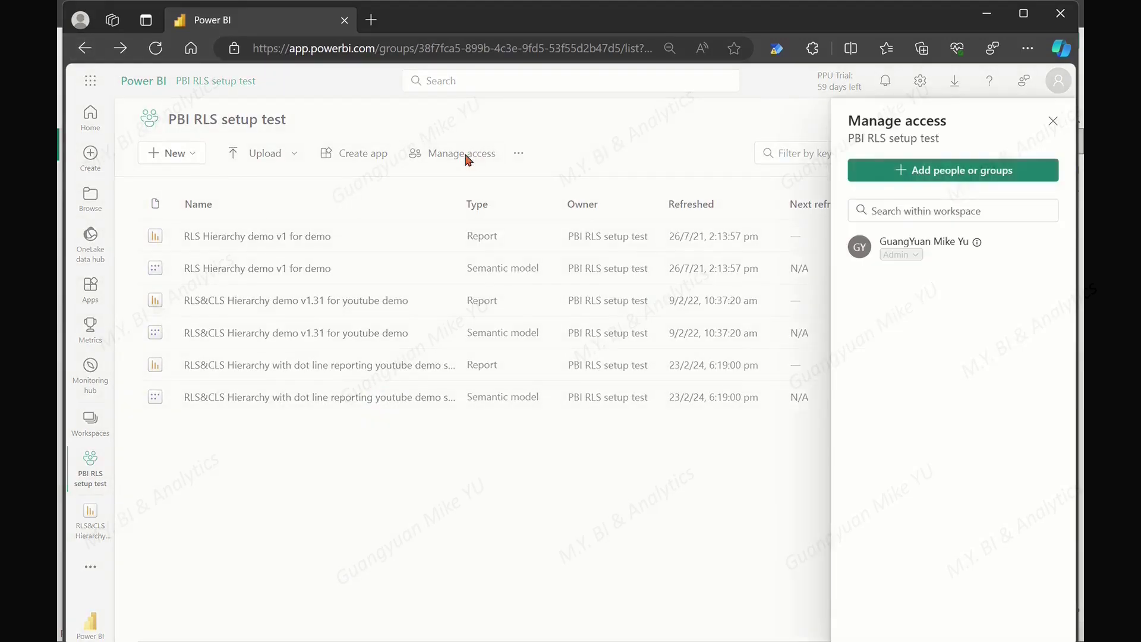
{"action": "left_click", "coordinate": [903, 175]}
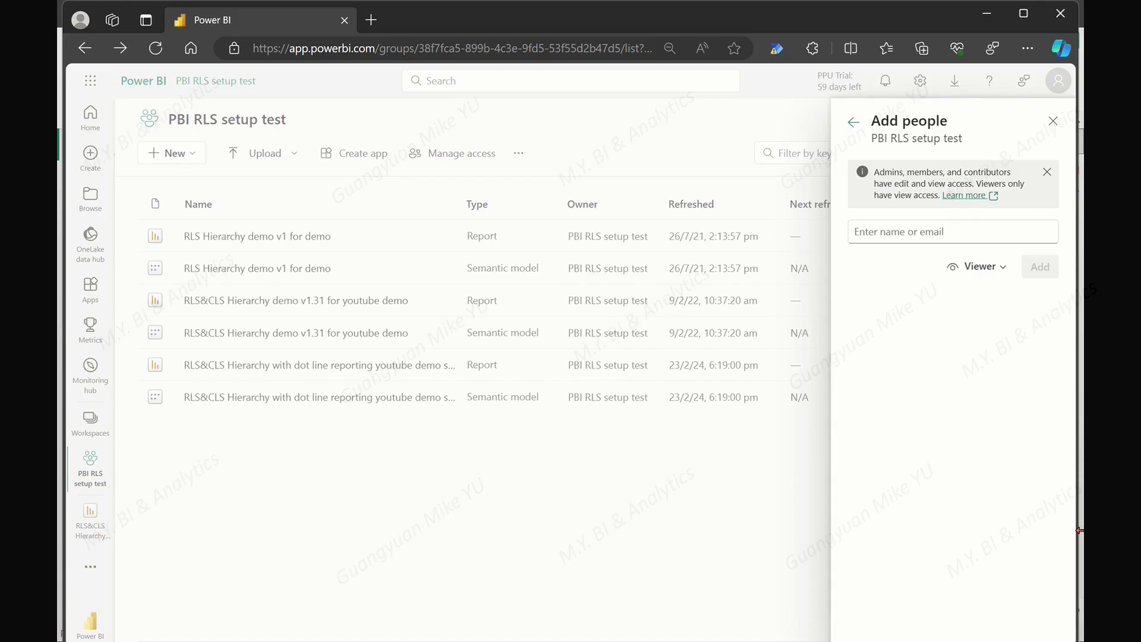
{"action": "left_click", "coordinate": [1053, 125]}
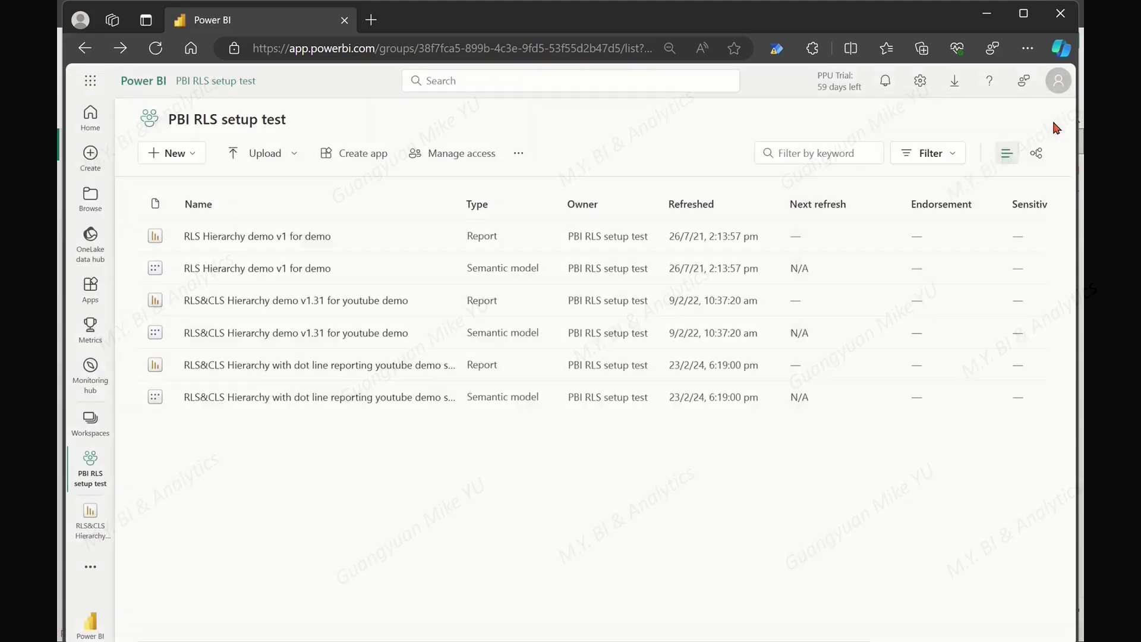
Step: Open the published RLS&CLS Hierarchy with dot line reporting youtube demo shared report from the workspace
{"action": "left_click", "coordinate": [268, 366]}
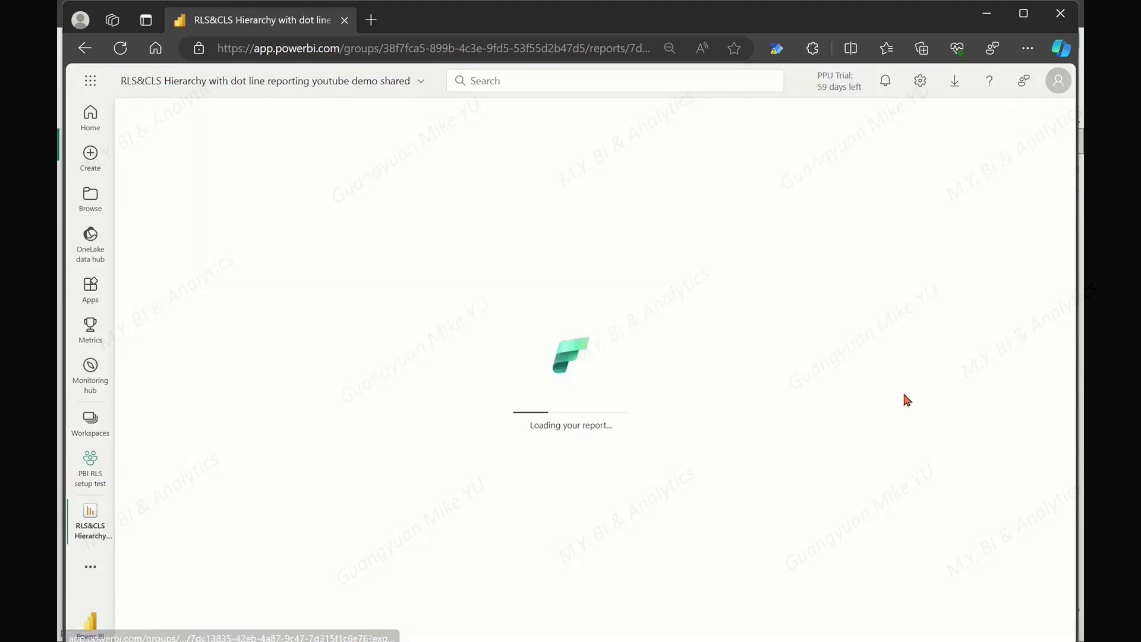